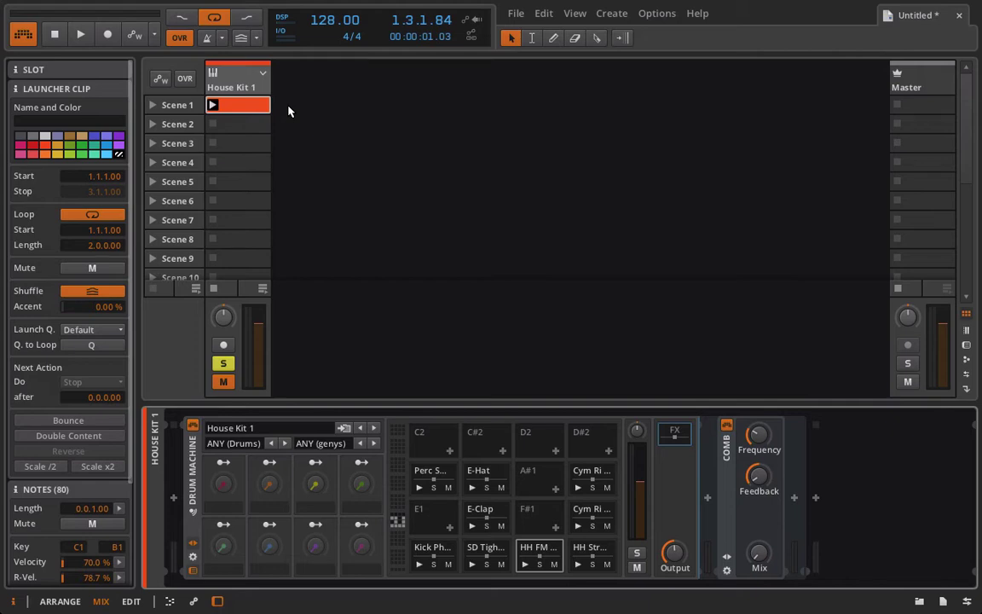
- Switch to the arrangement timeline and turn off solo and mute on the House Kit 1 track
key(Tab)
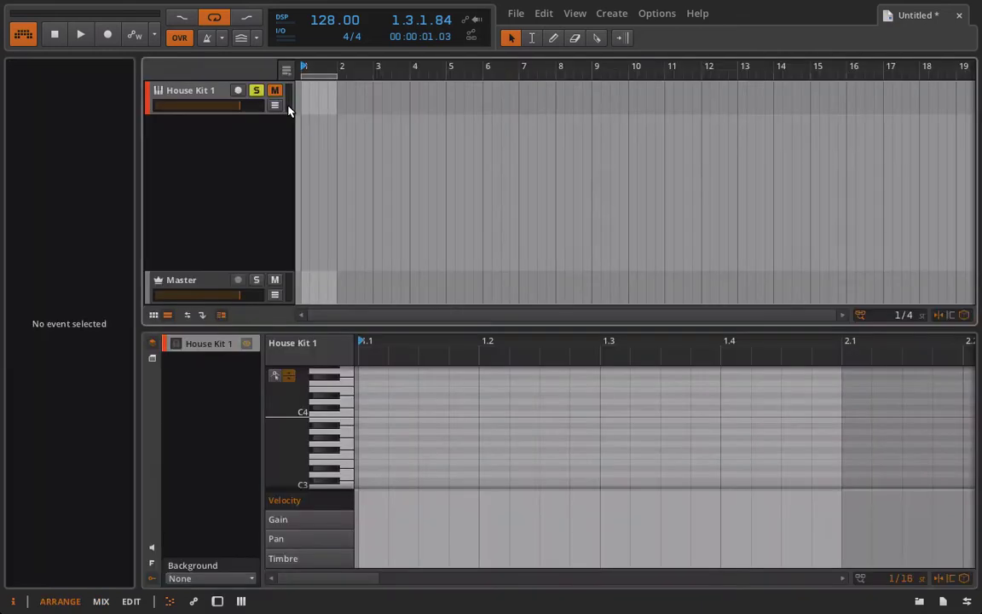
double_click(189, 94)
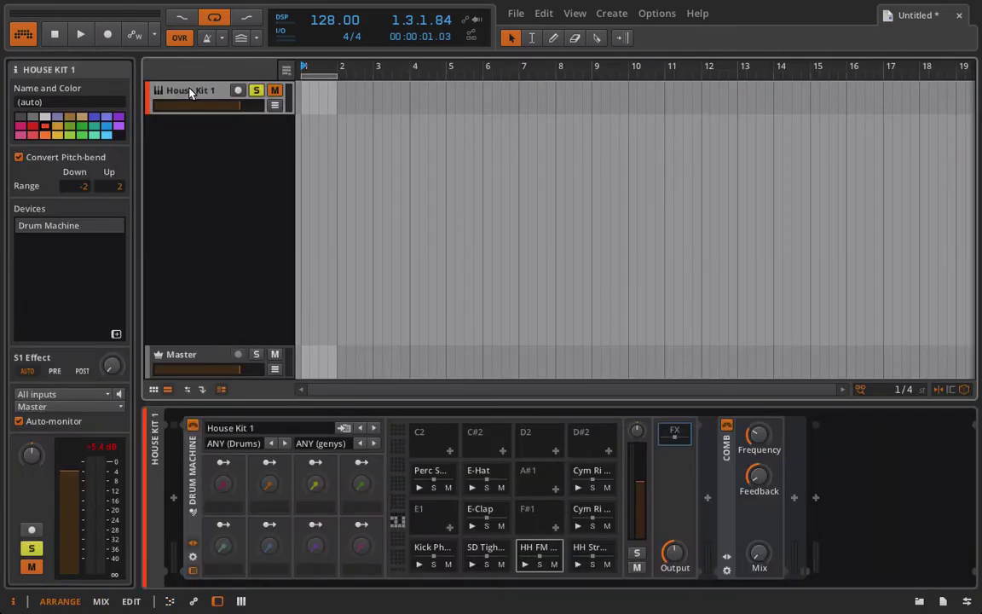
click(258, 91)
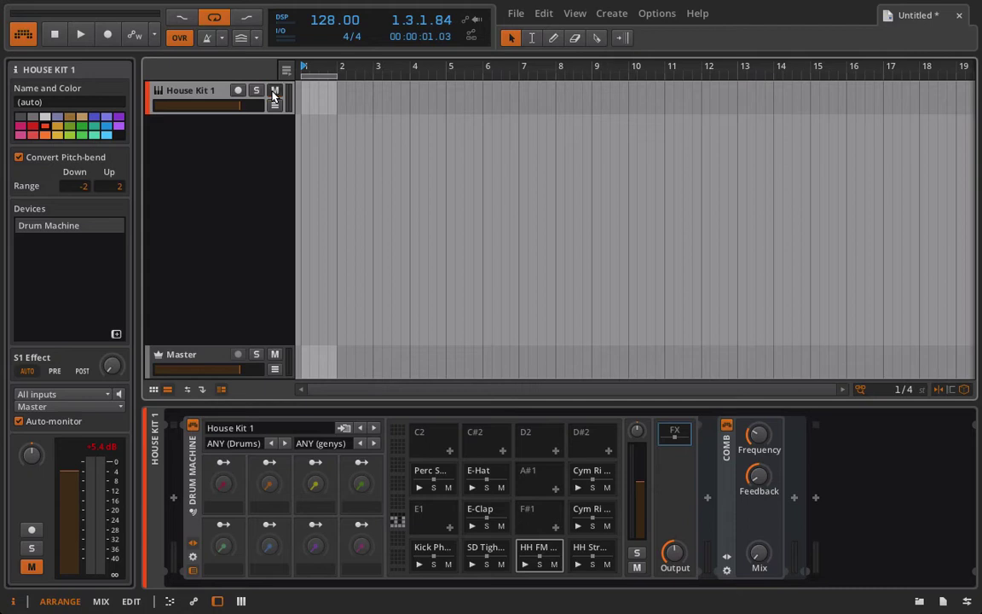
- Create an empty one-bar clip at bar 1 on the House Kit 1 track and turn off layered editing in the note editor
double_click(316, 100)
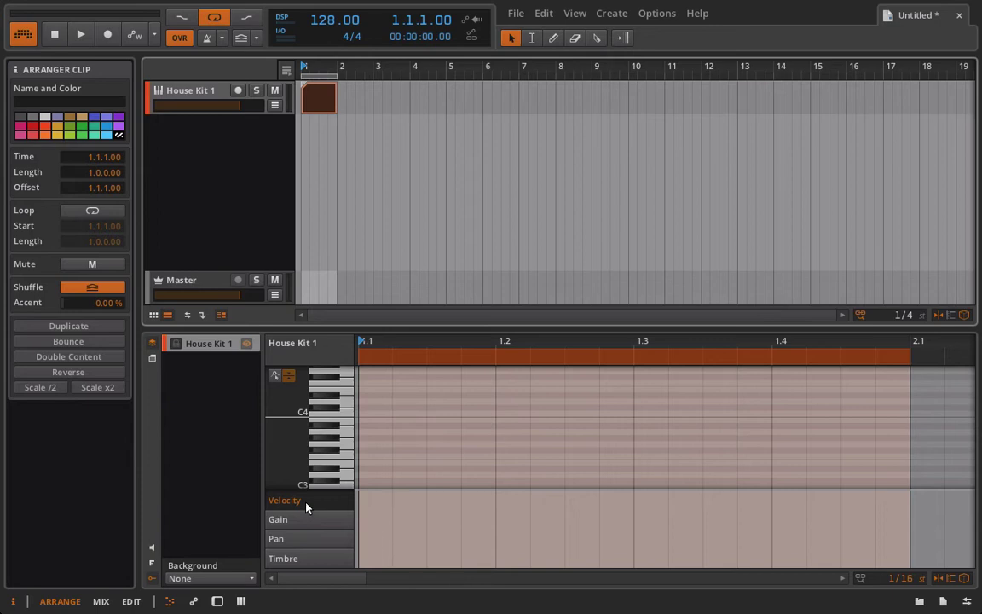
click(286, 81)
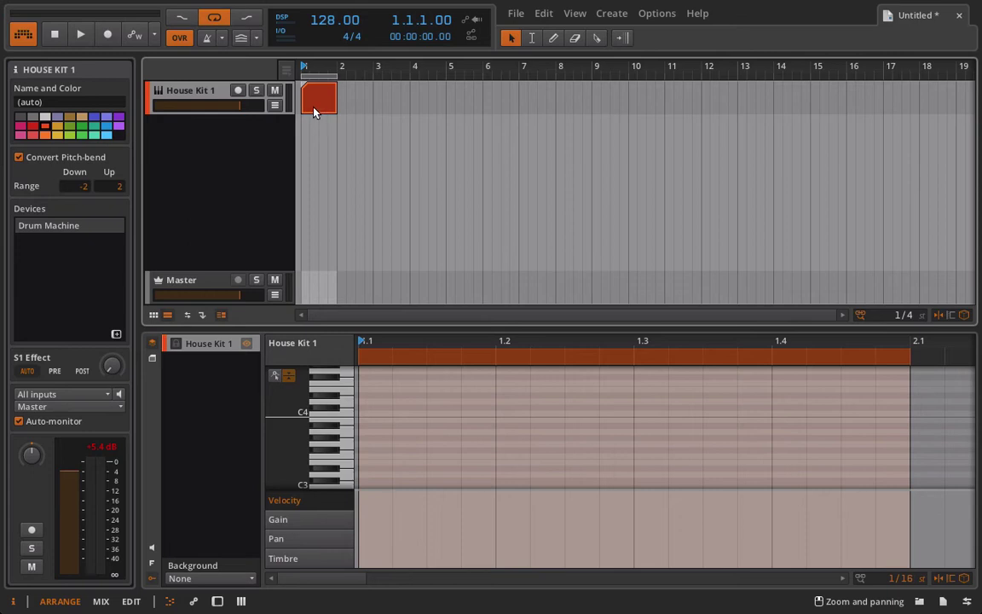
click(151, 358)
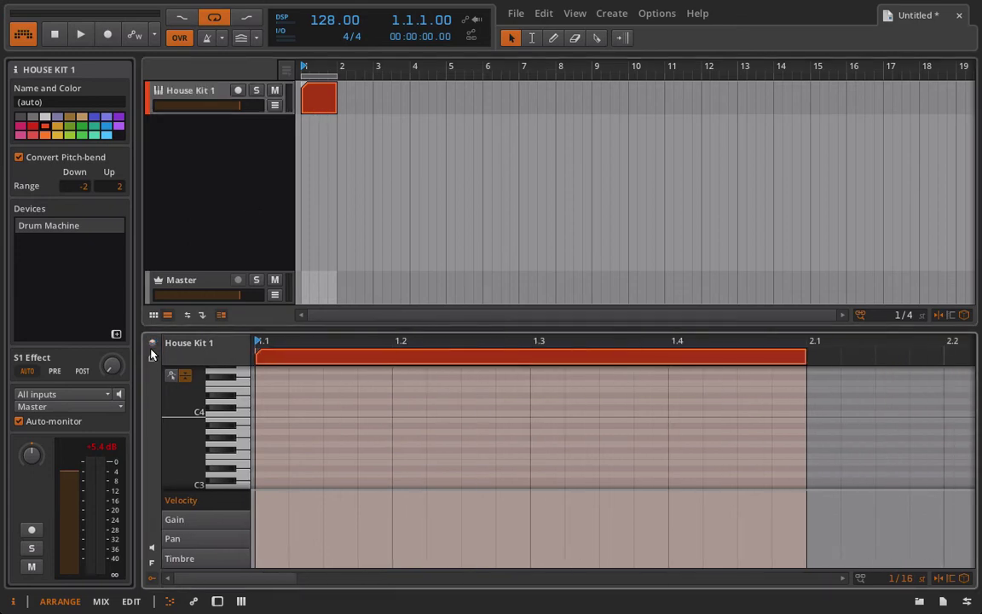
double_click(365, 100)
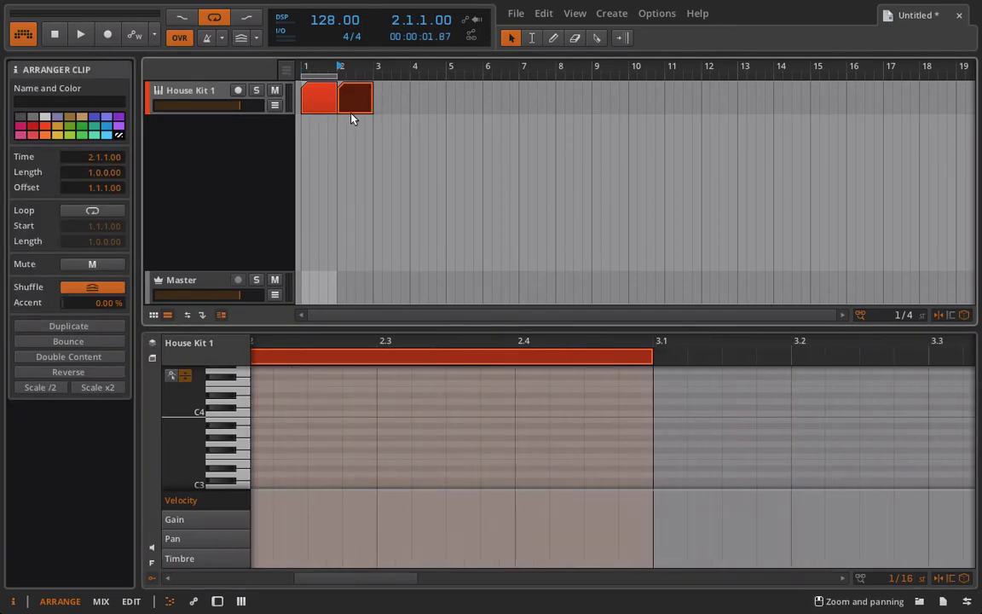
double_click(419, 100)
key(Delete)
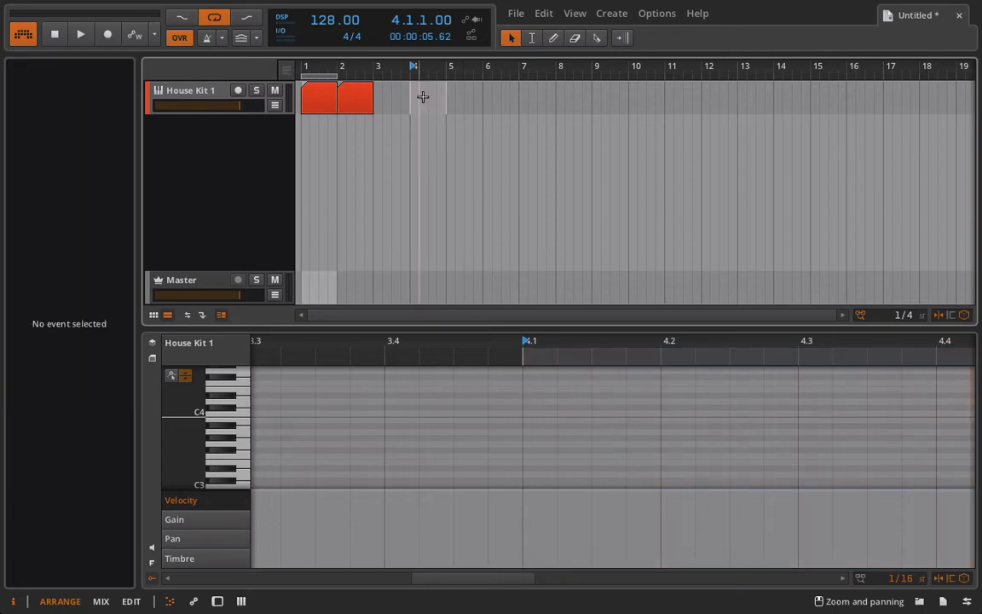
click(352, 101)
key(Delete)
- Select the bar 1 clip, arm House Kit 1 for recording and fold the note editor to the named drum rows
click(319, 98)
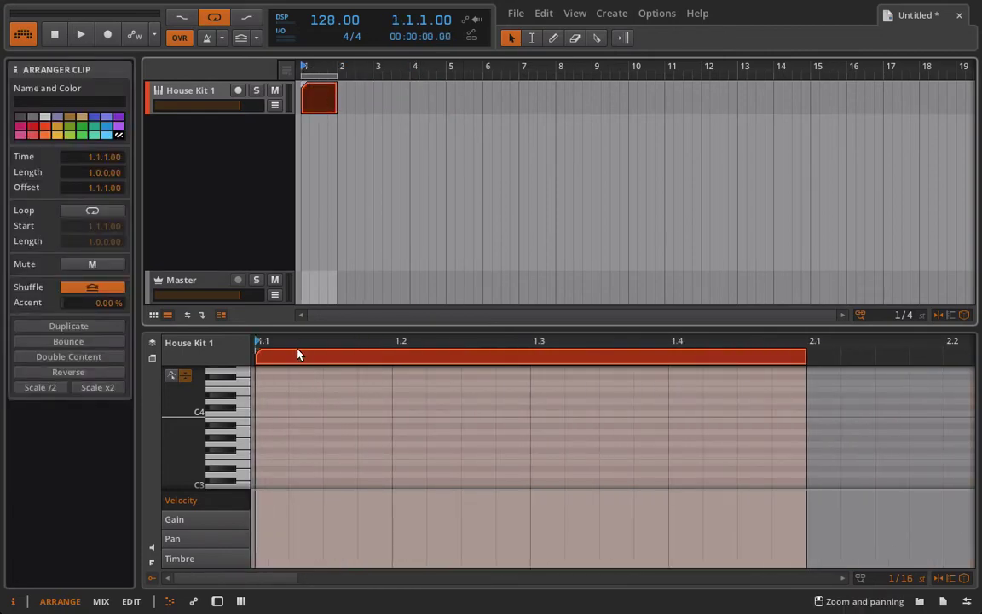
drag(303, 345, 280, 433)
scroll(243, 447, down, 2)
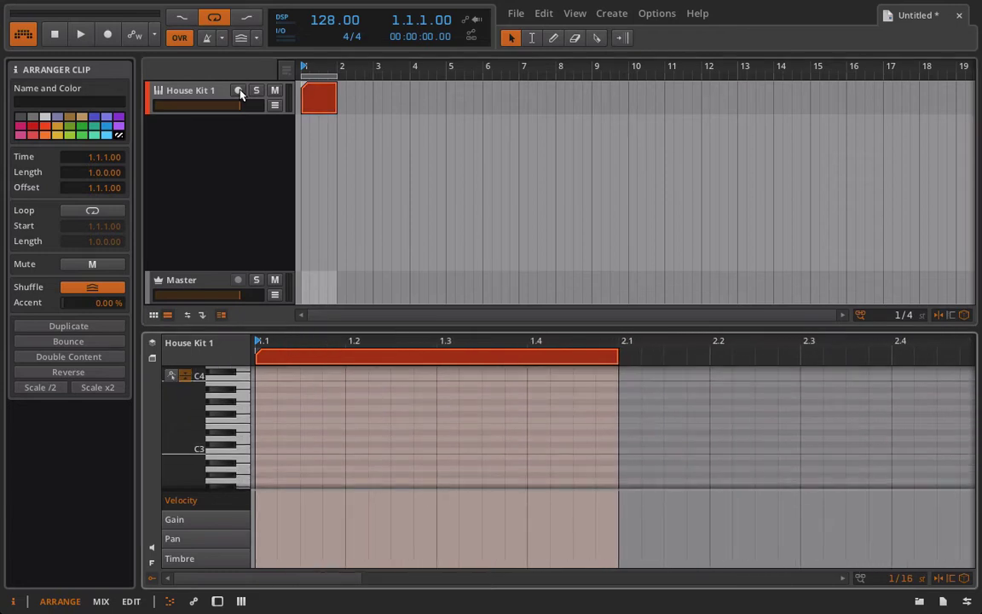
click(239, 92)
click(152, 578)
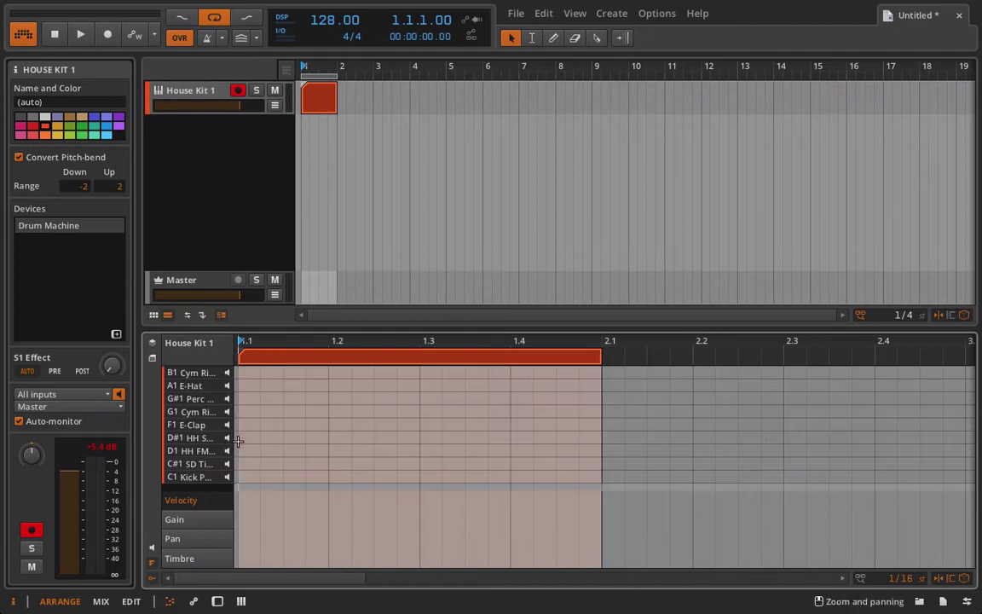
- Add a C1 kick note at 1.1.1 and a C#1 snare note at 1.1.3, and play them back
double_click(248, 479)
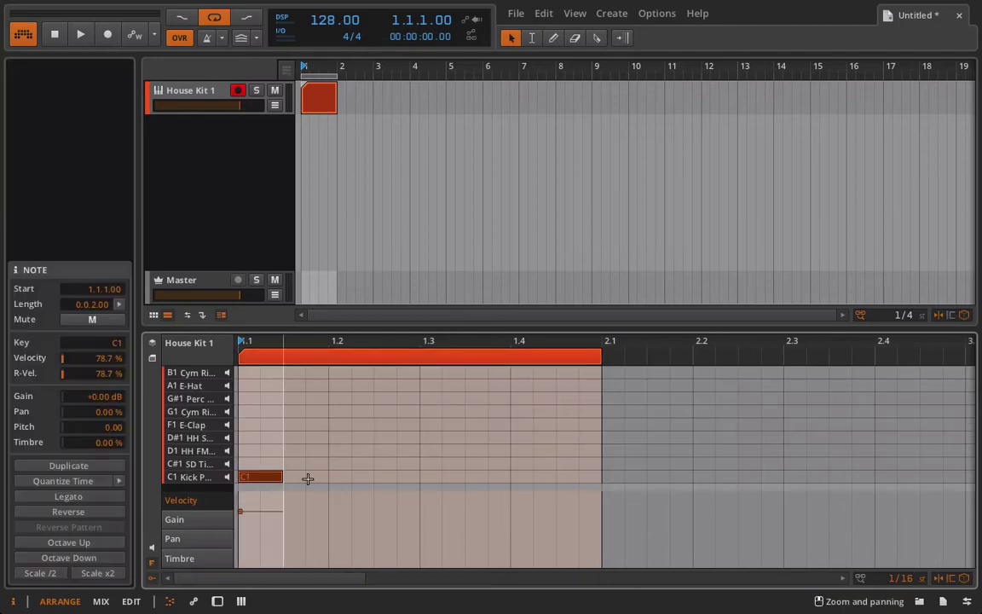
double_click(299, 464)
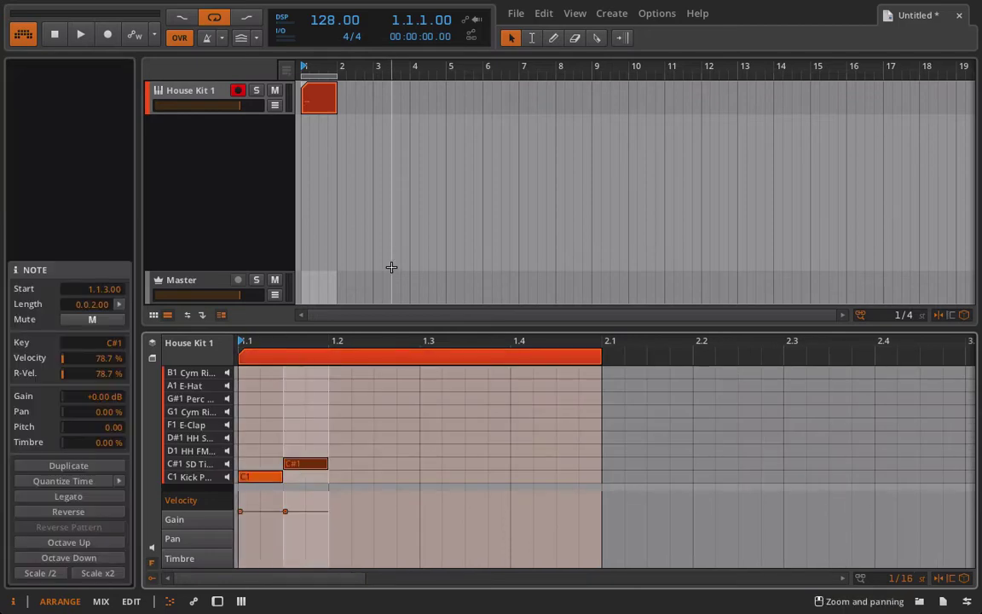
key(space)
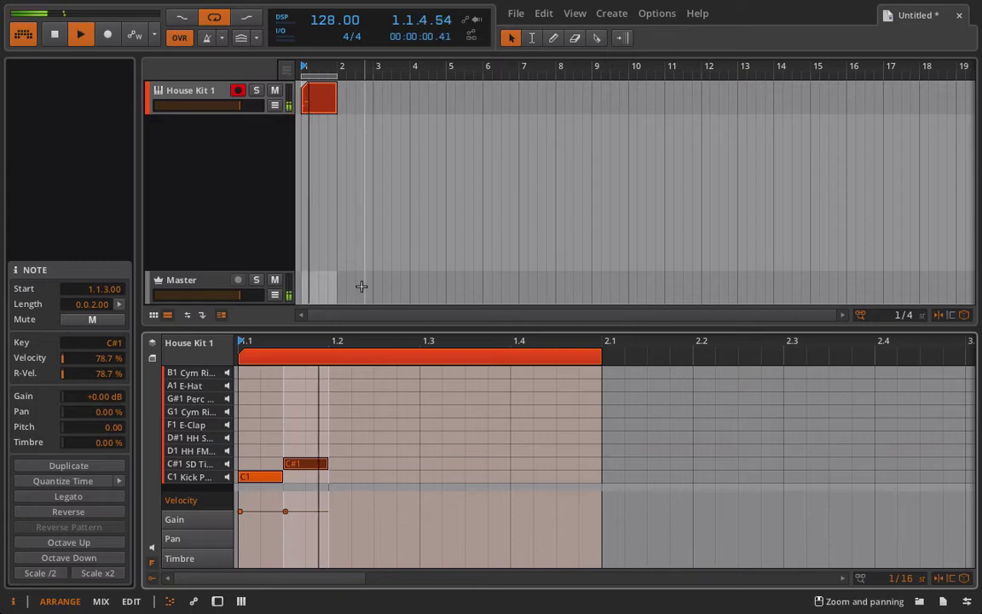
key(space)
- Complete bar 1 with C1 kicks at 1.2.2 and 1.4.2, C#1 snares at 1.3.1 and 1.3.3, and a D#1 hi-hat at 1.4.1
double_click(361, 477)
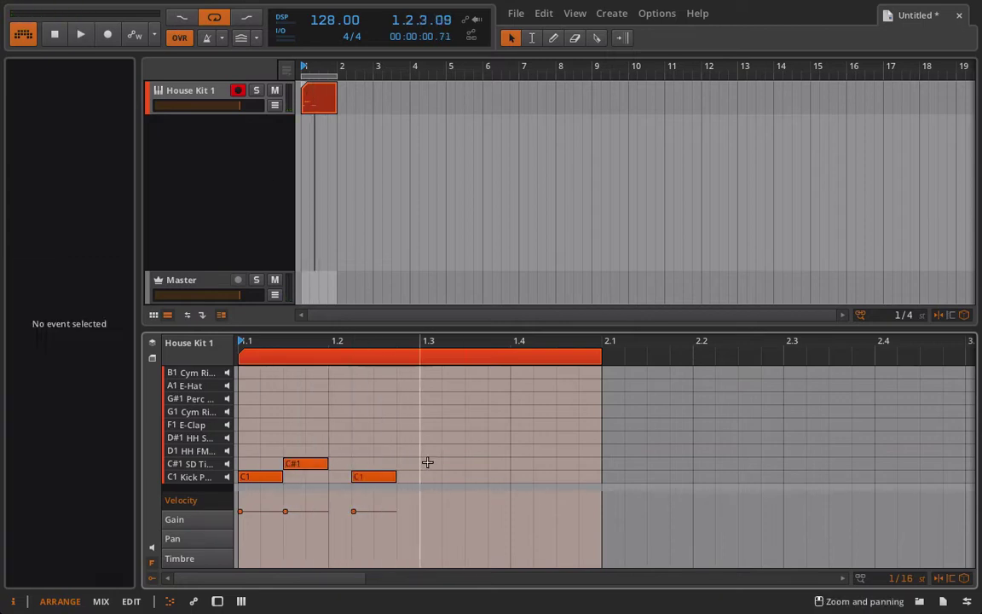
double_click(427, 463)
double_click(480, 463)
double_click(516, 437)
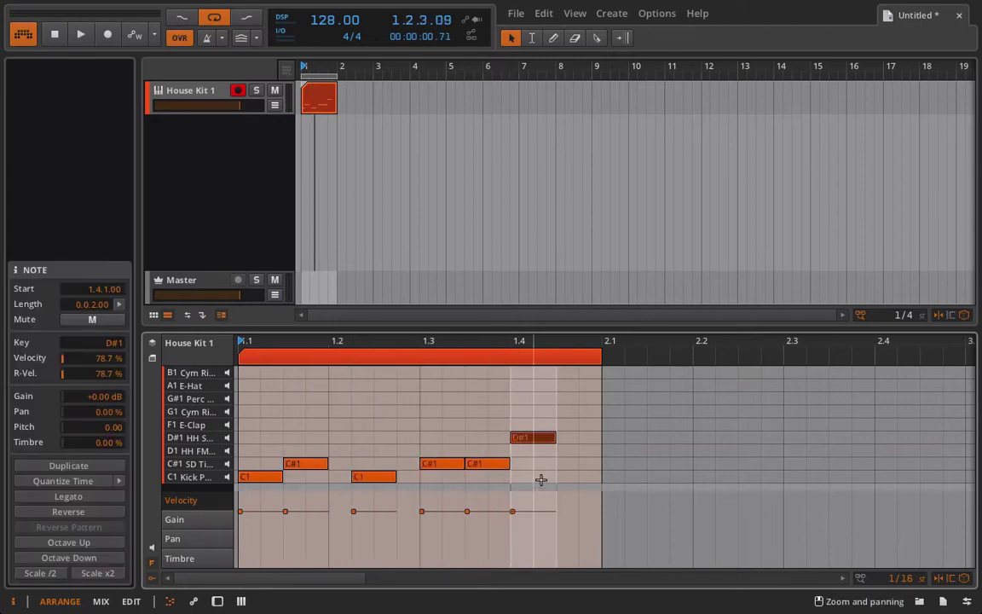
double_click(542, 478)
- Play back the one-bar drum pattern with the system volume raised, and stop playback
key(space)
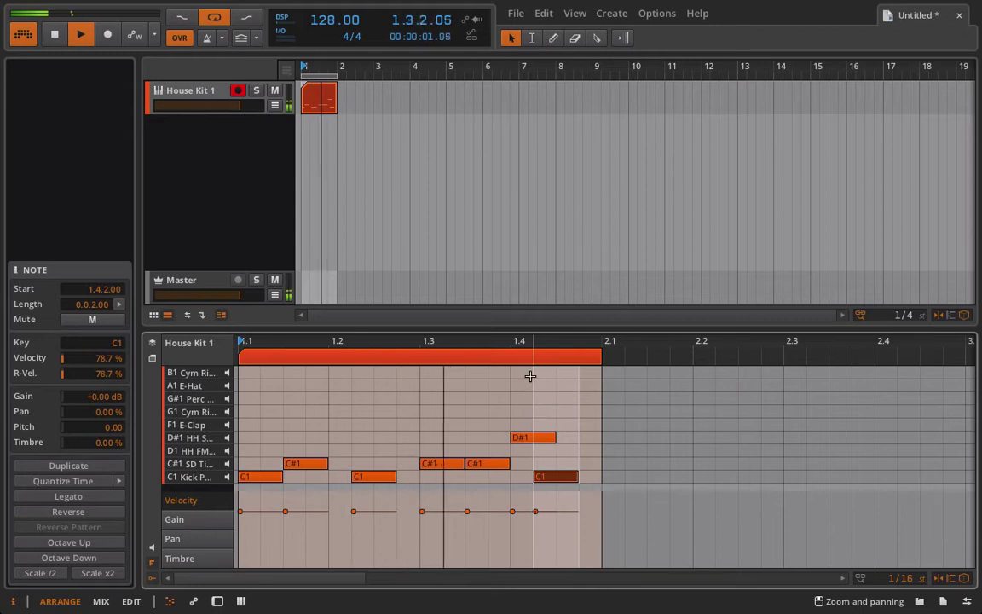
key(XF86AudioRaiseVolume)
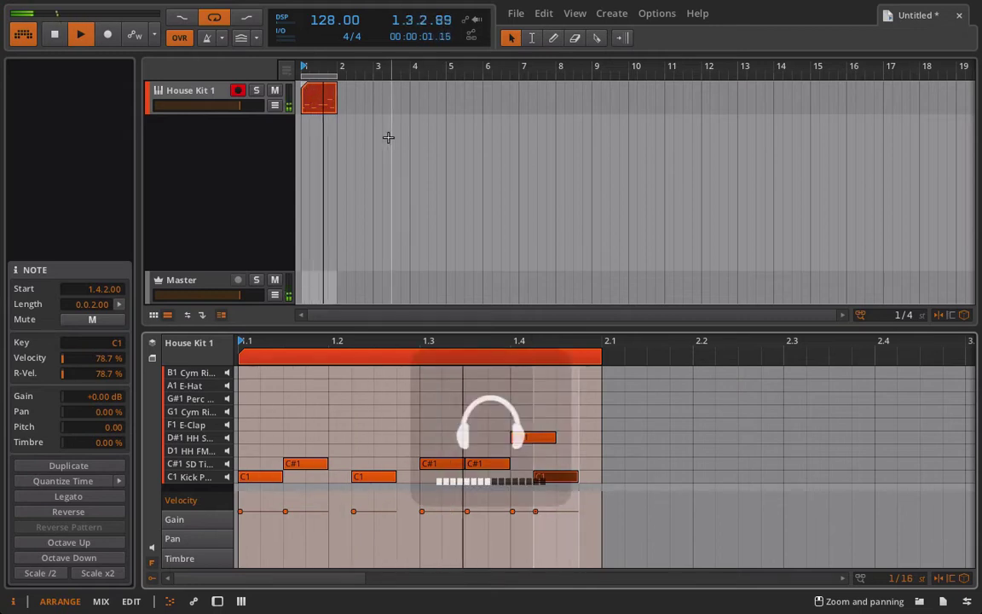
key(space)
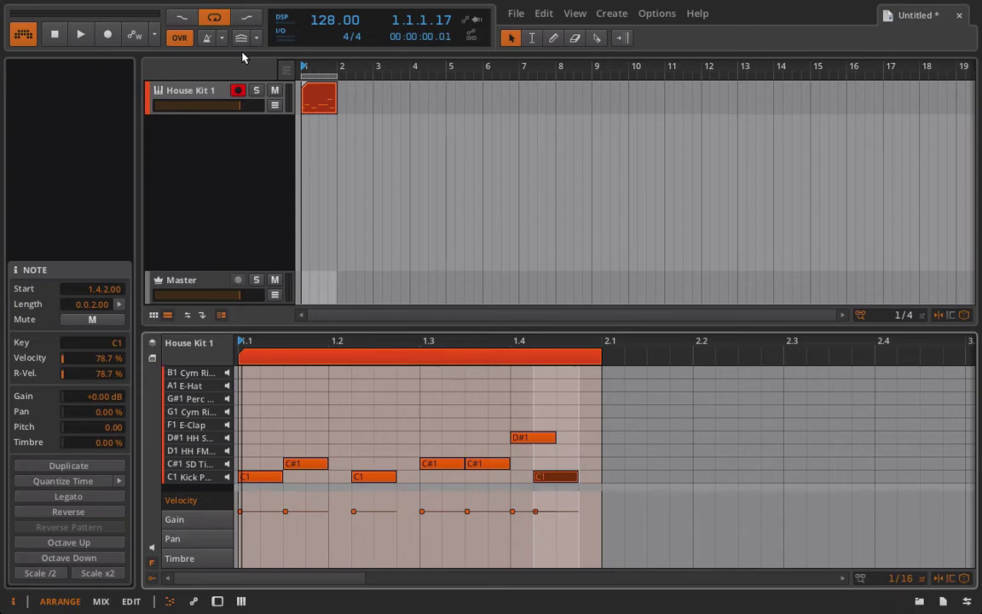
- Extend the clip to two bars and add a C1 kick at 2.1.1 plus C#1 snares at 2.1.3, 2.2.1 and 2.2.3
click(322, 94)
drag(334, 78, 372, 75)
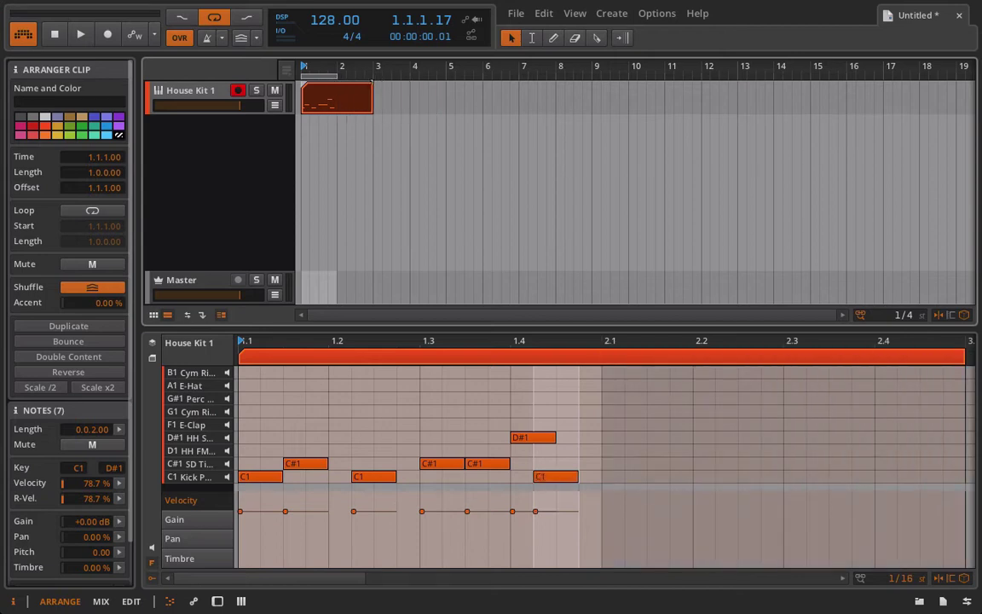
scroll(525, 324, right, 2)
scroll(535, 434, right, 1)
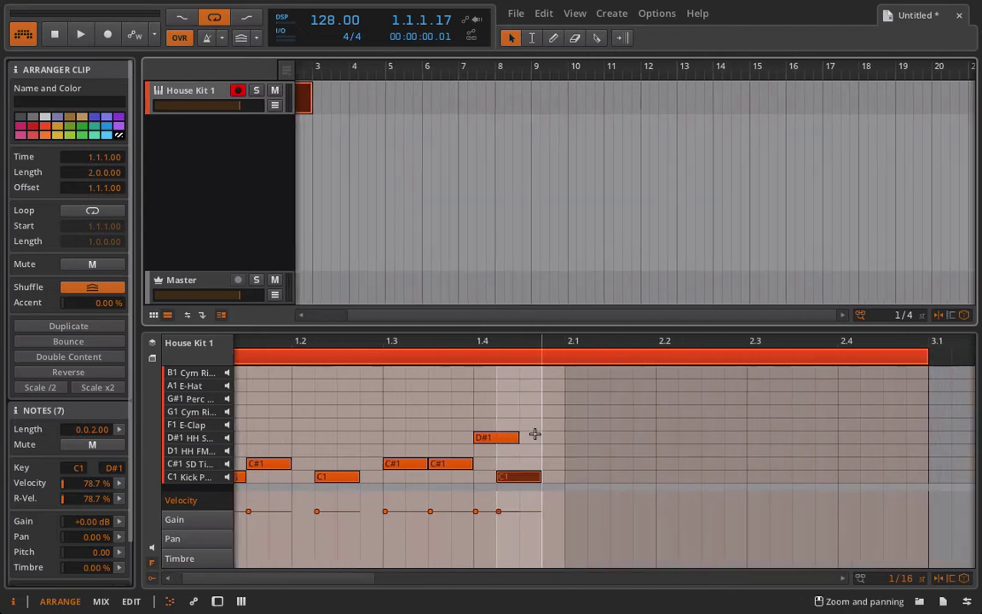
double_click(568, 474)
double_click(628, 463)
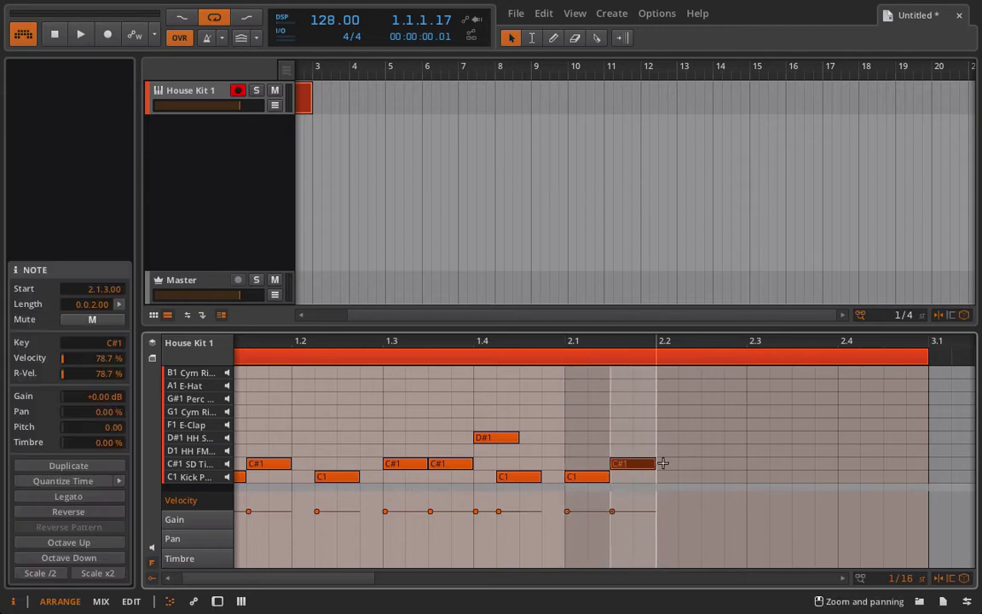
double_click(674, 462)
double_click(721, 463)
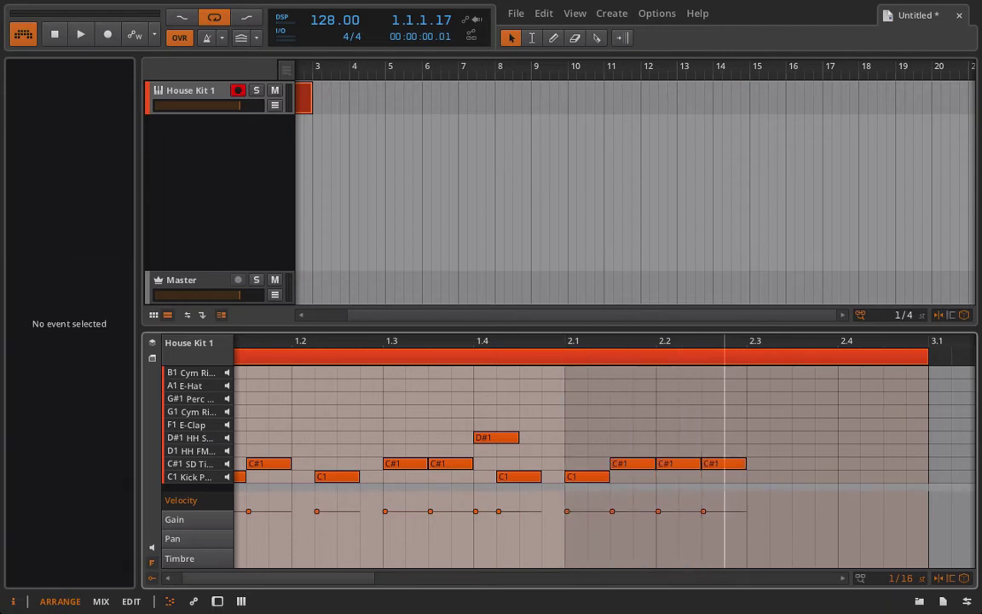
- Complete bar 2 with C1 kicks at 2.3.1, 2.4.1 and 2.4.3 and an F1 clap at 2.3.3
double_click(757, 475)
double_click(807, 424)
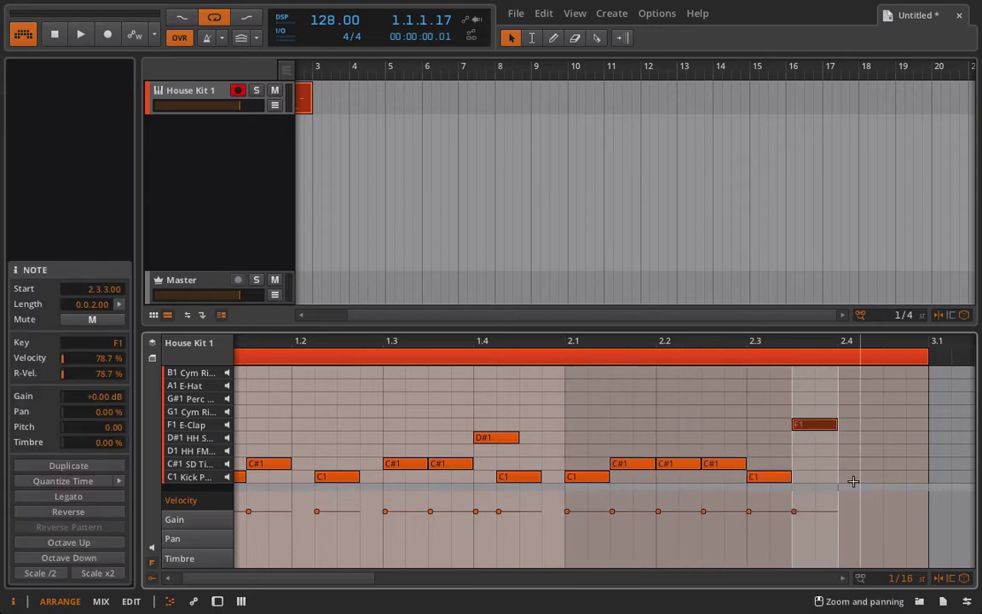
double_click(844, 474)
double_click(892, 476)
- Extend the arranger loop region to two bars and play the full pattern through it
key(space)
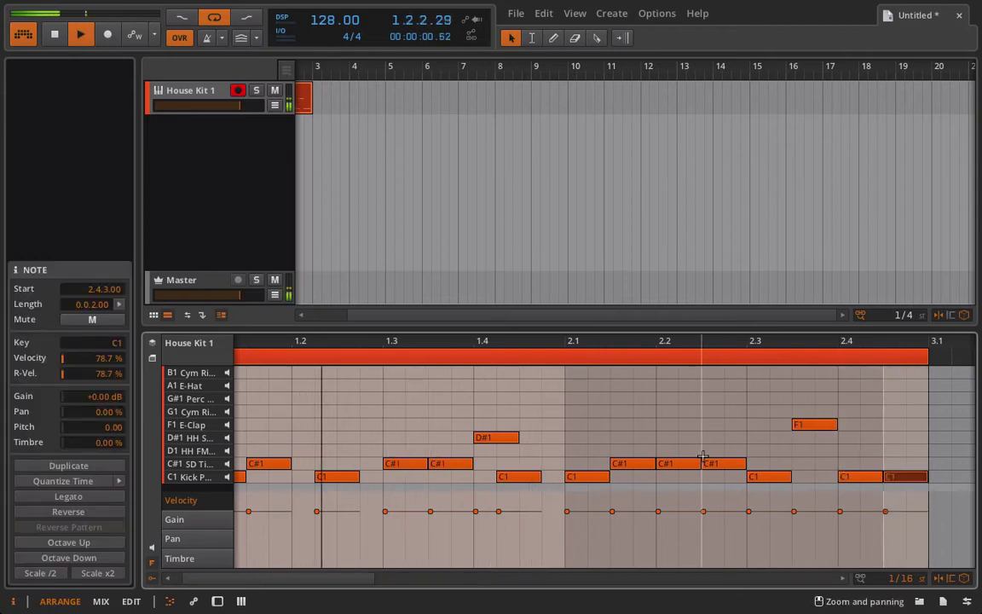
scroll(351, 145, left, 2)
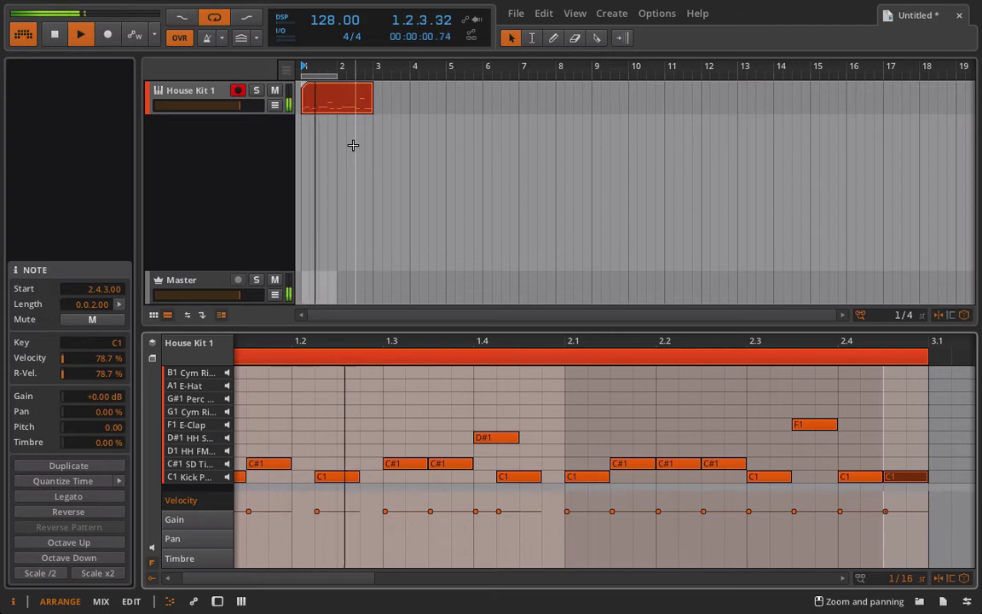
click(337, 76)
drag(336, 76, 374, 77)
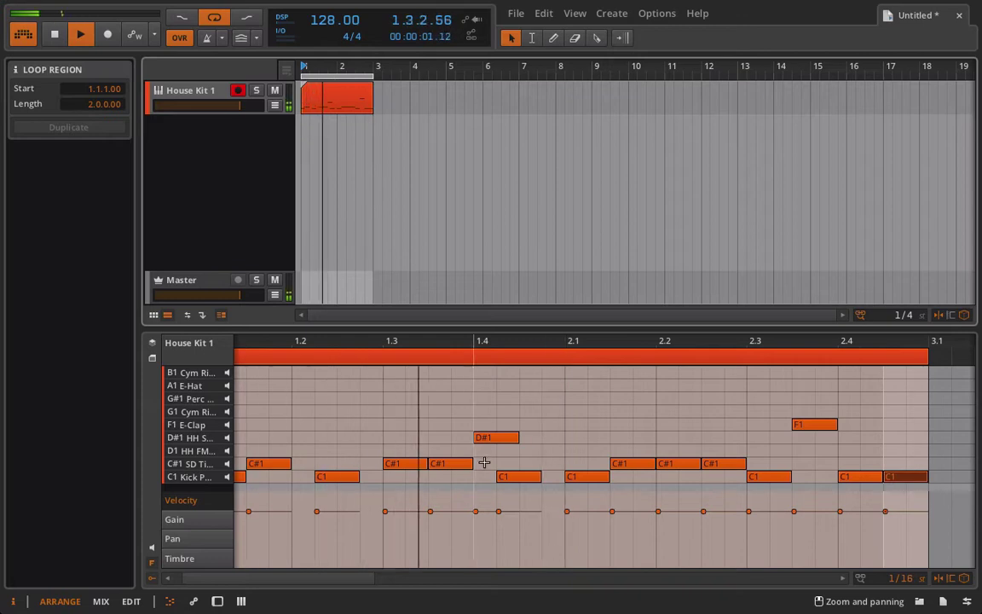
scroll(484, 465, left, 1)
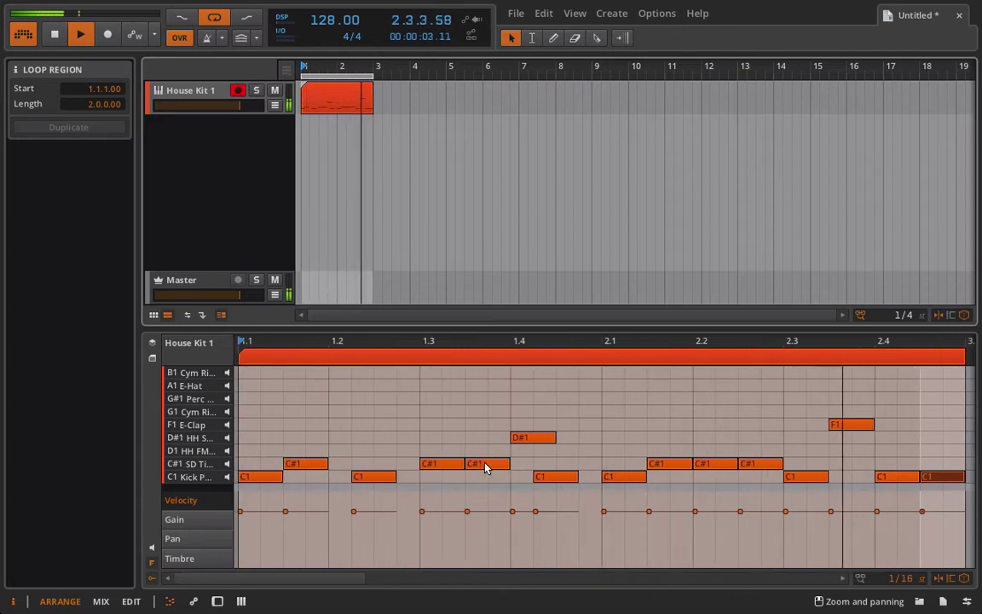
key(space)
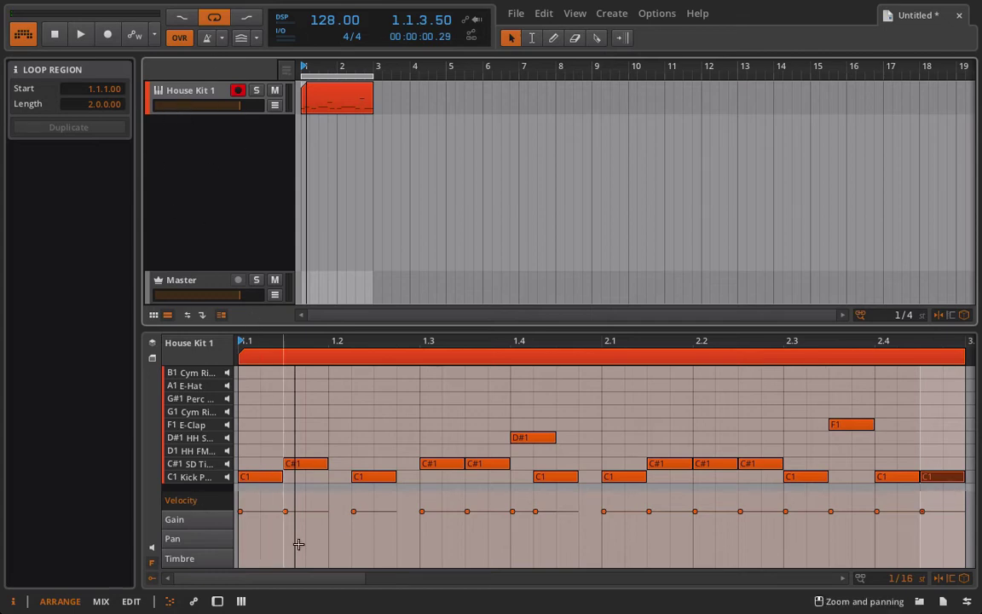
- Lower the velocity of the C#1 snare at 1.3.1 and raise that of the D#1 hi-hat at 1.4.1
click(426, 510)
click(526, 508)
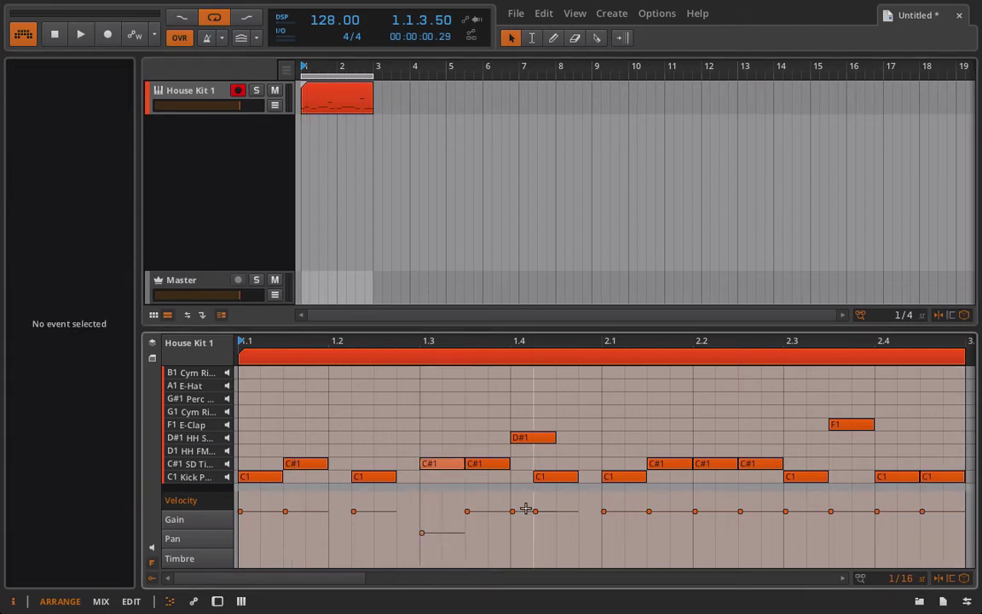
drag(519, 511, 522, 498)
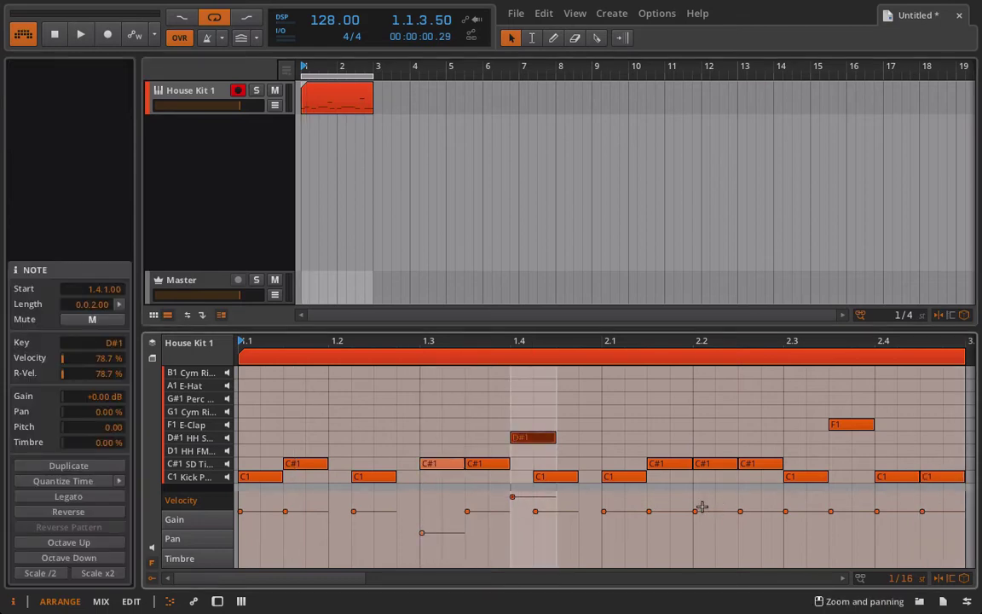
- Lower the velocities of the C#1 snares at 2.1.3 and 2.2.1
click(665, 512)
drag(665, 537, 665, 544)
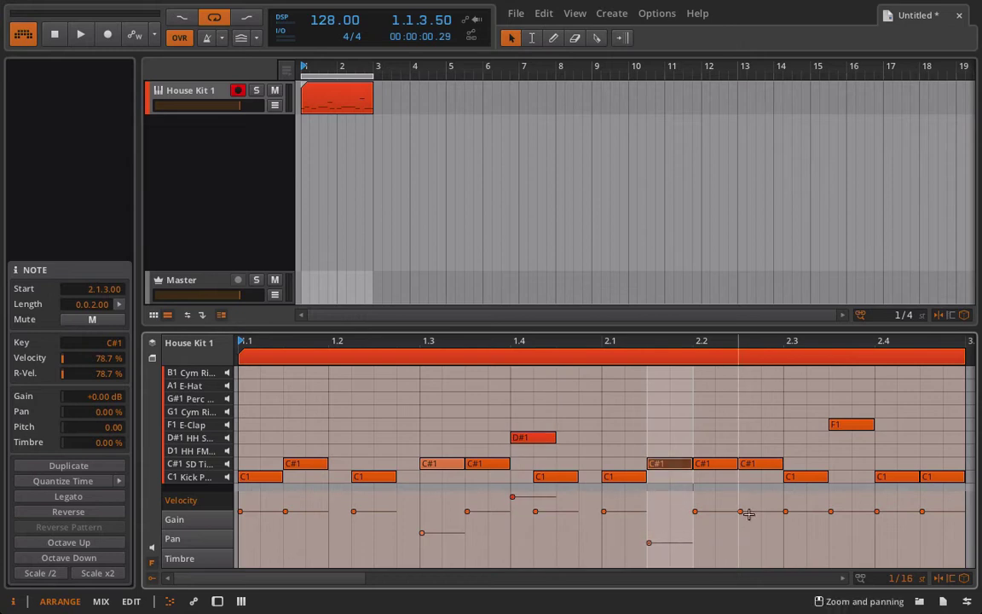
click(716, 509)
drag(714, 510, 713, 530)
- Lower the velocity of the C1 kick at 2.4.1 and raise that of the F1 clap at 2.3.3
scroll(805, 506, right, 3)
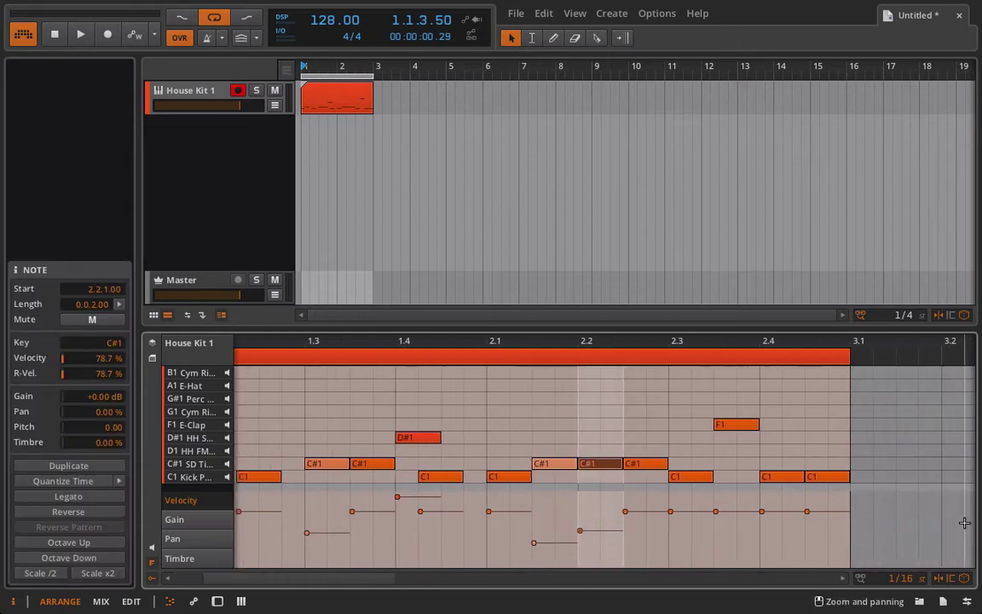
click(770, 512)
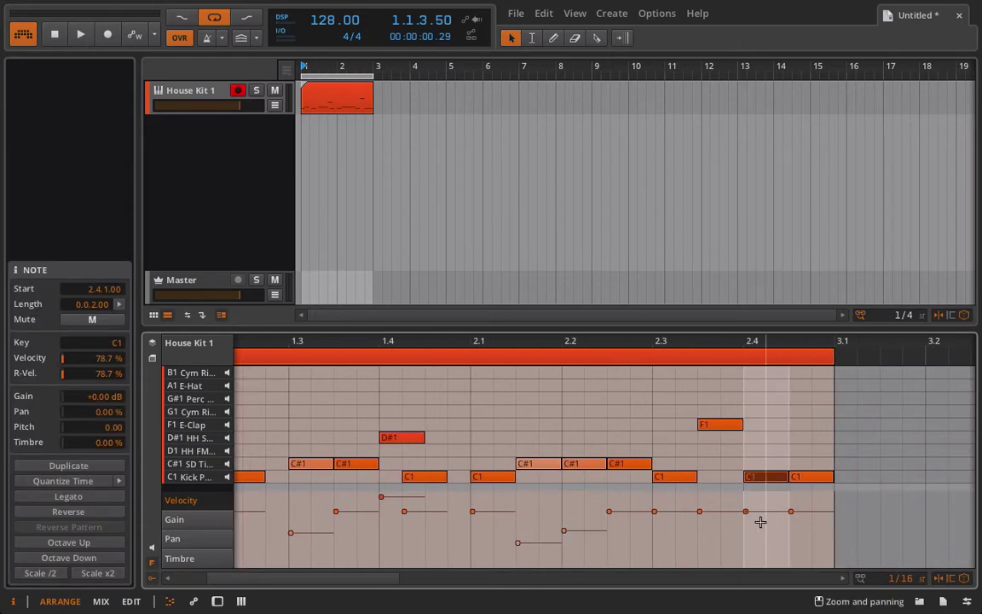
drag(756, 510, 745, 534)
click(722, 511)
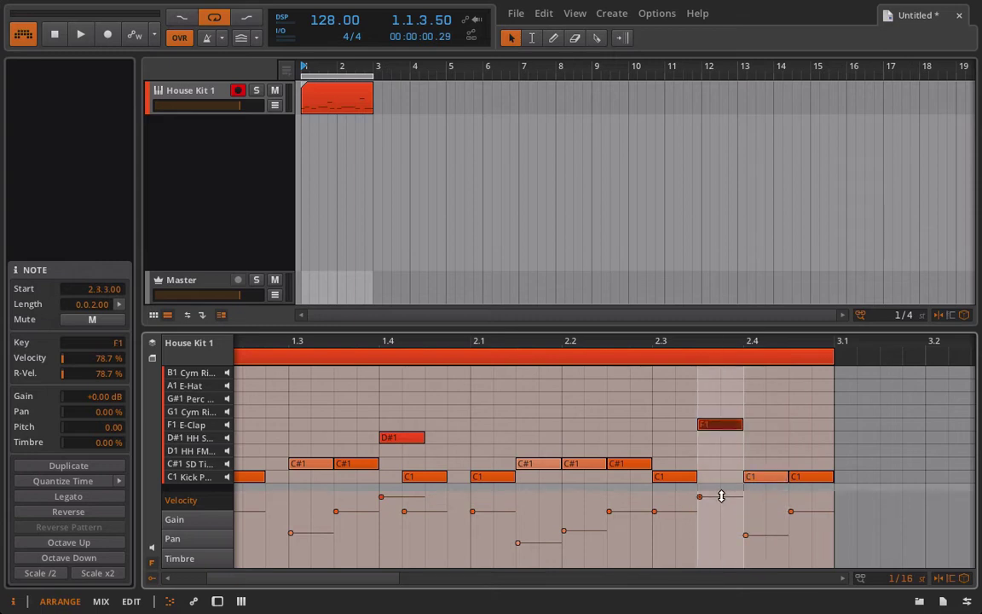
- Play the loop, lower the velocity of the D#1 hi-hat at 1.4.1 to 46.5 %, and raise that of the C1 kick at 1.4.2
key(space)
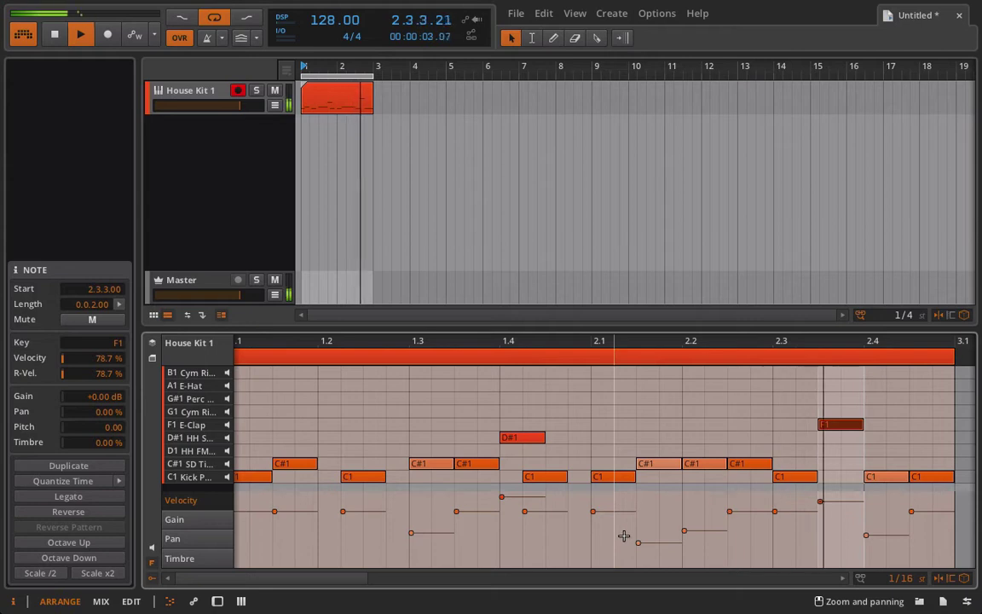
click(508, 496)
mouse_move(511, 496)
mouse_down()
mouse_move(510, 506)
mouse_move(538, 511)
mouse_move(542, 501)
mouse_move(509, 517)
mouse_move(509, 533)
mouse_up()
click(510, 507)
click(513, 507)
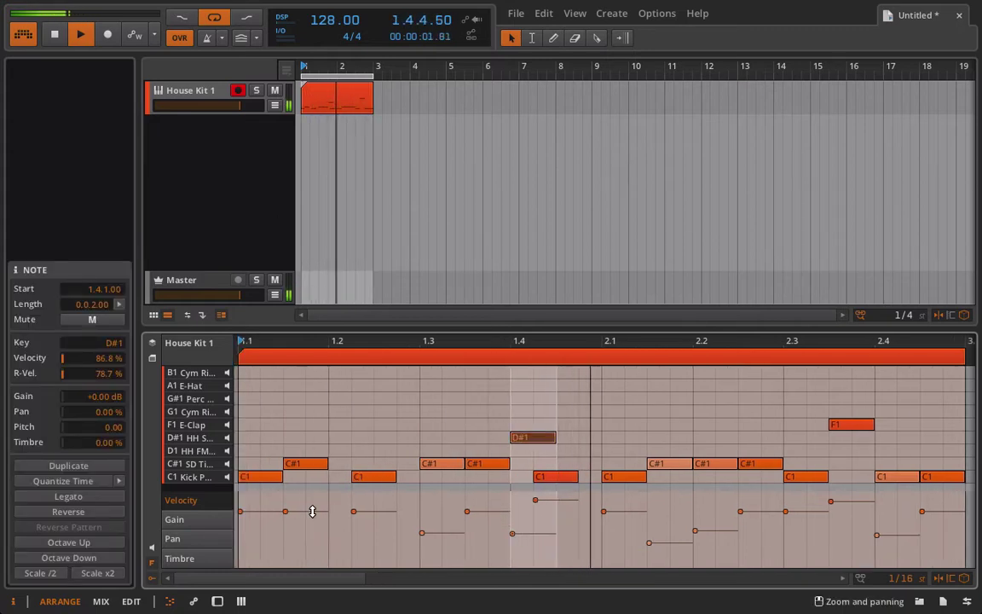
- Lower the velocity of the C#1 snare at 1.1.3 to 59.1 % and set that of the D#1 hi-hat at 1.4.1 to 69.8 %
drag(311, 511, 312, 524)
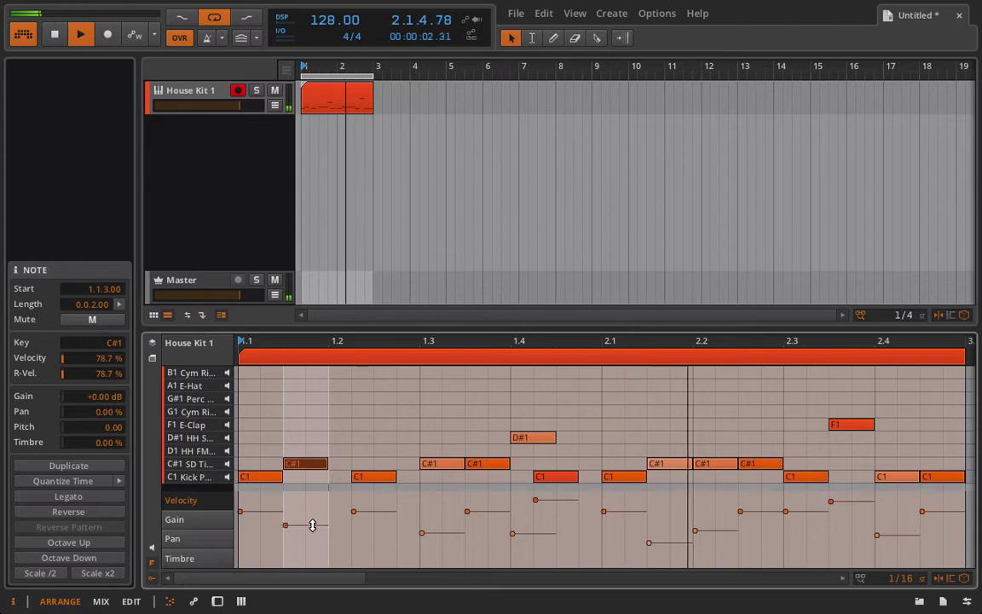
click(523, 534)
drag(523, 534, 523, 518)
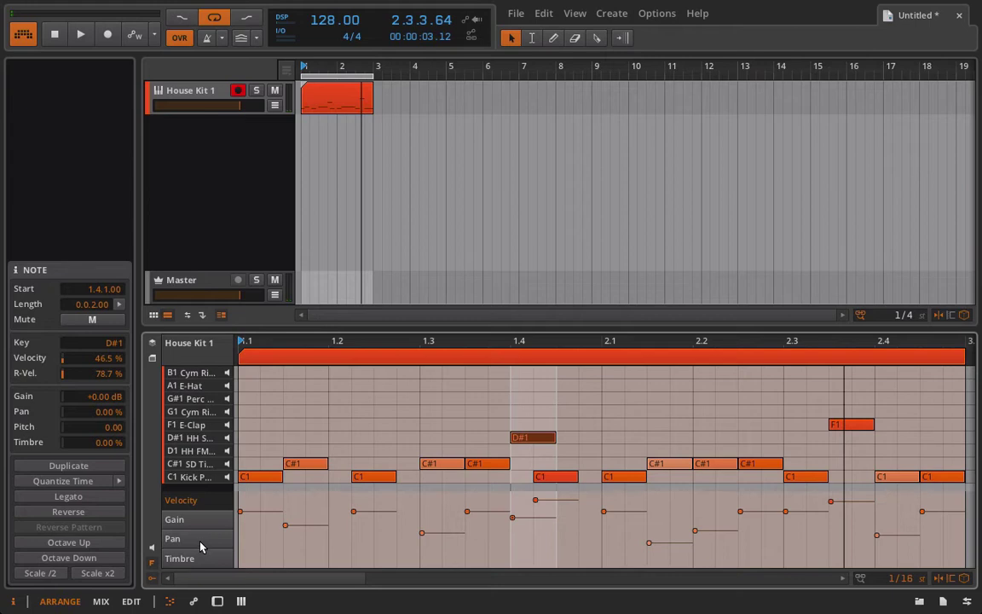
- Toggle the visibility of the note expression section off and back on several times
click(155, 582)
click(155, 582)
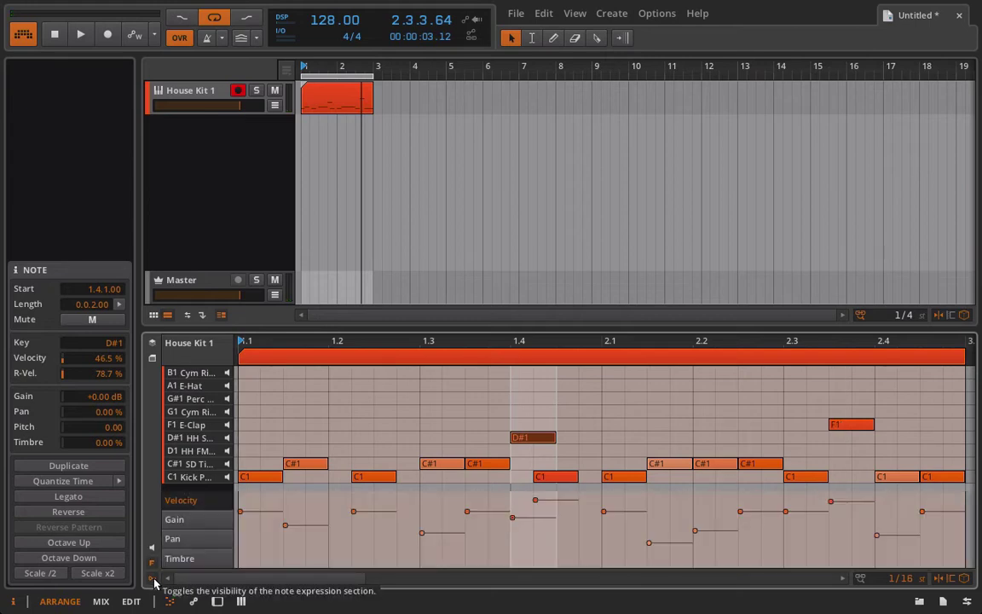
click(154, 582)
click(154, 582)
click(154, 582)
click(154, 582)
- Show the notes' pan expression and pan the C#1 snare at 1.1.3 to 18 %
click(205, 540)
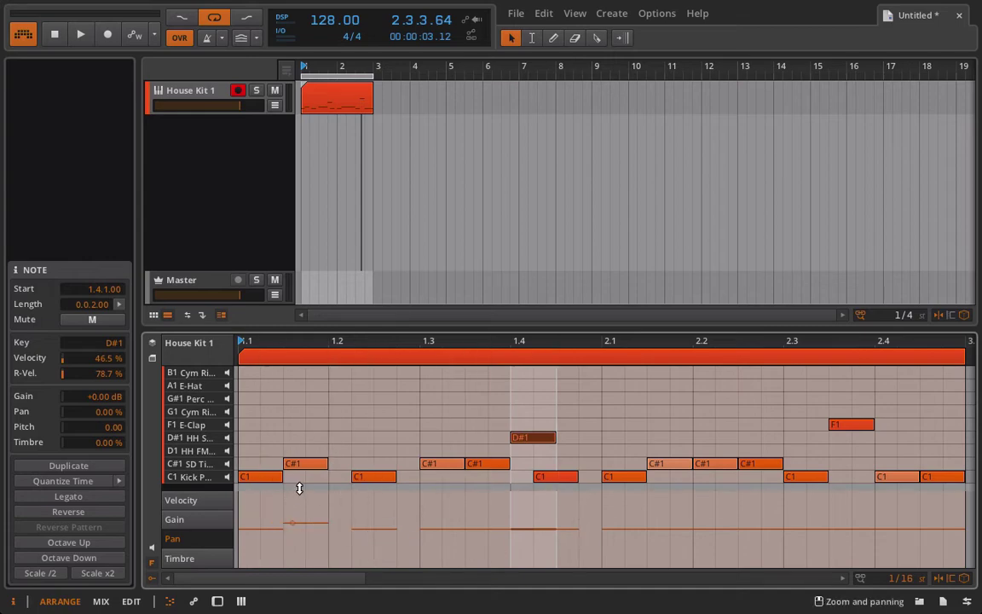
click(367, 480)
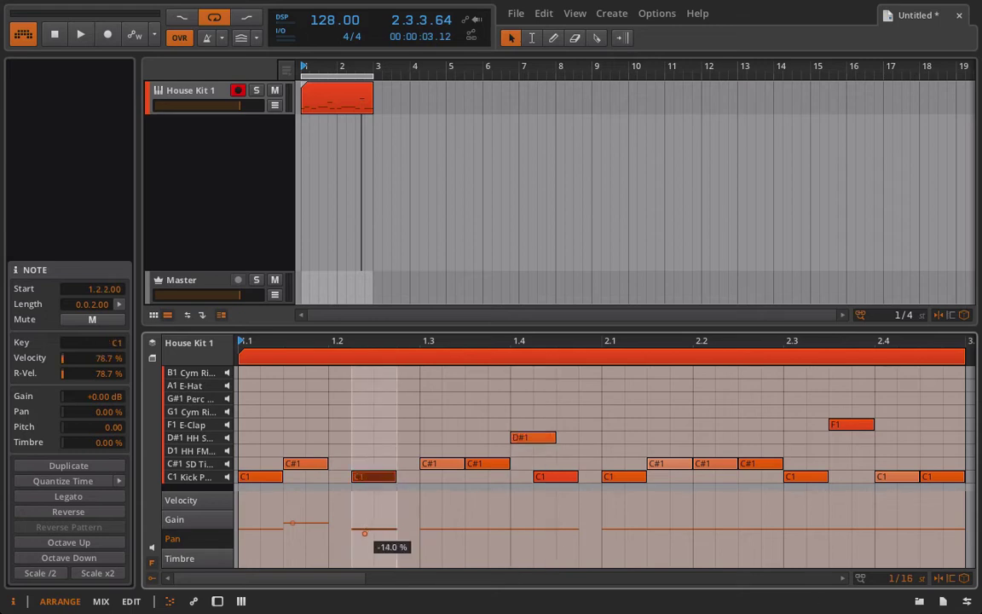
drag(365, 533, 373, 533)
double_click(373, 533)
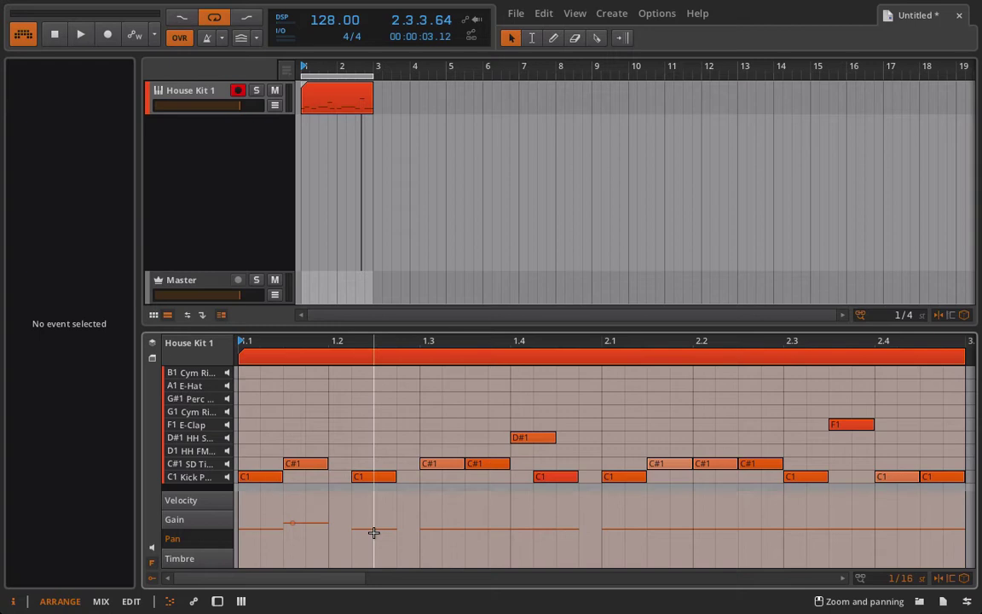
- Pan the C#1 snare at 1.3.1 to the left, the one at 1.3.3 to 34 %, and the D#1 hi-hat at 1.4.1 slightly right
click(431, 463)
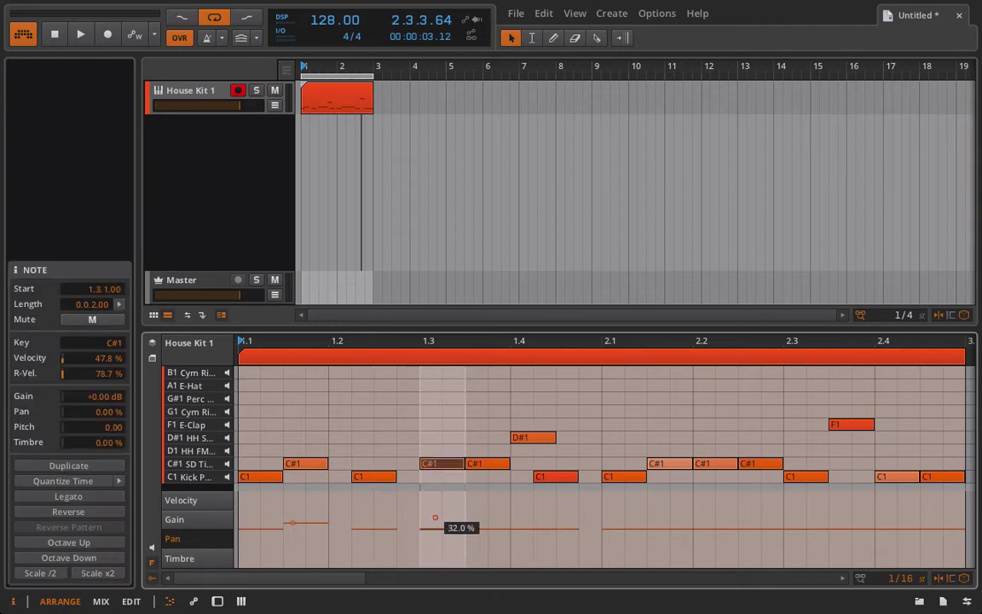
drag(435, 517, 522, 526)
click(491, 469)
click(529, 452)
click(525, 439)
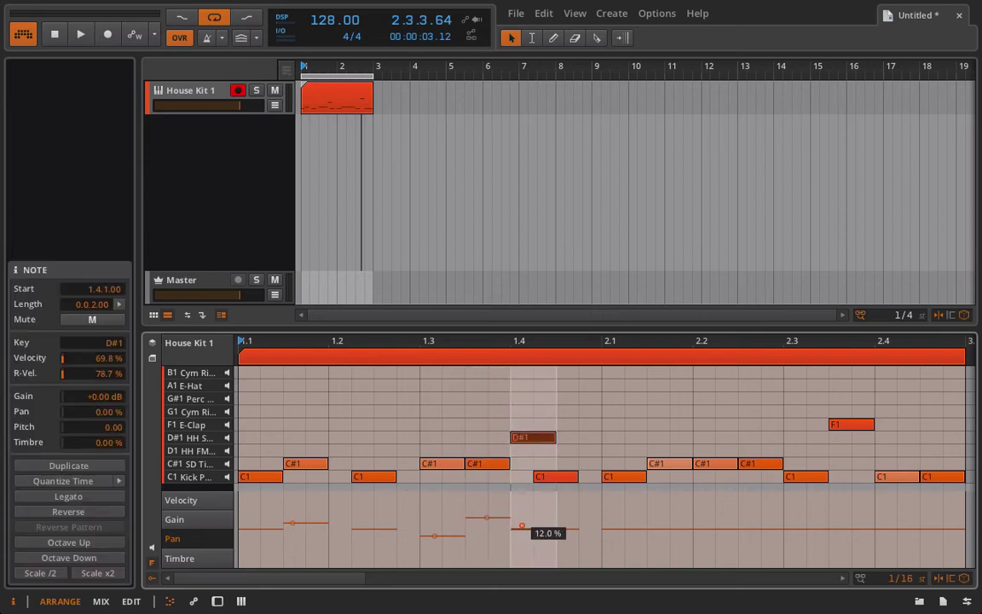
- Pan the C#1 snare at 2.1.3 slightly to the right
scroll(583, 506, right, 3)
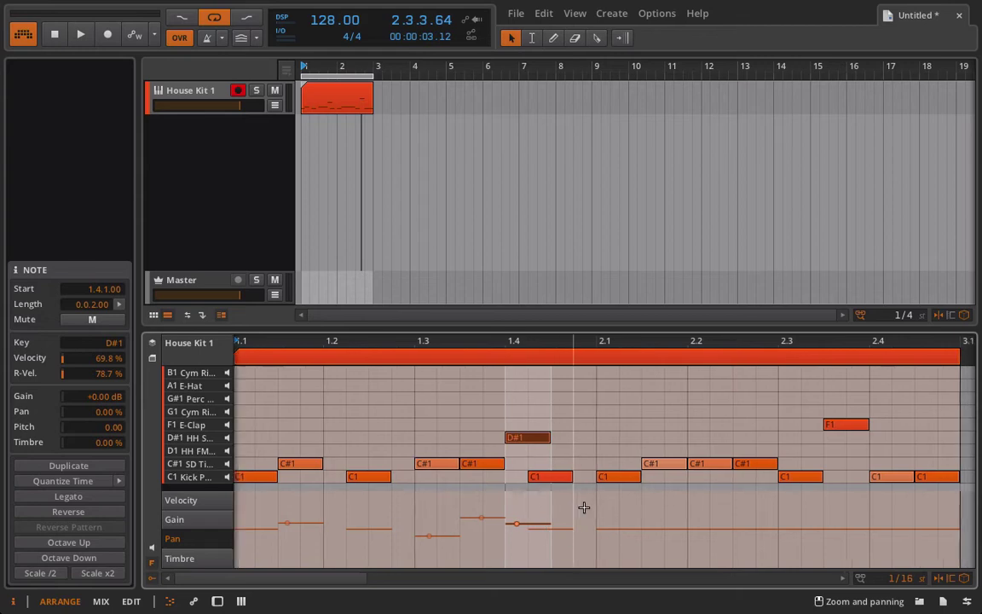
scroll(592, 511, right, 2)
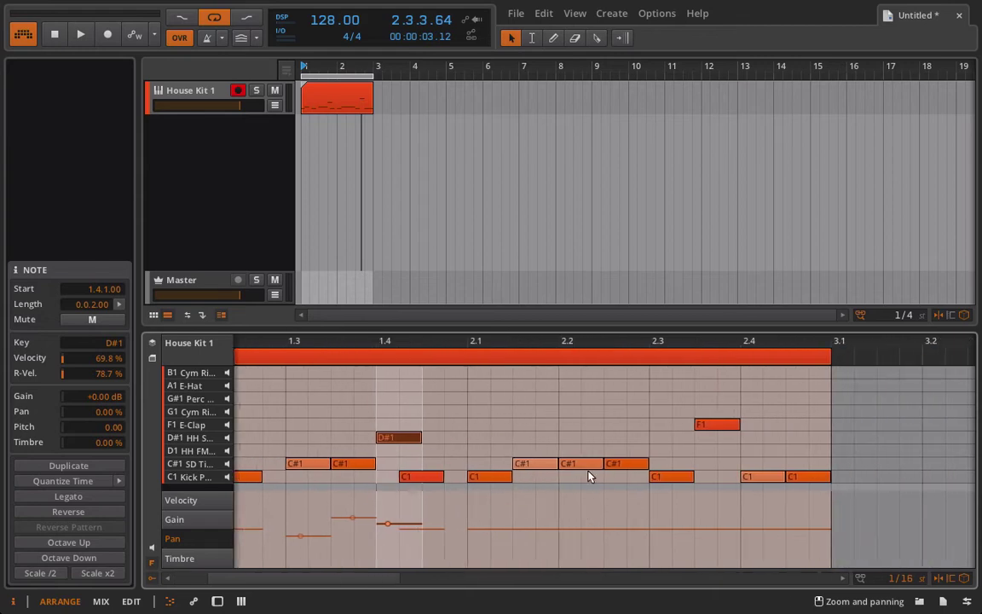
click(538, 469)
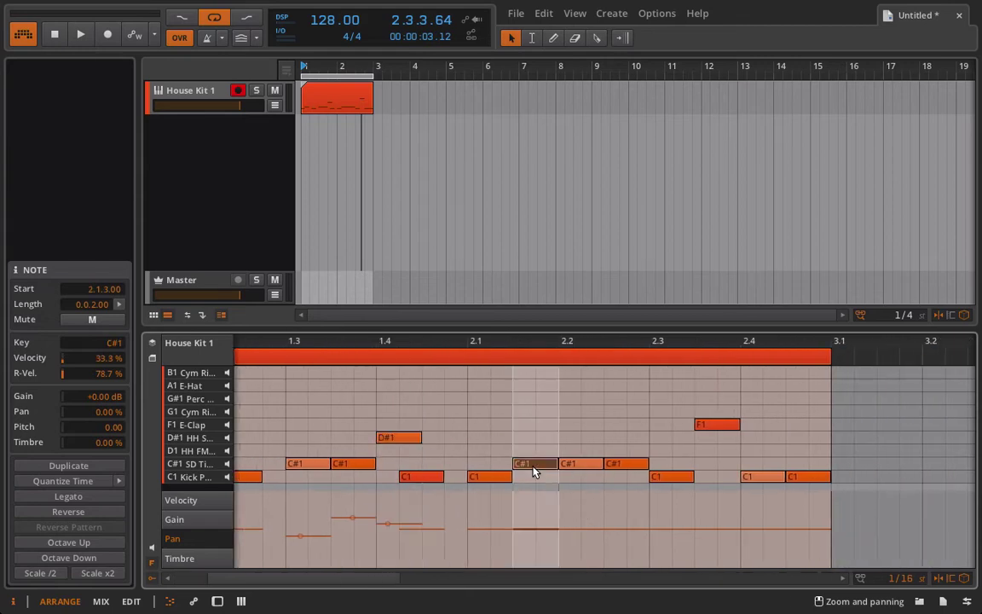
drag(524, 535, 535, 525)
- Pan the C#1 snare at 2.2.1 to the right and the one at 2.2.3 to the left
click(579, 464)
double_click(577, 529)
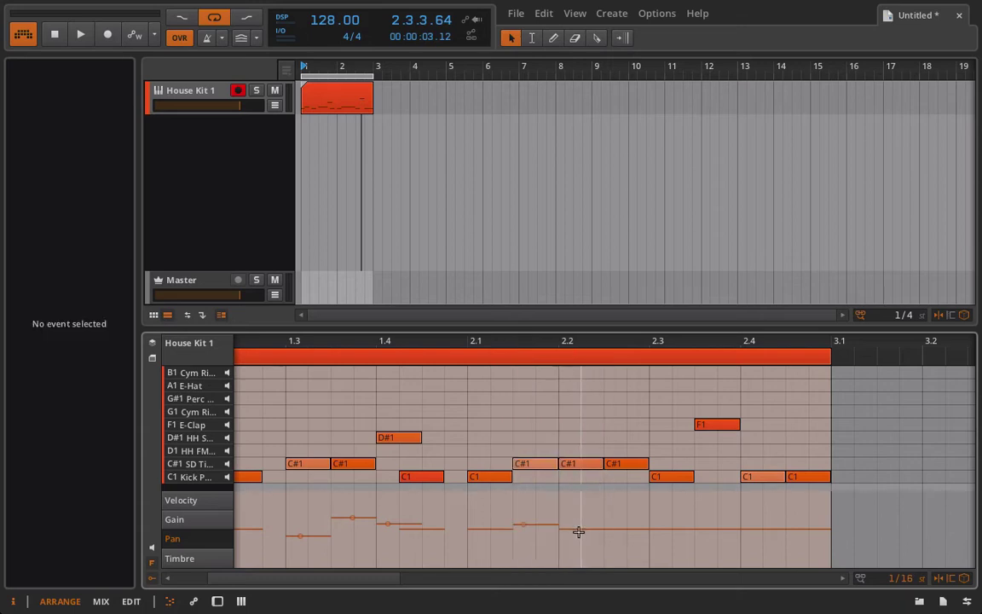
click(575, 468)
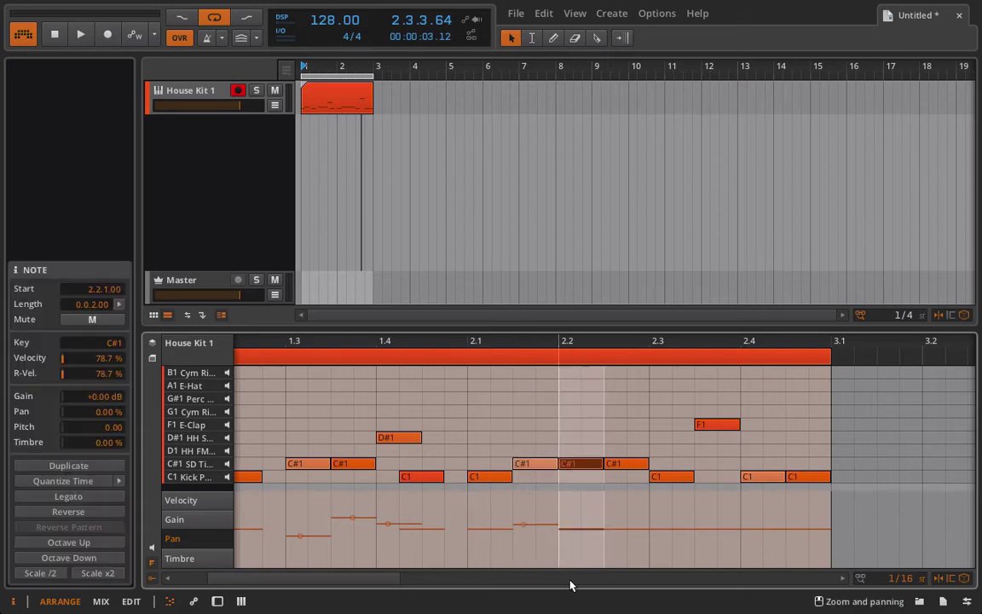
click(631, 463)
drag(627, 529, 623, 535)
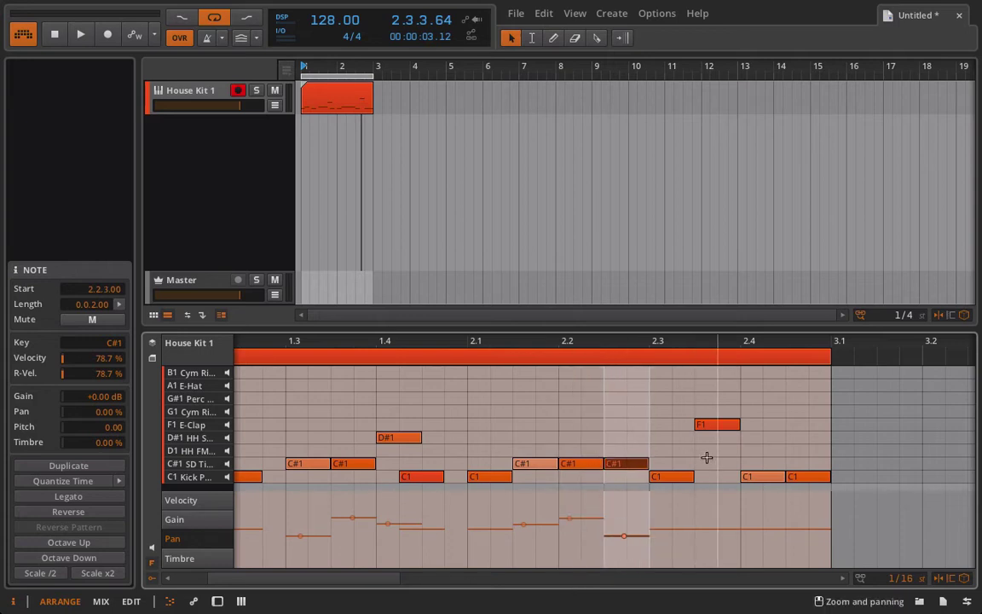
- Pan the F1 clap at 2.3.3 to the left and play the loop
click(708, 424)
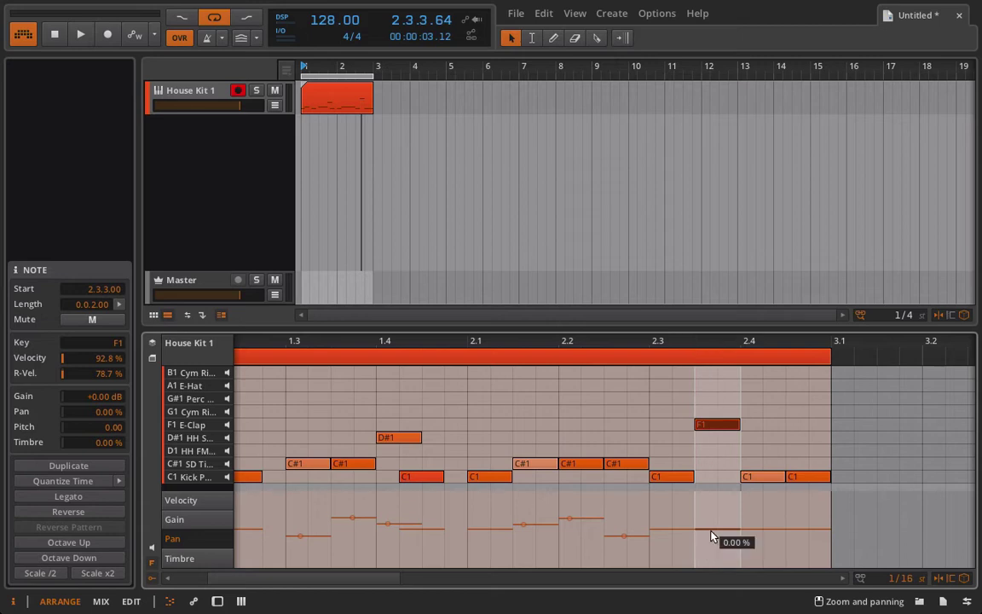
drag(706, 529, 706, 541)
key(space)
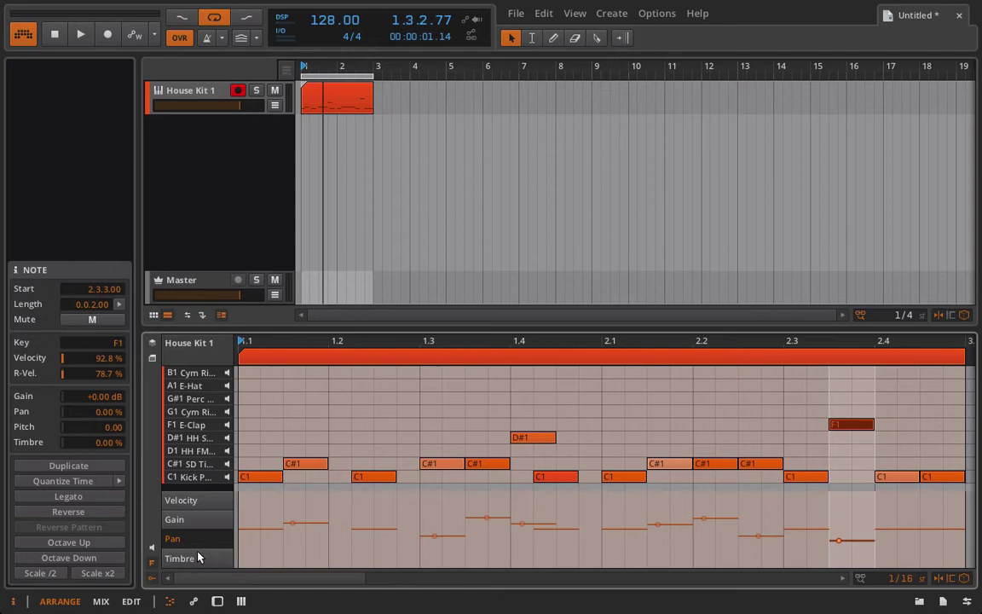
- Switch the note expression display to timbre and look at the House Kit 1 track's devices before reopening the clip
click(194, 558)
double_click(182, 98)
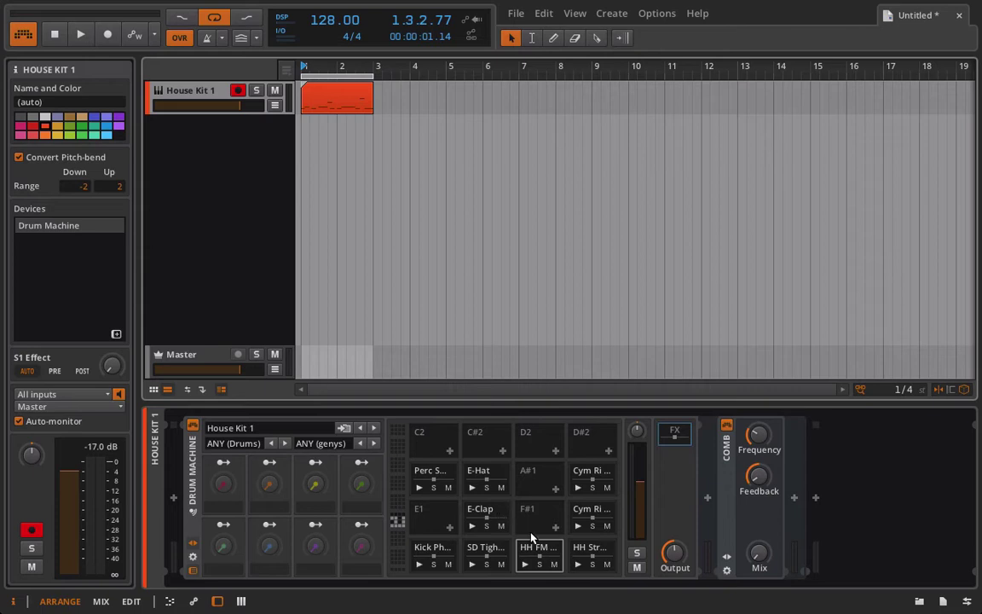
double_click(328, 102)
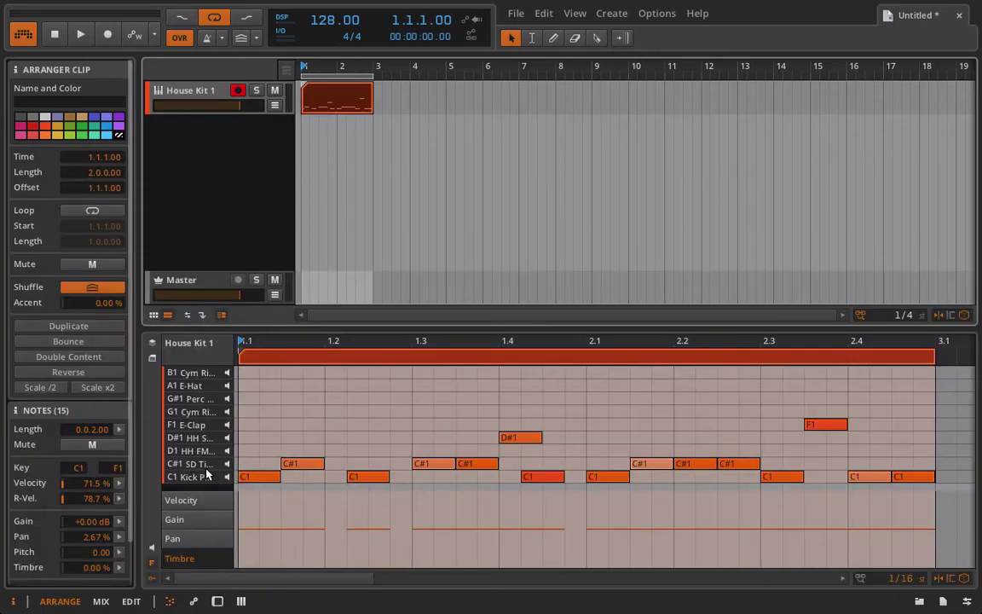
- Audition the SD Tight and HH FM drums and set the SD Tight sampler's Timbre-to-Pitch modulation to +12.05
click(228, 467)
double_click(185, 94)
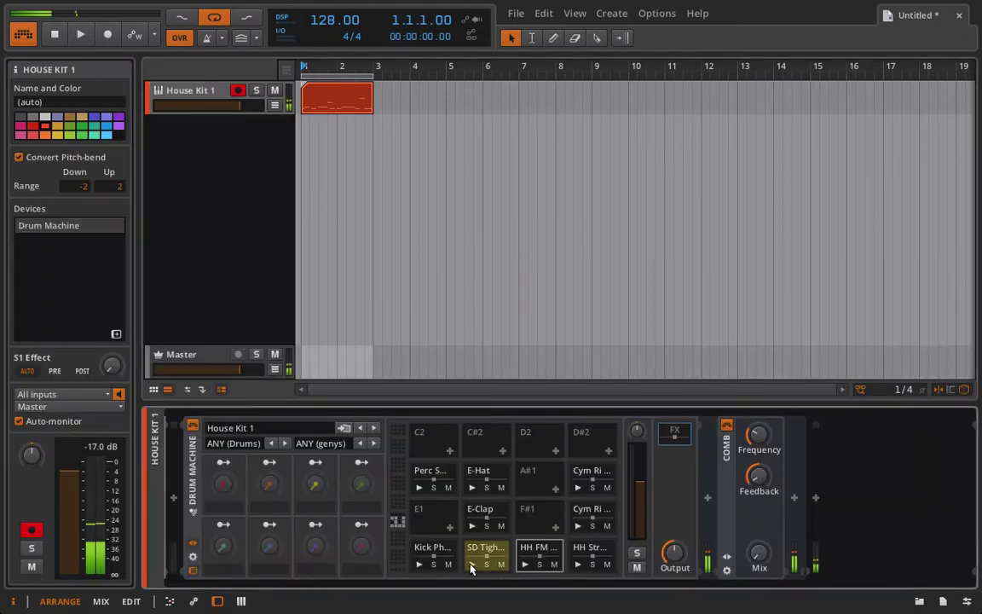
click(523, 565)
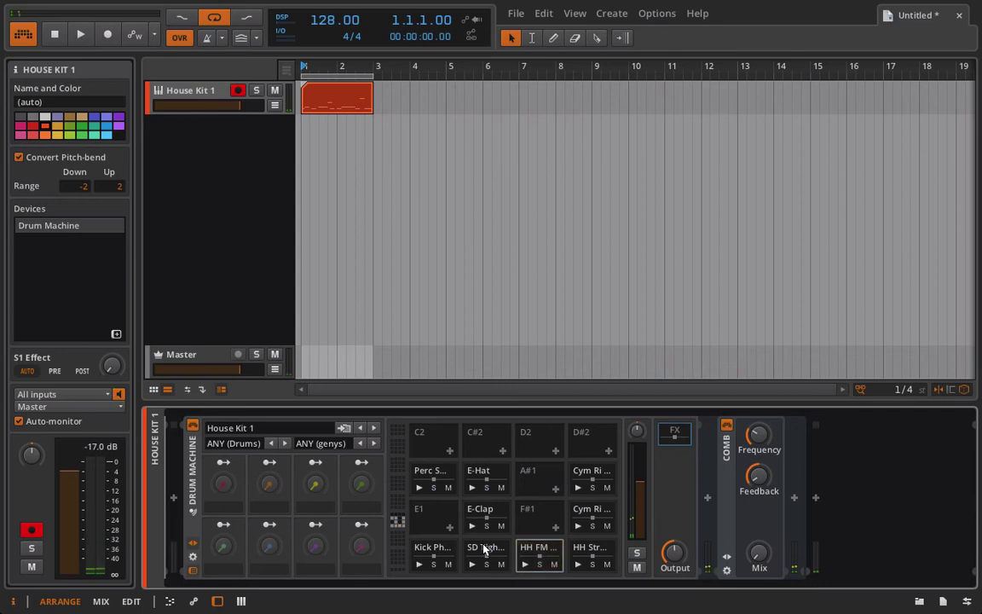
click(483, 552)
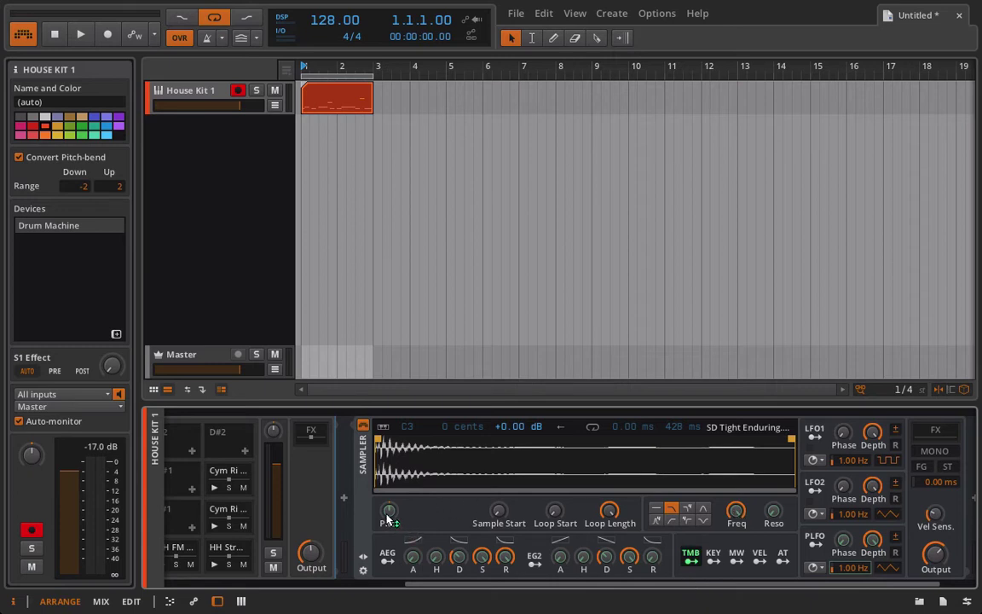
drag(388, 519, 388, 502)
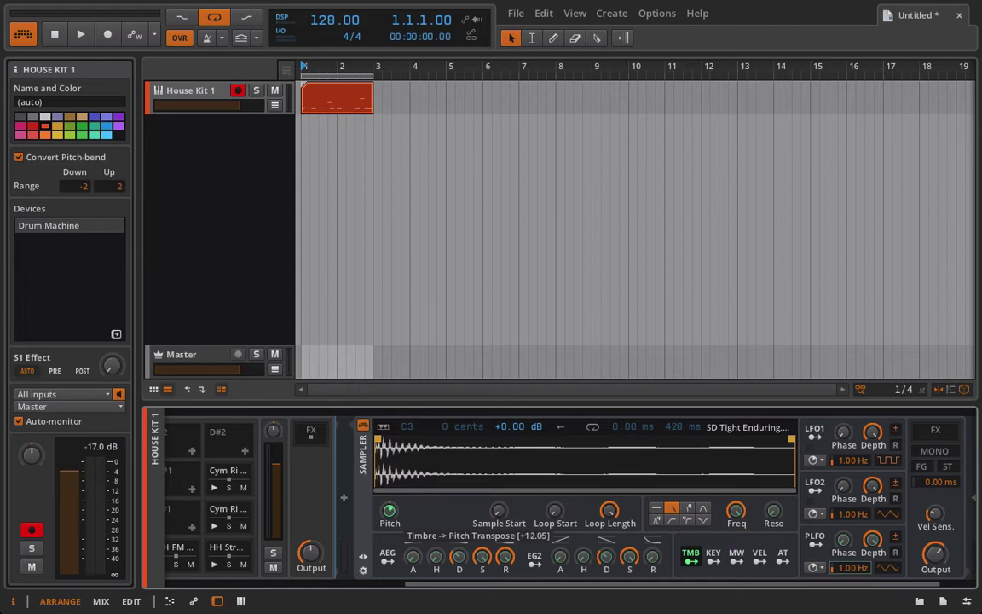
- Reopen the drum clip's notes and raise the timbre of the C#1 snare at 1.1.3
double_click(330, 94)
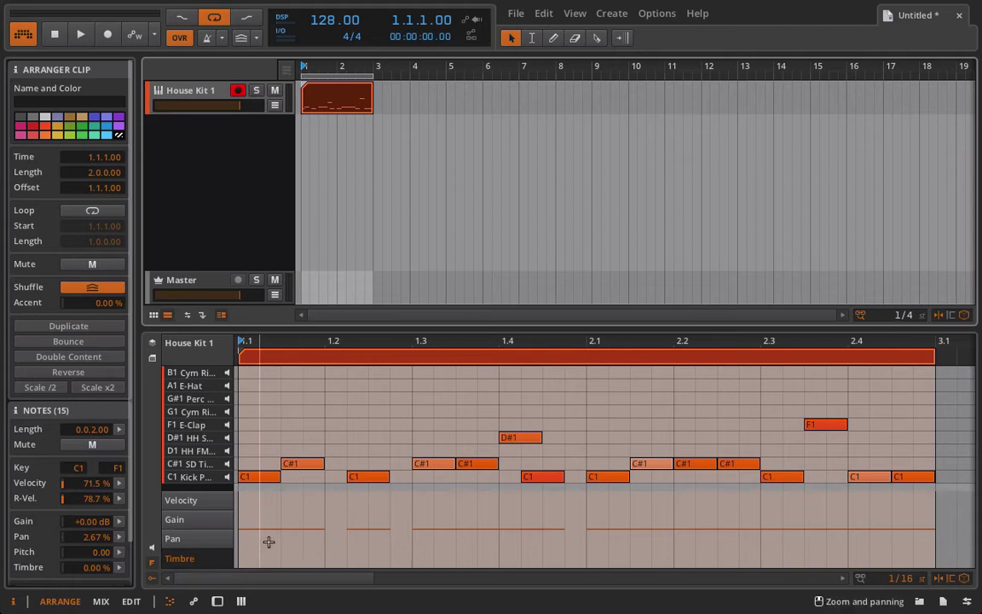
click(293, 471)
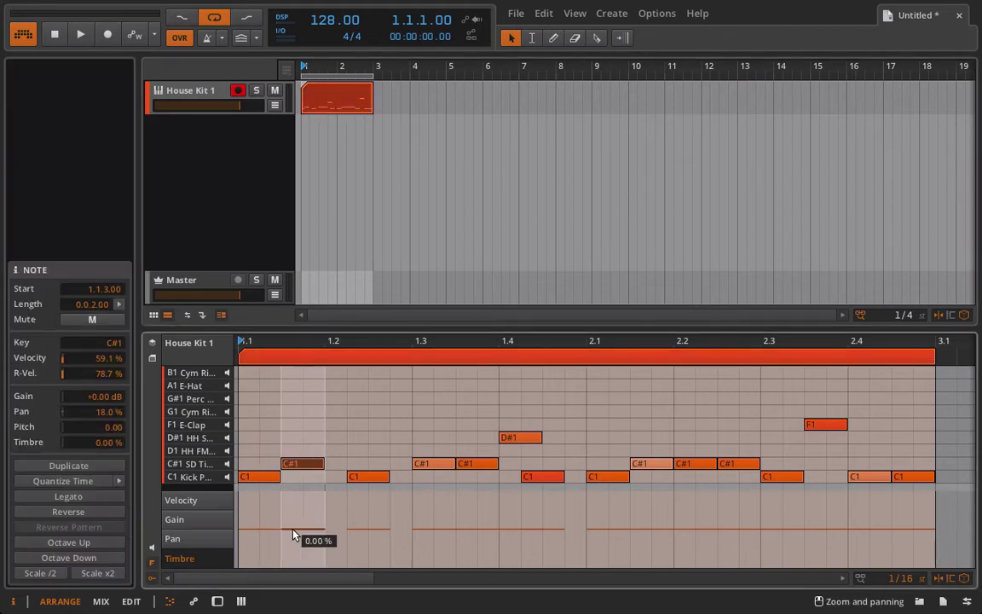
drag(296, 529, 347, 522)
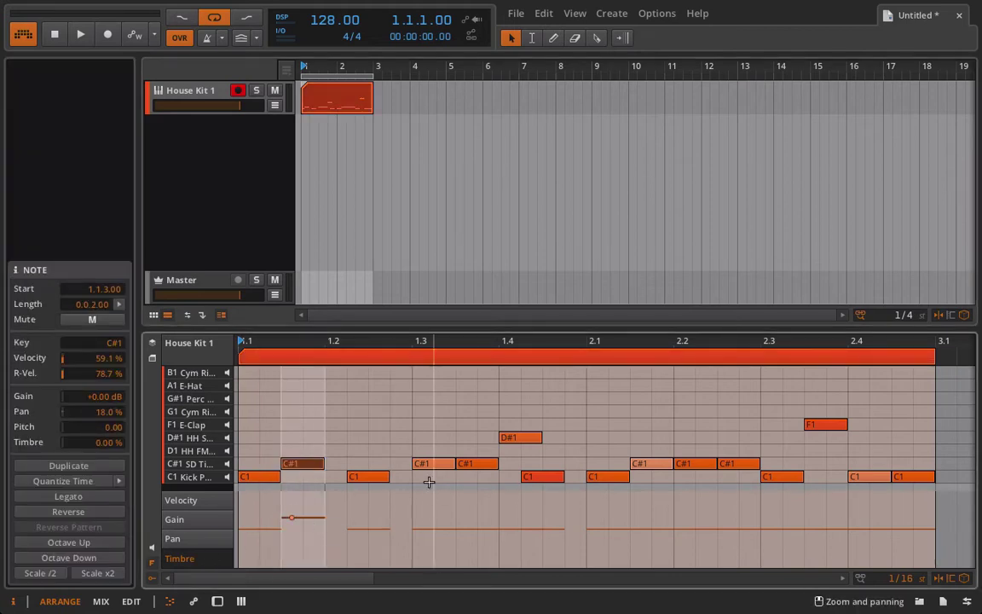
- Draw a rising timbre ramp on the C#1 snare at 1.3.3, starting from about -52 %
click(468, 466)
drag(478, 530, 478, 555)
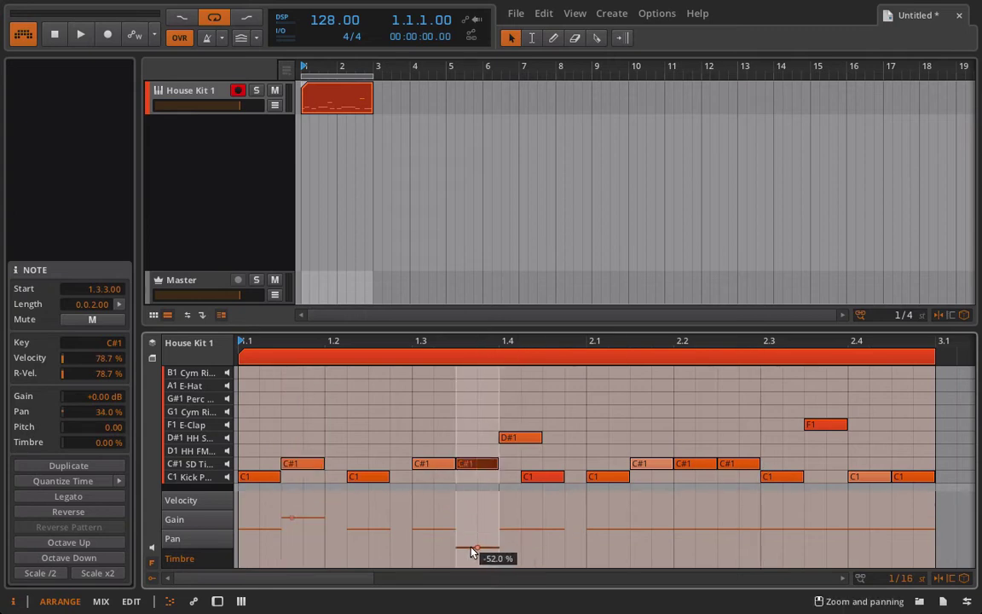
click(470, 550)
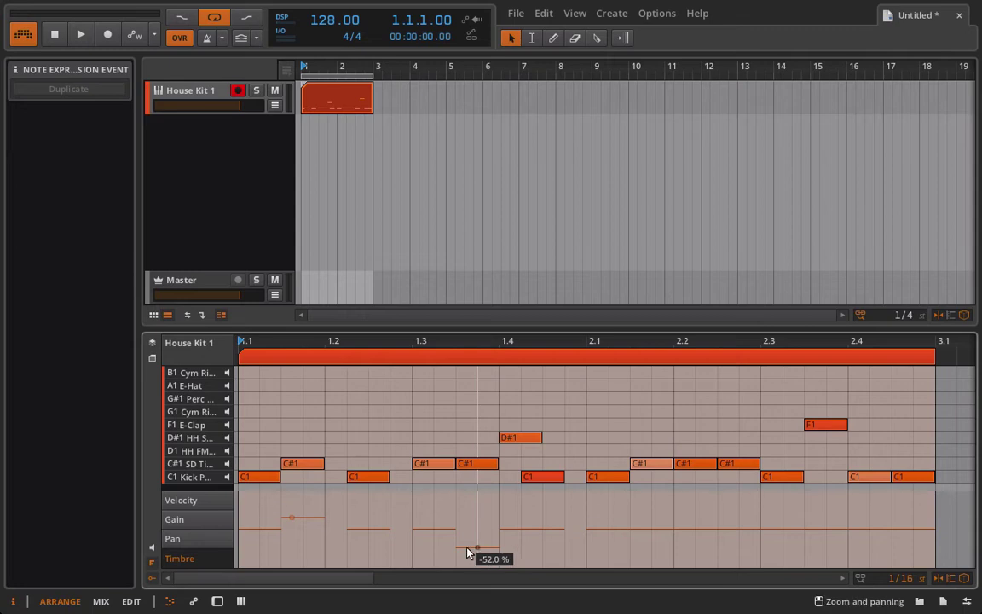
drag(477, 548, 498, 531)
- Raise the timbre of the C#1 snare at 2.2.1, set the one at 2.2.3 to about -50 %, and play the loop
drag(699, 530, 733, 546)
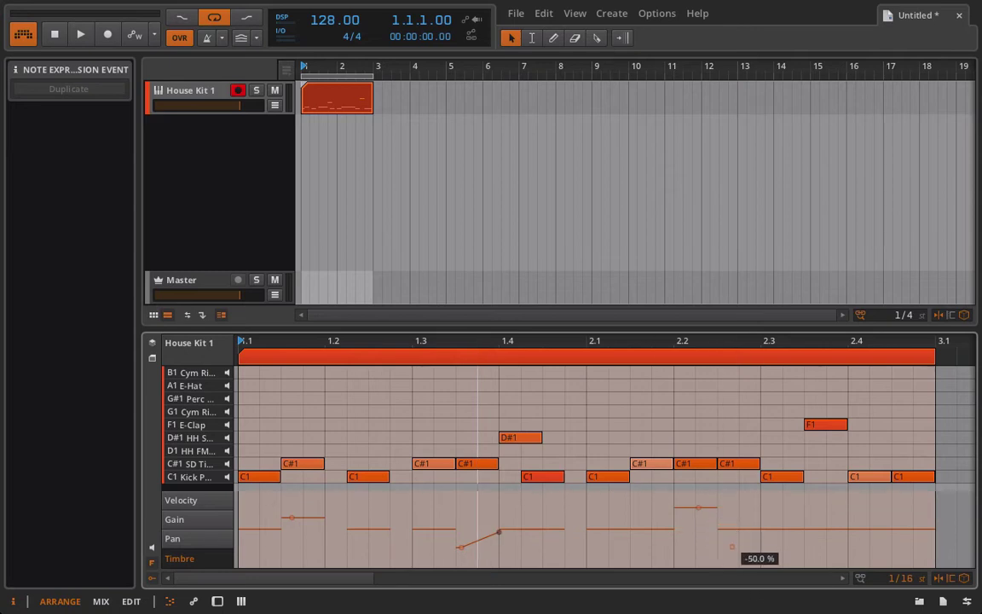
key(space)
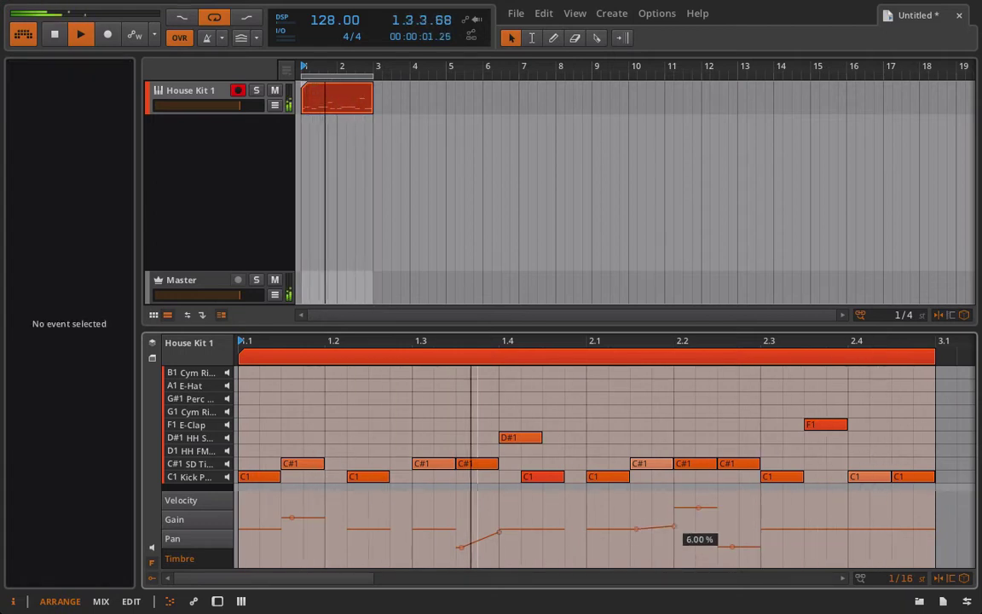
- Draw a rising timbre ramp on the C#1 snare at 2.1.3 and one falling from about 30 % on the snare at 2.2.1
mouse_move(670, 530)
mouse_down()
mouse_move(672, 510)
mouse_move(718, 542)
mouse_move(673, 527)
mouse_move(674, 518)
mouse_up()
double_click(699, 510)
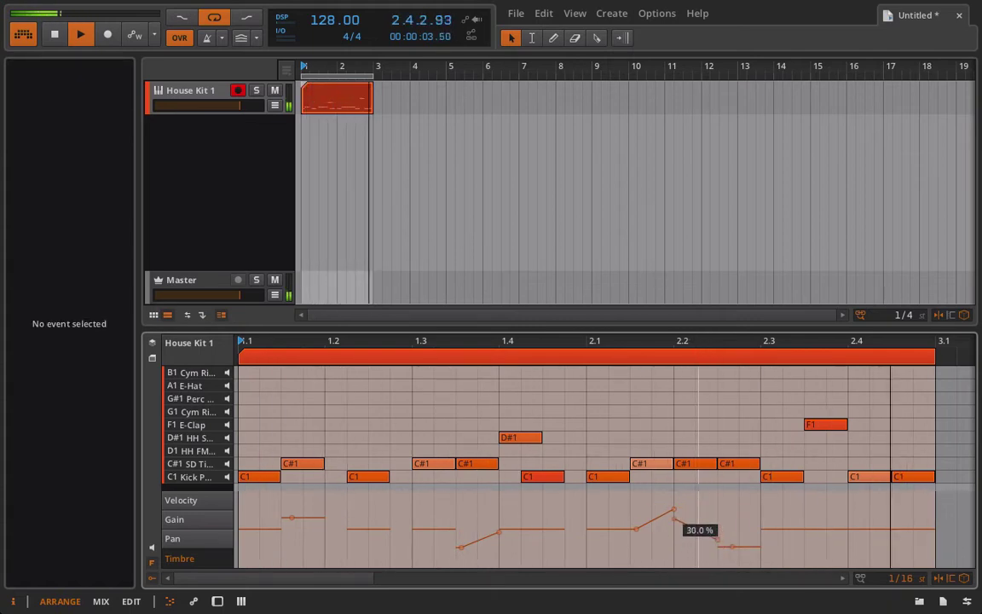
- End the timbre of the C#1 snare at 2.2.3 in a rising ramp and bend the ramps at 2.1.3 and 2.2.1 into curves
drag(720, 544, 759, 542)
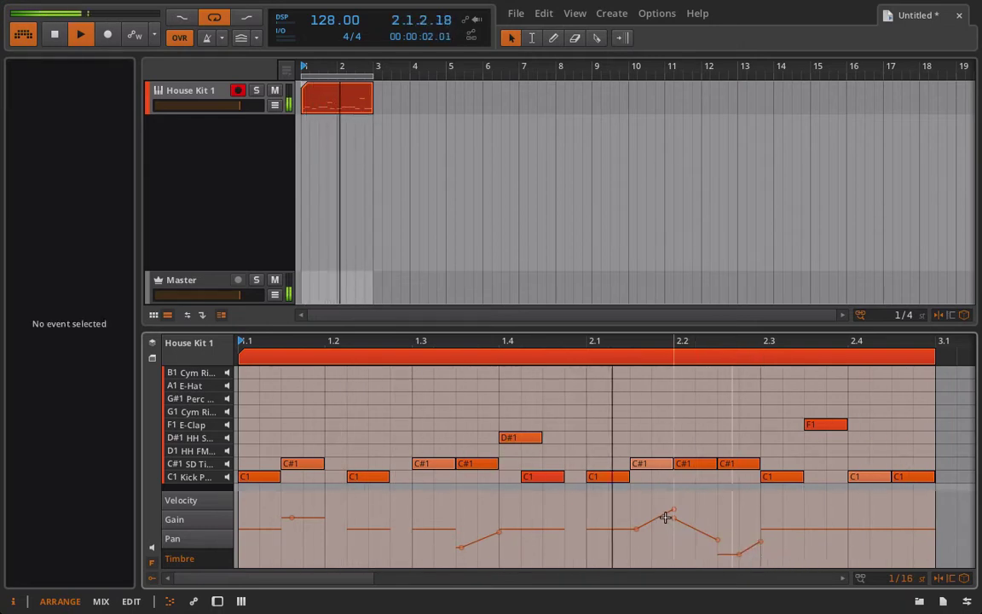
drag(657, 518, 703, 495)
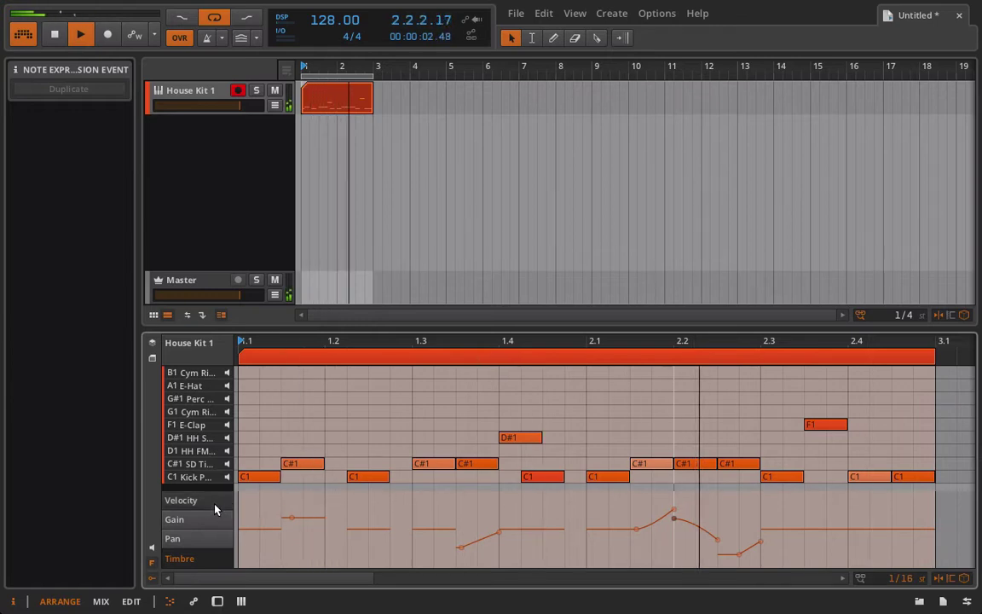
- Return to the velocity expression and raise the velocity of the C1 kick at 2.4.3
click(183, 500)
drag(894, 512, 903, 502)
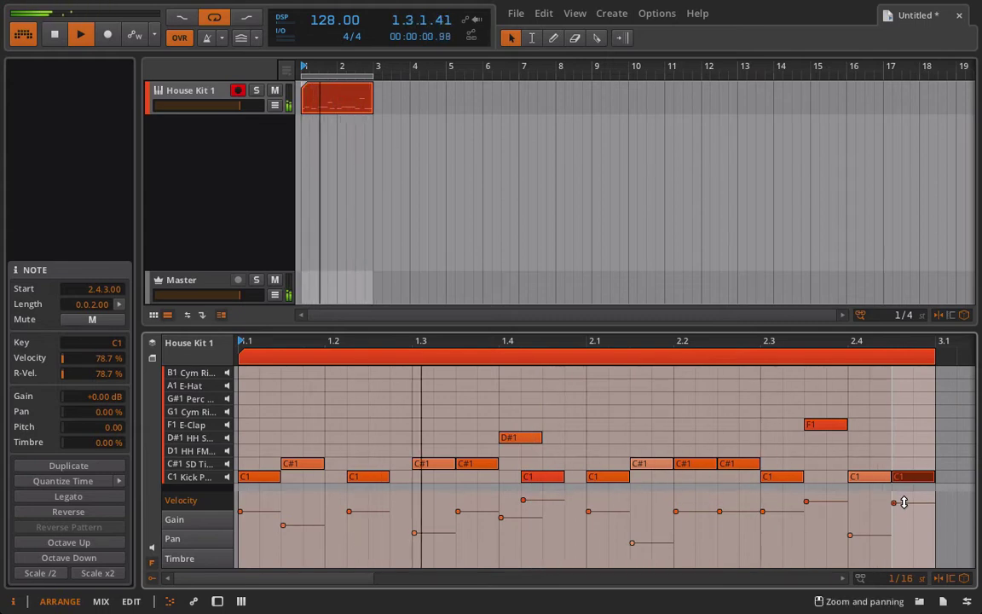
- Stop playback, switch the note editor to the individual clip's contents, and select the clip to show its properties
key(space)
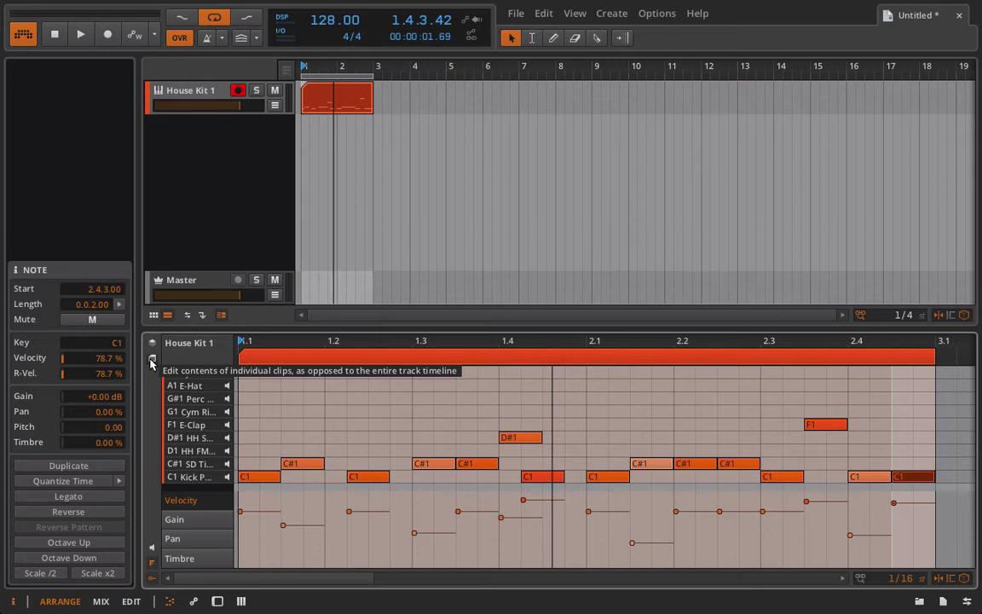
click(151, 359)
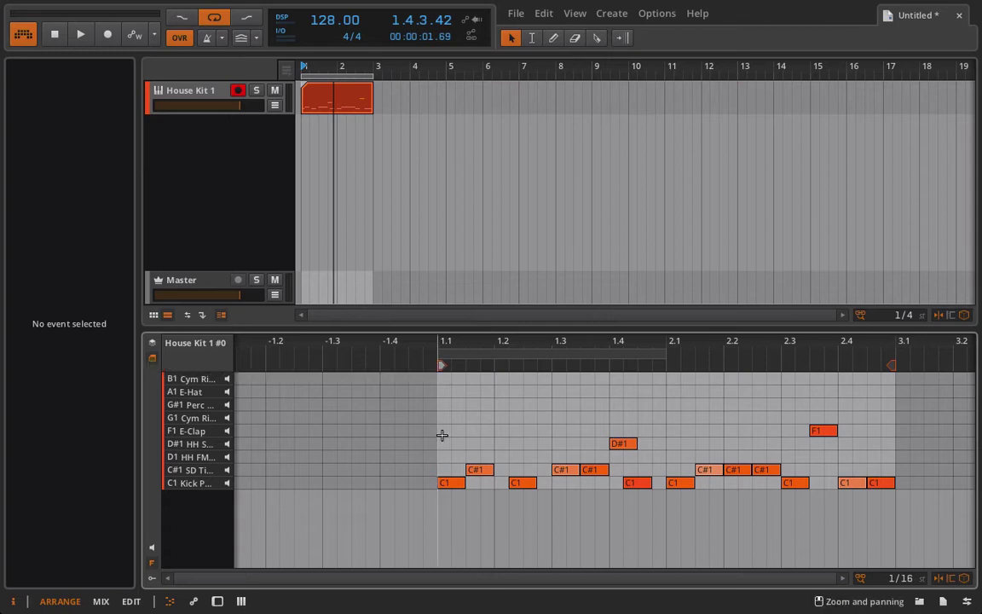
click(441, 365)
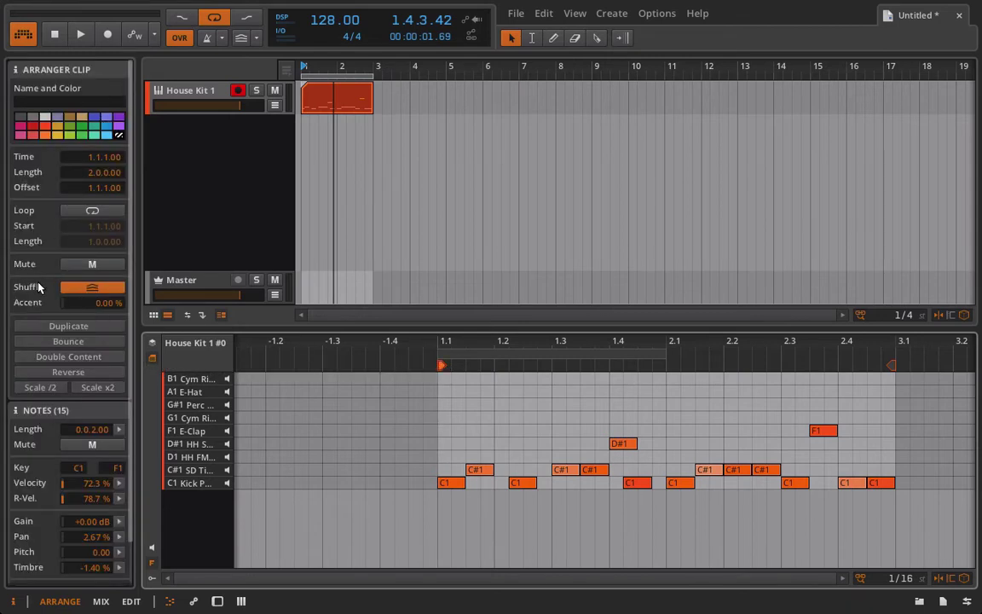
scroll(38, 286, down, 2)
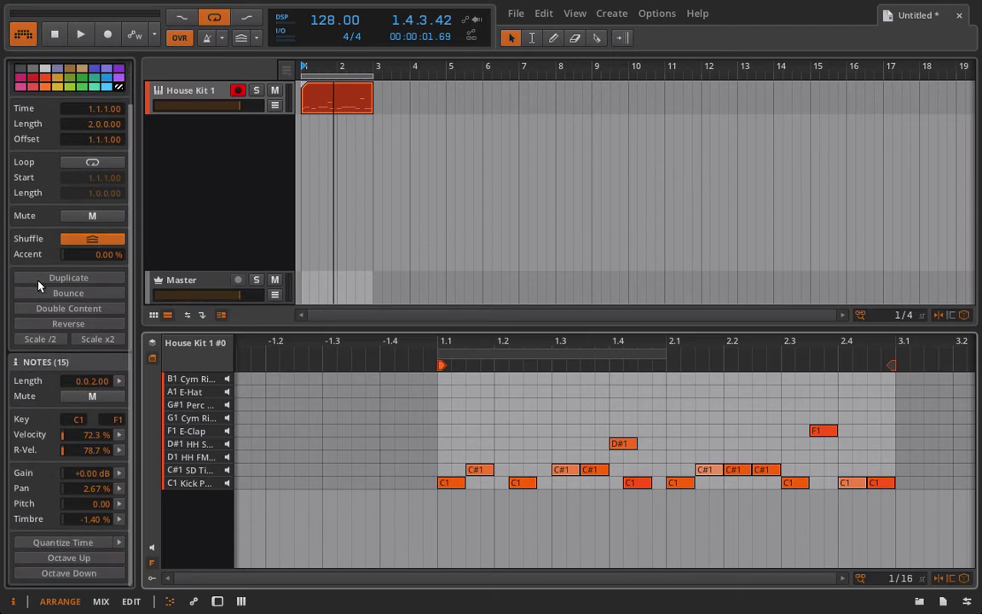
key(space)
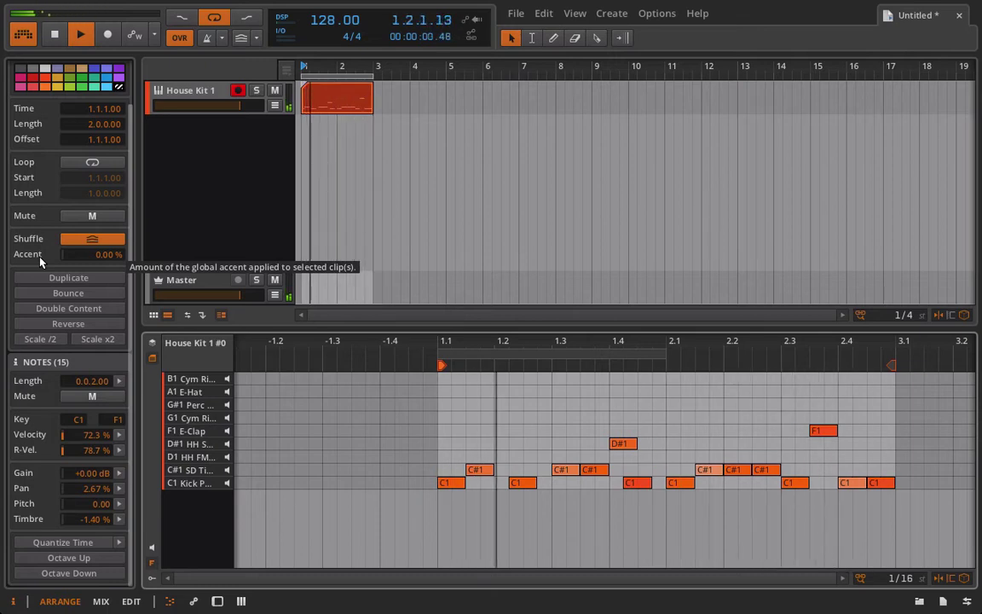
key(space)
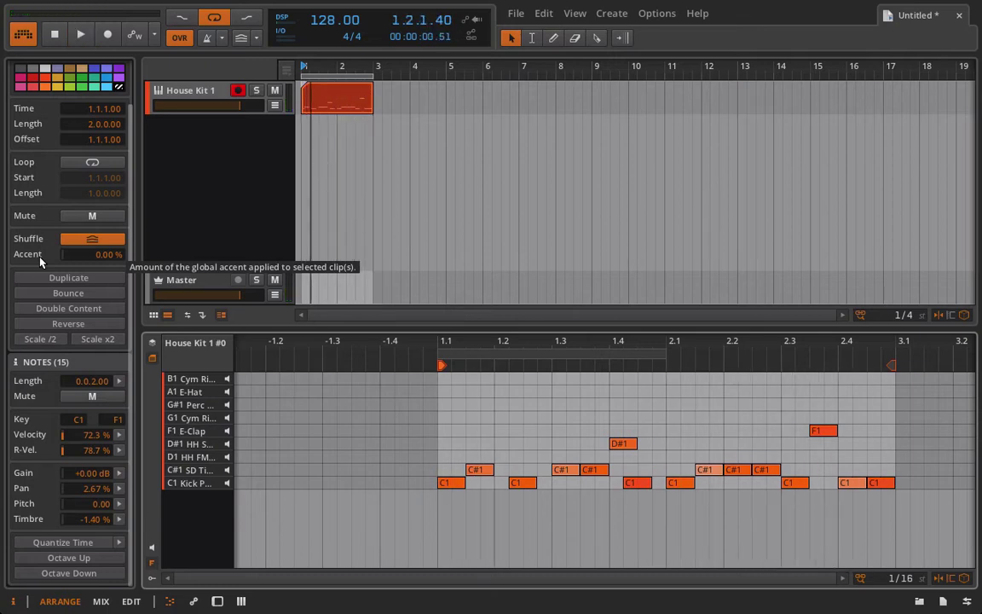
- Turn on looping for the House Kit 1 clip, set its loop length to 1.1.3.00, and audition it
click(92, 163)
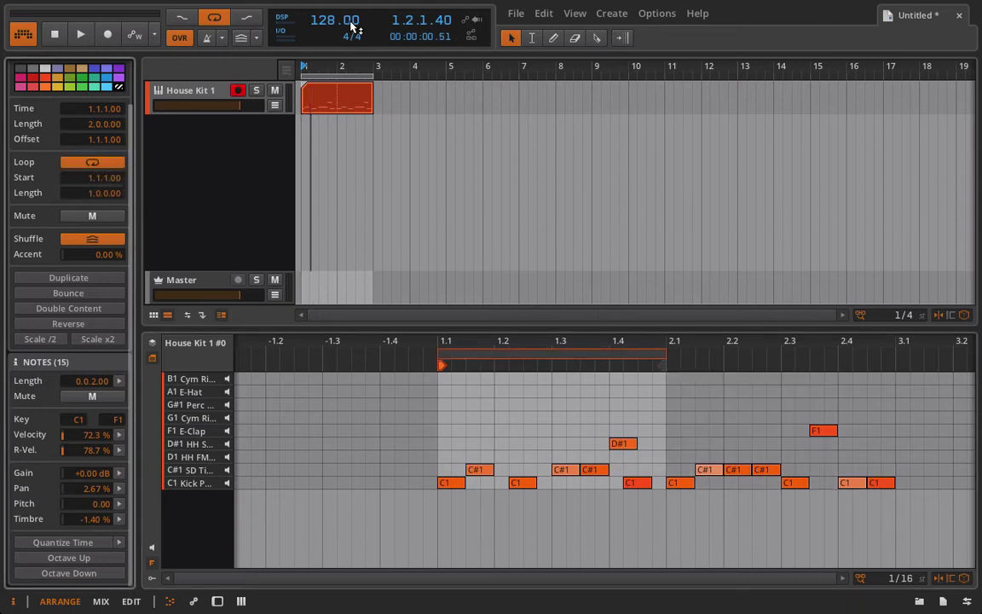
drag(331, 68, 407, 107)
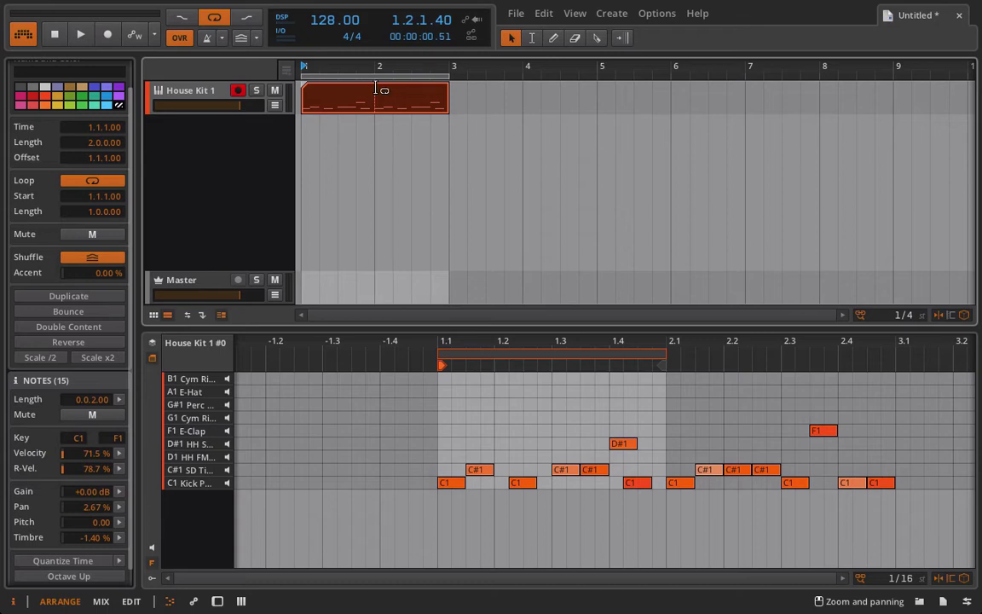
key(space)
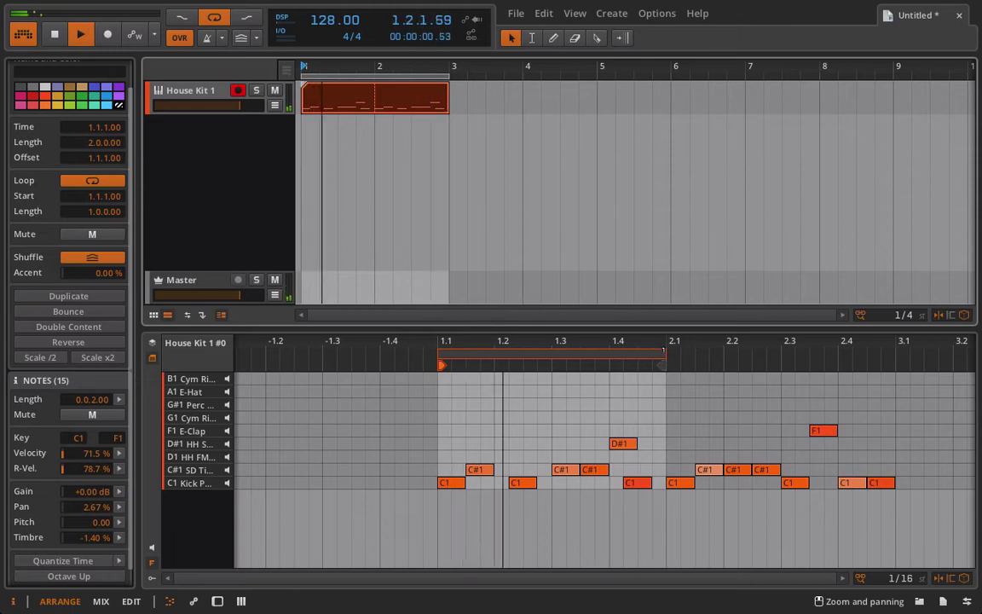
drag(666, 350, 764, 352)
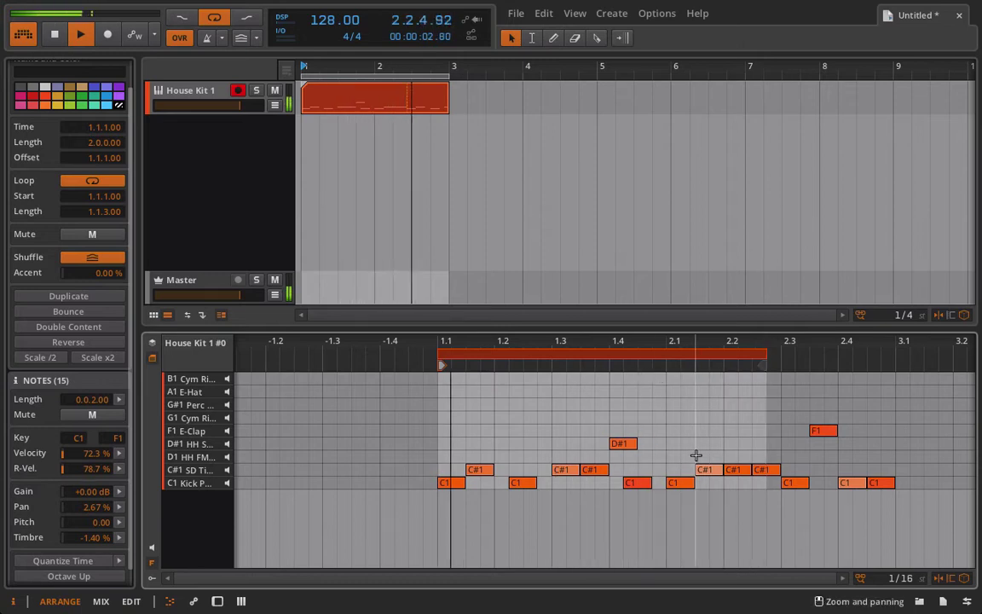
key(space)
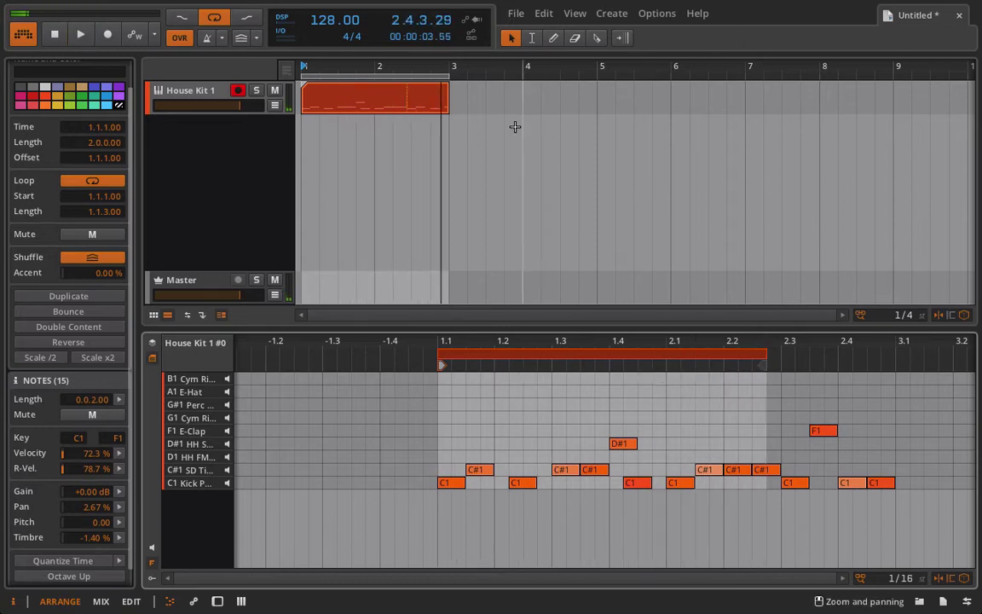
click(448, 113)
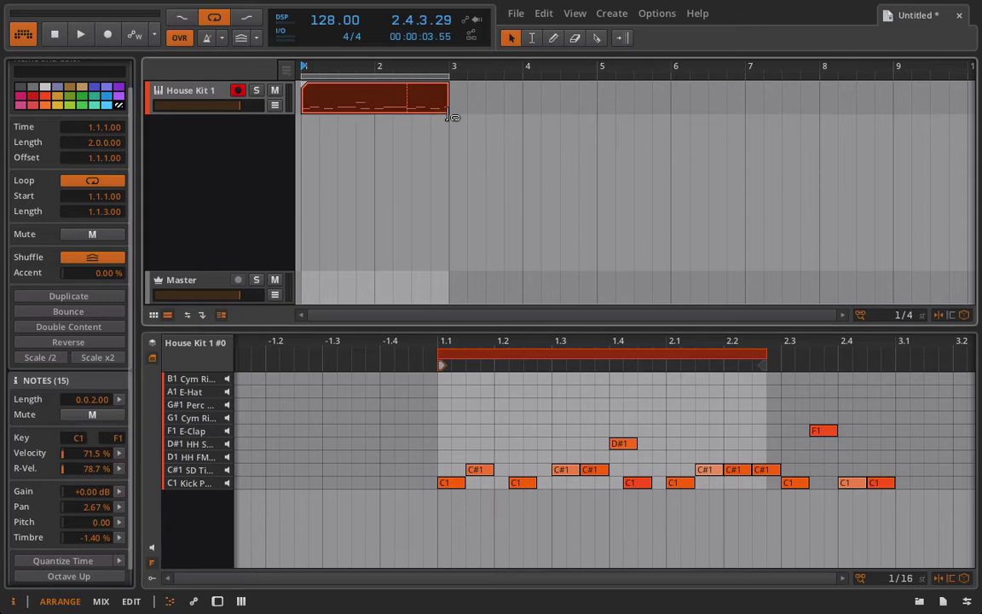
mouse_move(451, 113)
mouse_down()
mouse_move(614, 111)
mouse_move(458, 111)
mouse_move(591, 79)
mouse_move(431, 80)
mouse_move(599, 85)
mouse_move(465, 77)
mouse_move(375, 86)
mouse_move(414, 85)
mouse_move(455, 102)
mouse_up()
key(space)
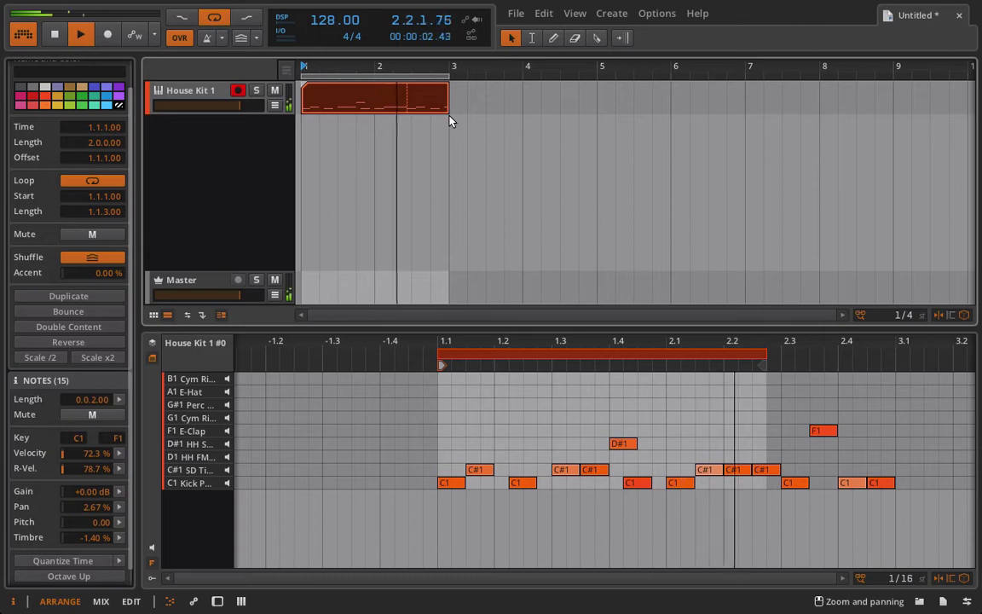
key(space)
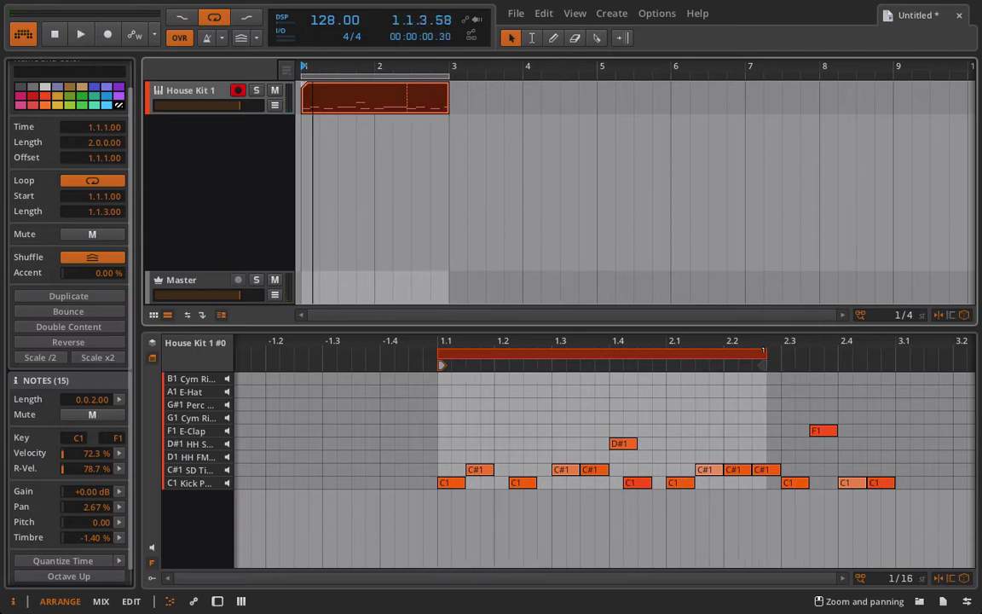
- Set the House Kit 1 clip's loop length to 2.0.0.00, then turn the clip's looping off
drag(762, 365, 896, 362)
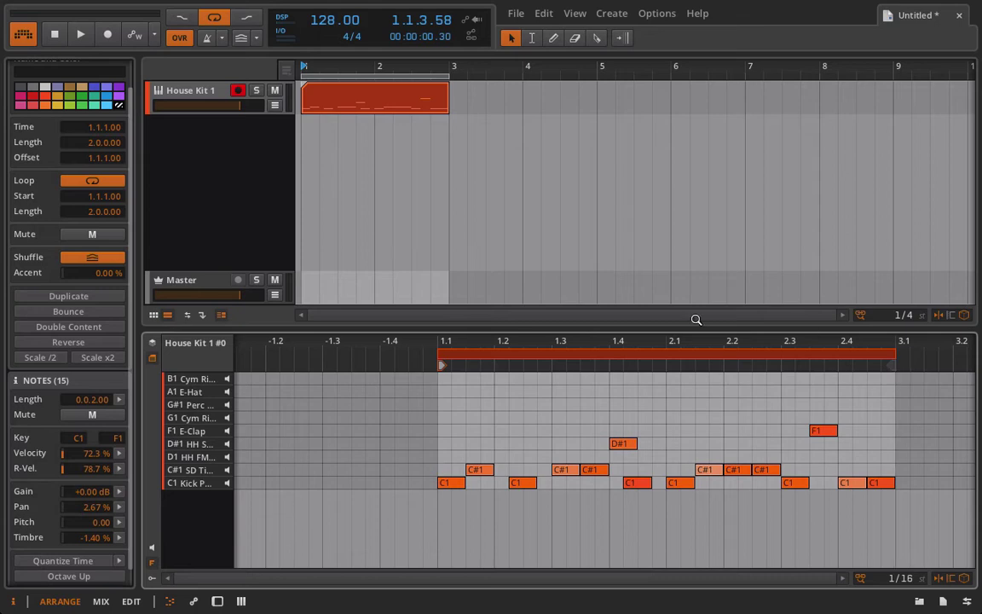
key(space)
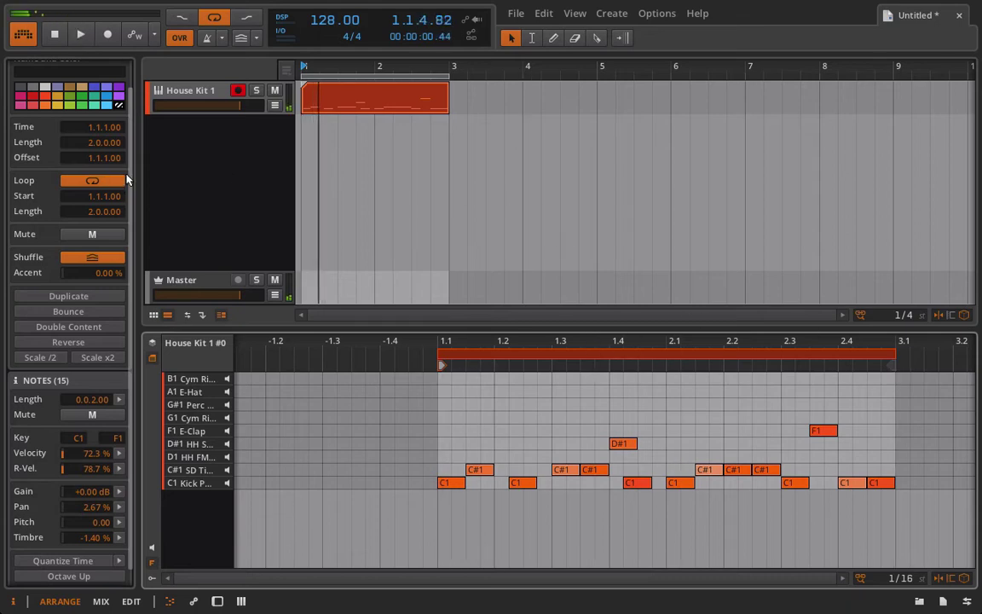
click(410, 90)
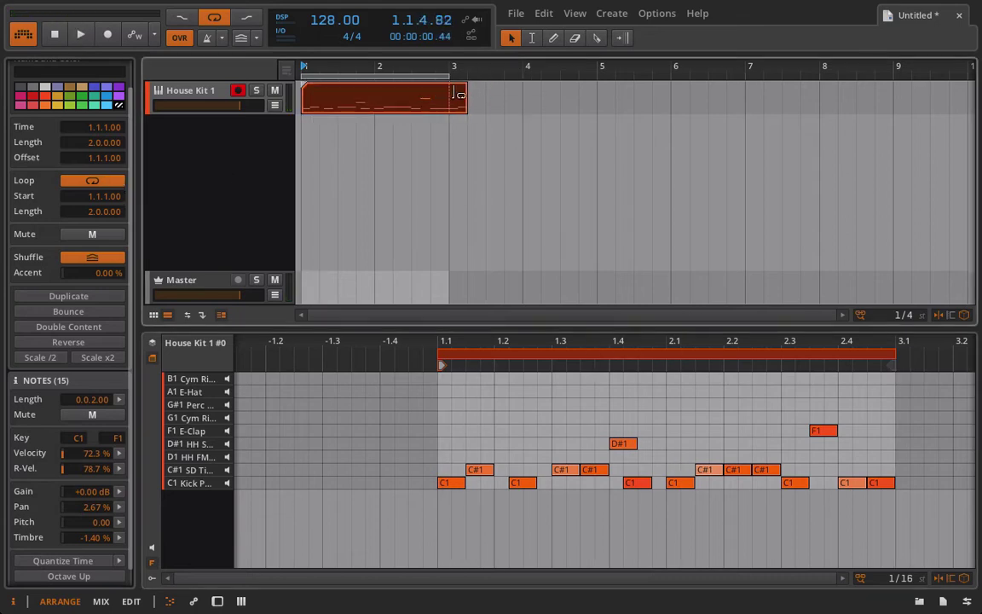
click(112, 184)
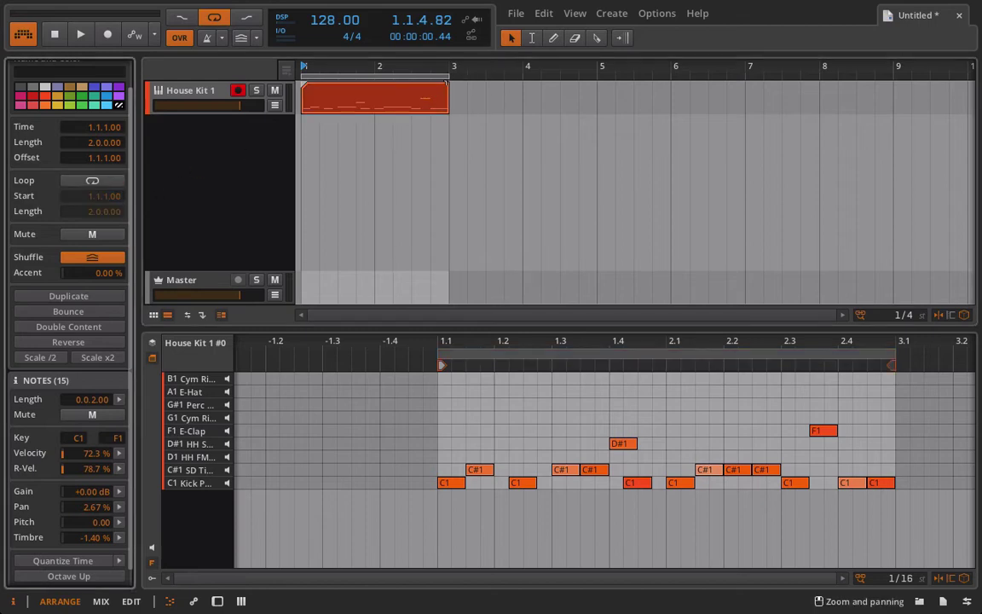
- Try to extend the unlooped House Kit 1 clip beyond bar 3, then play the pattern briefly
drag(447, 83, 512, 119)
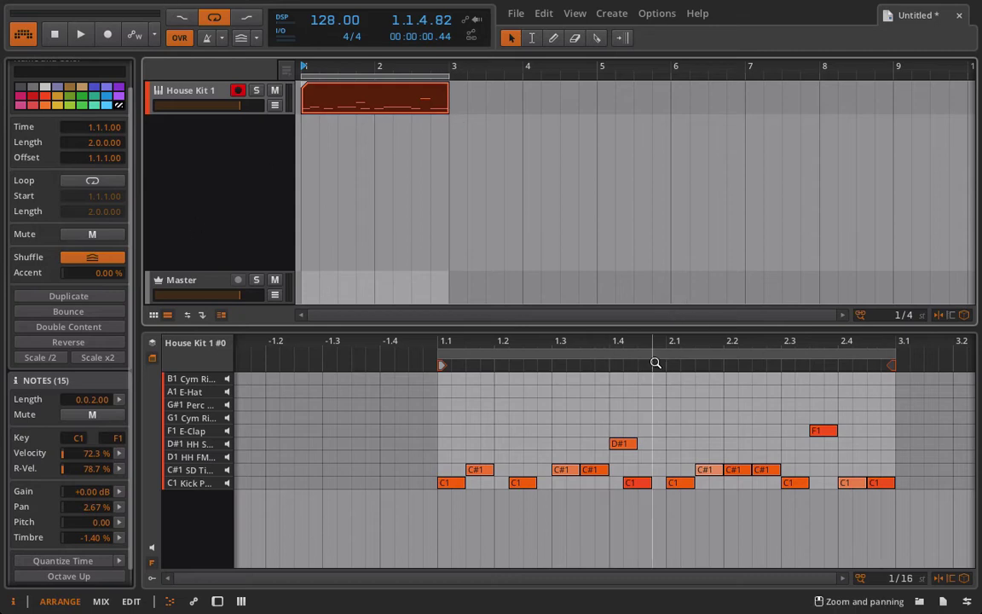
key(space)
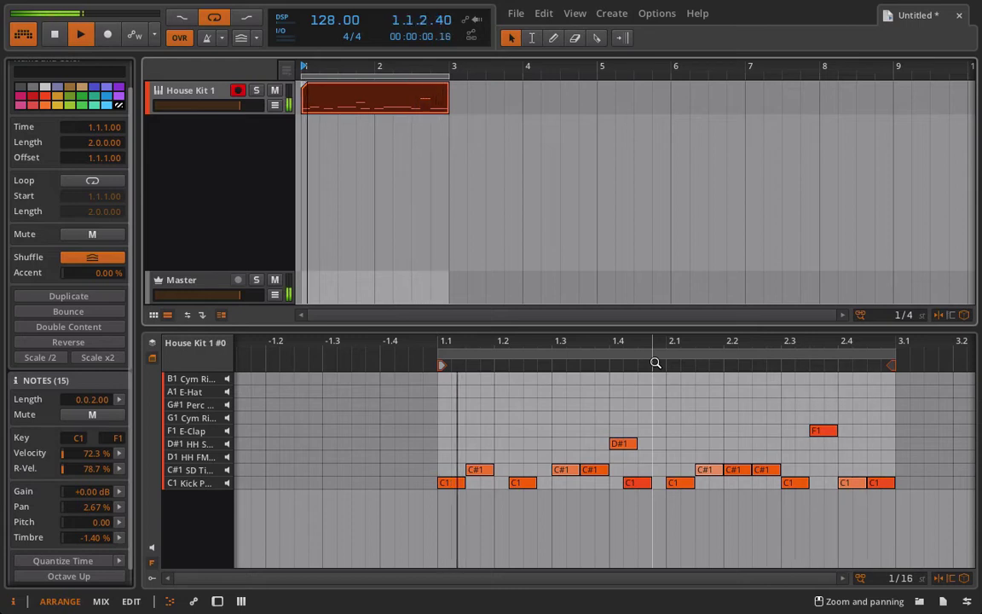
key(space)
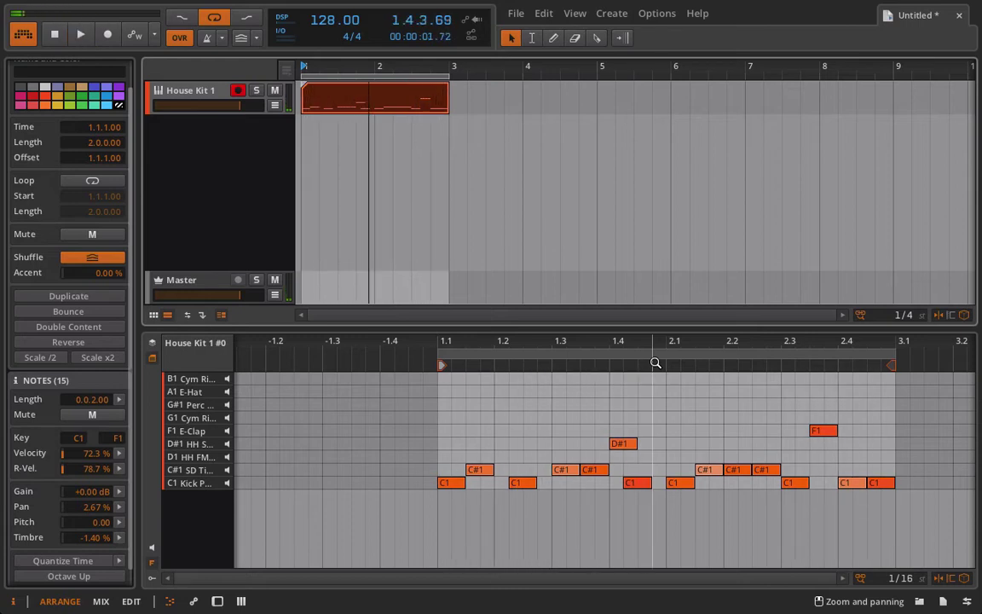
- Record a new drum take of about two bars on the House Kit 1 track, starting at bar 4
click(524, 66)
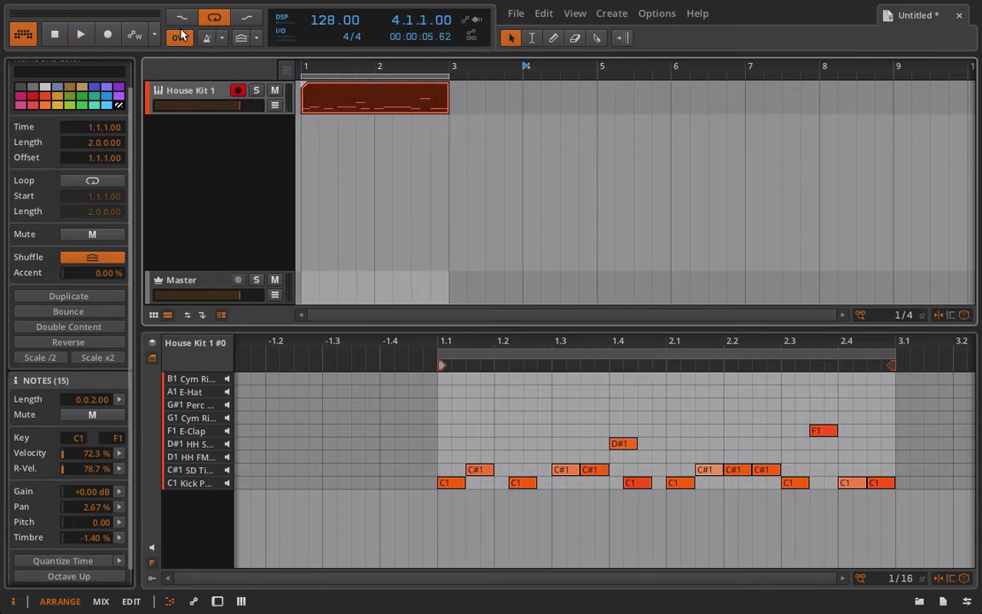
click(110, 35)
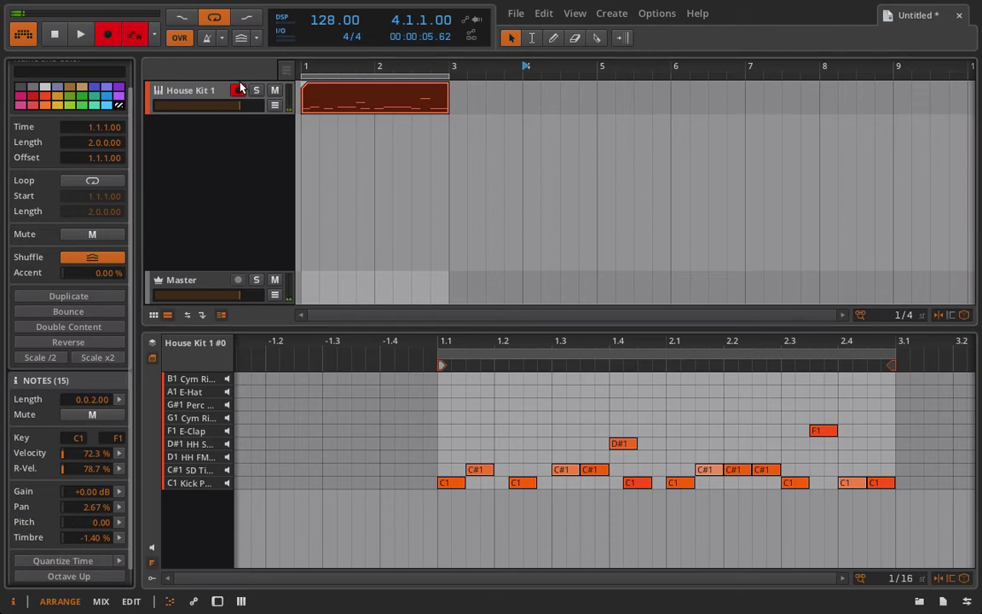
click(81, 35)
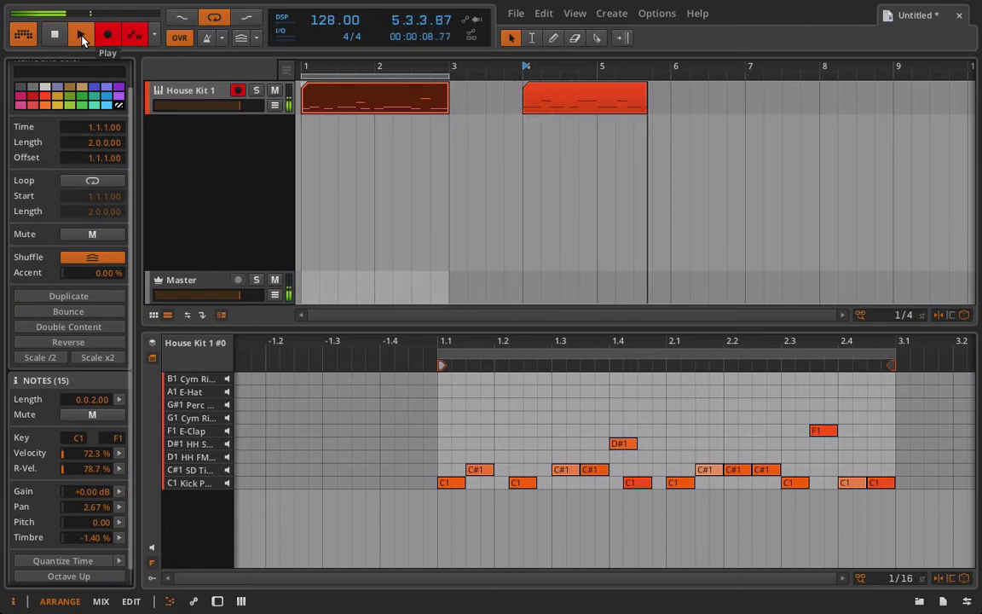
click(82, 36)
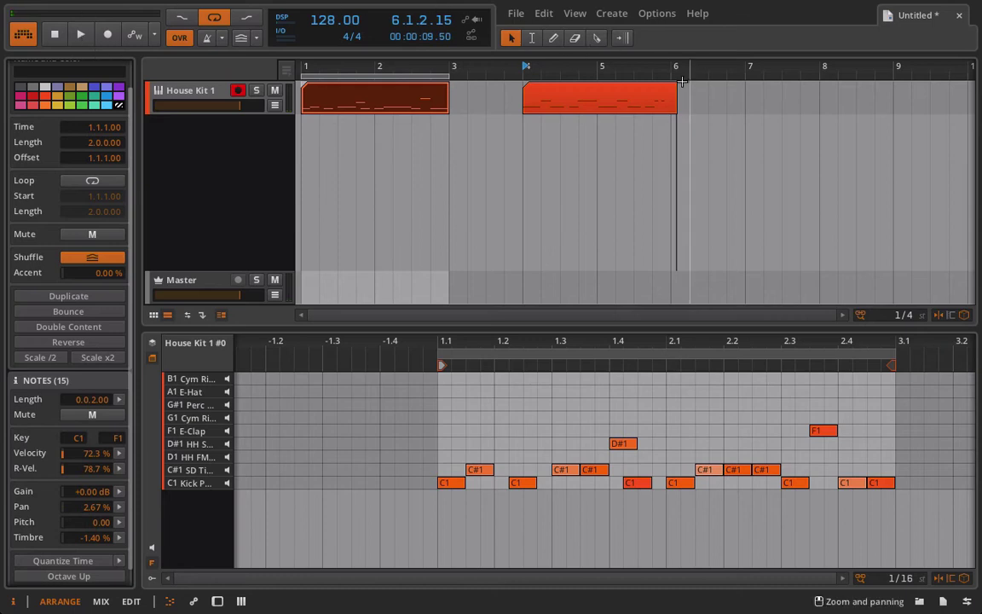
- Trim the recorded clip to two bars and play it with the arranger loop set from bar 4 to bar 6
click(537, 89)
key(space)
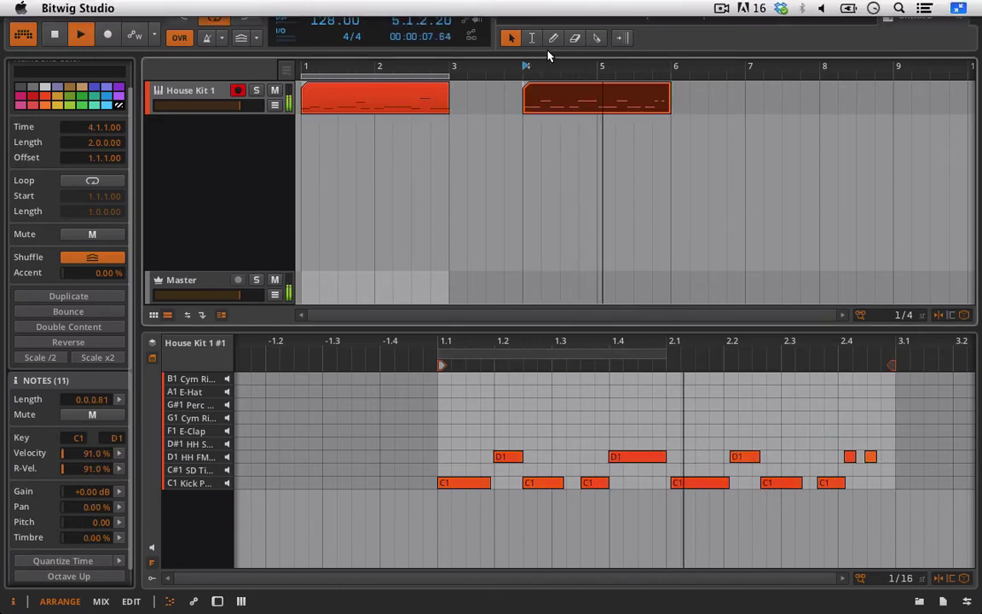
drag(526, 70, 669, 73)
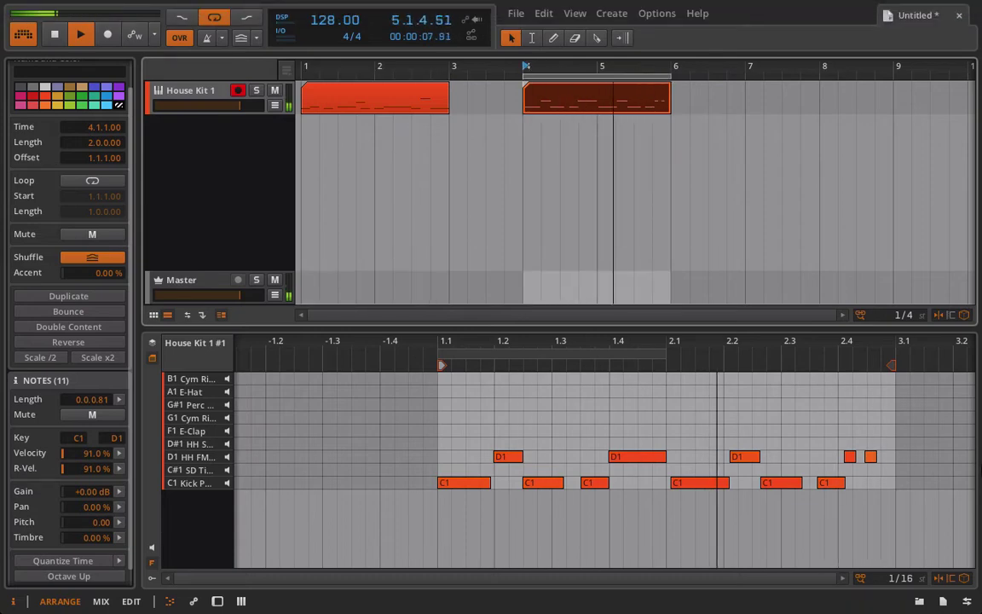
- Move the recorded clip's short D1 hit to 2.4.1 and duplicate it four times to fill the last beat
drag(870, 456, 846, 463)
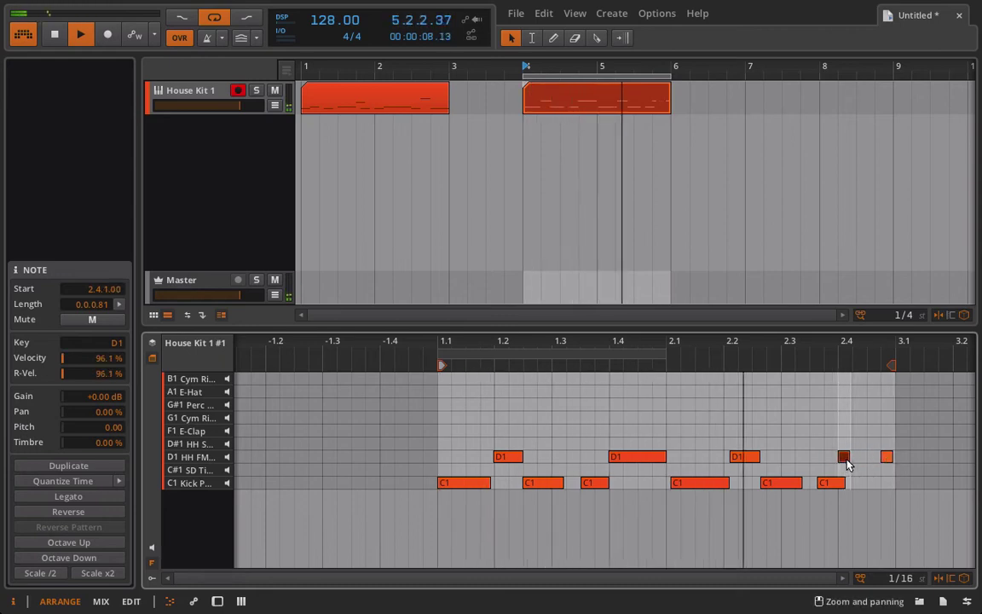
key(ctrl+d)
key(ctrl+d)
key(ctrl+d)
key(ctrl+d)
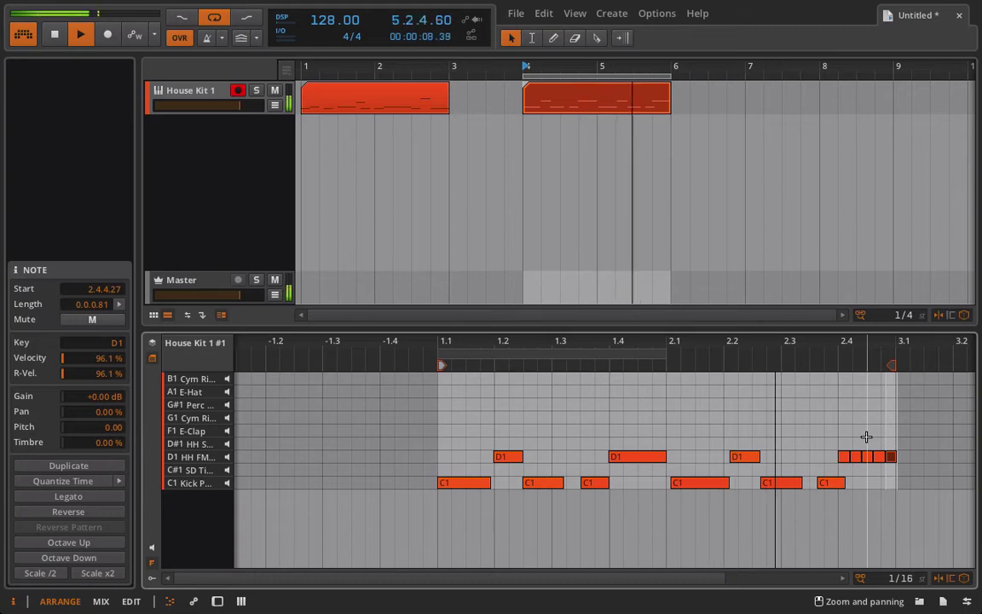
key(space)
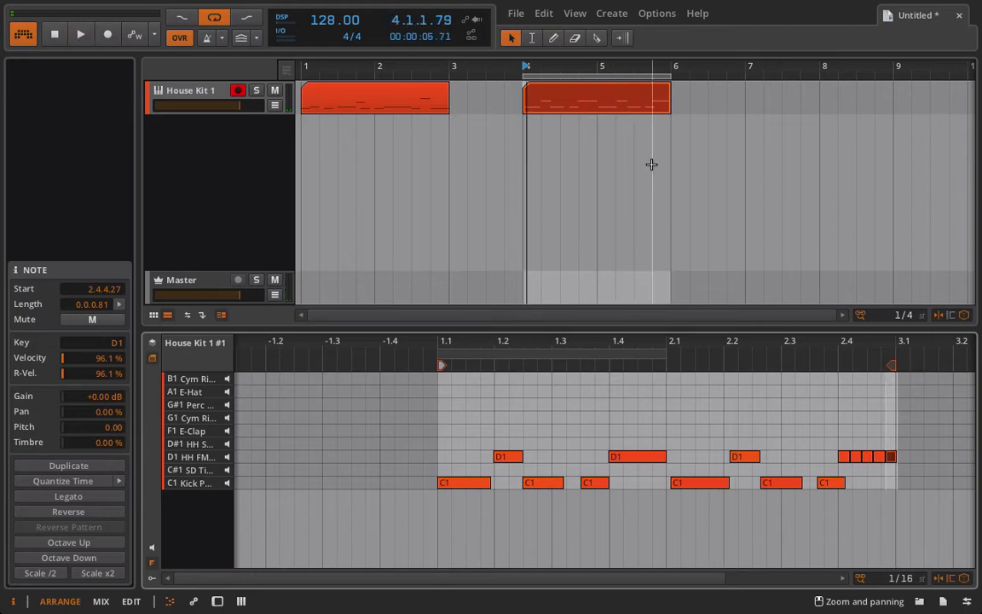
- Delete the recorded clip at bar 4
click(589, 99)
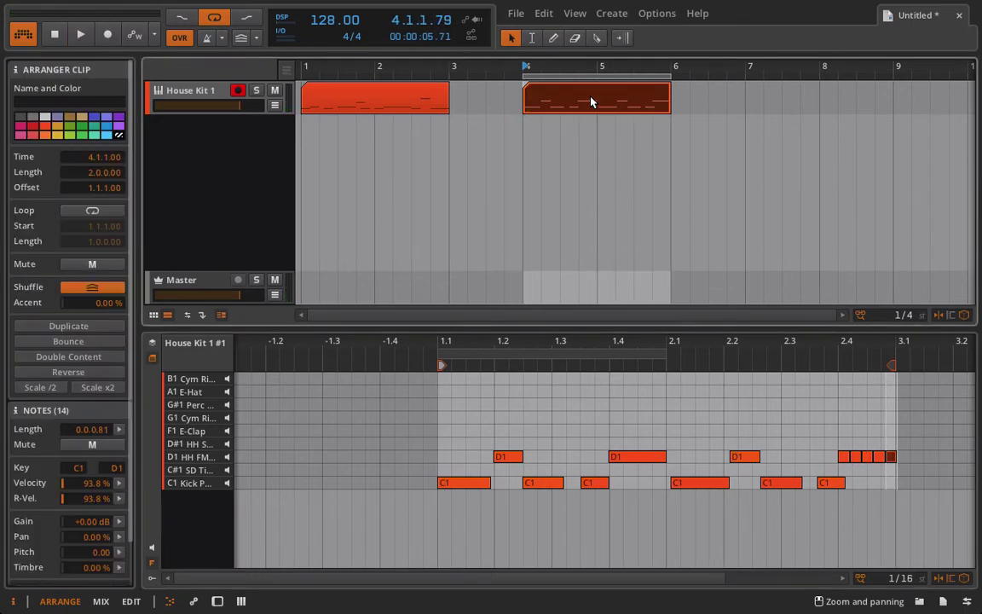
key(Delete)
- Add an instrument track with a Sampler below House Kit 1 and load the Acoustic Piano (Nektar) preset
click(189, 100)
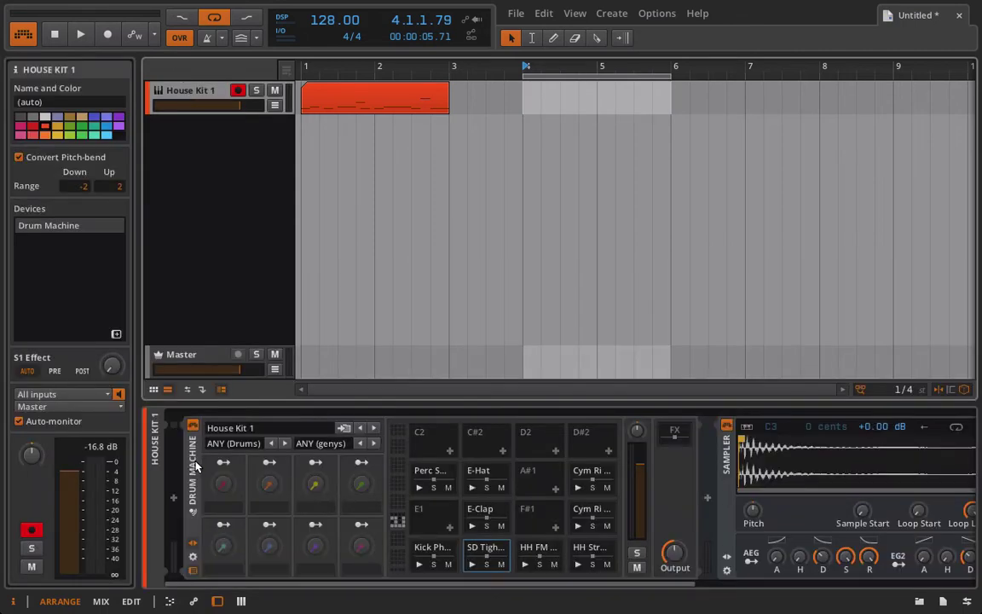
right_click(196, 189)
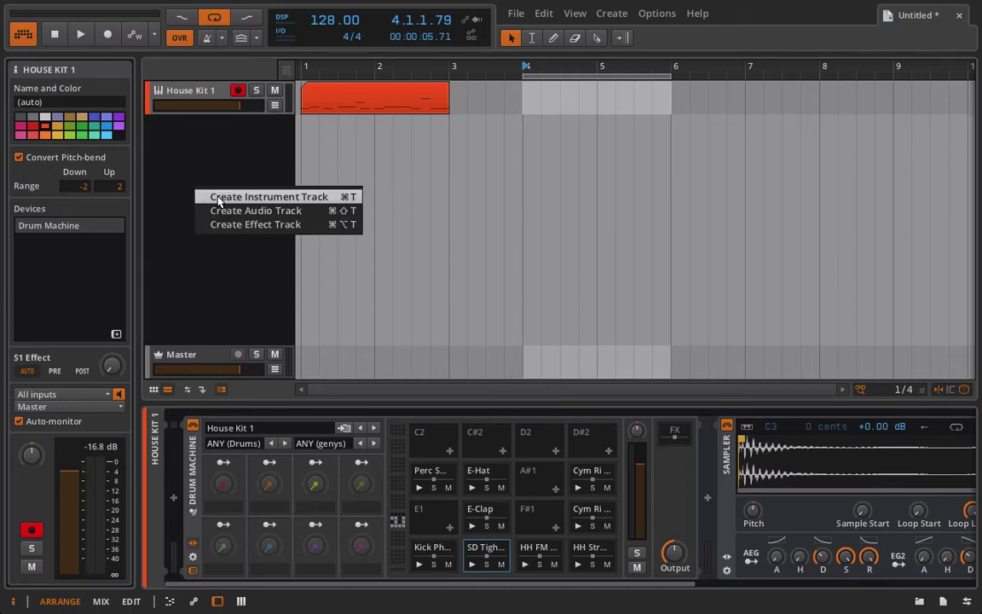
click(219, 199)
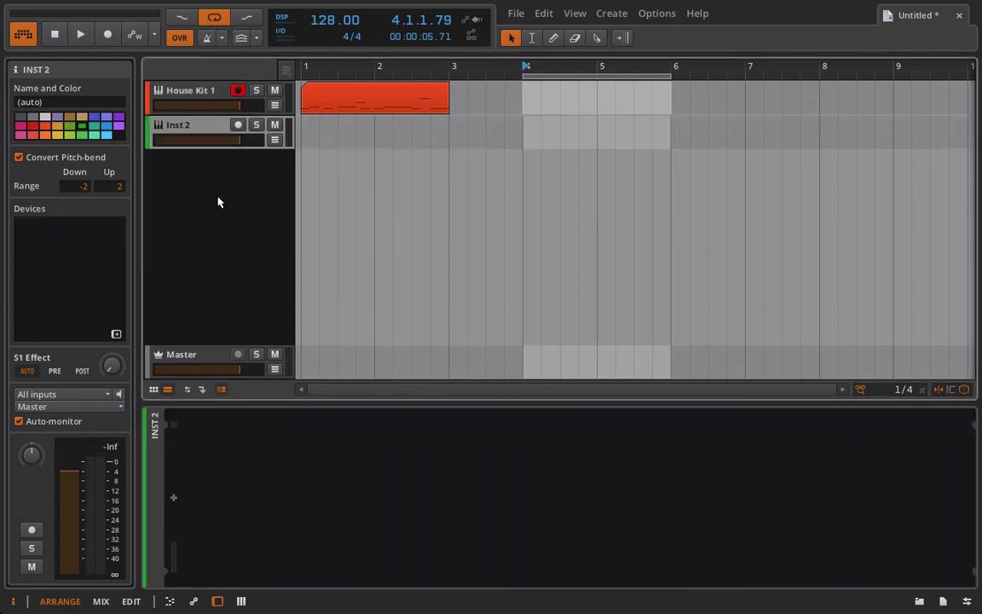
click(173, 500)
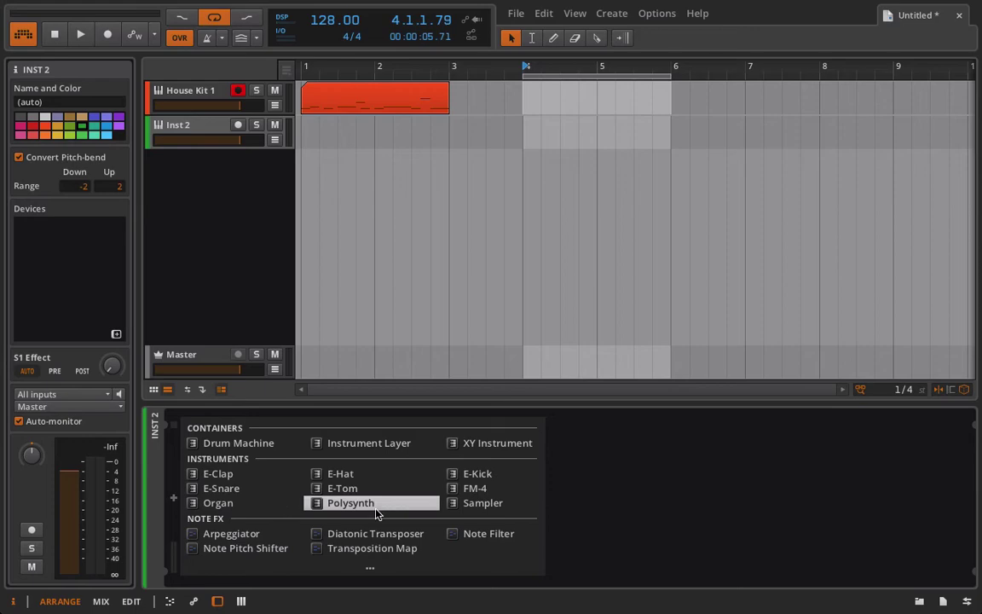
click(477, 508)
click(193, 558)
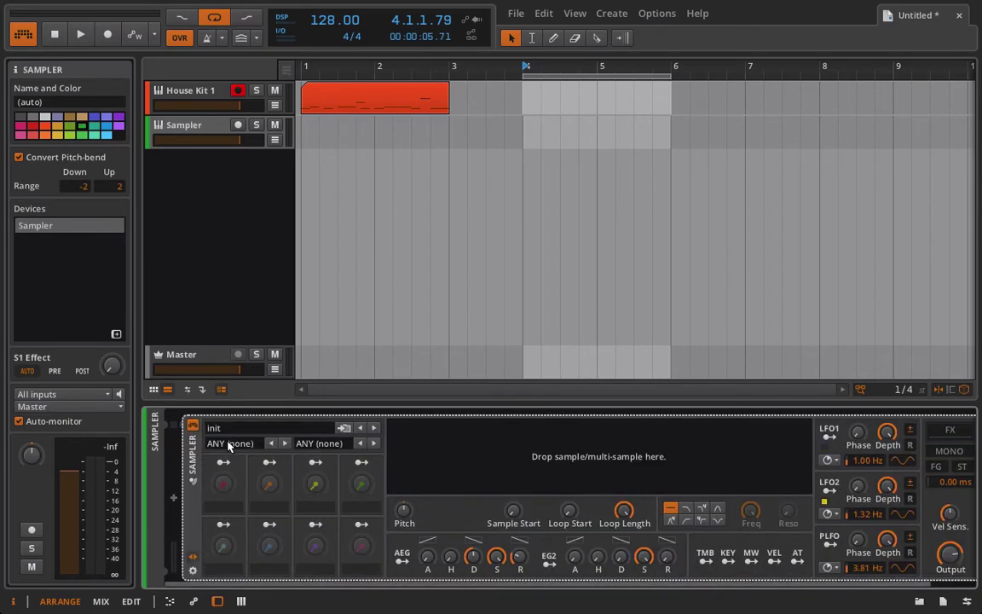
click(225, 428)
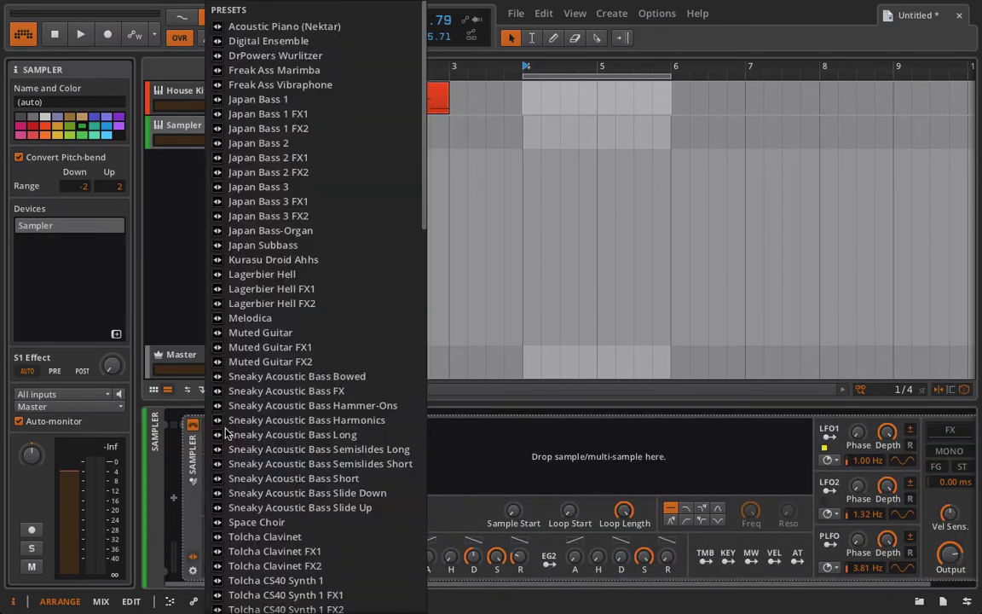
click(289, 26)
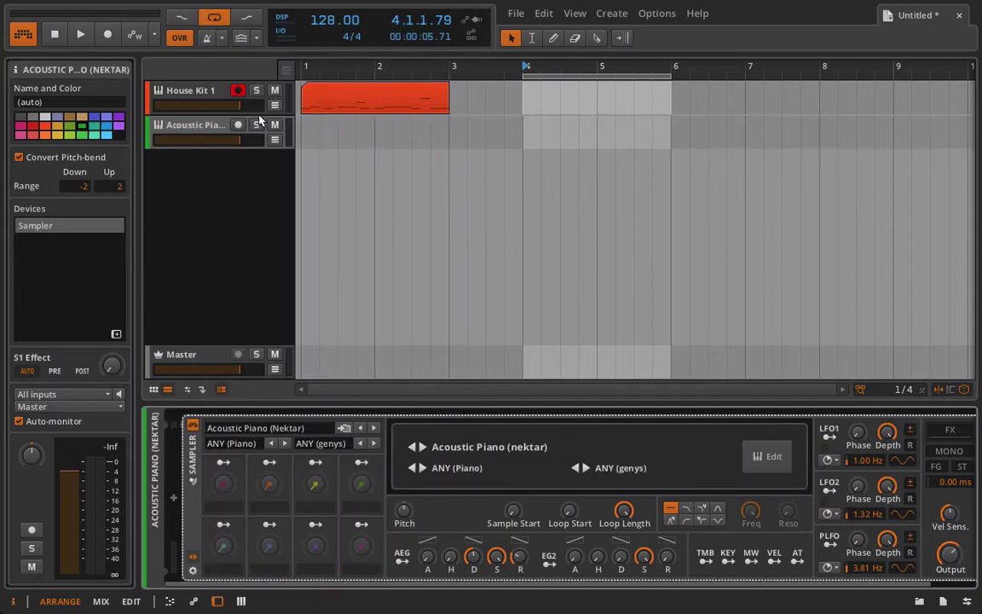
- Arm the piano track and record a two-bar melody from bar 4 to bar 6
click(238, 125)
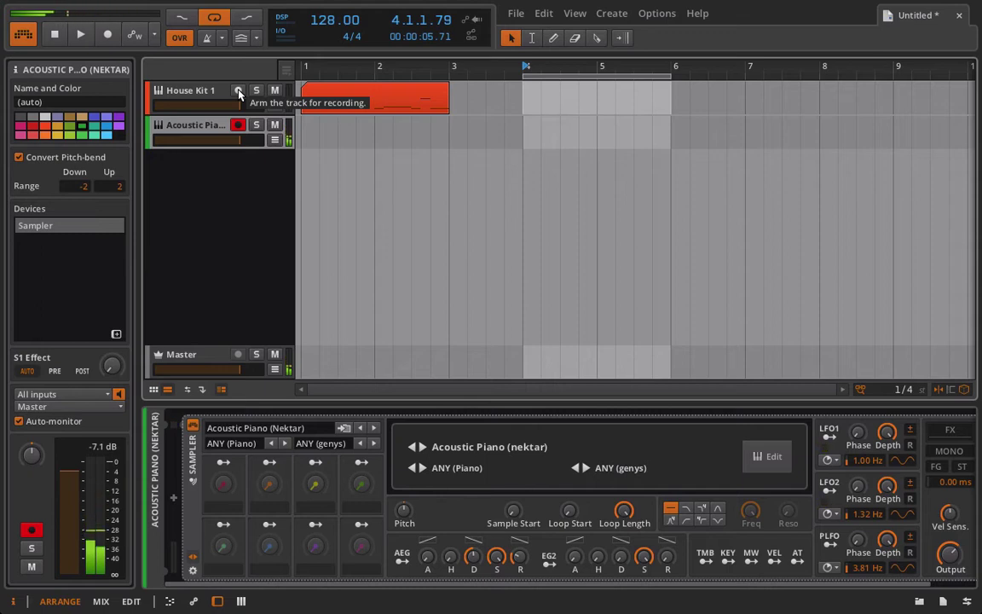
click(107, 34)
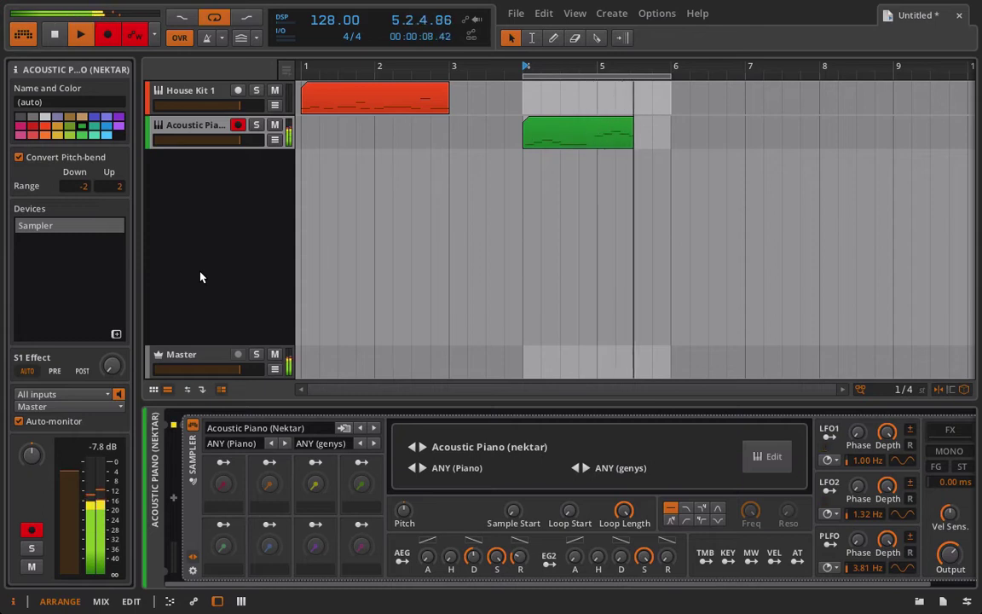
key(space)
- Open the recorded piano clip, enlarge the note editor and compare the full keyboard view with irrelevant notes hidden
double_click(649, 141)
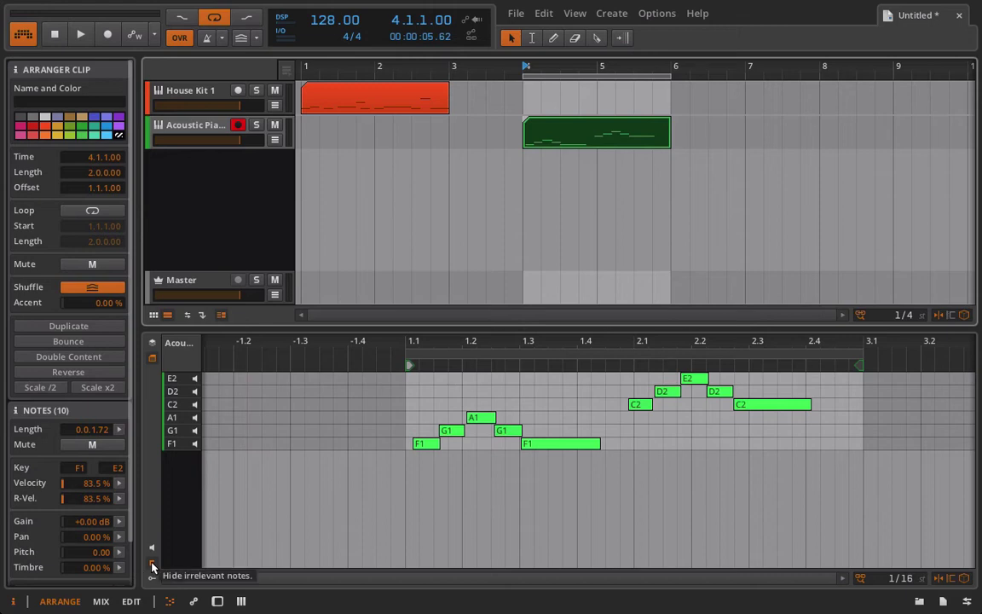
click(151, 566)
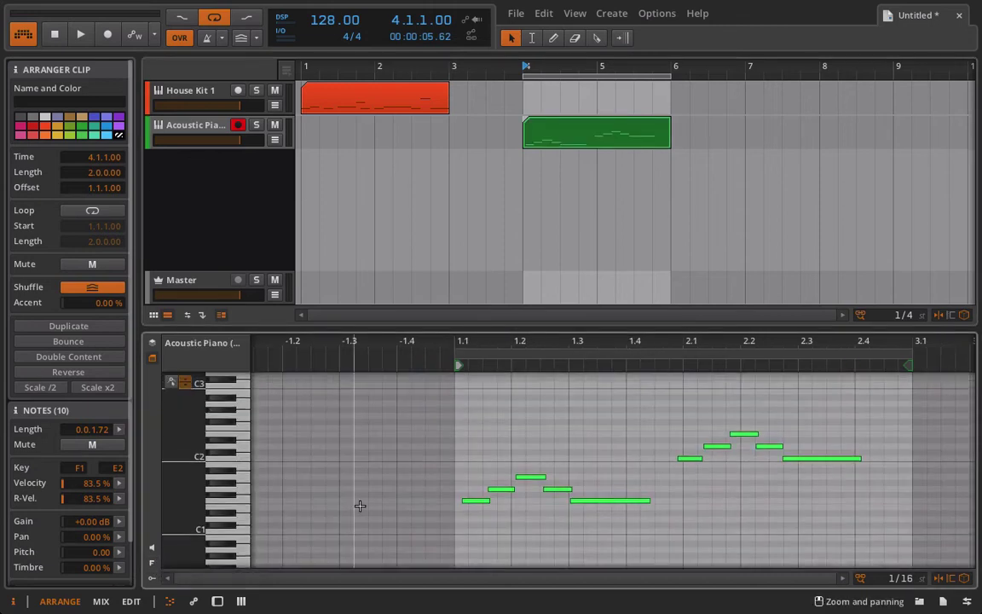
click(152, 567)
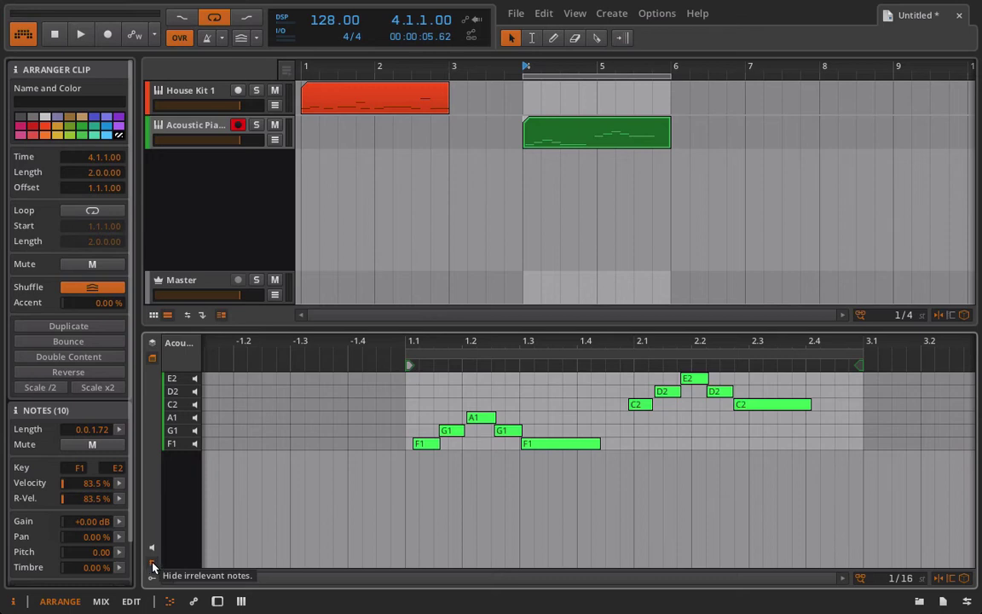
drag(427, 328, 418, 248)
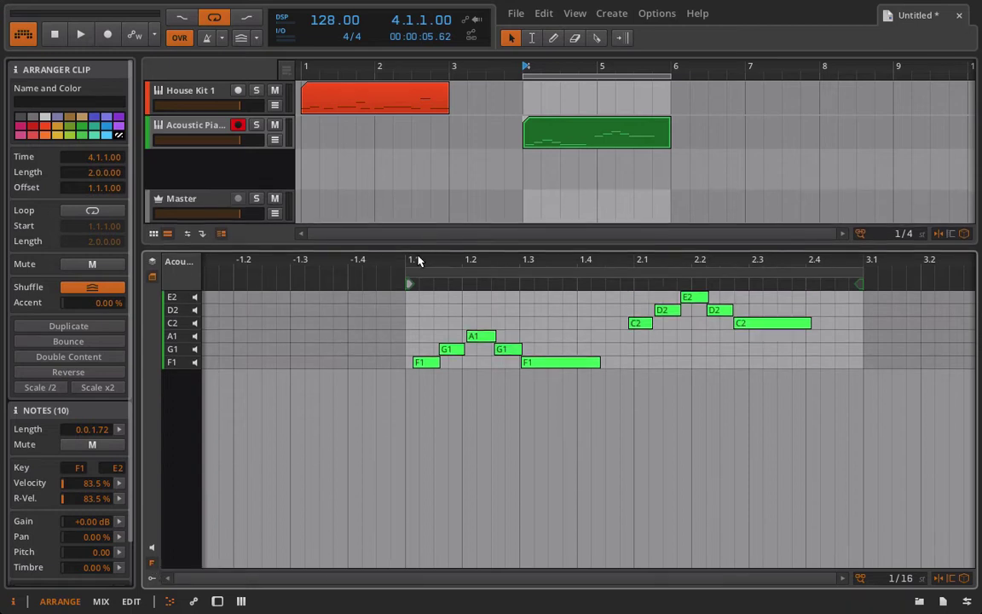
click(153, 565)
drag(173, 437, 225, 437)
click(153, 566)
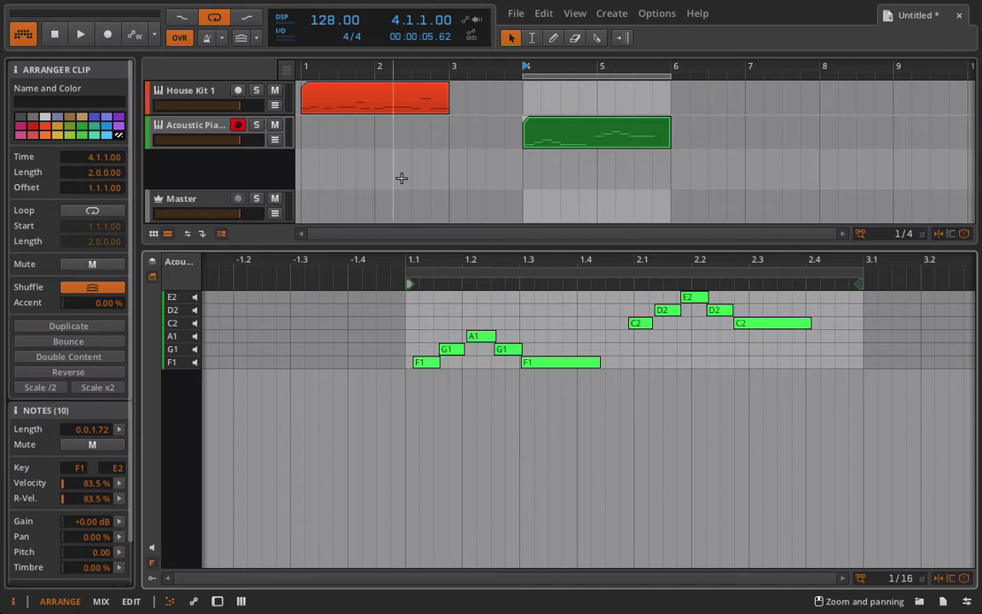
- Arm House Kit 1 and record a two-bar kick pattern from bar 4 alongside the piano clip
click(523, 98)
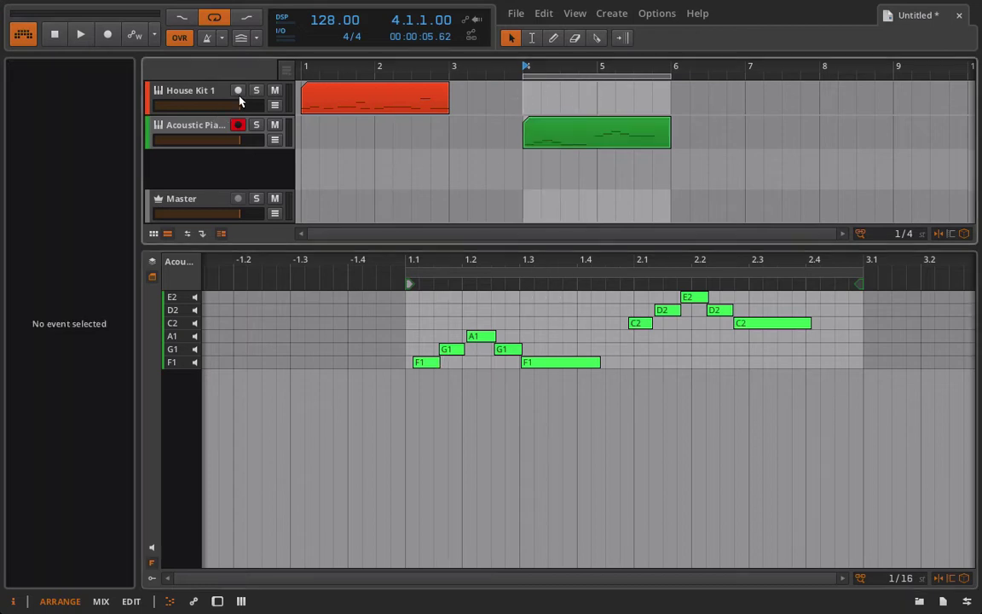
click(239, 91)
click(134, 35)
click(107, 34)
click(78, 34)
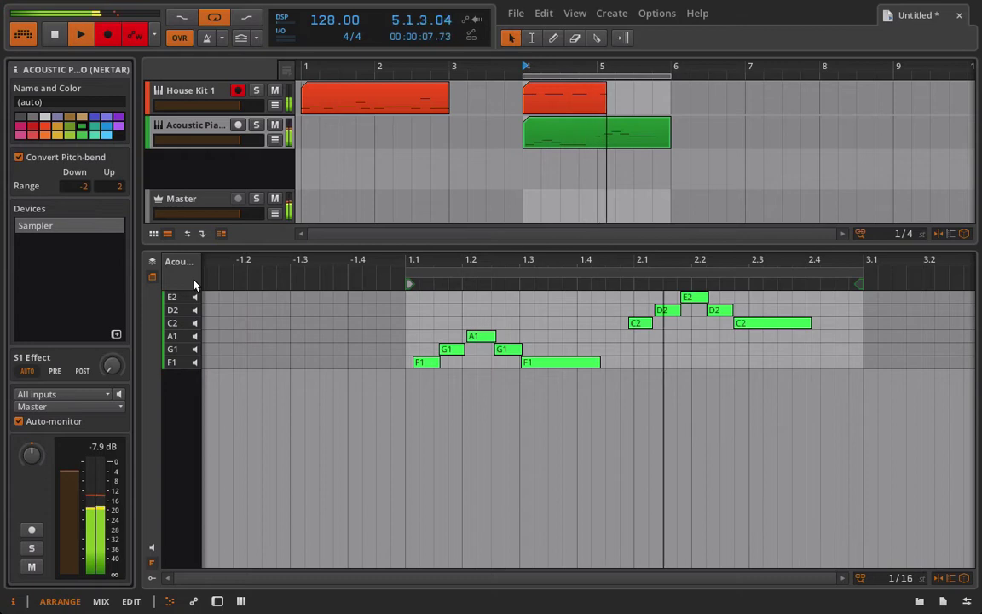
key(space)
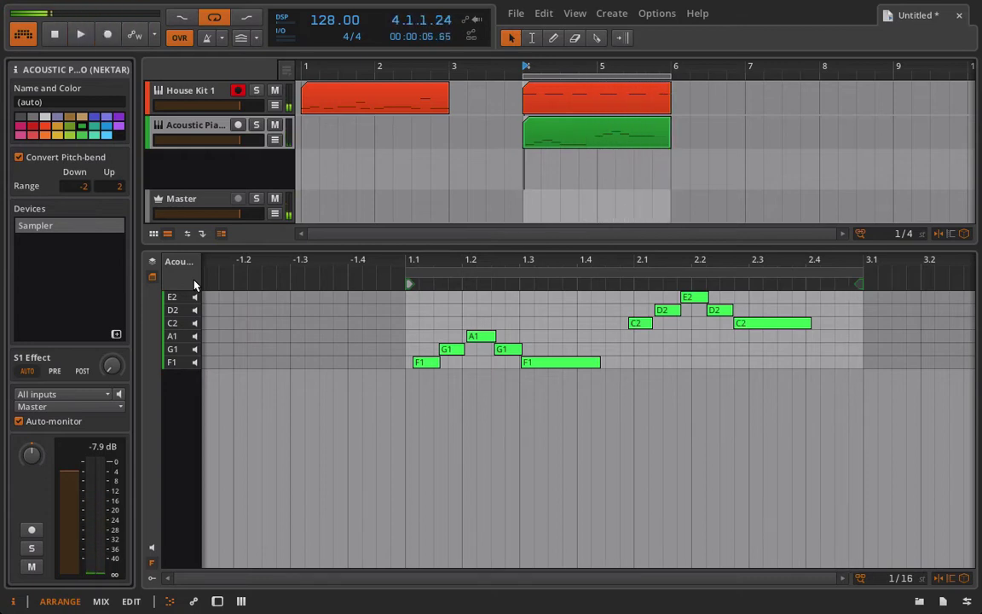
- Lower the piano track's volume and play both recorded clips together
click(572, 133)
drag(239, 140, 207, 140)
key(space)
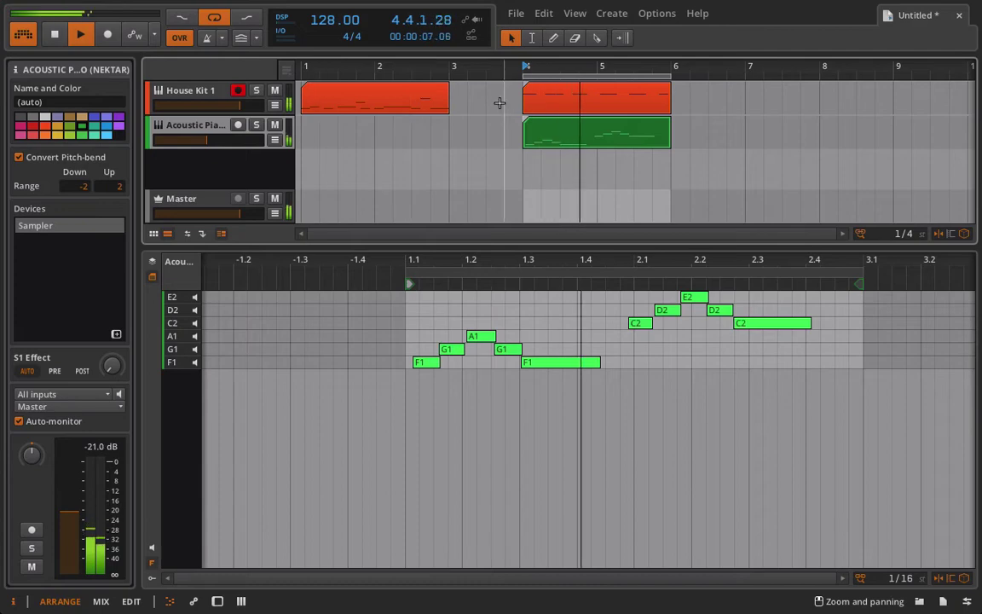
- Move the second, third and fourth kicks of the bar 4 drum clip earlier, close to beats 2, 3 and 4
click(532, 92)
key(space)
drag(528, 402, 514, 407)
click(602, 406)
key(Left)
key(Left)
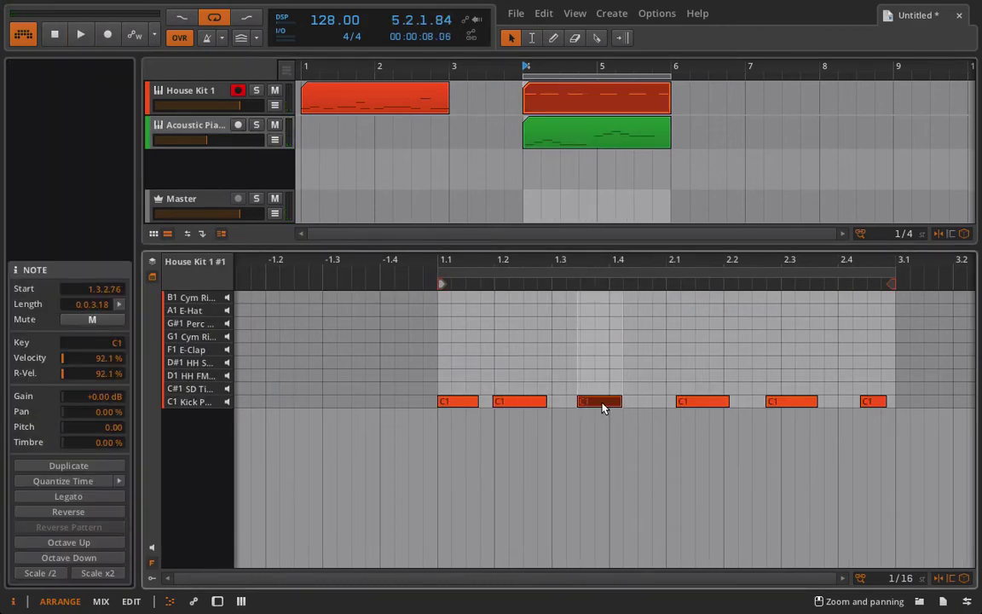
key(Left)
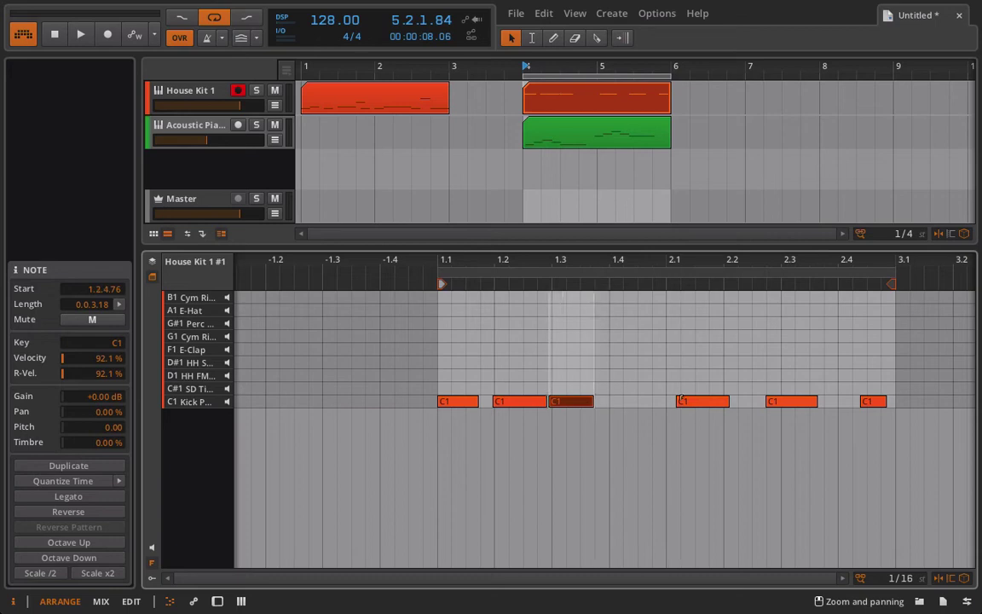
drag(686, 407, 619, 408)
- Delete the last two kicks and loop the drum clip's first bar across two bars
drag(714, 355, 900, 419)
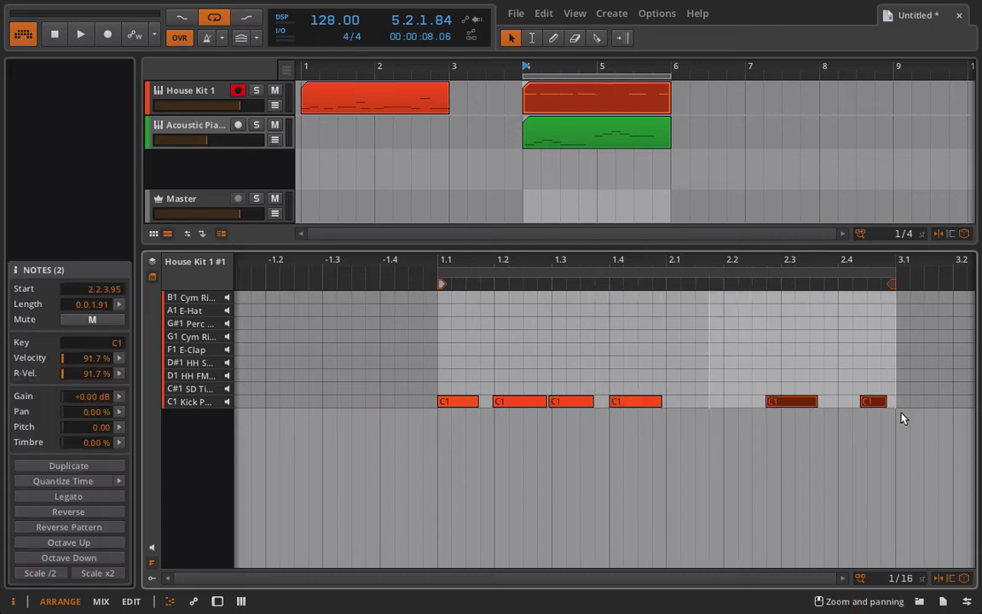
key(Delete)
mouse_move(669, 91)
mouse_down()
mouse_move(581, 90)
mouse_move(670, 111)
mouse_up()
click(574, 415)
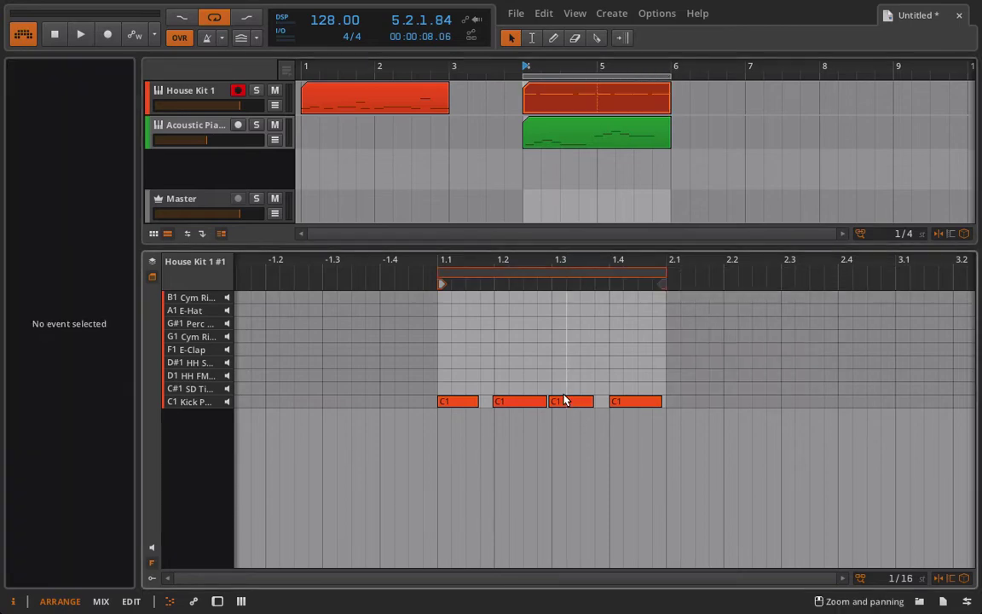
- Move the third kick to 1.3.1.00 and play the looped drum clip with the piano
mouse_move(563, 401)
mouse_down()
mouse_move(561, 416)
mouse_move(560, 403)
mouse_up()
key(space)
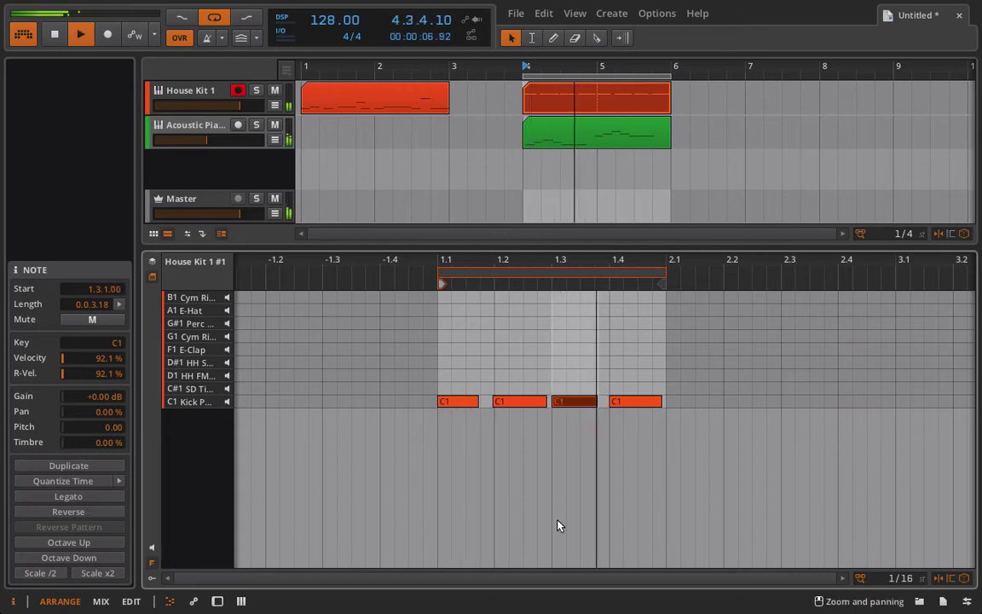
click(152, 564)
click(152, 564)
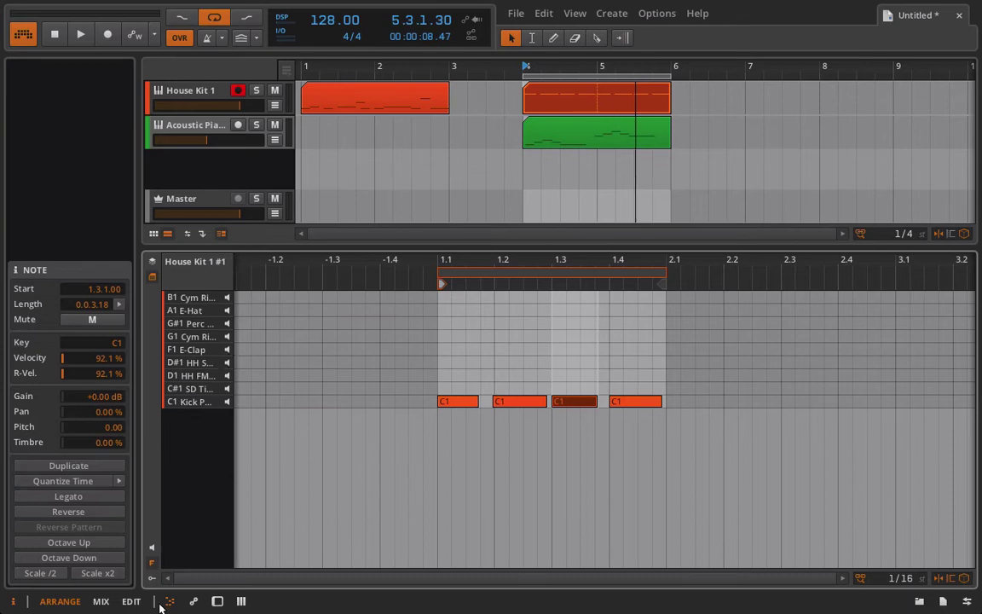
- Record another drum take on House Kit 1 starting at bar 7, about one and a half bars long
click(746, 65)
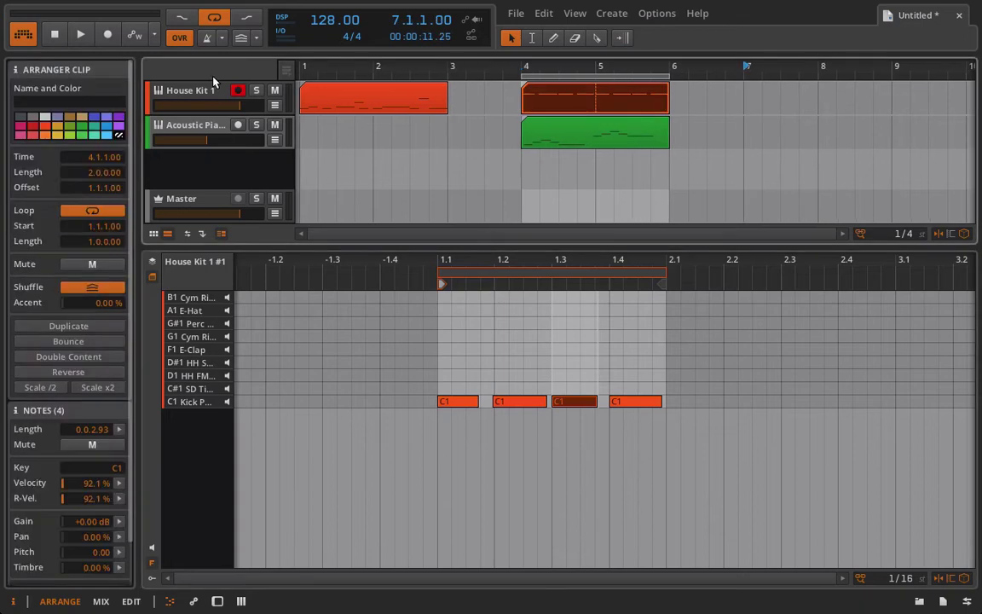
click(107, 34)
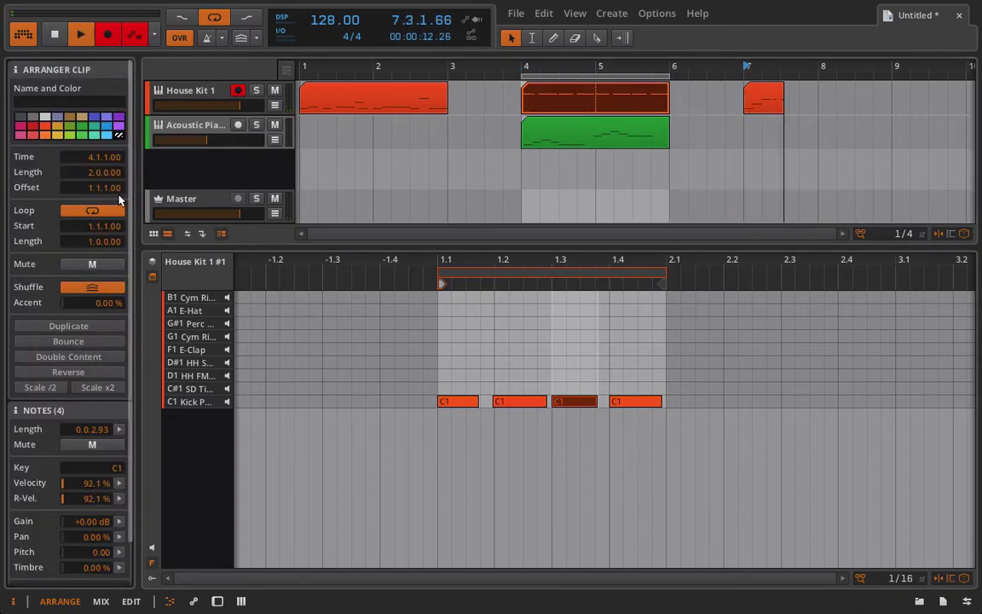
key(space)
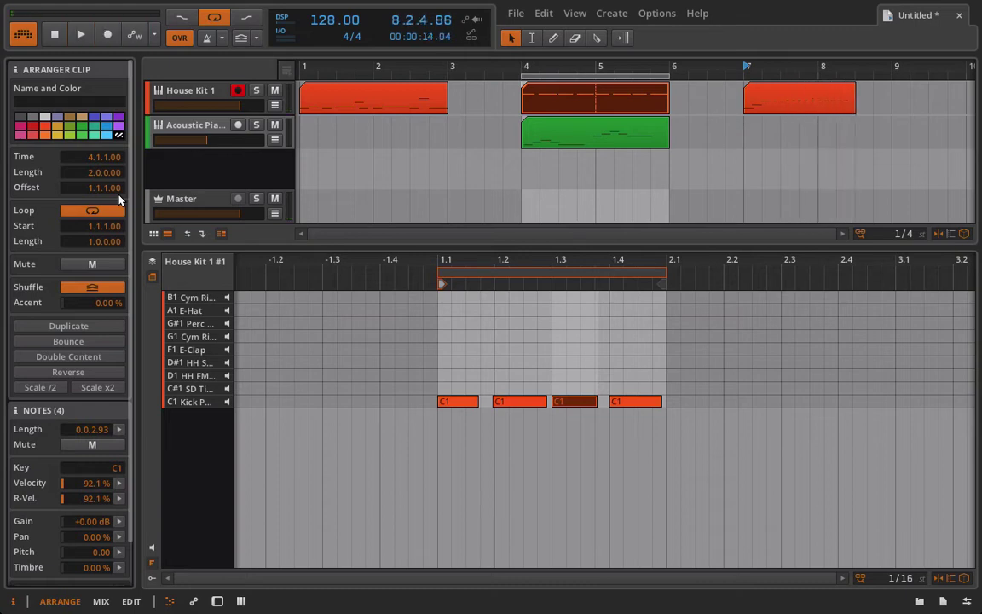
- Delete all E1 and F1 notes from the bar 7 clip, keeping only the C1 and D1 hits
click(799, 98)
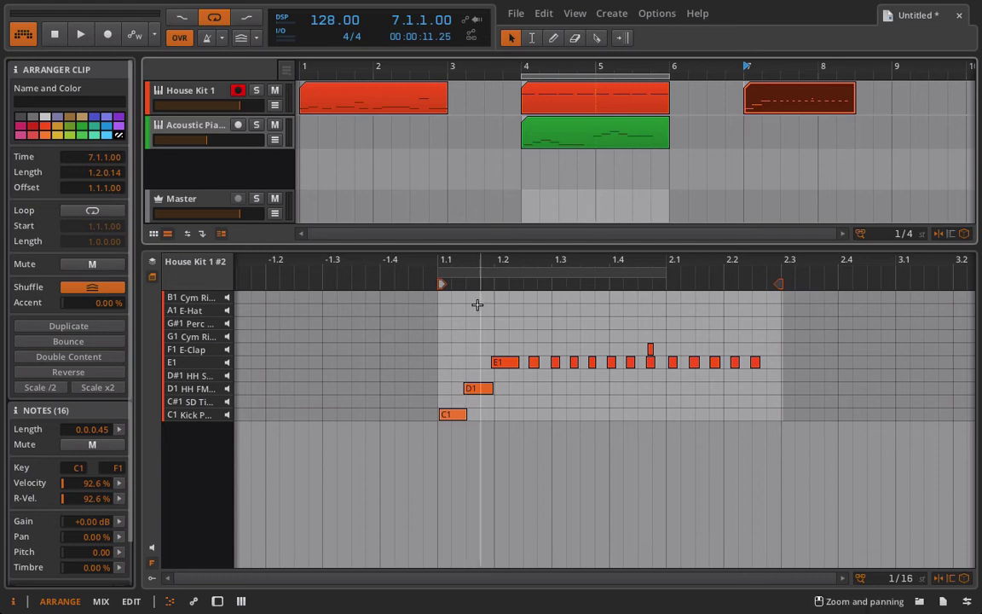
drag(486, 305, 791, 368)
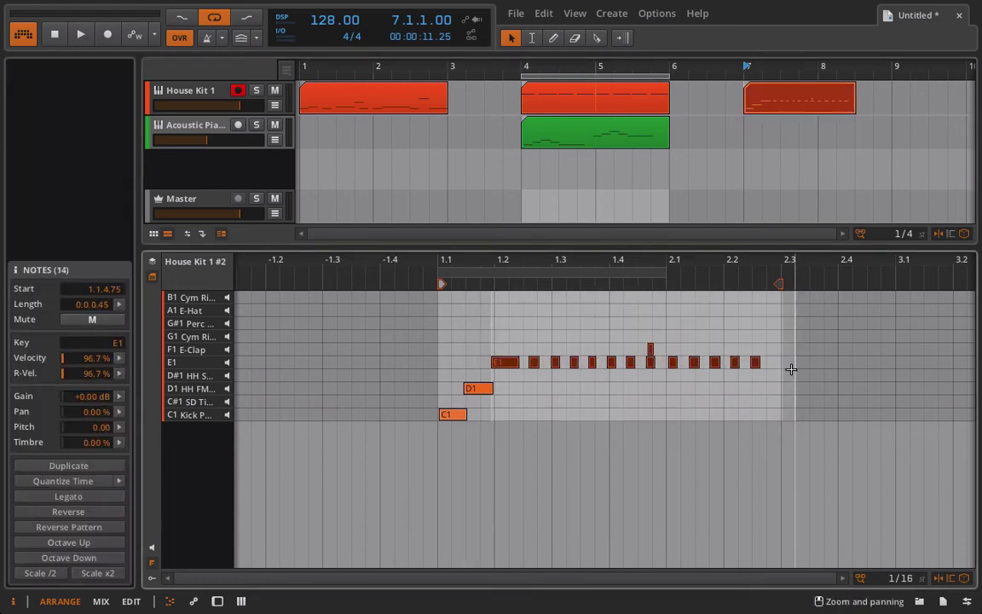
key(Delete)
click(153, 564)
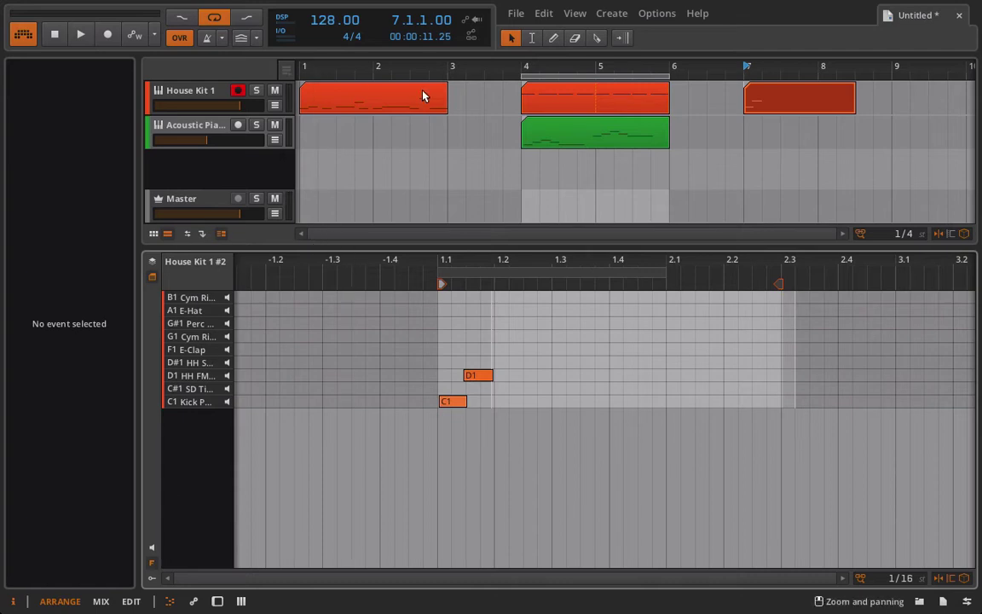
- Enlarge the arranger area and delete all clips on the House Kit 1 and piano tracks
drag(382, 248, 384, 448)
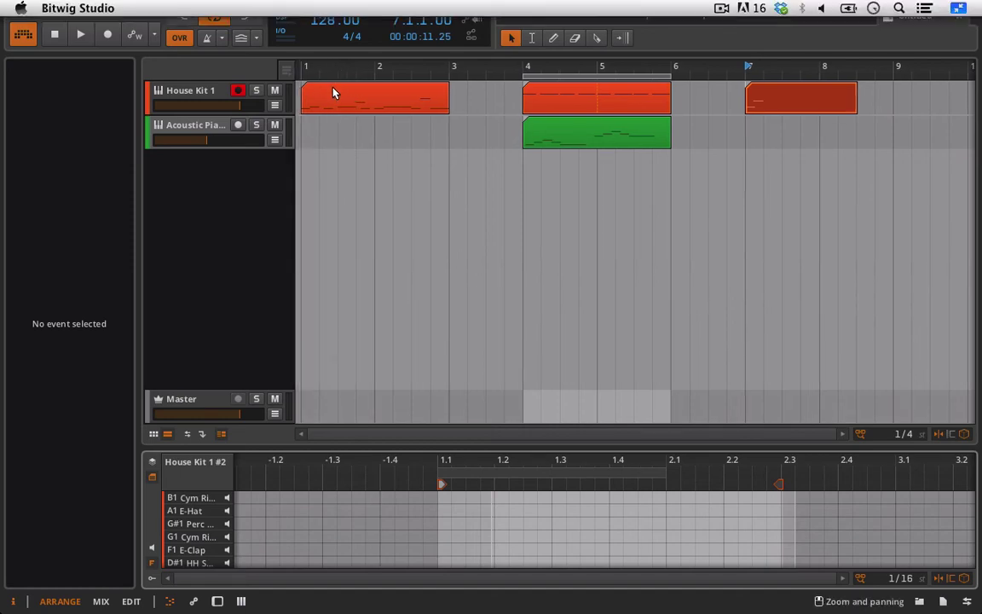
drag(329, 170, 837, 75)
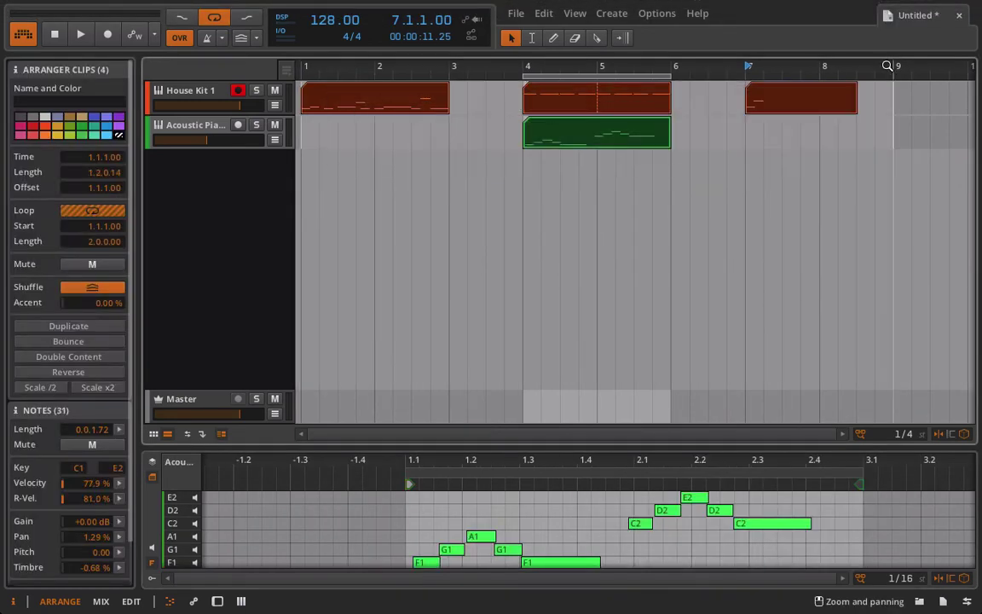
key(Delete)
- Add a third instrument track below the piano track, and select the piano track
click(192, 134)
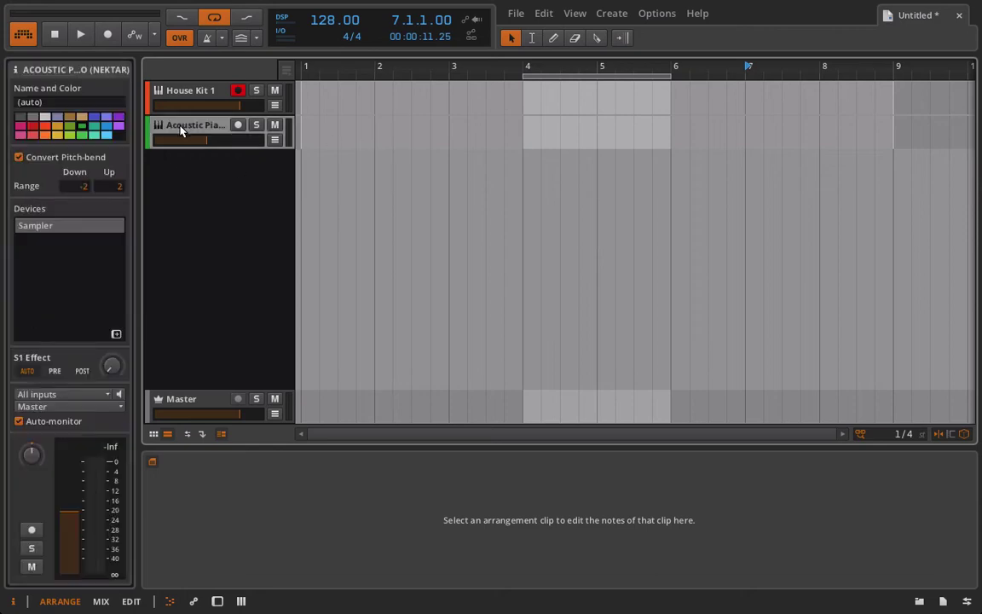
right_click(187, 189)
click(204, 196)
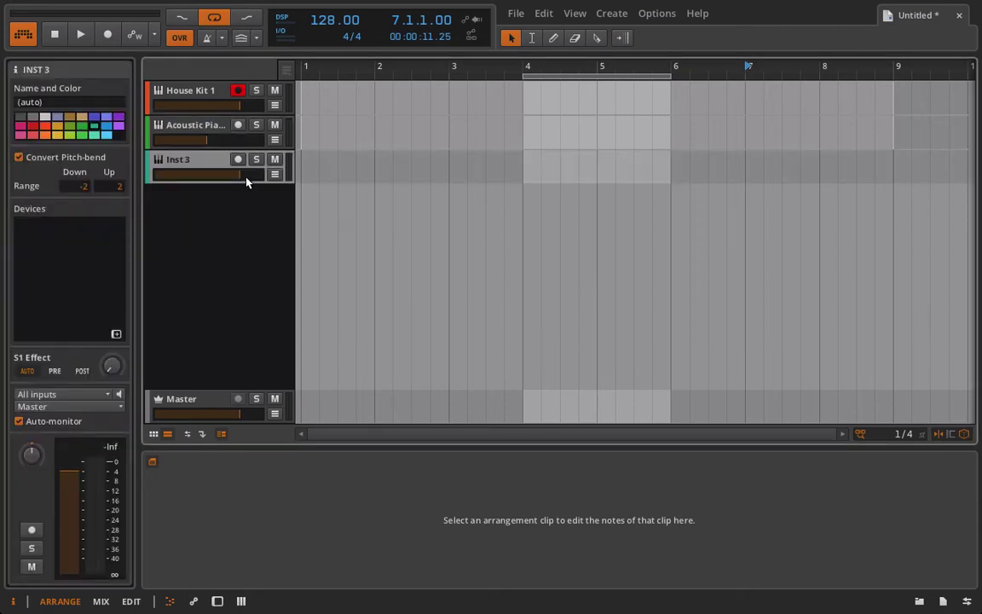
click(204, 127)
click(217, 164)
double_click(212, 138)
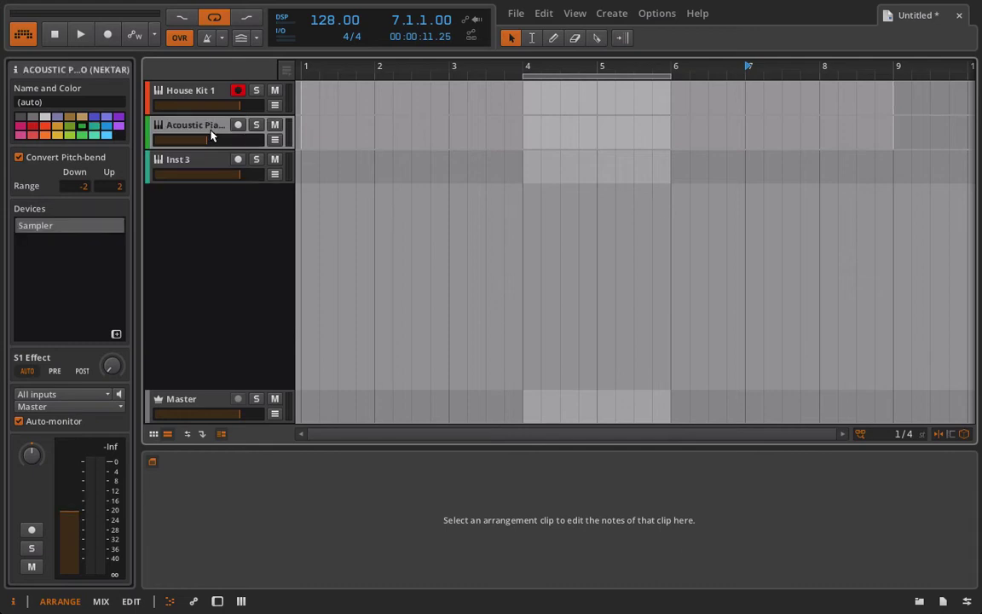
- Copy the Acoustic Piano sampler onto the third track, and create and open an empty one-bar clip at bar 4 on the second track
drag(176, 424, 189, 165)
click(211, 126)
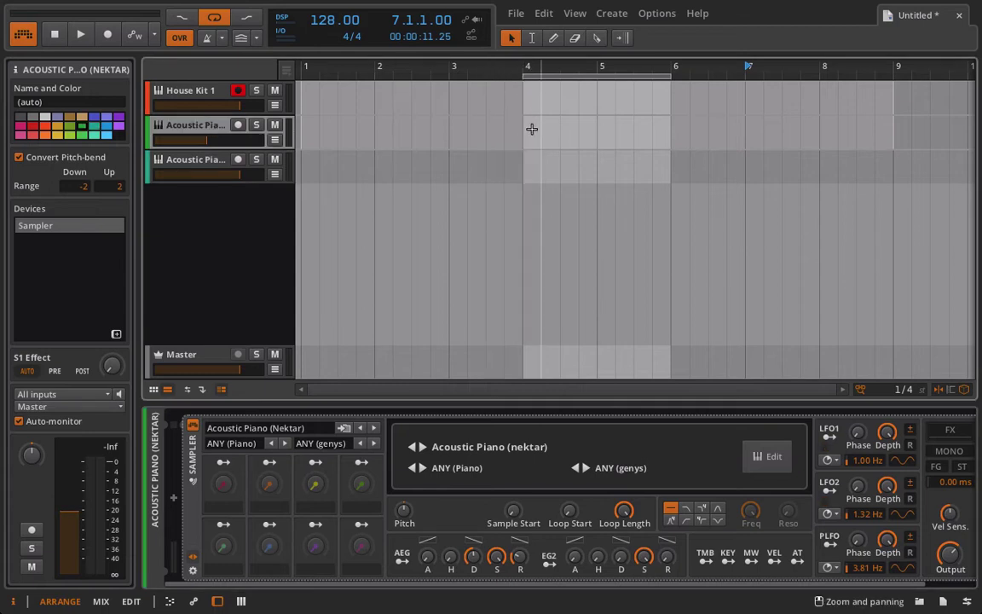
double_click(525, 132)
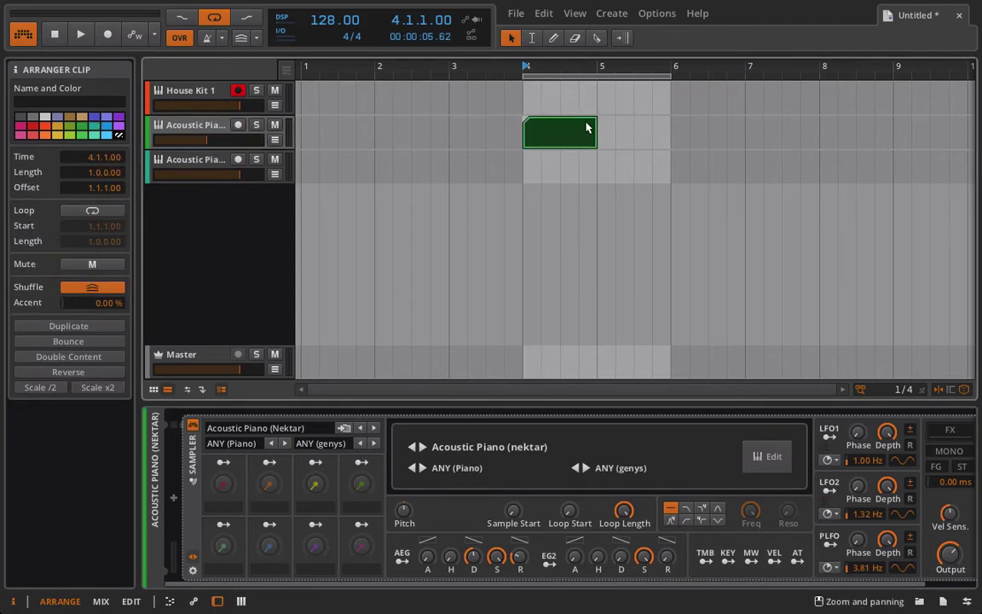
double_click(564, 133)
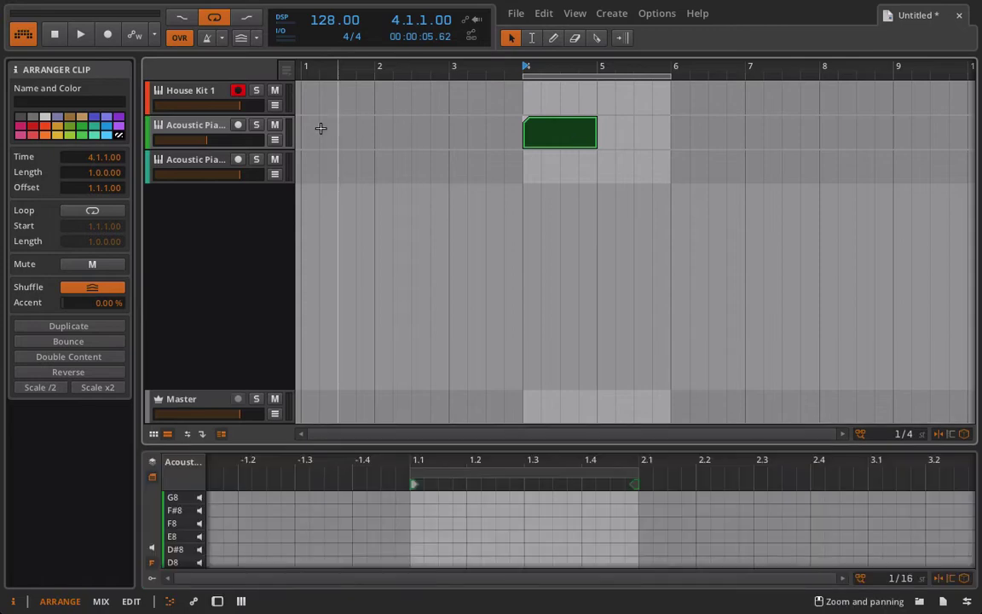
- Arm the upper piano track and show its clip full-size in the note editor, unfolded to a piano keyboard around C1
click(237, 125)
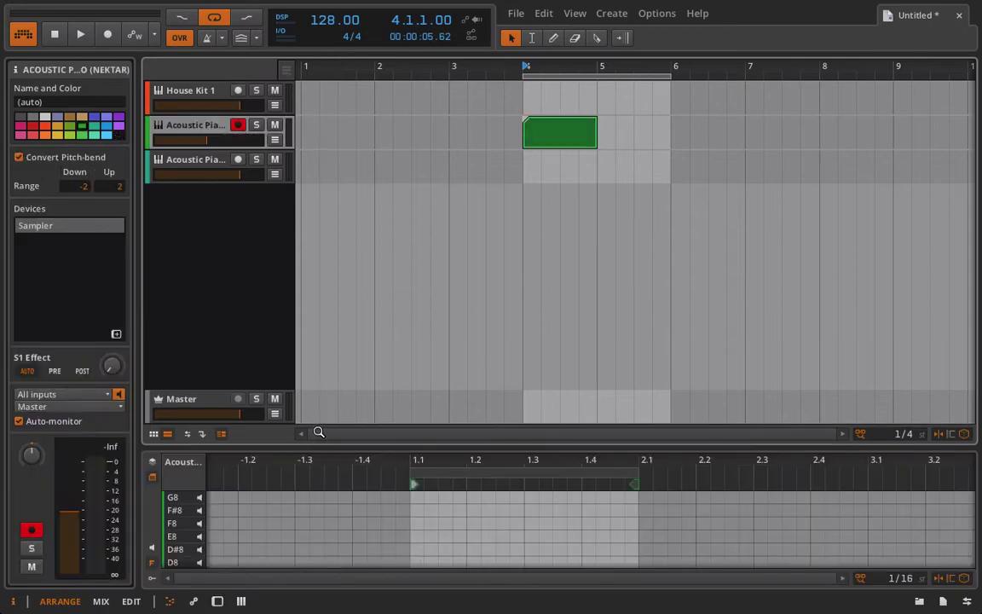
drag(314, 447, 315, 218)
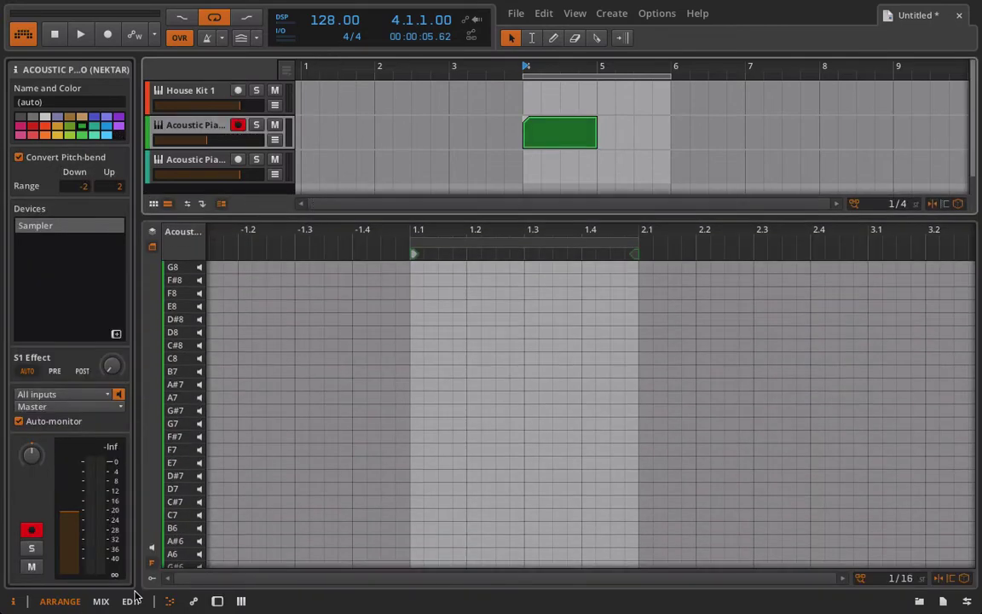
click(131, 601)
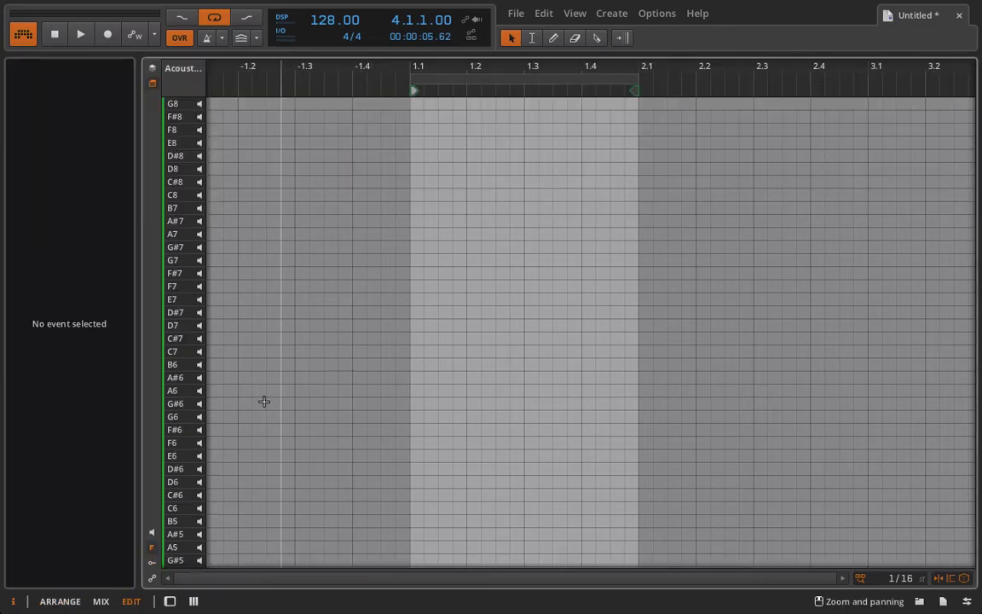
click(151, 548)
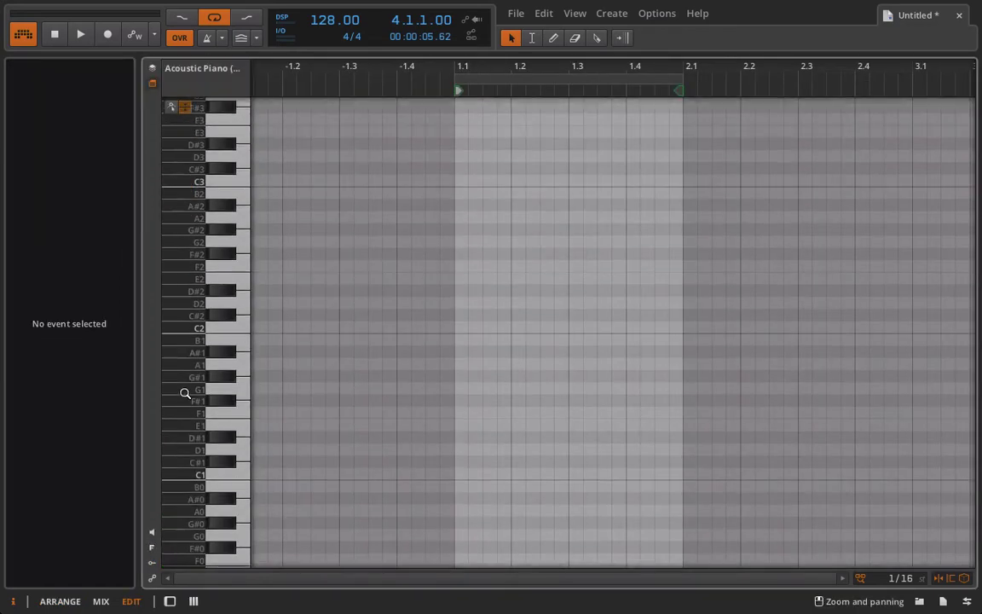
drag(185, 393, 185, 349)
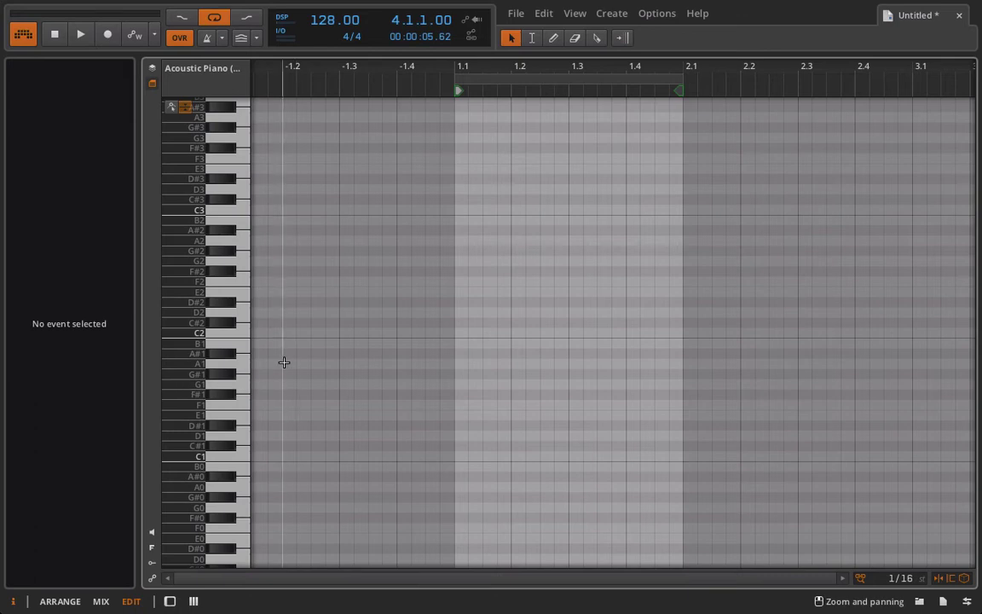
scroll(283, 362, down, 2)
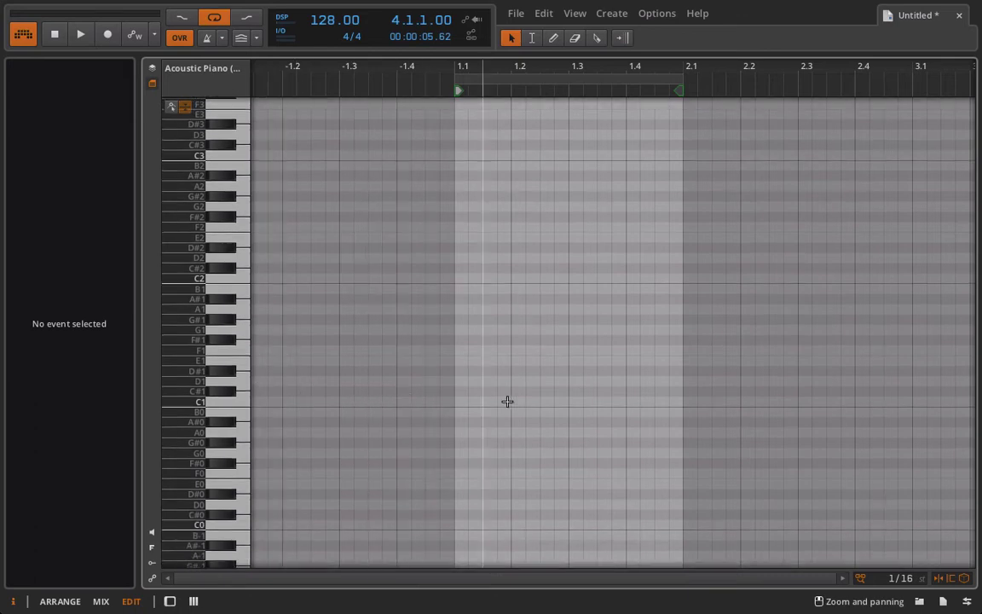
- Add three sixteenth-long C1 notes at 1.1.1, 1.1.3 and 1.2.1 in the piano clip and play them back
double_click(460, 402)
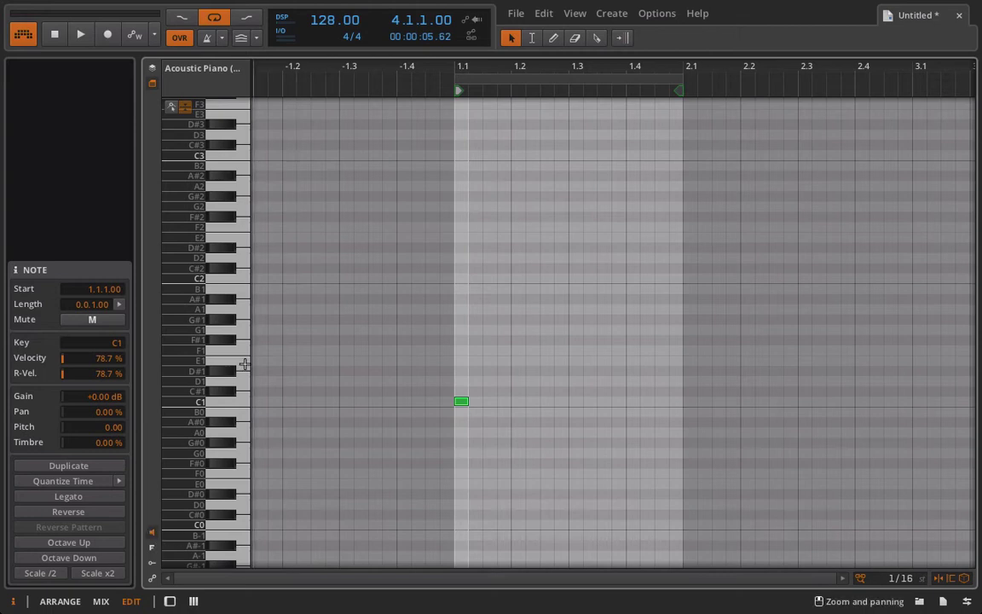
double_click(485, 401)
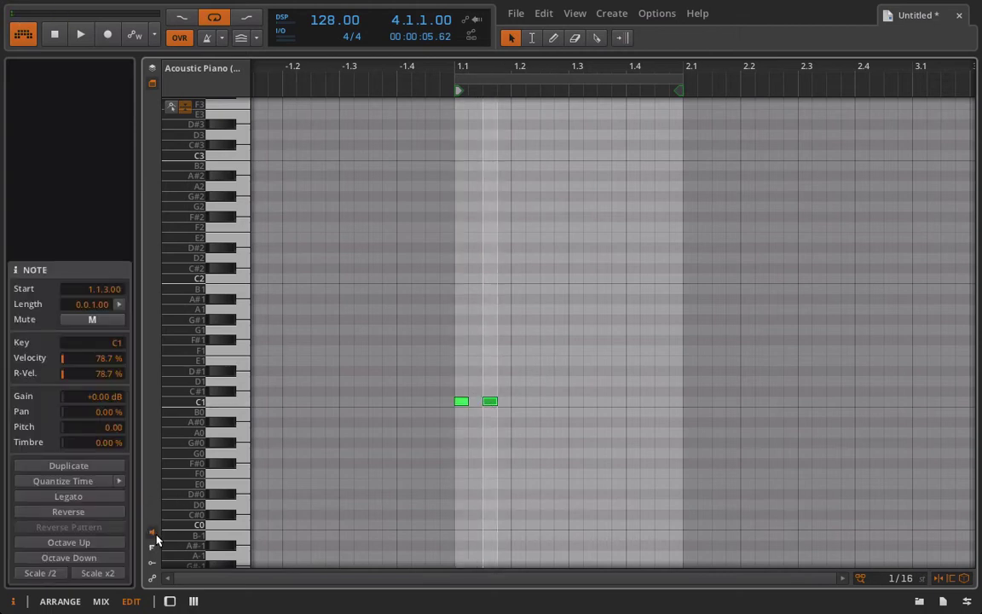
double_click(517, 400)
key(space)
key(space)
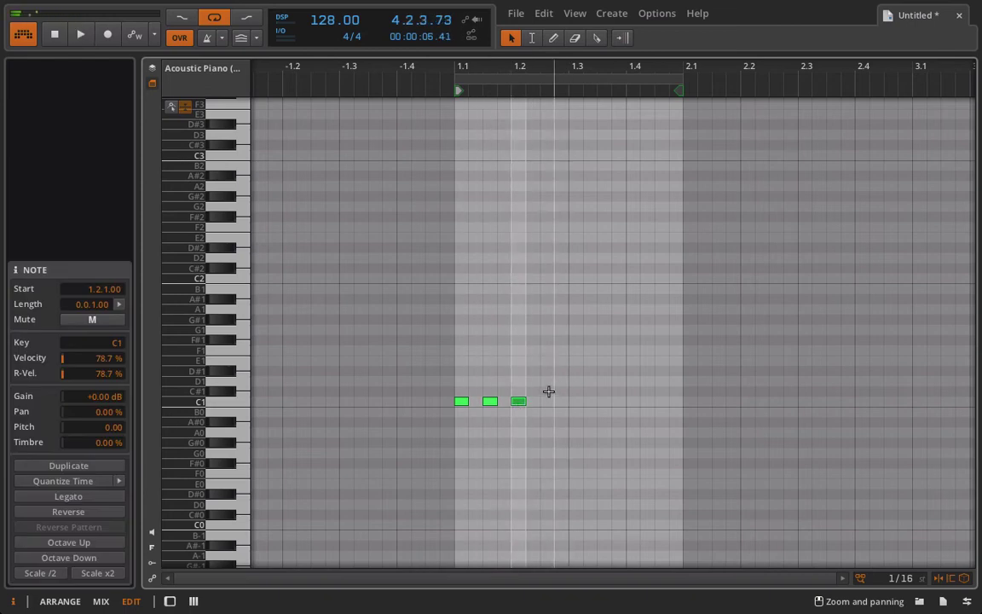
- Add a C1 note at 1.2.2, extend it to three sixteenths and play the clip
click(533, 394)
double_click(533, 393)
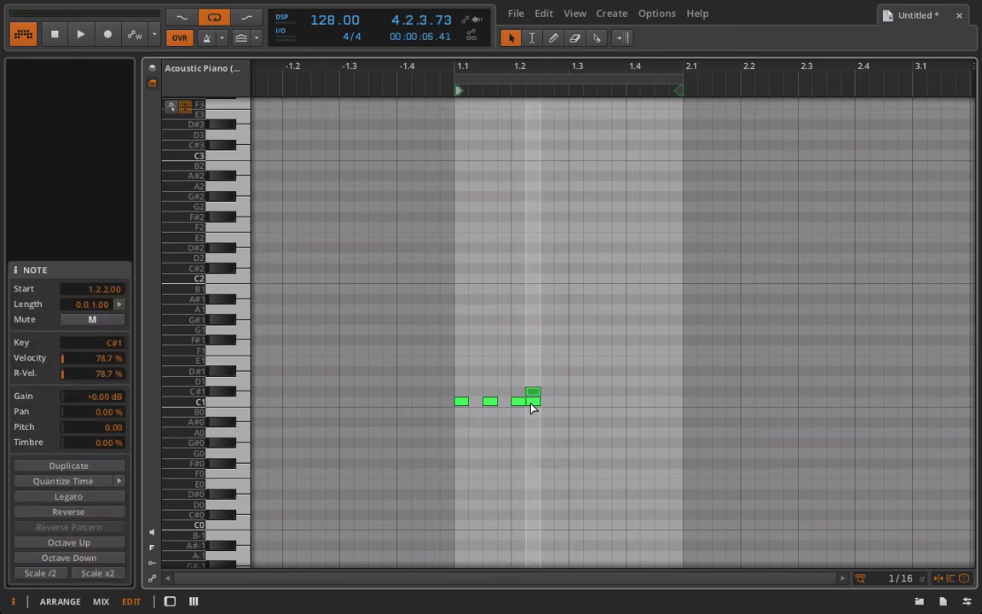
drag(531, 408, 566, 398)
key(space)
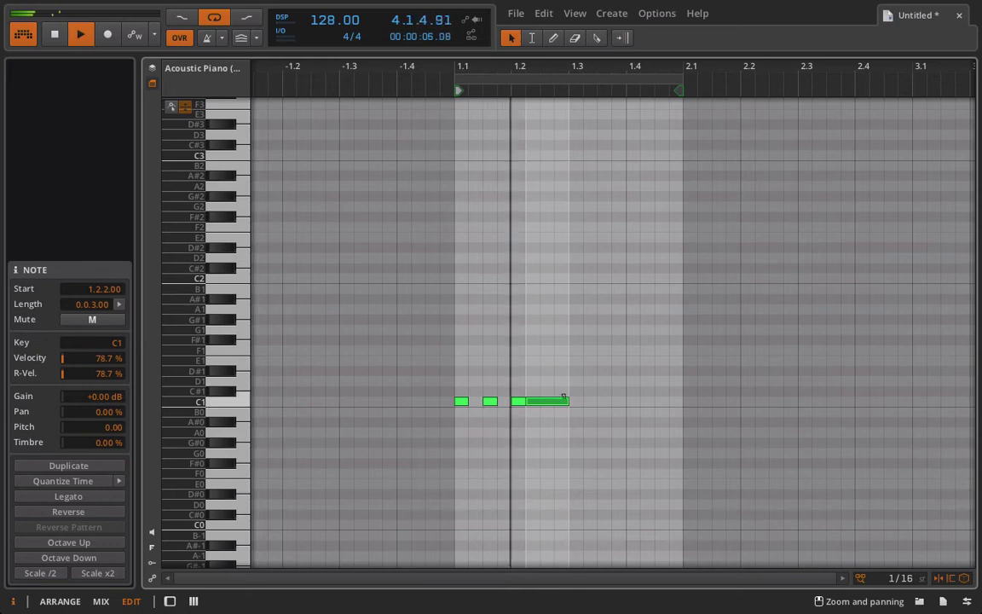
- Add a D1 note at 1.3.1 lasting three sixteenths and an E1 note at 1.4.1 lasting two sixteenths
key(space)
click(577, 384)
double_click(574, 384)
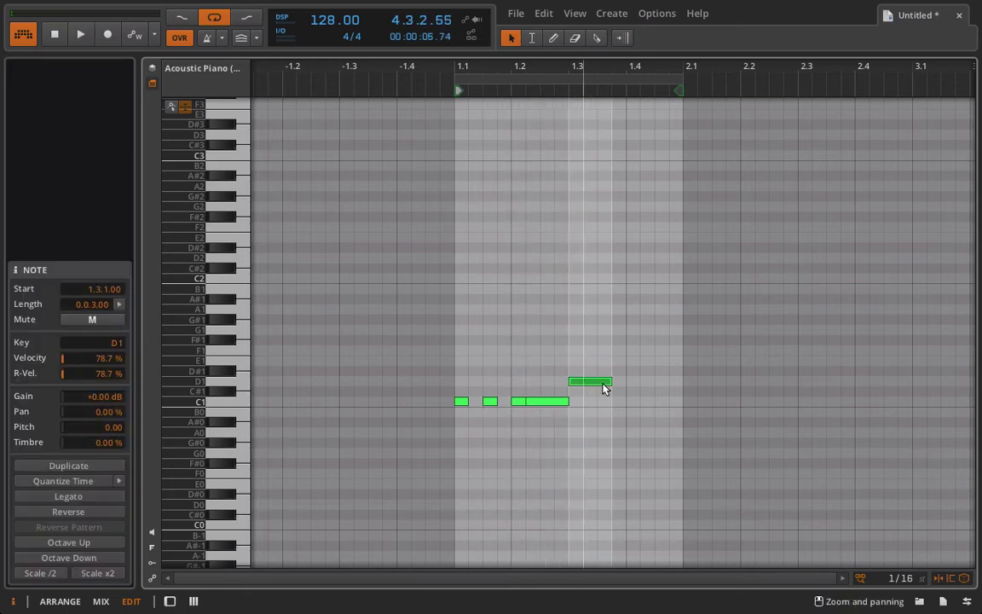
key(space)
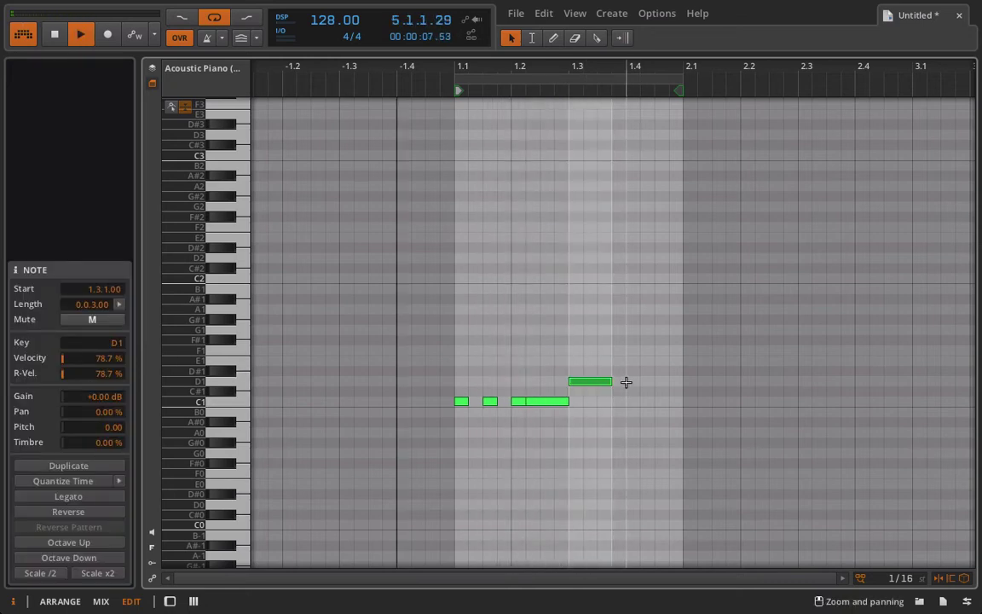
double_click(632, 364)
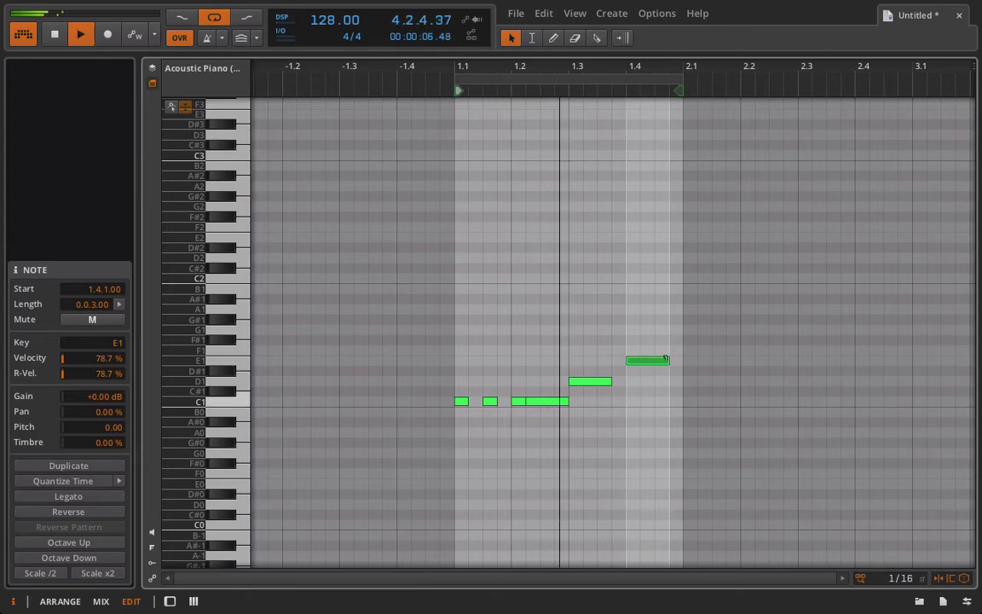
drag(649, 359, 650, 361)
key(space)
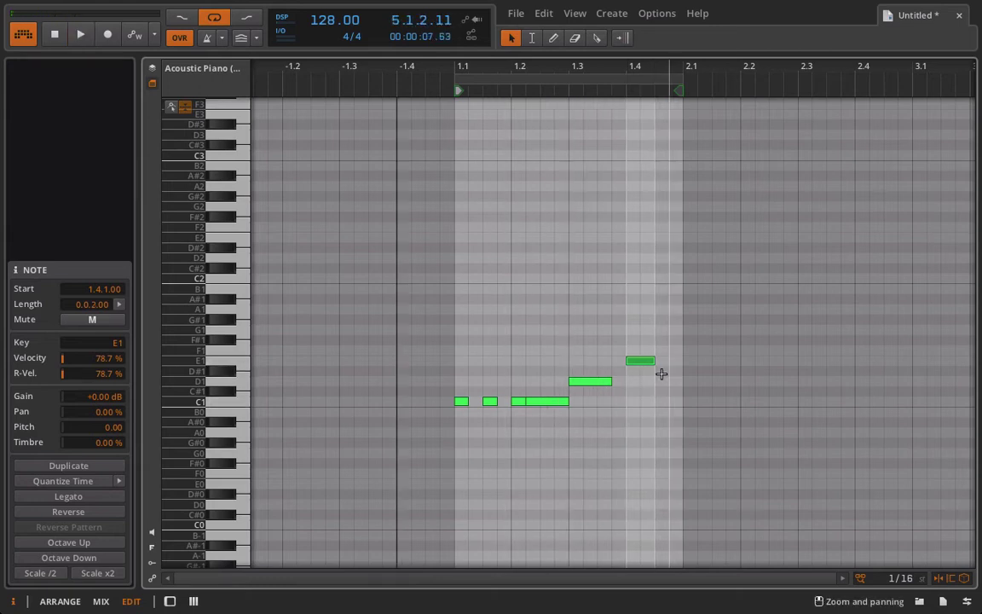
- Add a C#1 note of two sixteenths at 1.4.3 and play back the finished phrase
double_click(664, 393)
key(space)
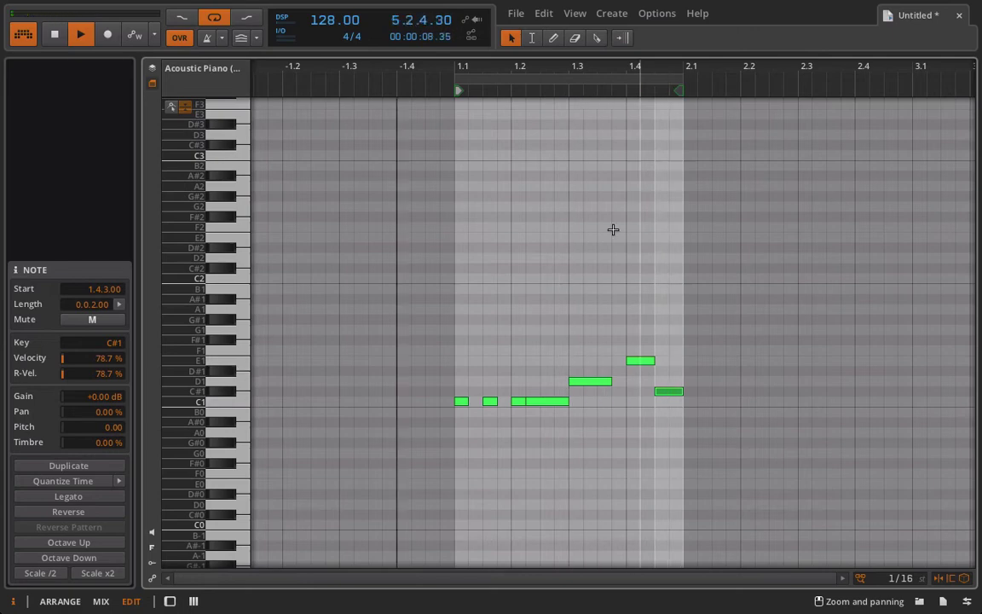
key(space)
double_click(410, 89)
key(space)
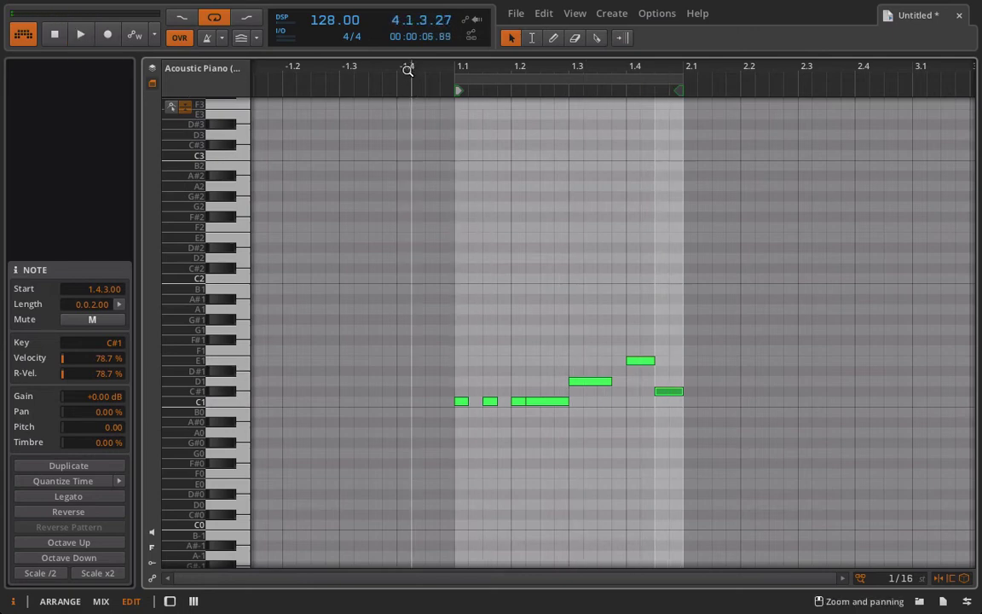
- Return to the split arrangement view and shorten the loop region to one bar, covering only the piano clip at bar 4
click(132, 602)
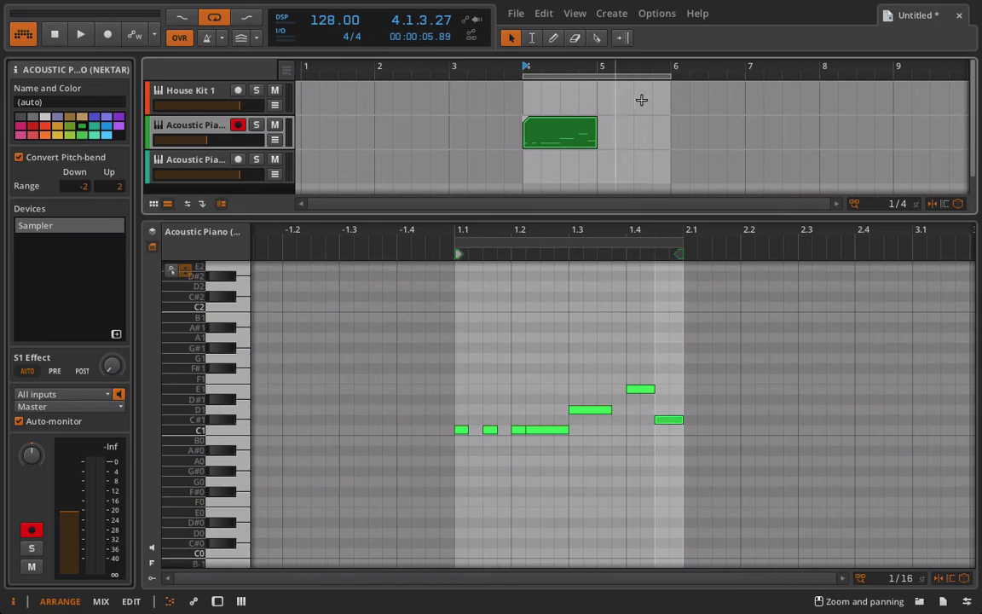
drag(669, 74, 598, 75)
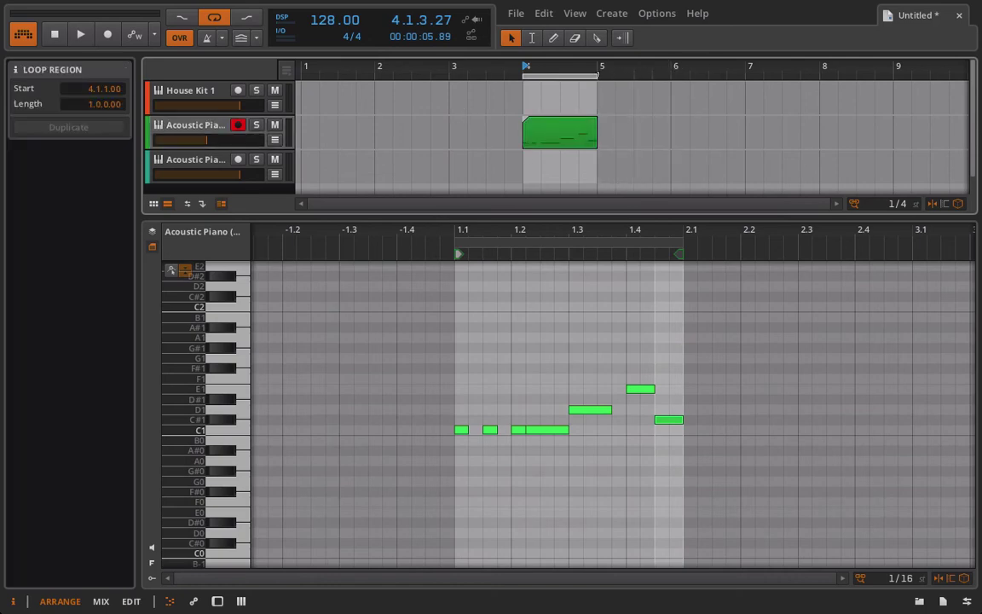
- Switch the note editor from clip to track view, fold it to the used notes and hide the velocity lane
click(152, 246)
drag(242, 225, 325, 226)
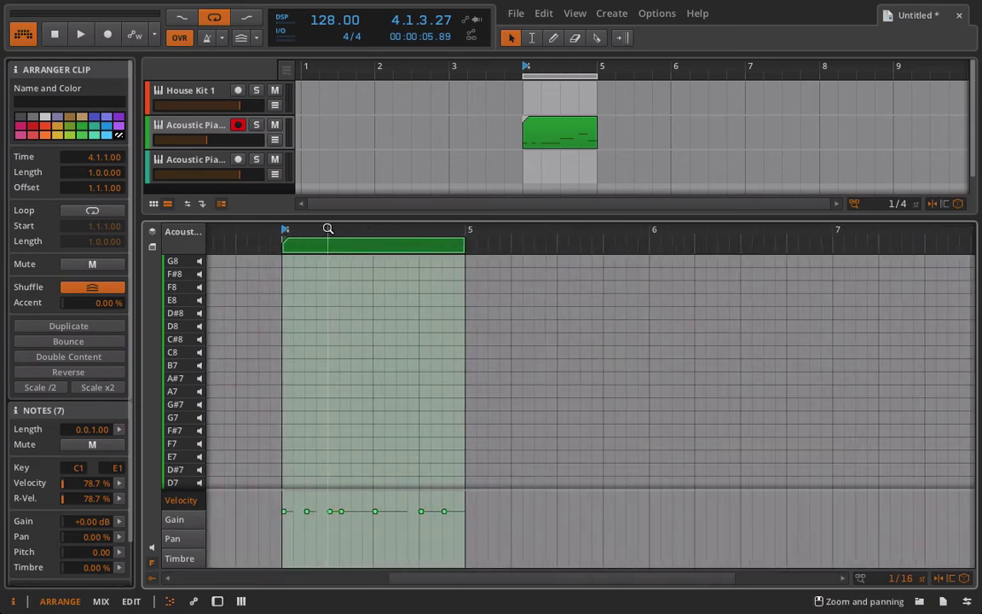
scroll(357, 377, down, 3)
click(151, 565)
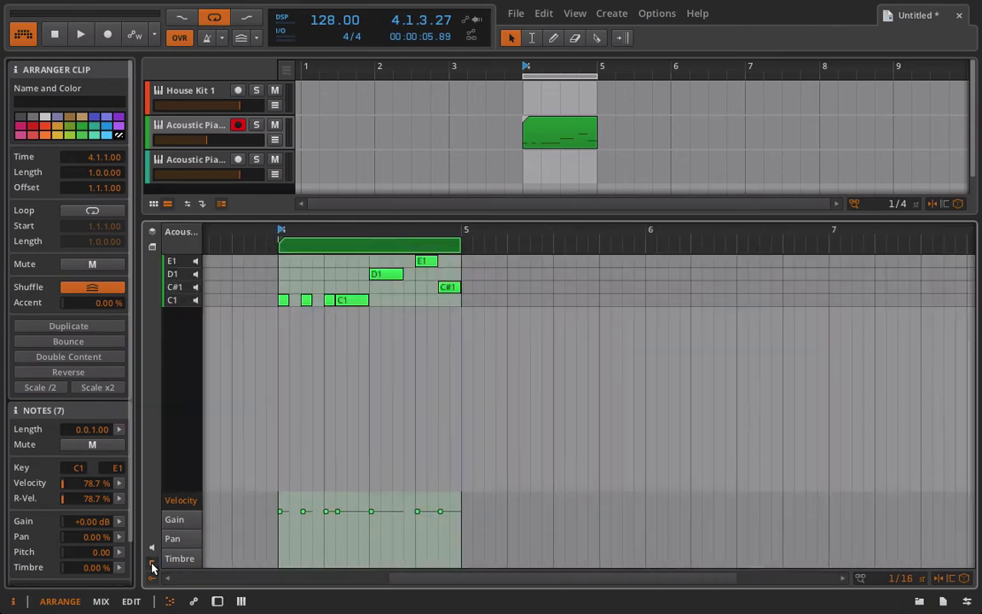
click(151, 566)
click(151, 566)
drag(254, 488, 238, 607)
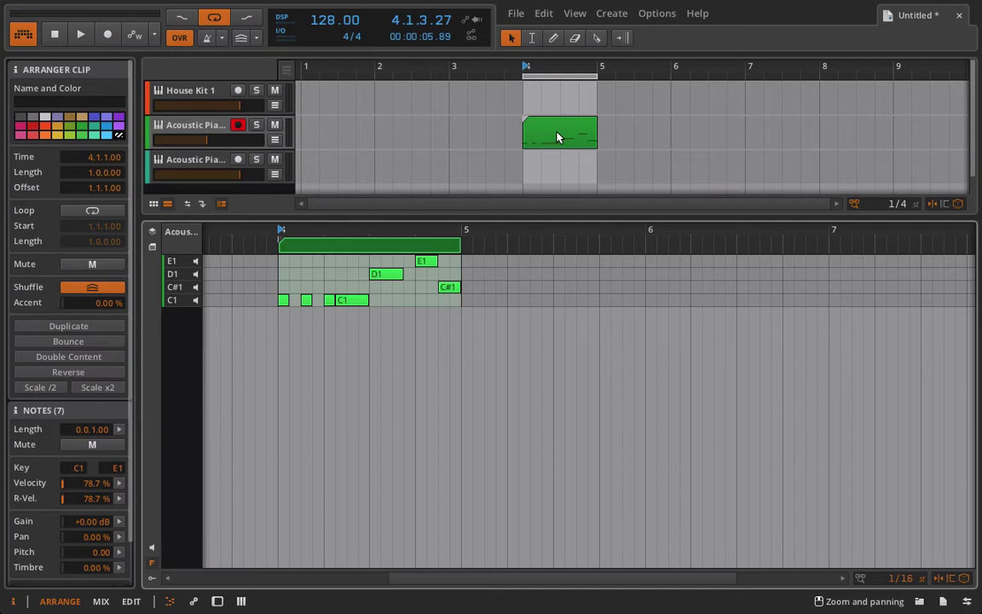
- Duplicate the bar 4 piano clip onto the third track and open the copy folded to its used notes
drag(558, 137, 555, 167)
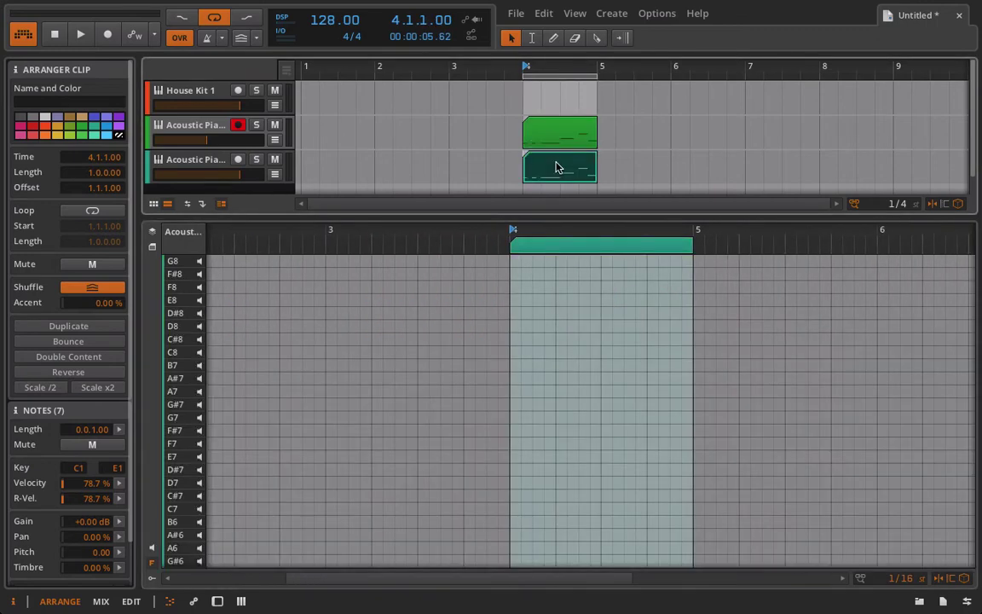
click(202, 160)
double_click(559, 173)
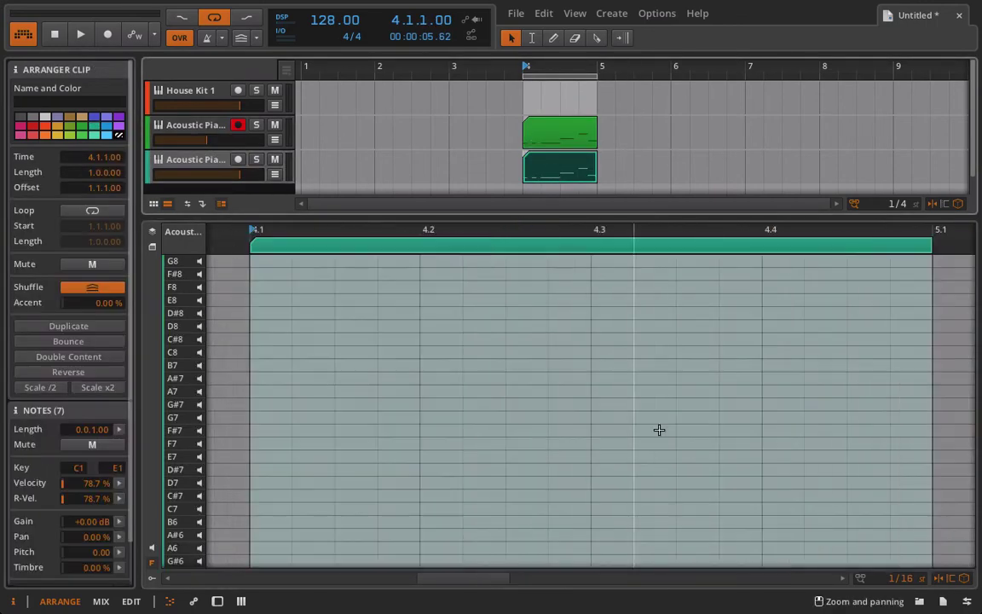
scroll(659, 429, down, 6)
scroll(659, 430, down, 15)
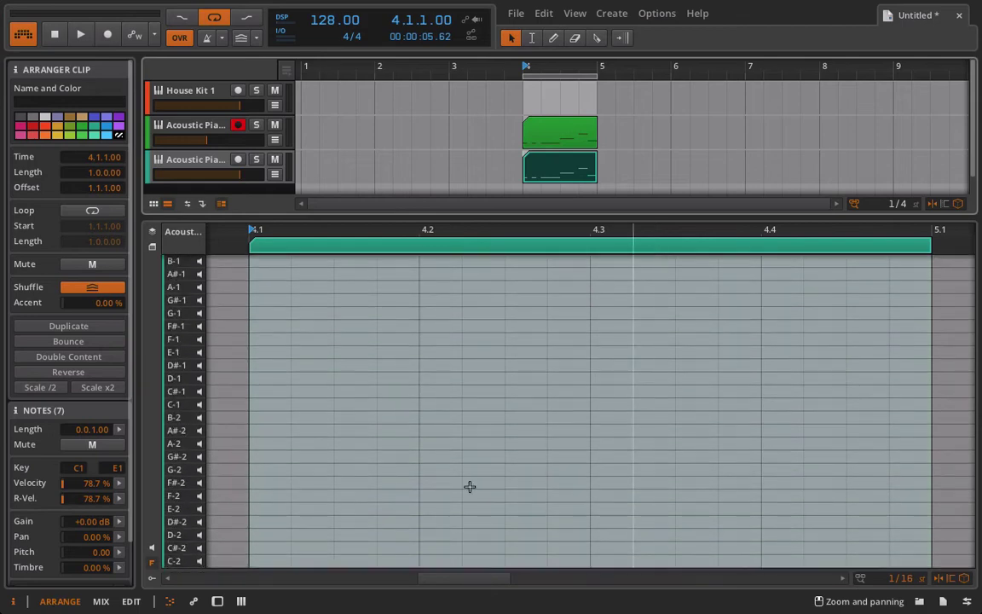
click(153, 564)
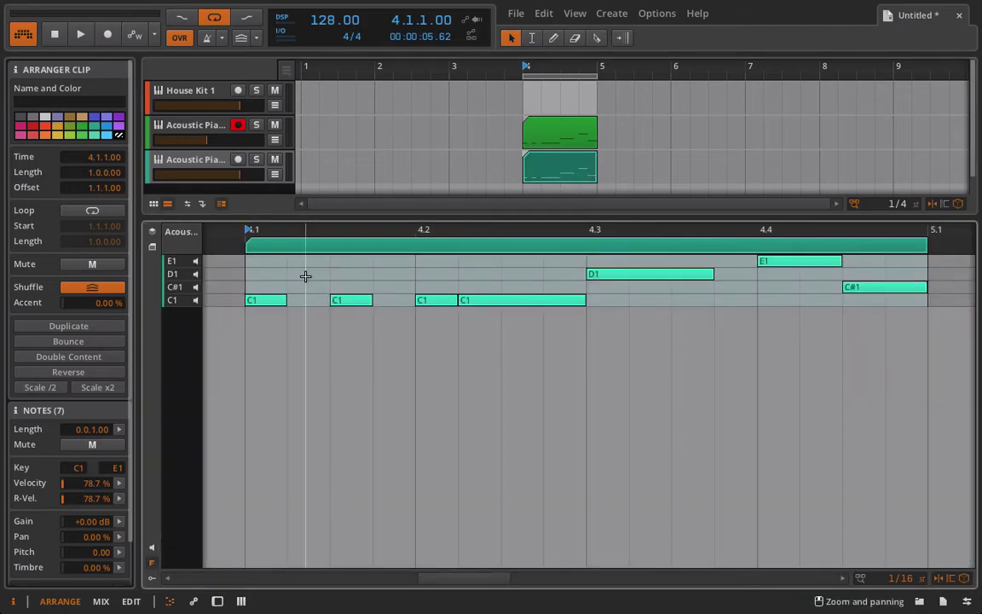
- Transpose all notes of the copied clip up two octaves, to C3–E3, and refold the editor to the used notes
click(296, 267)
key(ctrl+a)
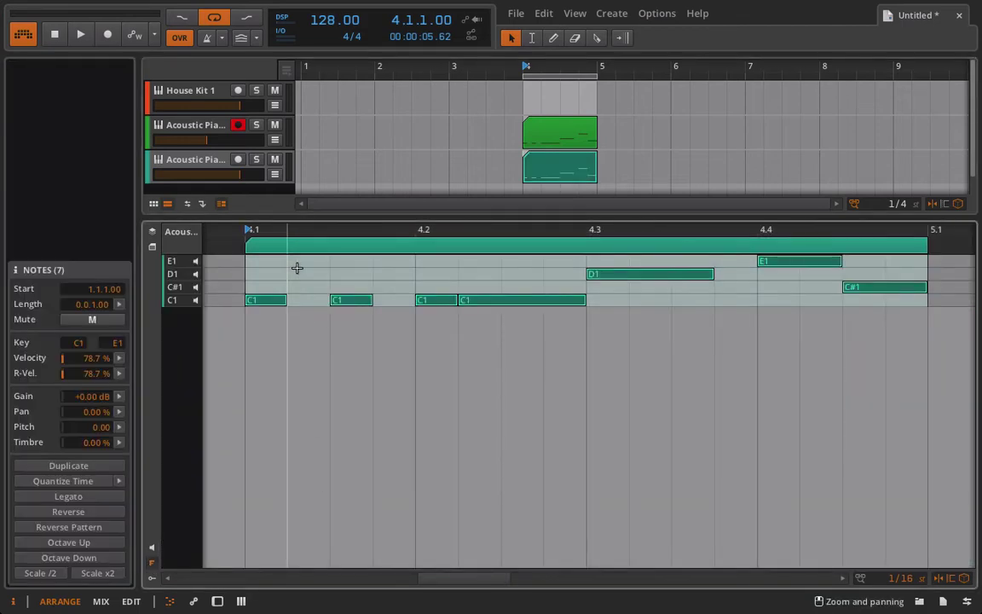
key(shift+Up)
key(shift+Up)
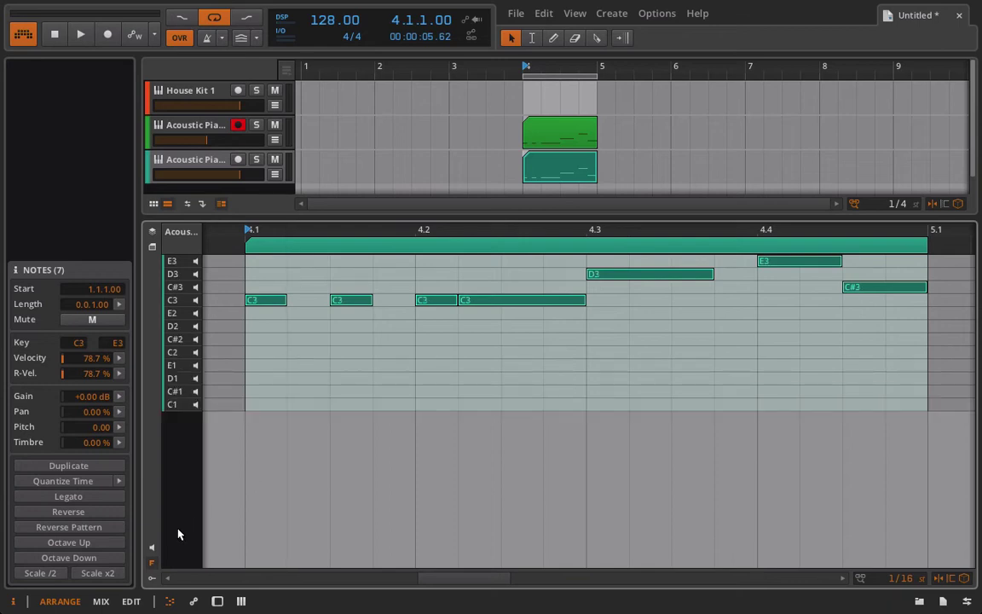
double_click(150, 564)
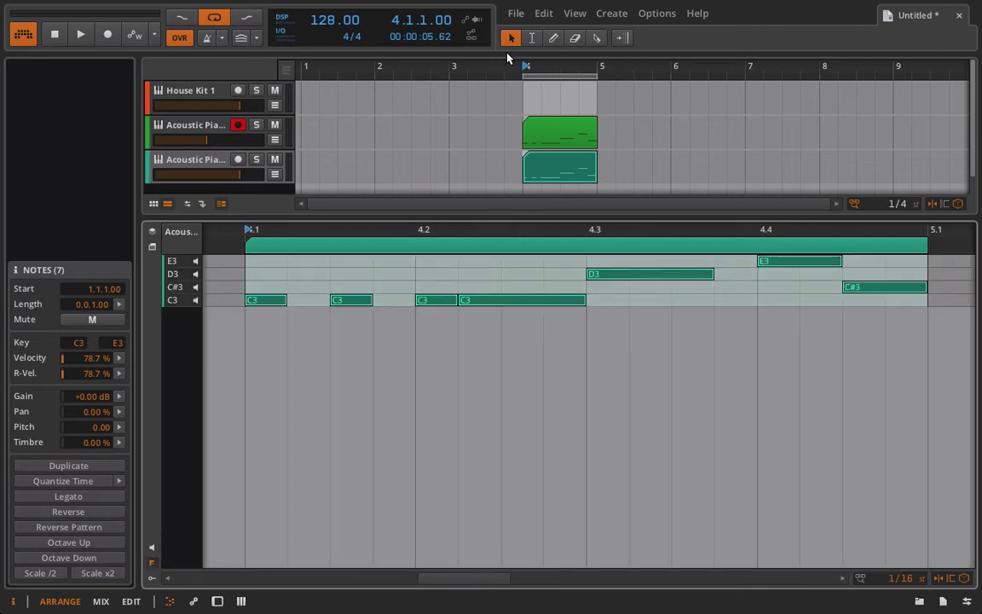
- Disarm the upper piano track, play the loop and lower the volume of the lower piano track
click(240, 126)
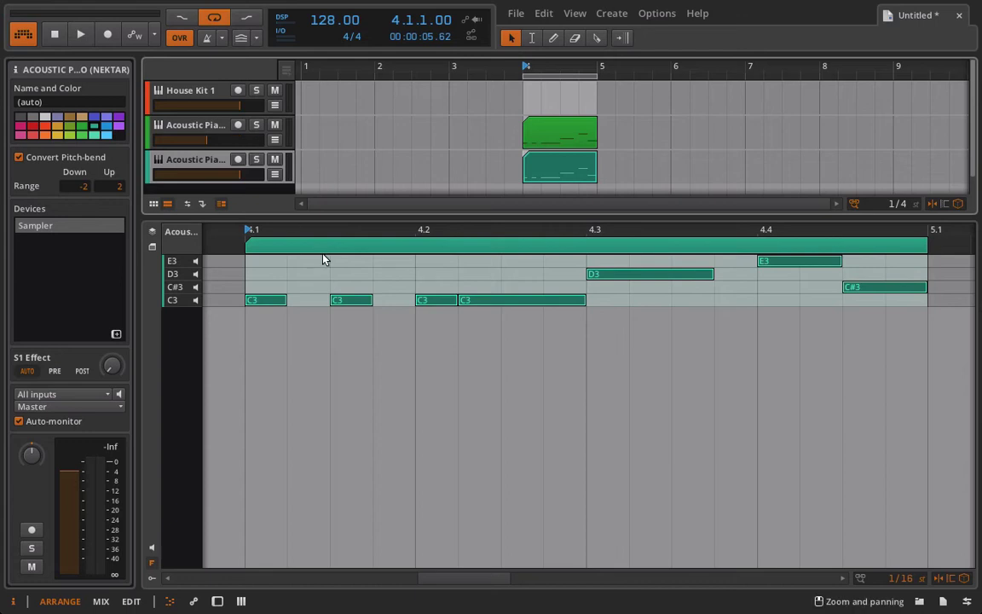
key(space)
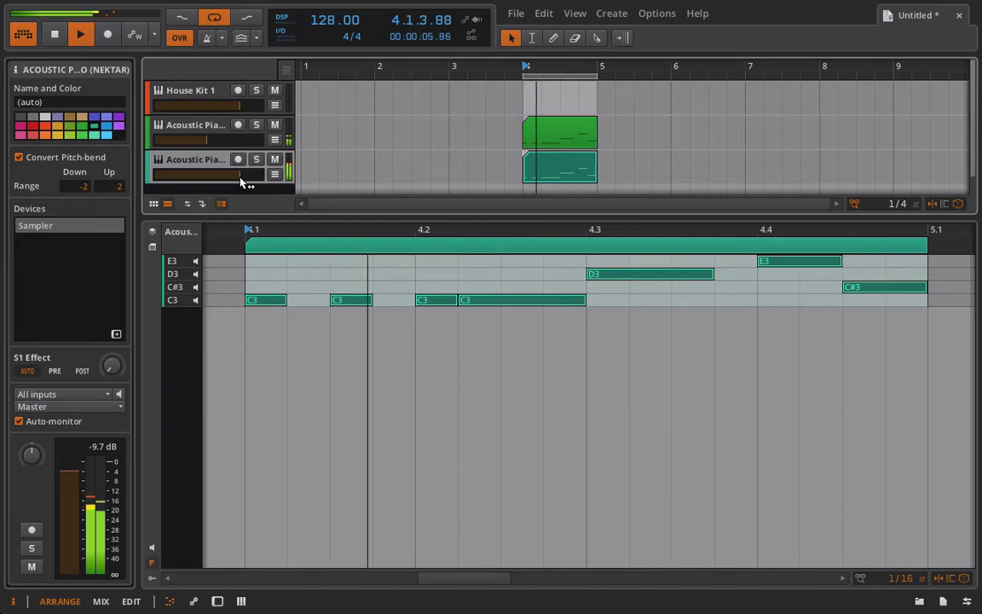
drag(241, 182, 219, 181)
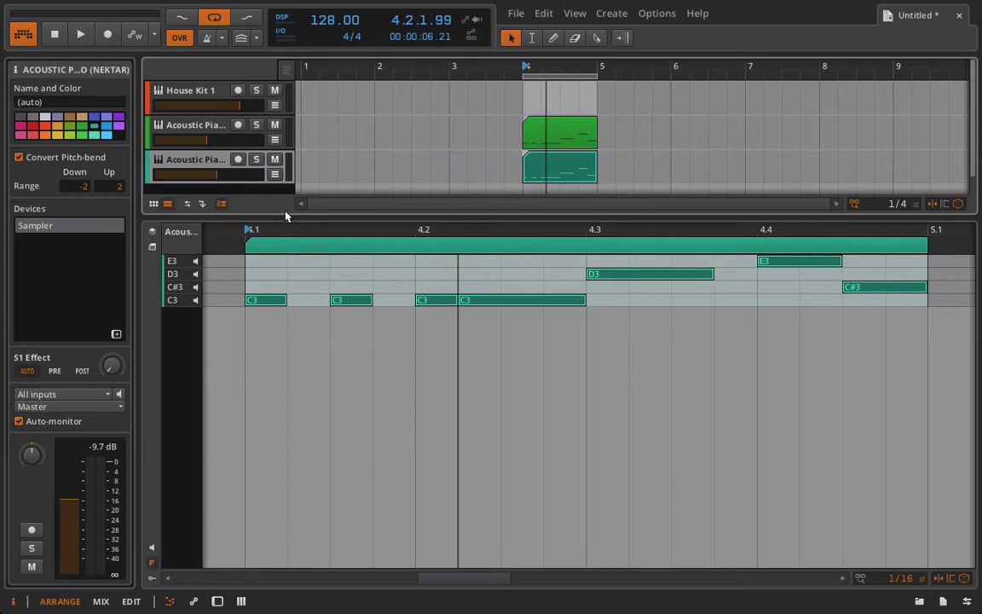
- Enlarge the arranger area, switch to the Edit layout, show the track layer list and unfold the editor to the full keyboard
drag(279, 216, 280, 367)
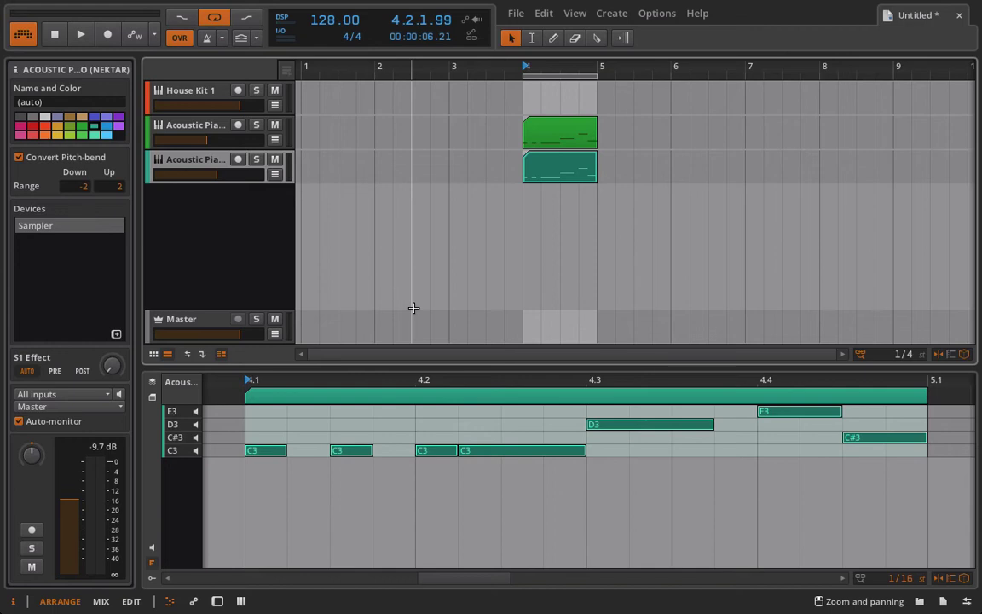
click(132, 601)
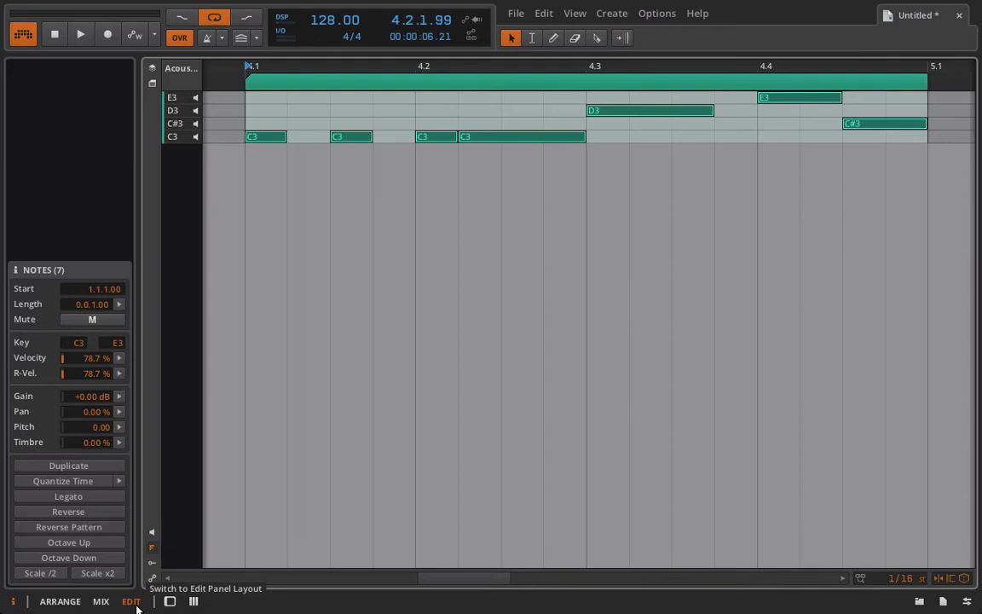
click(153, 70)
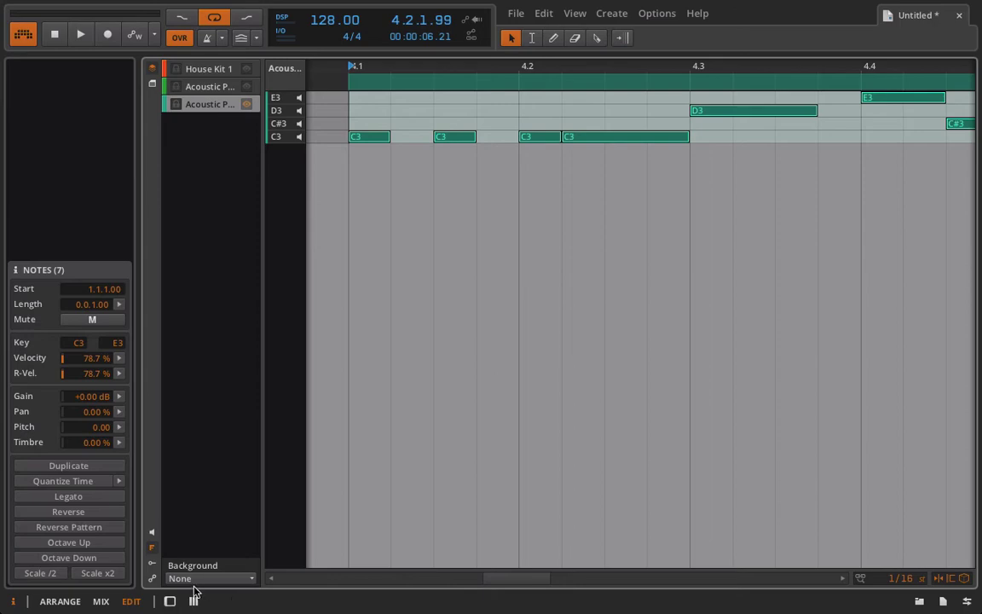
click(156, 555)
scroll(412, 435, right, 3)
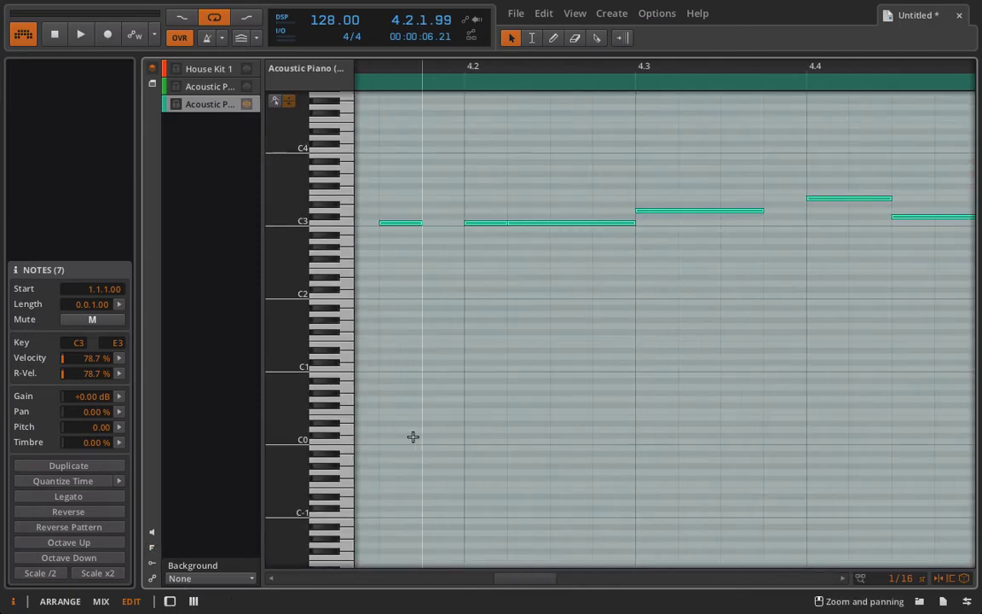
drag(288, 271, 288, 246)
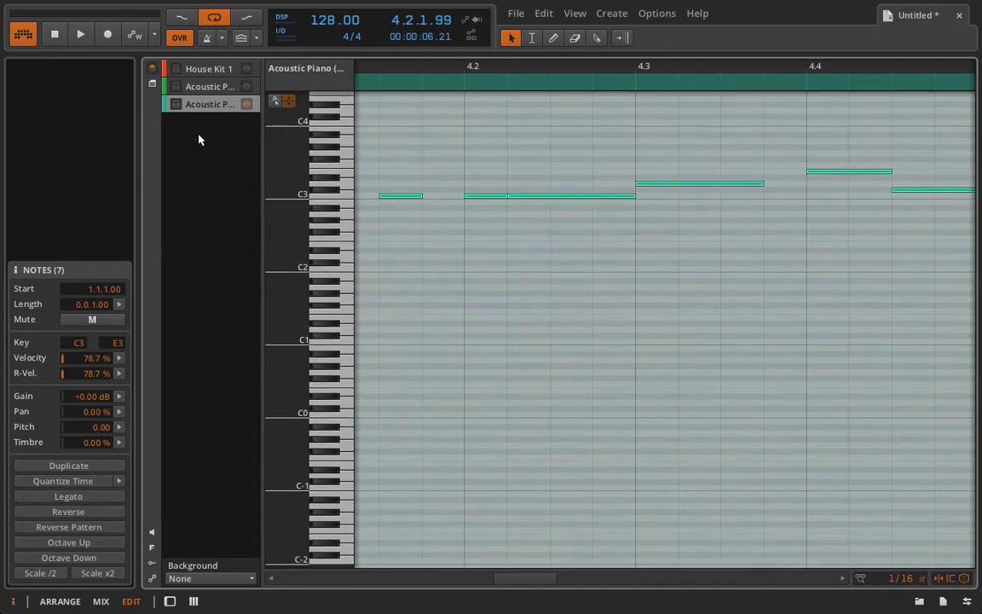
- Display the notes of both piano tracks together in the layered editor, with the third track as the active layer
click(184, 86)
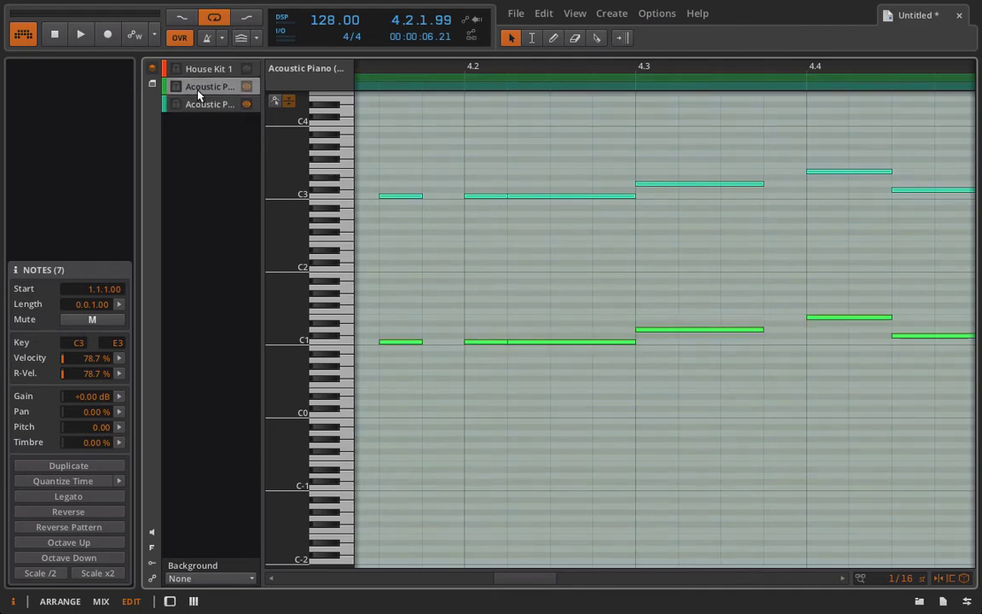
click(196, 101)
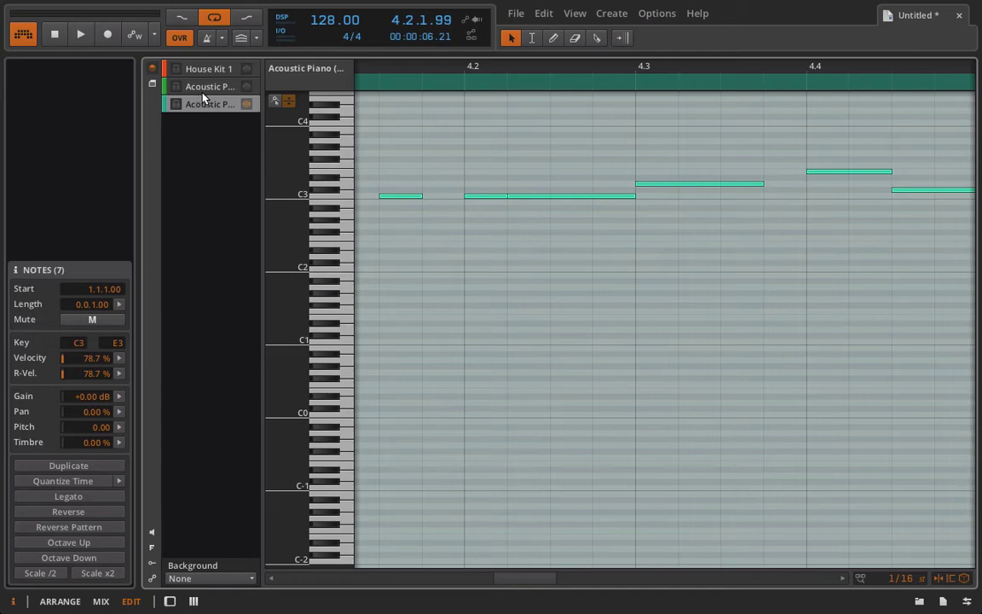
click(247, 87)
click(209, 89)
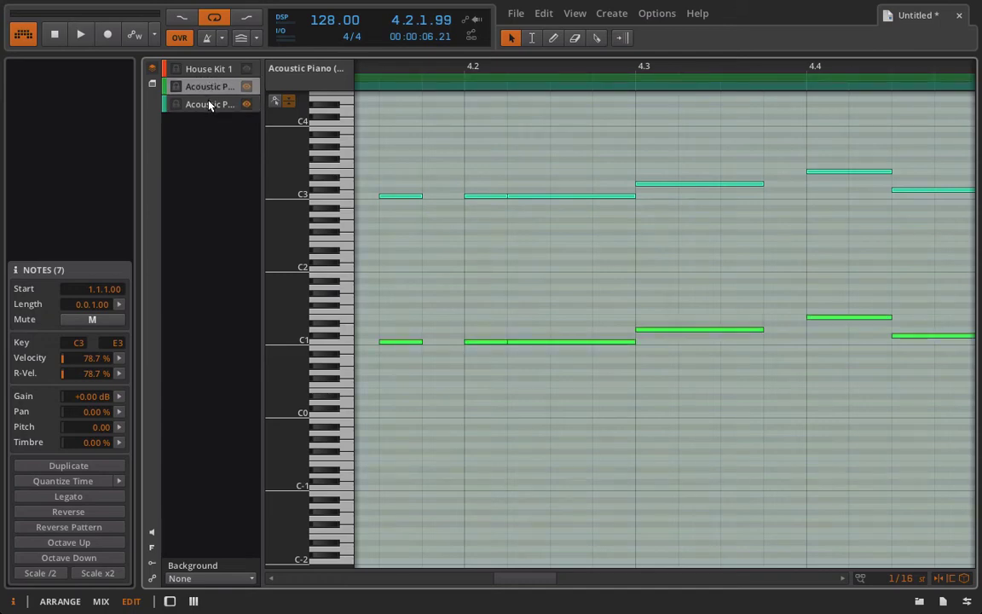
click(209, 100)
click(204, 89)
click(203, 105)
right_click(203, 109)
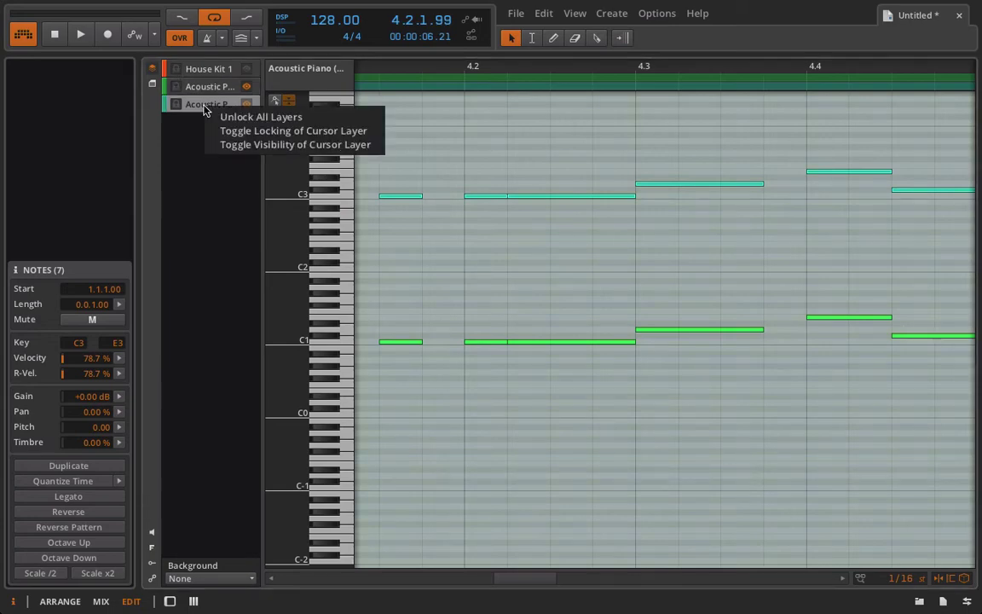
click(189, 110)
- Play the loop and raise the upper phrase's second C3 note, at 4.1.3, to E3
key(space)
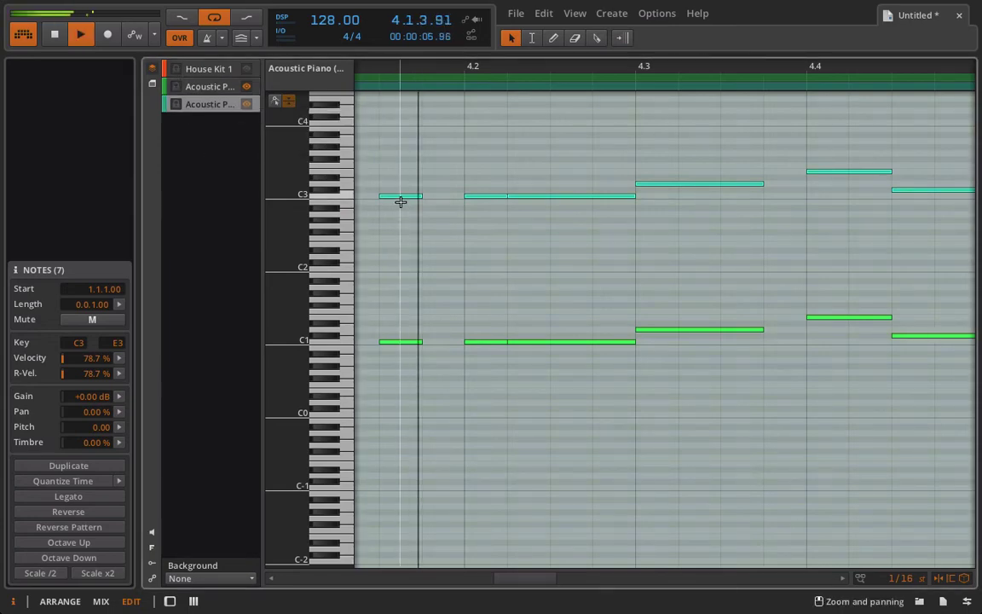
click(399, 204)
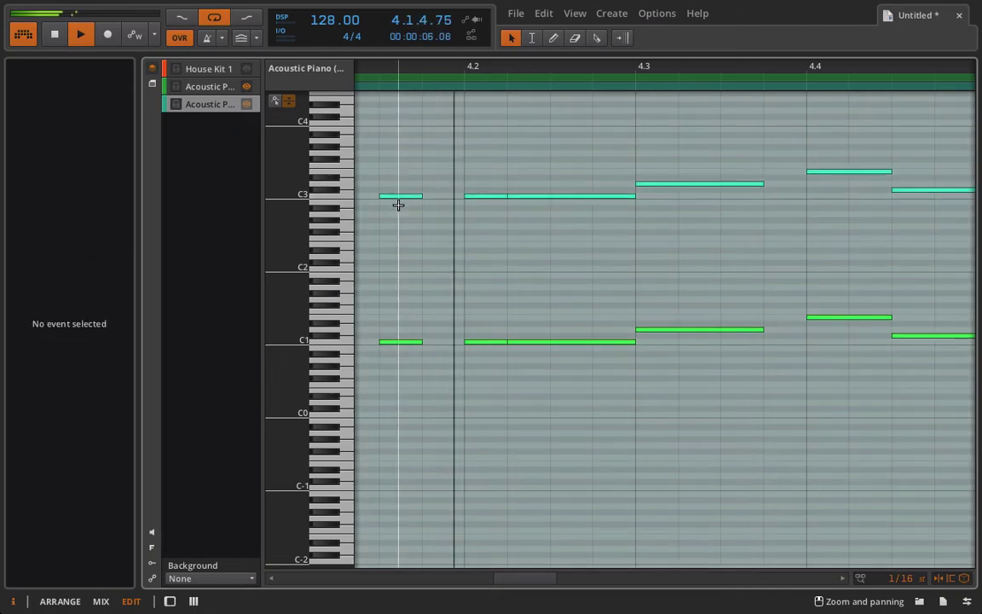
click(395, 195)
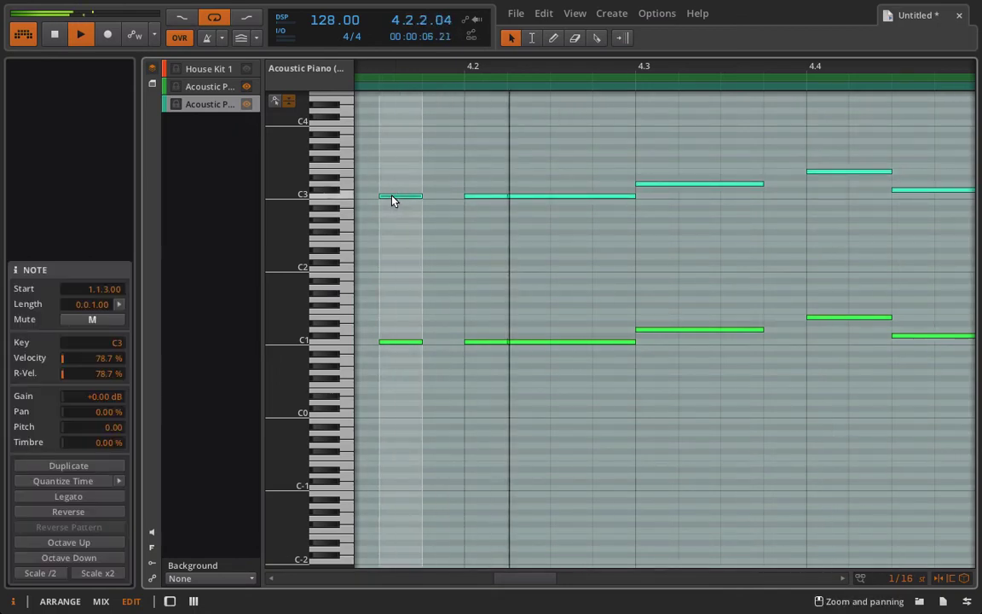
key(space)
scroll(467, 199, right, 2)
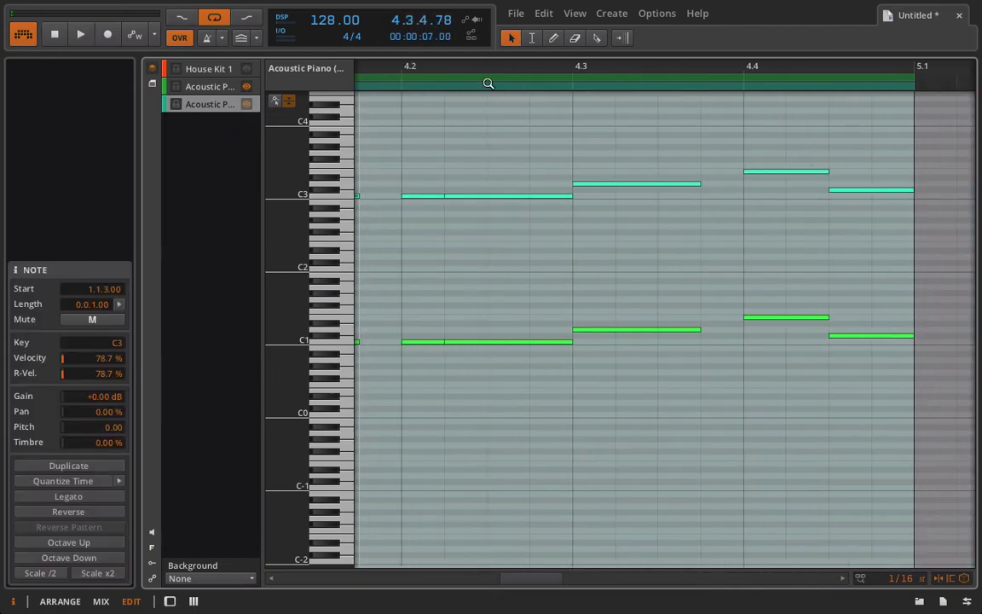
drag(487, 82, 532, 64)
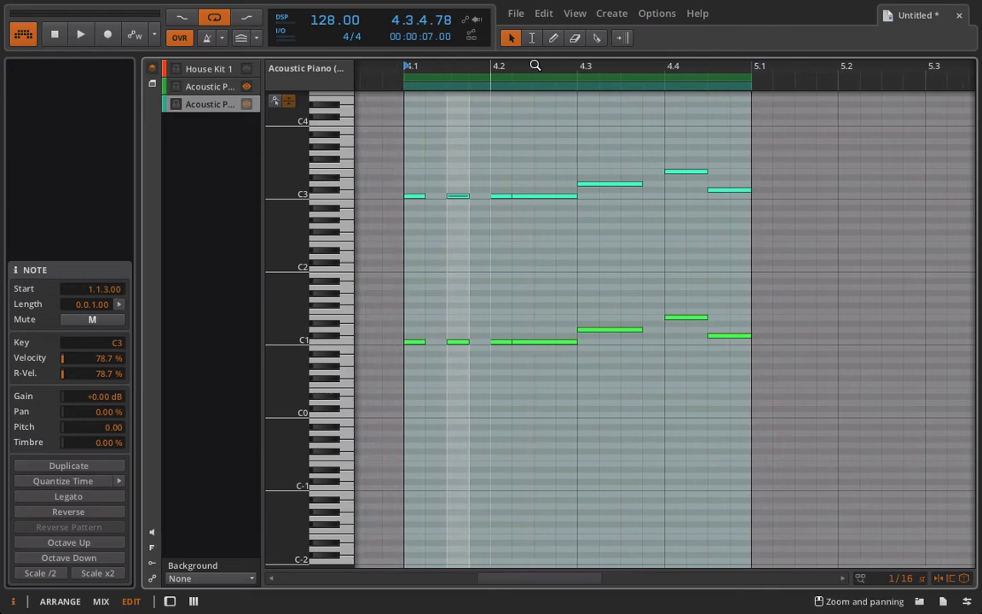
drag(288, 185, 337, 197)
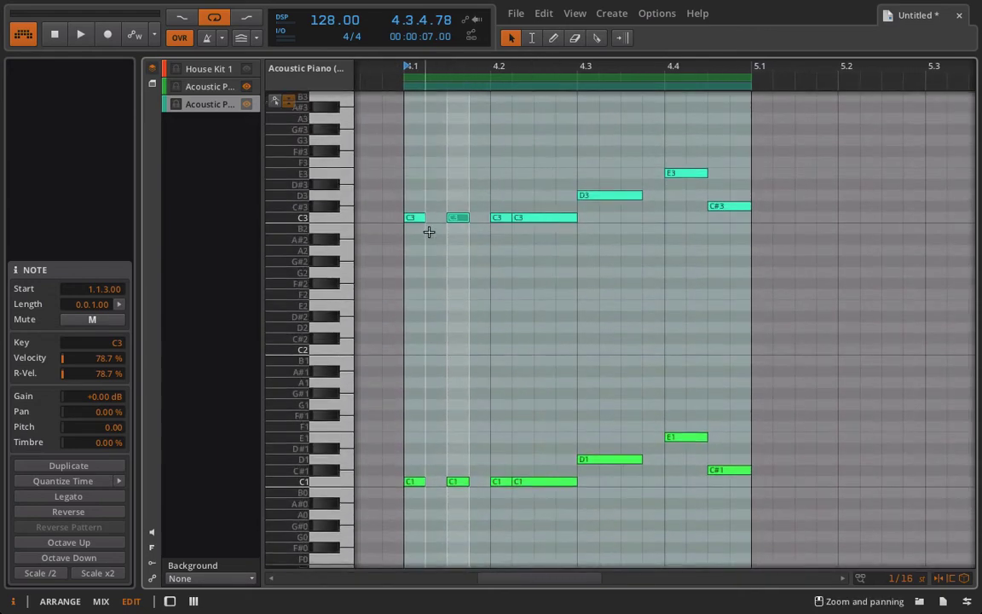
key(Up)
key(Up)
key(space)
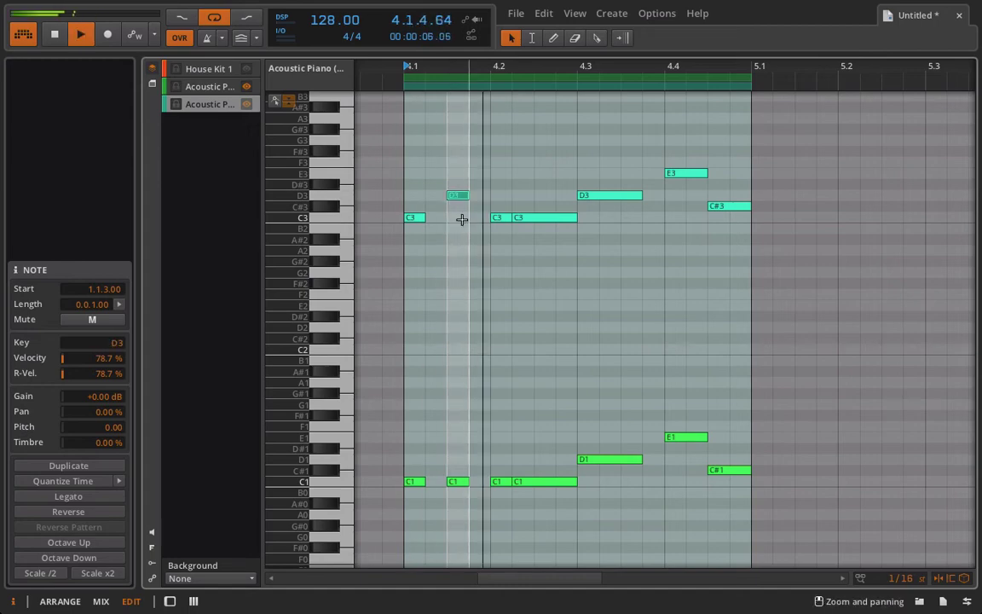
key(Up)
key(Up)
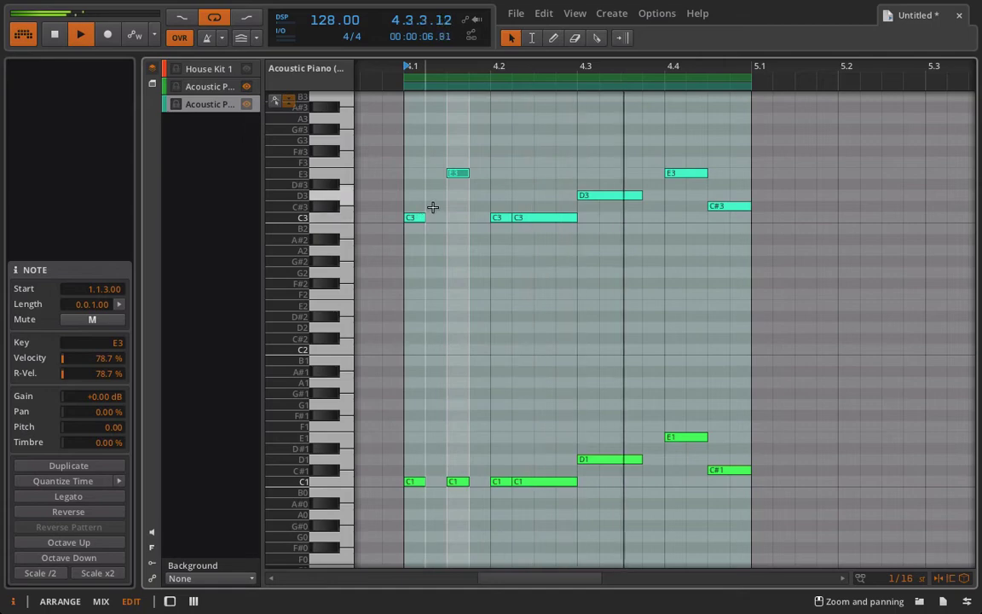
- Add a D3 note at 4.1.2 and replace the short C3 at 4.2 with a G3 of length 0.0.2.00
click(432, 197)
double_click(431, 197)
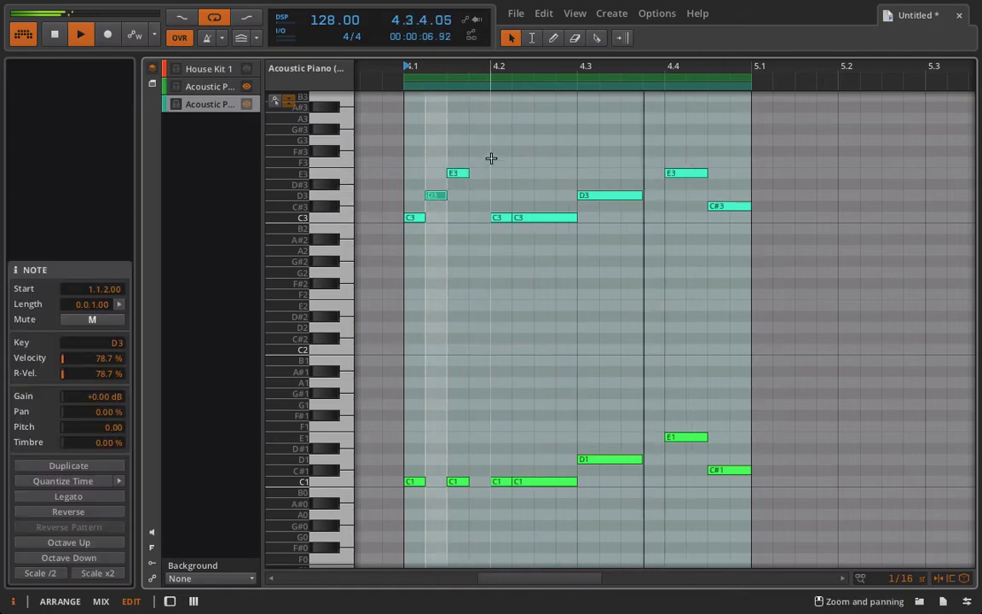
click(497, 142)
double_click(503, 140)
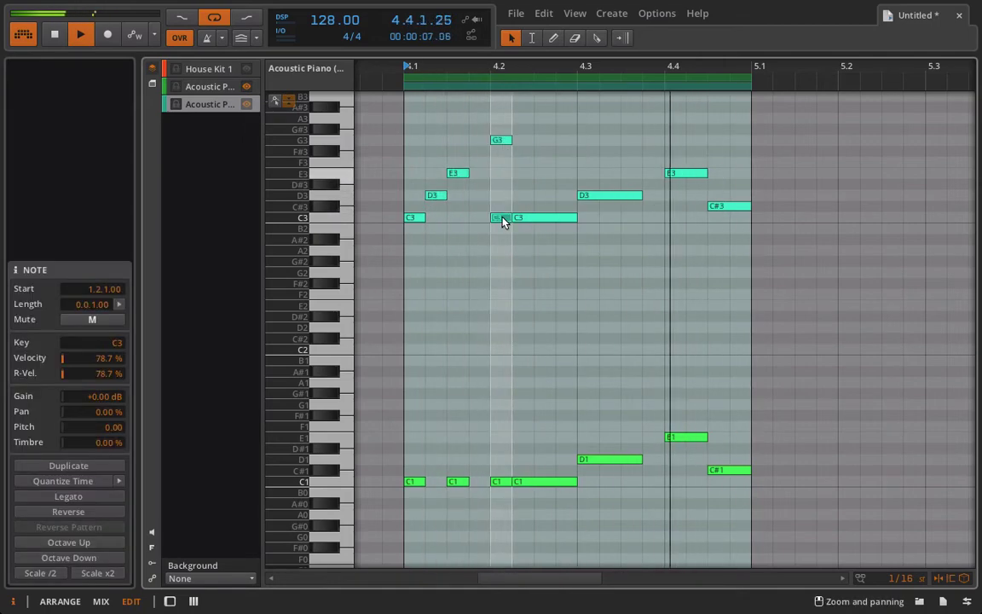
double_click(501, 217)
drag(511, 140, 533, 140)
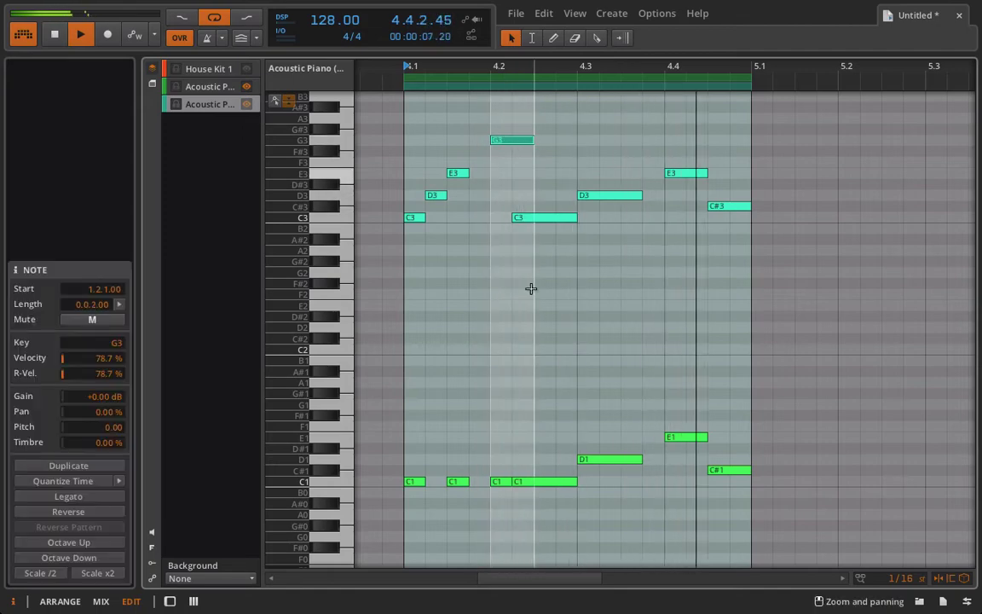
- Trim the start of the long C3 note to 4.2.3 and raise it to D#3
click(514, 216)
drag(514, 216, 535, 218)
key(Up)
key(Up)
key(Up)
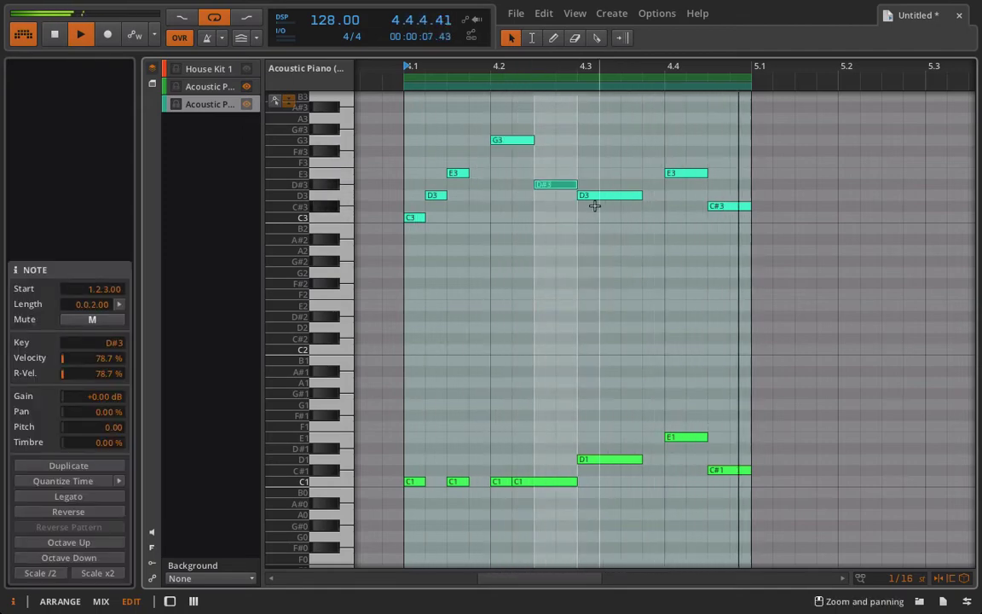
- Shorten the D3 note at 4.3 to one sixteenth and add sixteenth D3 notes at 4.3.2 and 4.3.3
drag(641, 192, 601, 192)
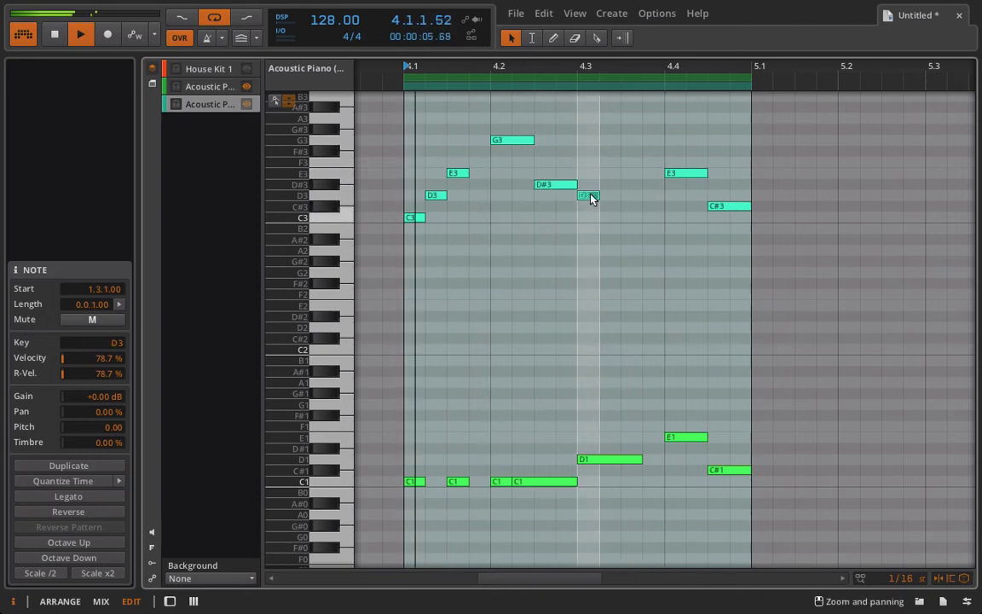
double_click(614, 199)
double_click(636, 200)
- Raise the D3 note at 4.3.3 to G3 and extend the start of the following E3 note back to 4.3.4
key(Up)
key(Up)
key(Up)
key(Up)
key(Up)
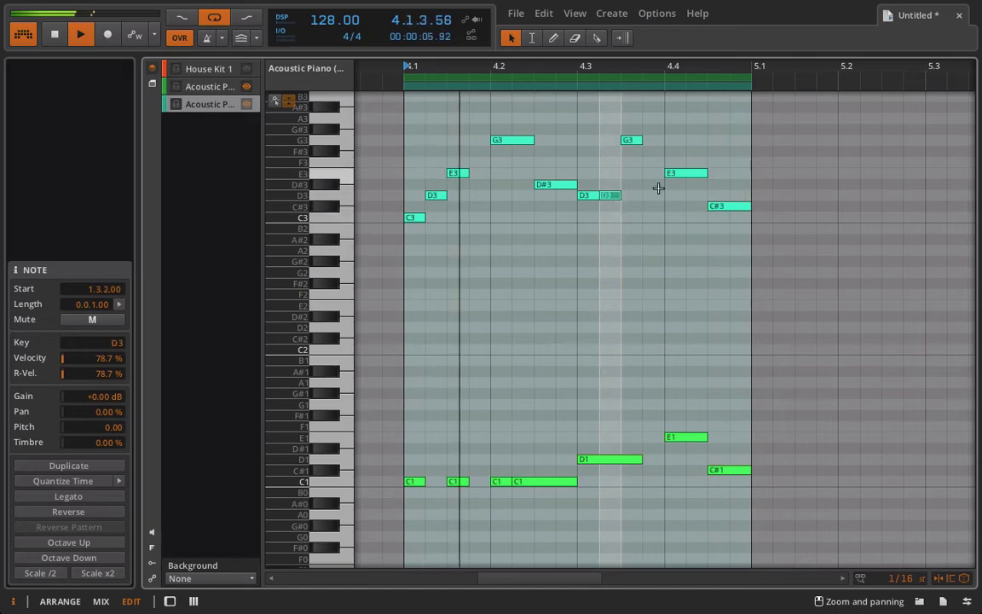
drag(682, 177, 669, 178)
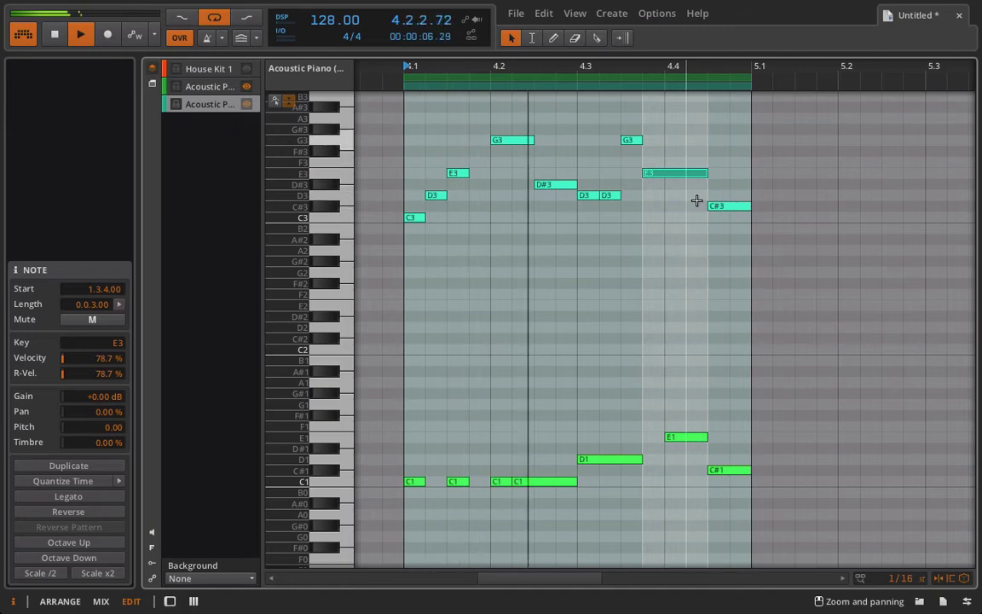
key(space)
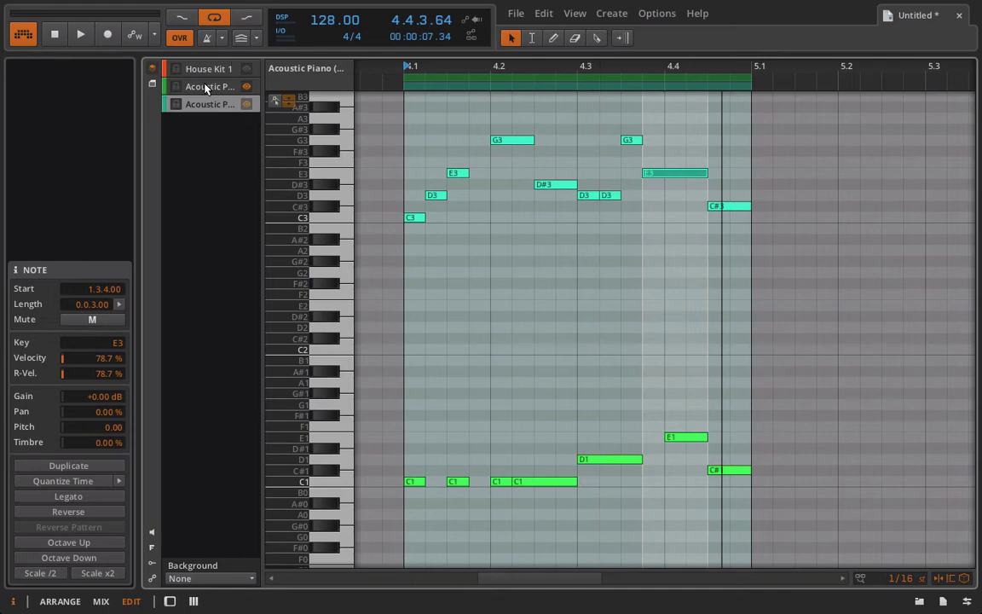
- Try lowering the lower phrase's D1 note at 4.3 to A0 and play the loop
click(599, 461)
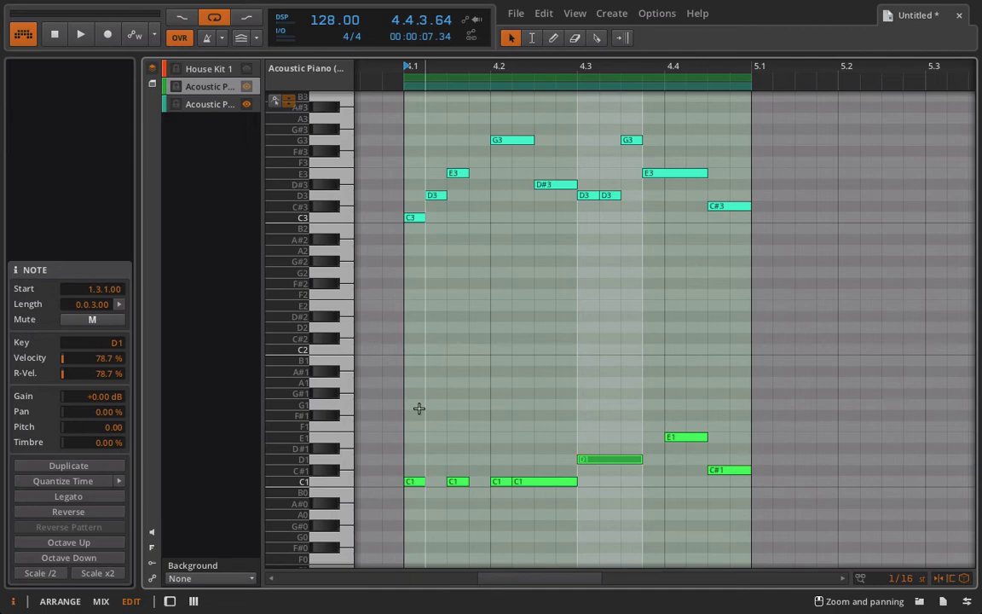
key(Up)
key(Up)
key(Down)
key(Down)
key(Down)
key(Down)
key(Down)
key(Down)
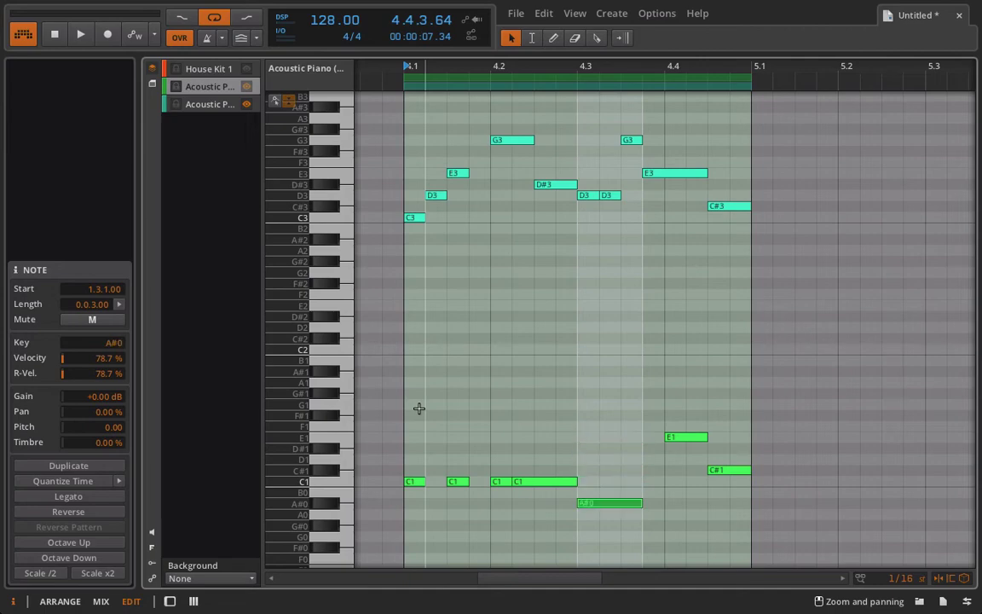
key(Down)
key(space)
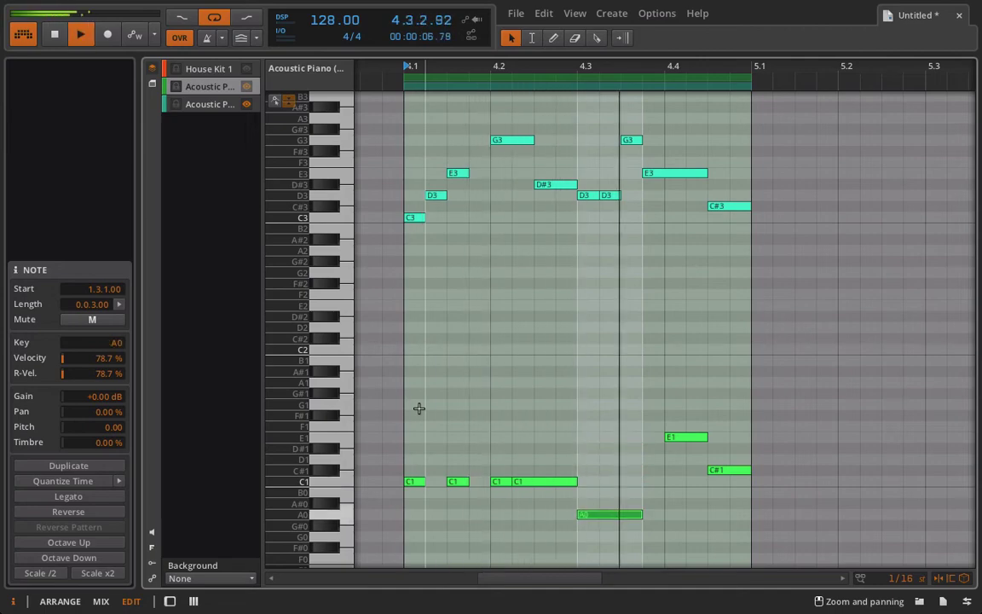
- Raise the lowered note at 4.3 back to D1
key(Up)
key(Up)
key(Up)
key(Up)
key(Up)
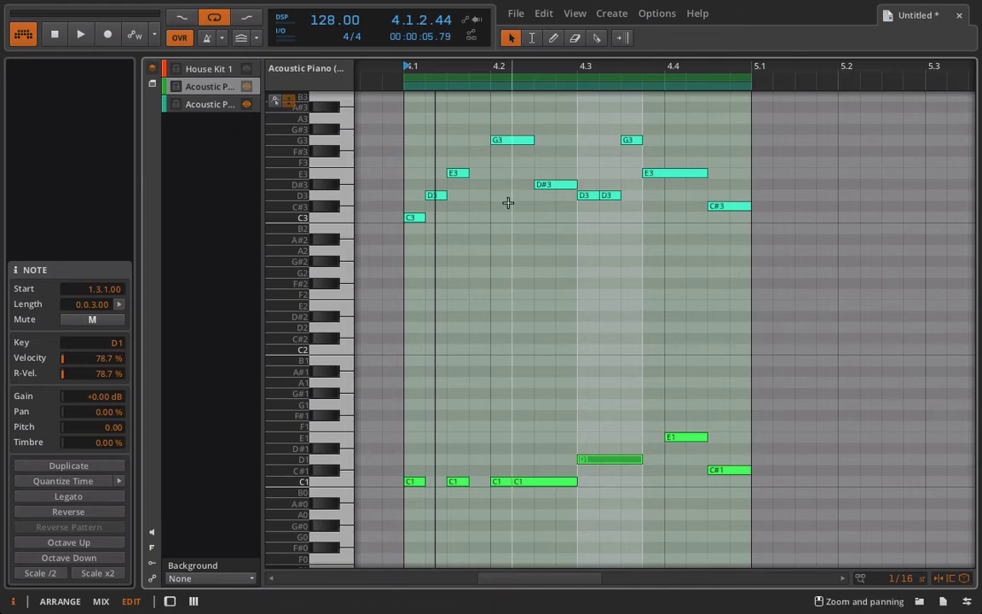
- Return to the Arrange layout and add an audio track below the two piano tracks
click(128, 604)
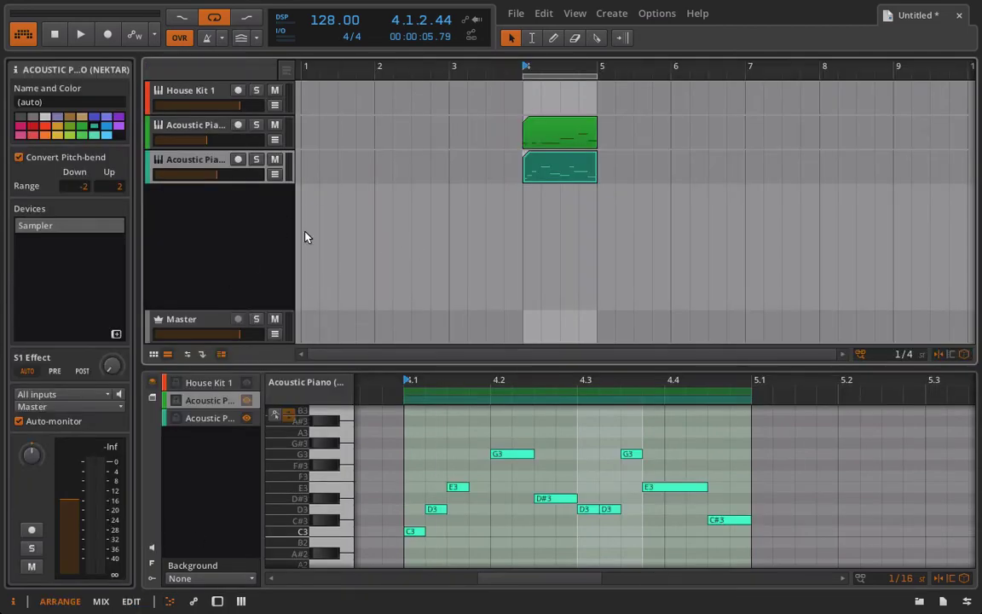
right_click(249, 240)
click(264, 259)
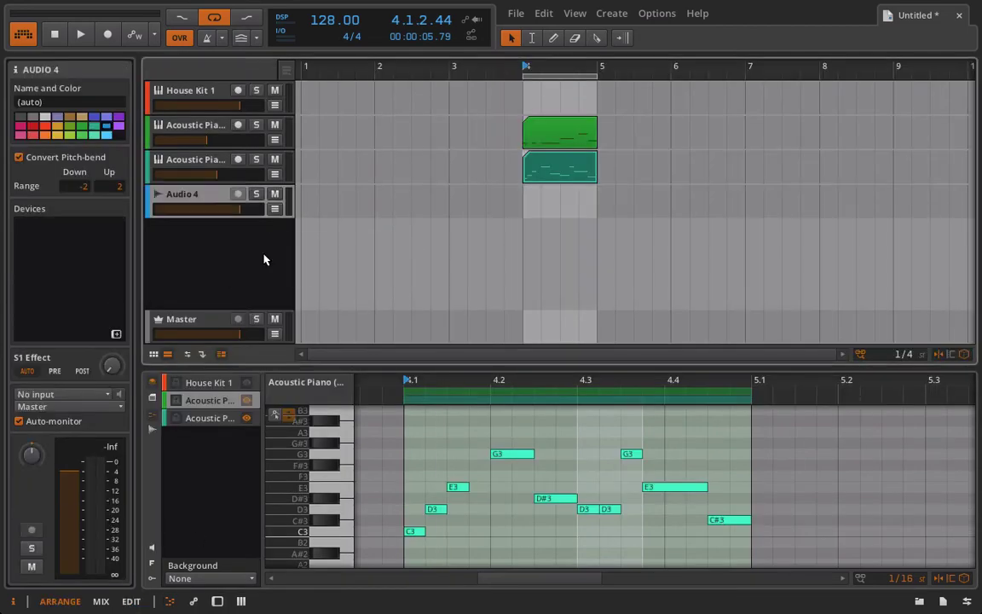
- Find funky_drummer.wav among the Full Tracks music files and place it at bar 4 on the new audio track
click(918, 602)
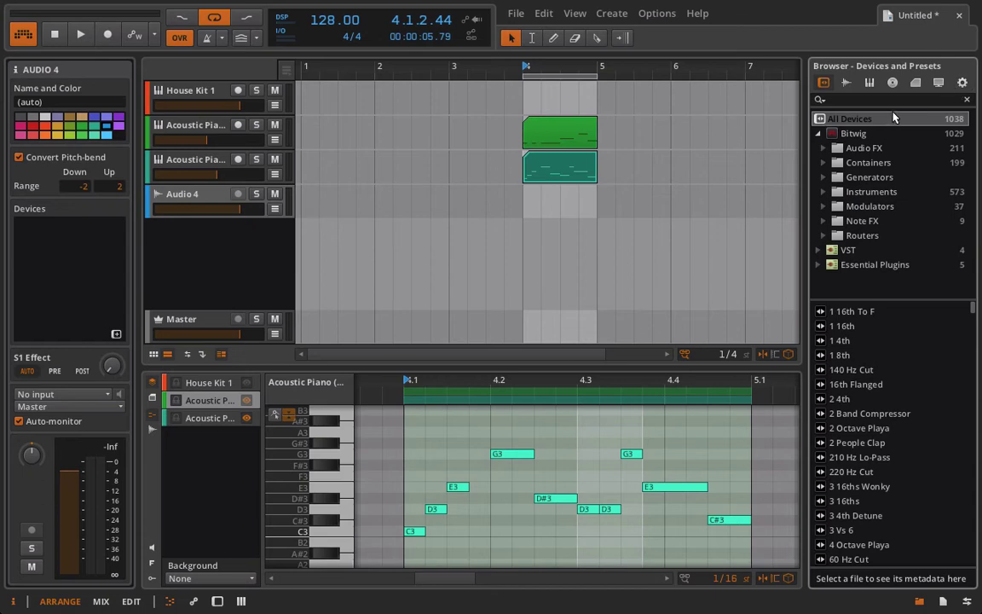
click(892, 83)
click(865, 148)
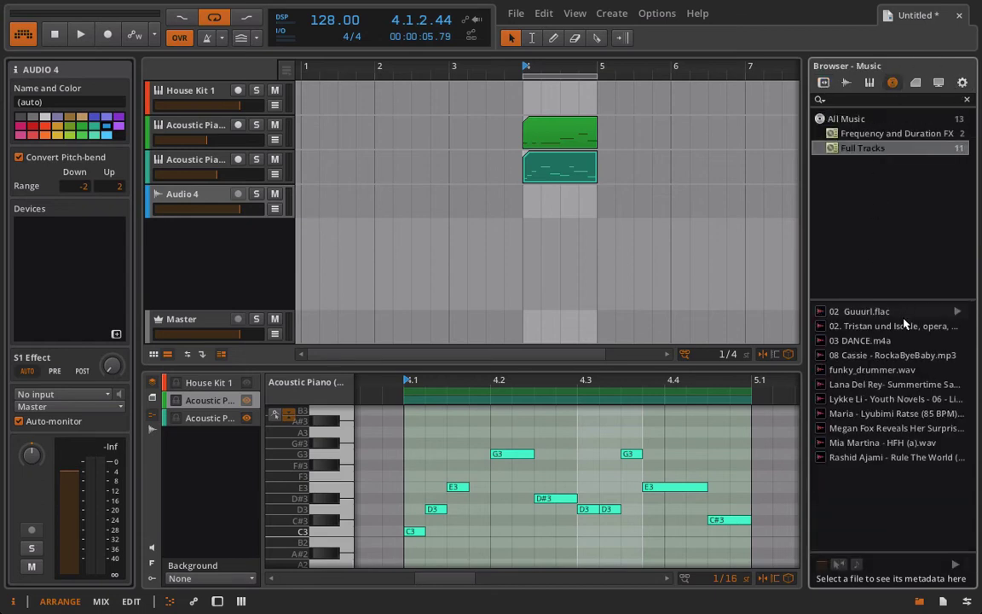
drag(882, 376, 526, 211)
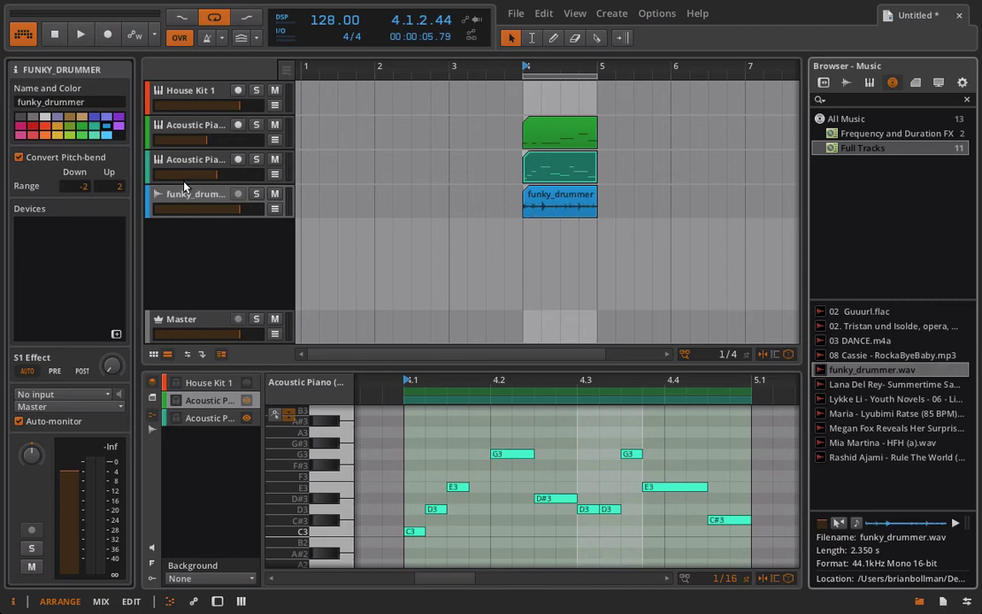
- Solo the funky_drummer track, play the loop, lower the track's volume and unsolo it
right_click(248, 198)
click(200, 209)
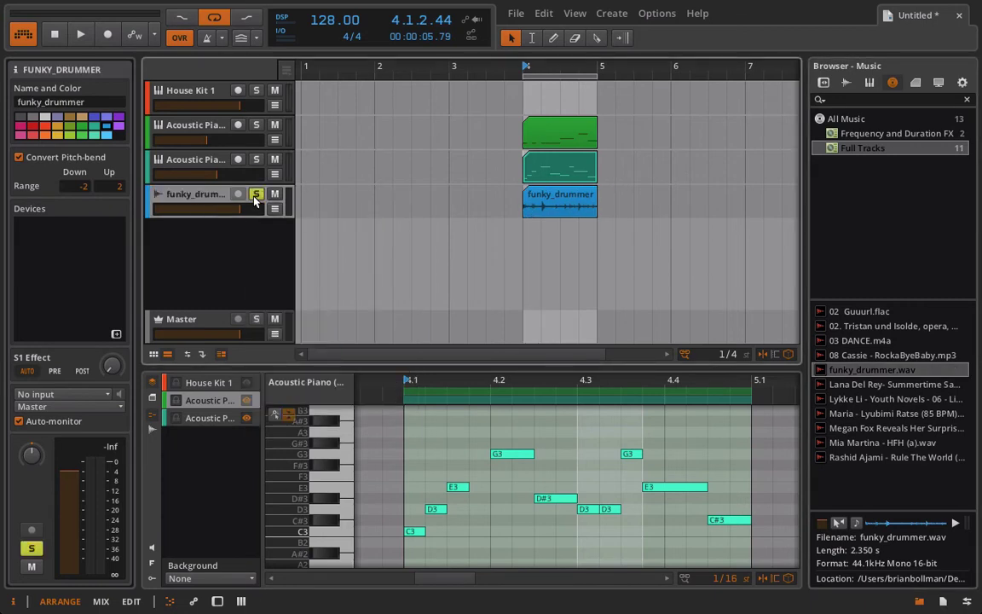
key(space)
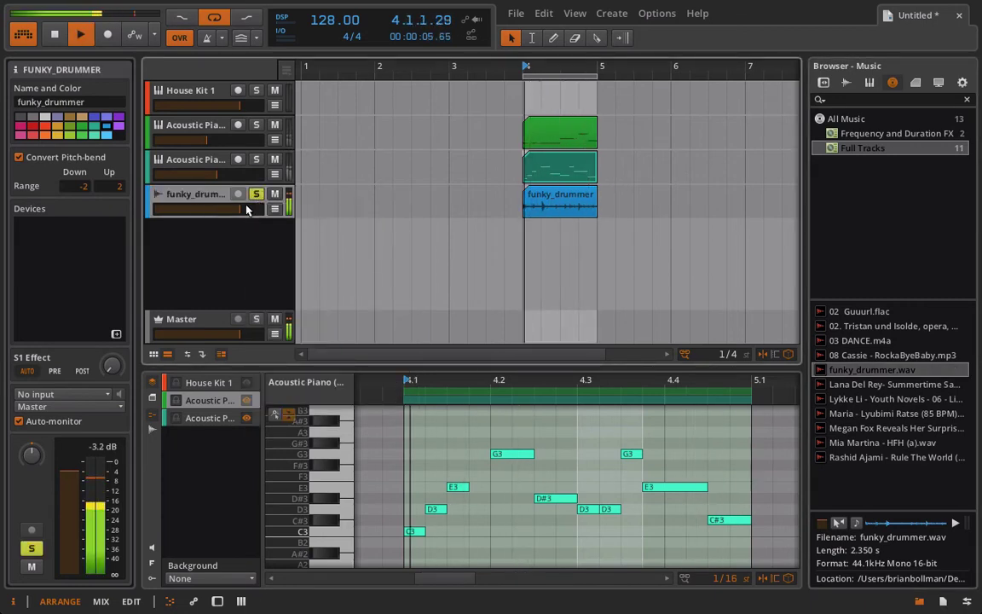
drag(246, 209, 221, 214)
click(257, 196)
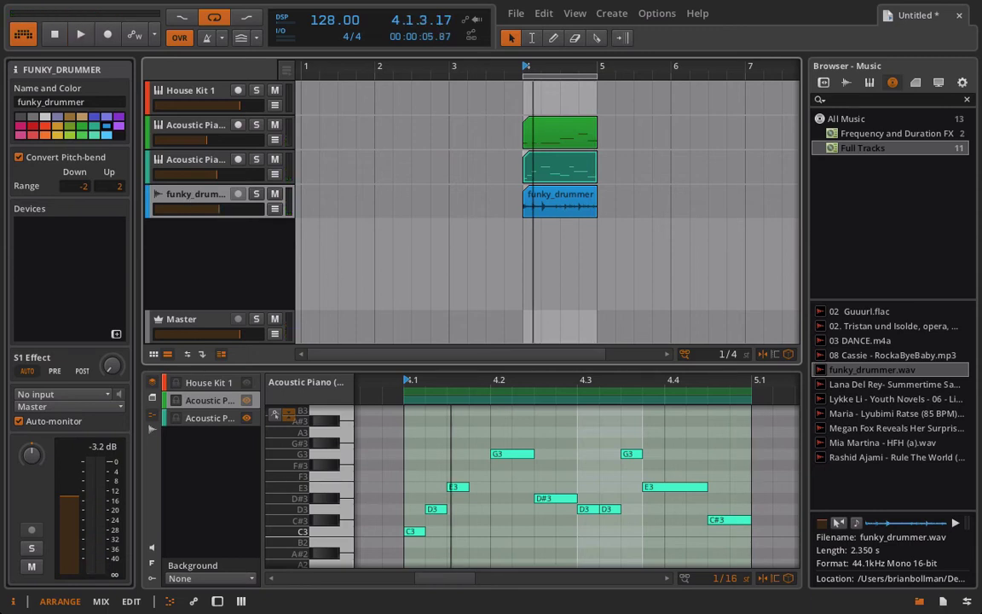
- Enlarge the layered note editor with the browser and inspector hidden, and show funky_drummer as its background waveform
click(135, 602)
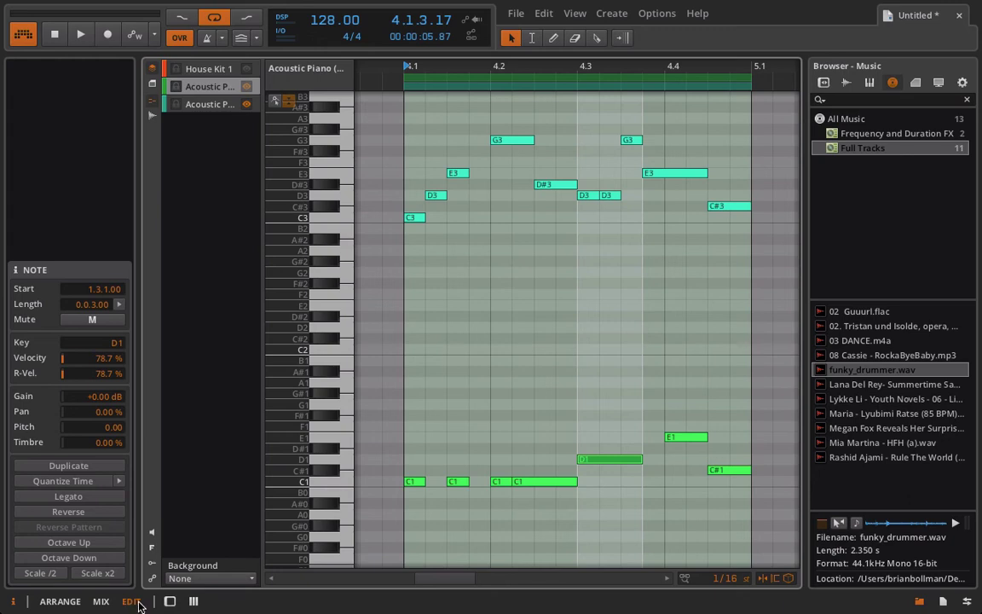
click(919, 602)
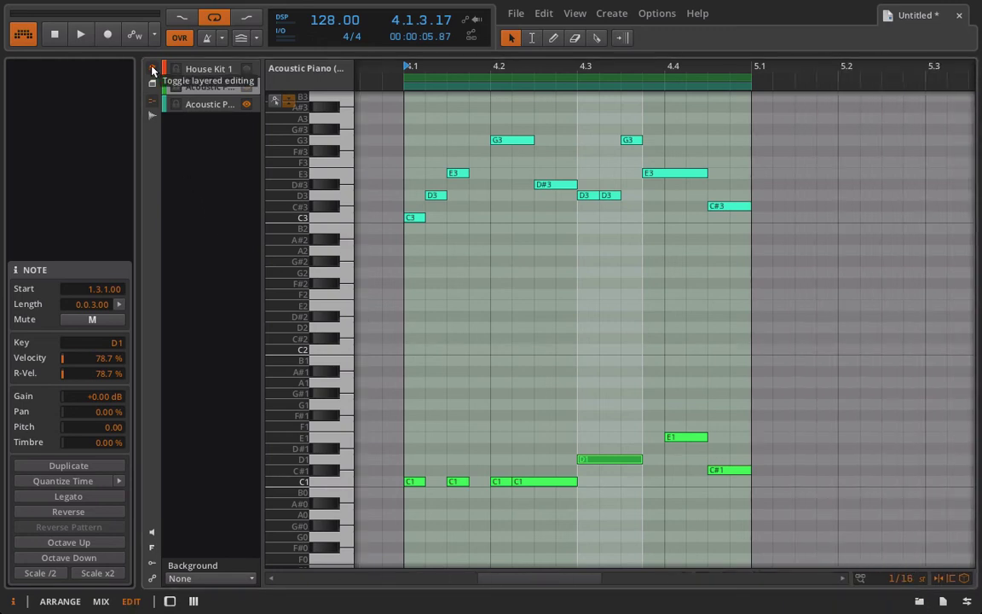
click(212, 577)
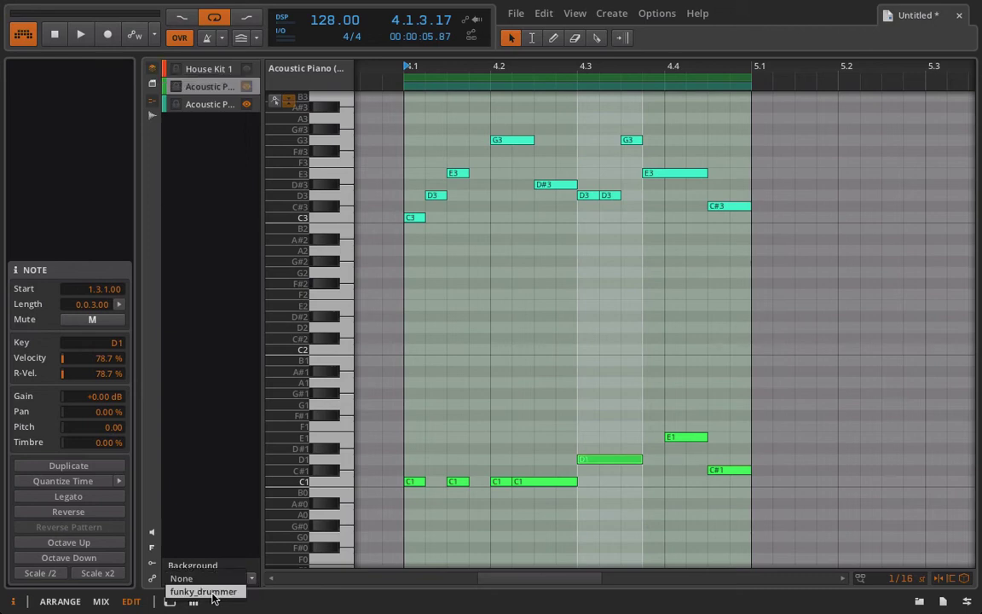
click(205, 591)
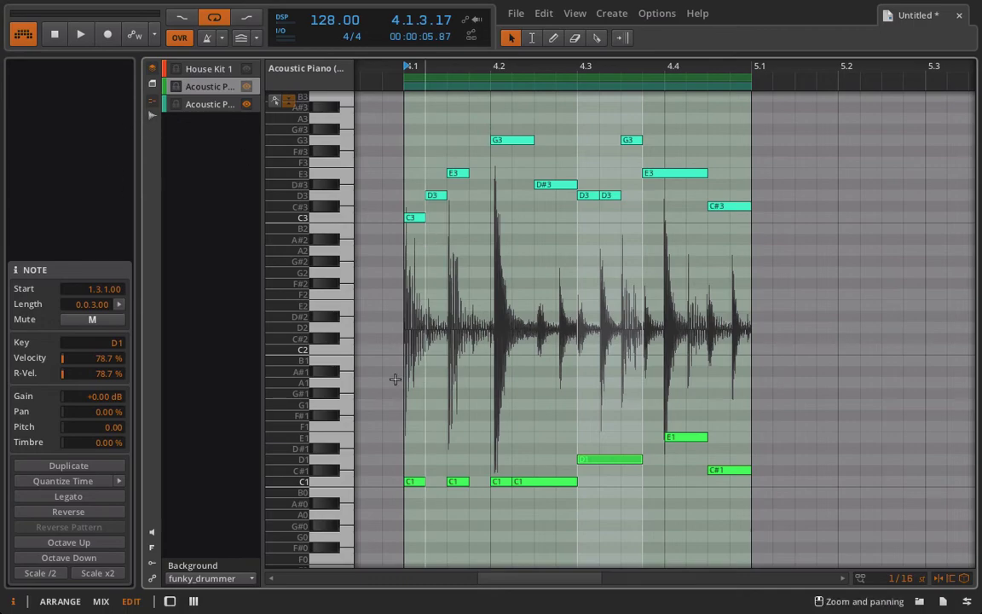
drag(447, 73, 381, 144)
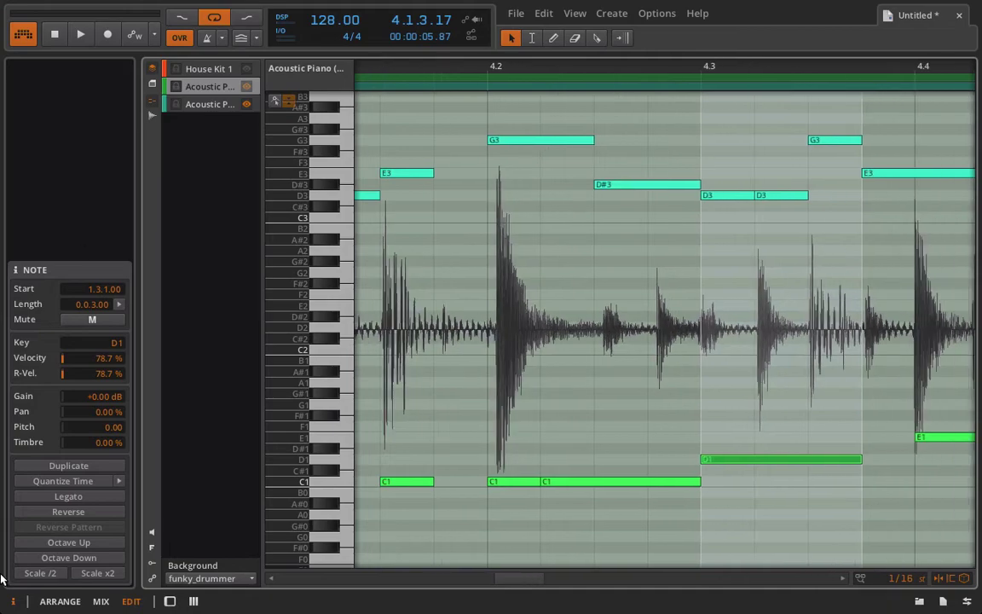
click(13, 601)
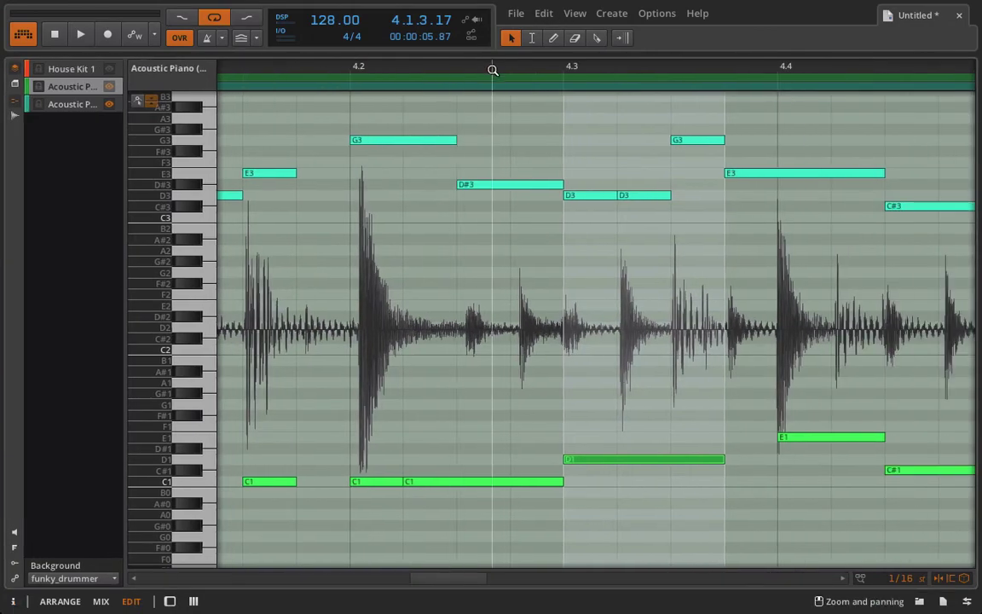
drag(491, 68, 512, 53)
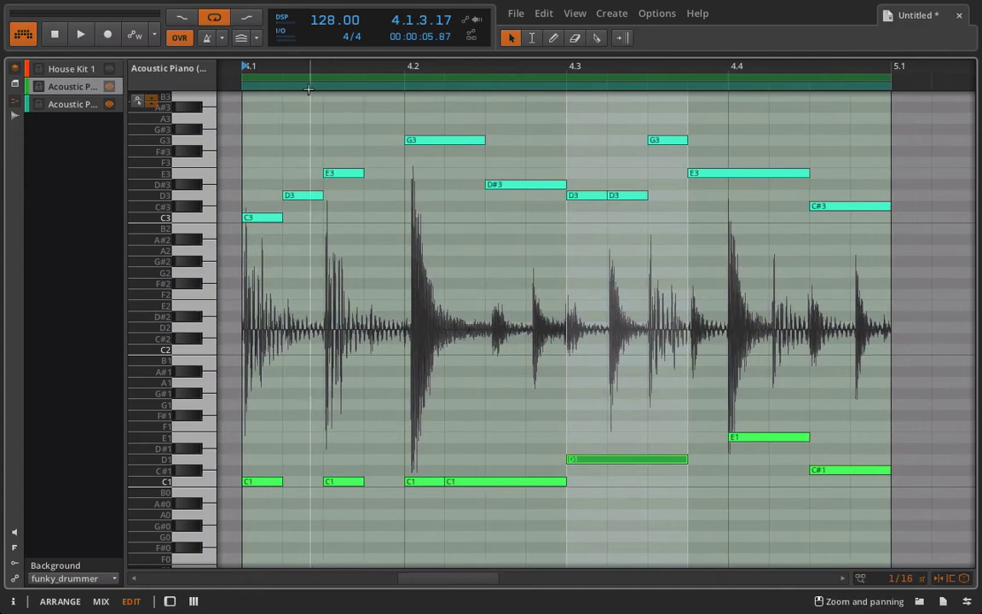
- Shift the D3, E3 and C1 notes between 4.1 and 4.2 slightly later to line up with the background drum hits
drag(295, 66, 326, 194)
click(307, 197)
key(space)
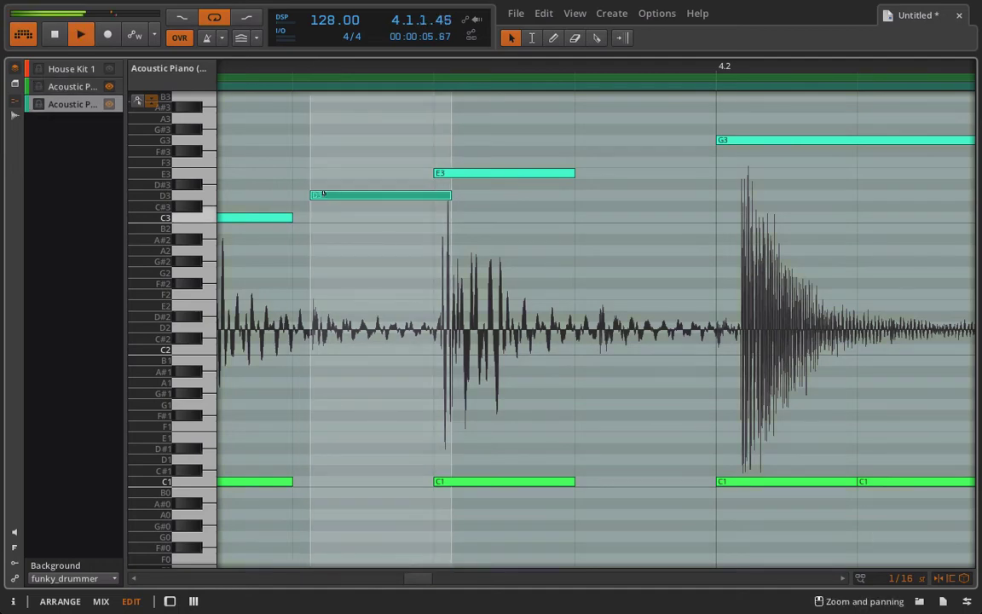
click(464, 174)
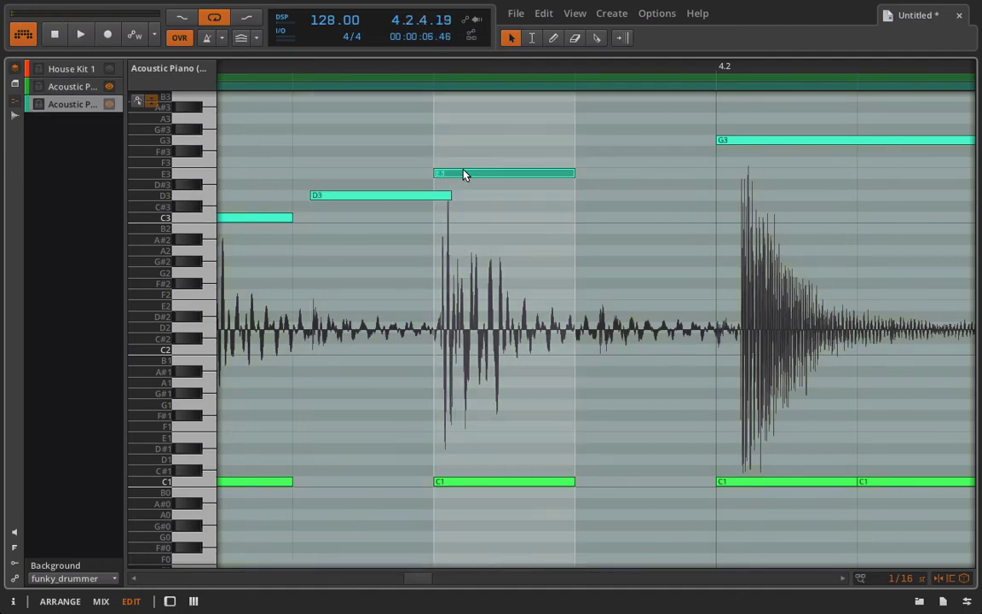
drag(463, 174, 483, 177)
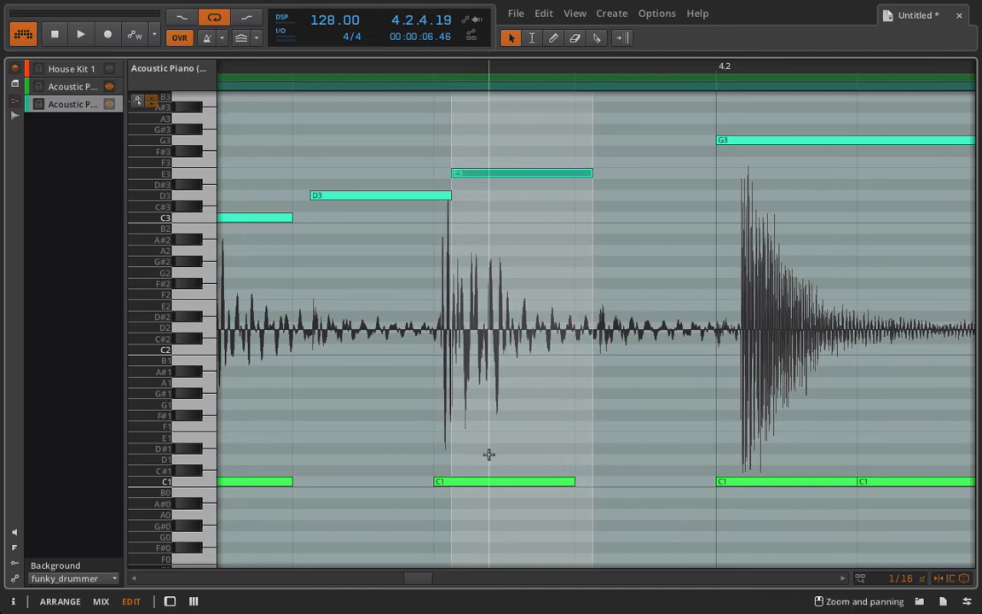
drag(457, 486, 478, 489)
- Play the loop and shift the D#3 note between 4.2 and 4.3 slightly later onto its drum hit
scroll(510, 484, right, 3)
drag(602, 501, 606, 377)
scroll(606, 378, up, 1)
scroll(606, 378, right, 1)
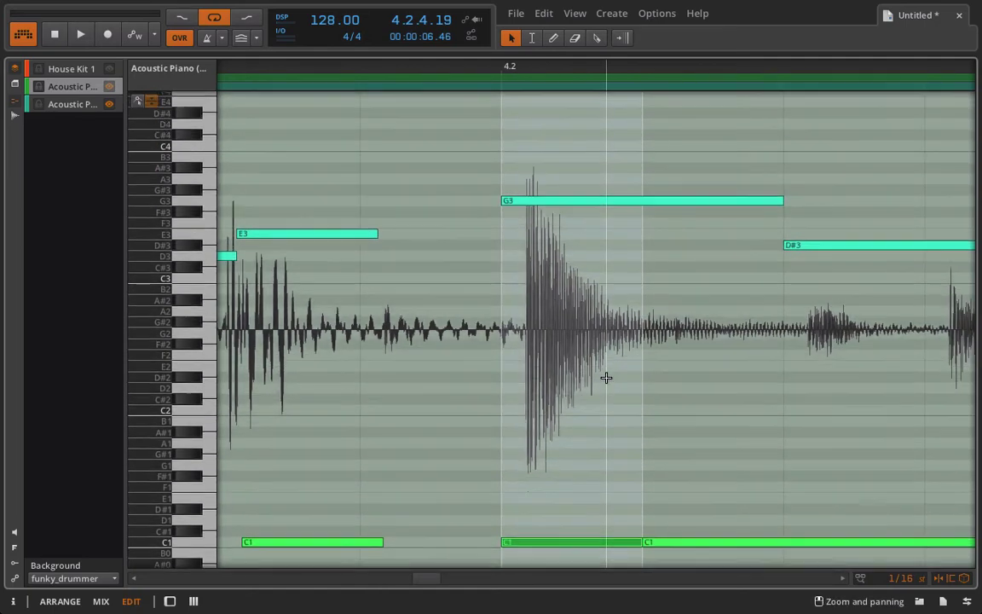
scroll(606, 377, down, 2)
scroll(606, 378, up, 1)
key(space)
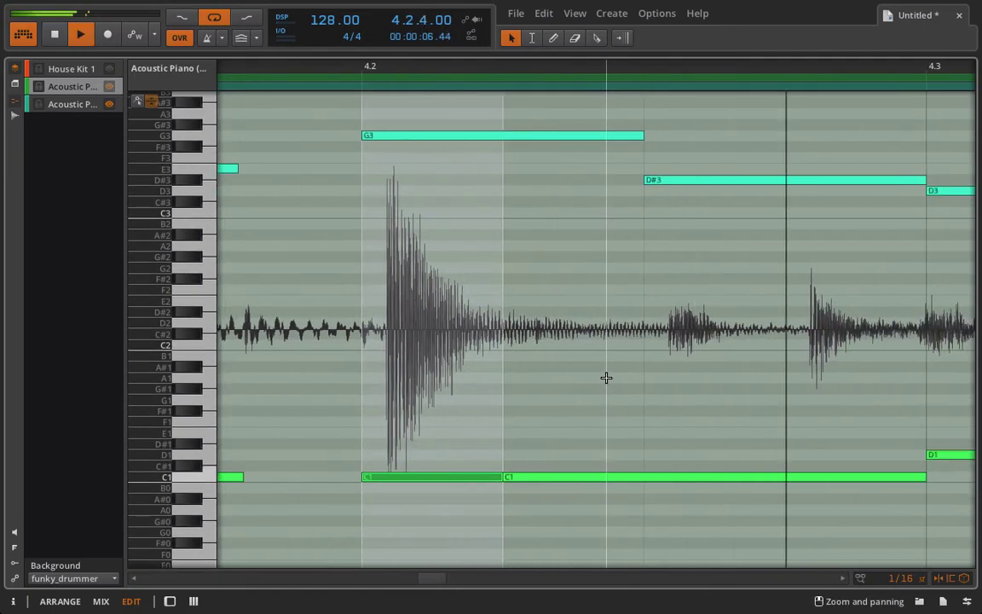
drag(580, 73, 480, 455)
drag(499, 503, 537, 255)
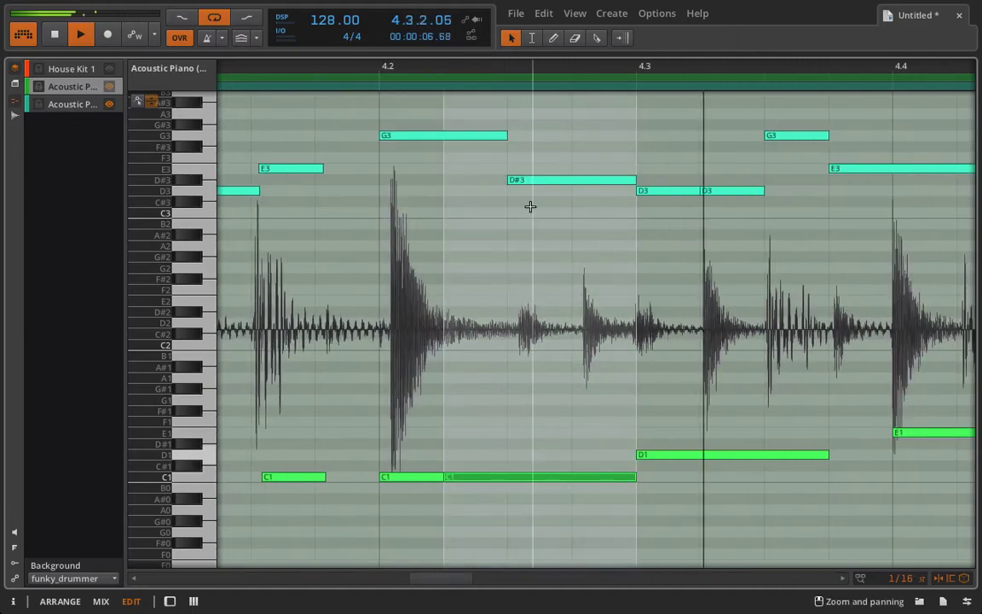
click(523, 173)
drag(522, 180, 555, 185)
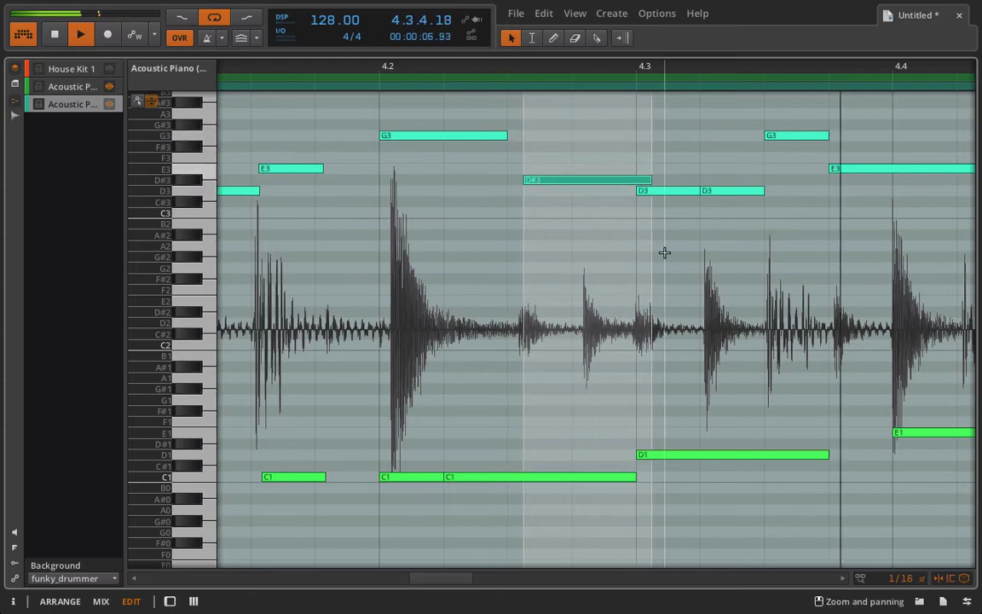
- Lower the second D3 note after 4.3 to C3, and shift the long E3 note before 4.4 slightly later
drag(671, 191, 658, 213)
scroll(706, 211, right, 3)
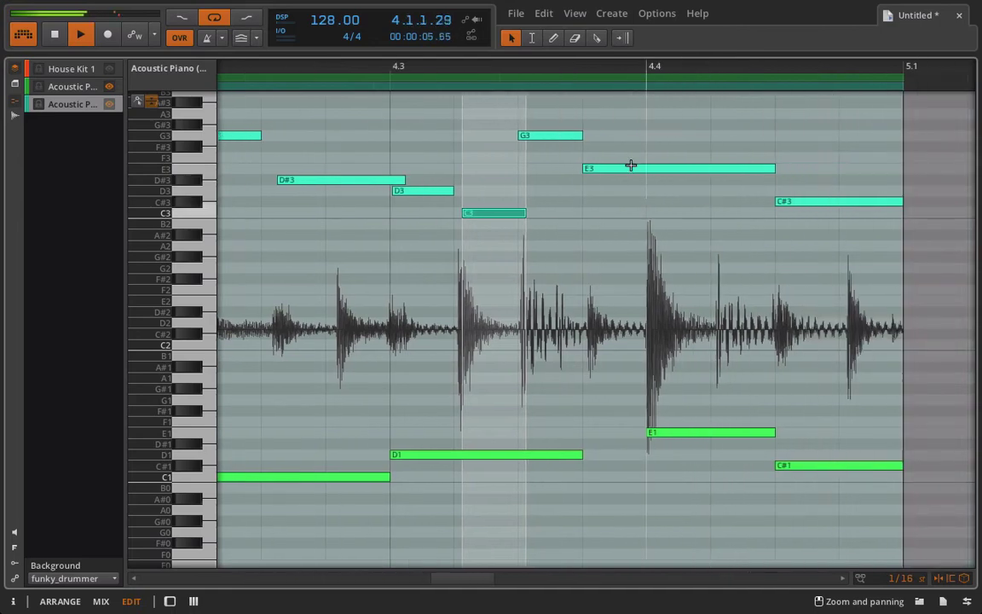
drag(624, 169, 646, 173)
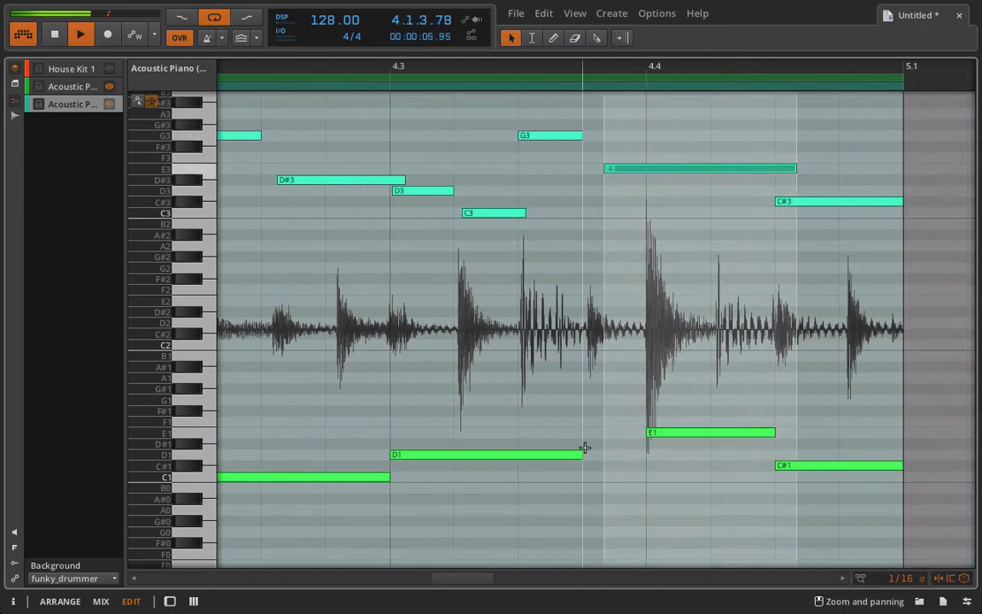
- Extend the end of the D1 note toward 4.4, and trim the starts of the final C#3 and C#1 notes slightly later
drag(581, 453, 621, 453)
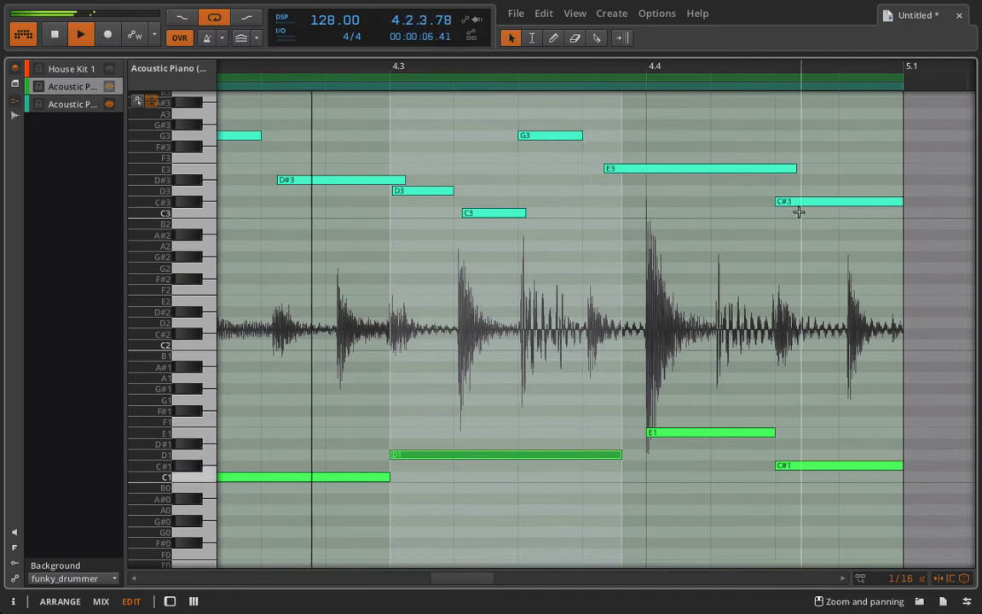
drag(808, 182, 834, 537)
drag(775, 465, 788, 465)
- Lengthen the E1 note slightly at its end and shift it a little later than 4.4
click(773, 429)
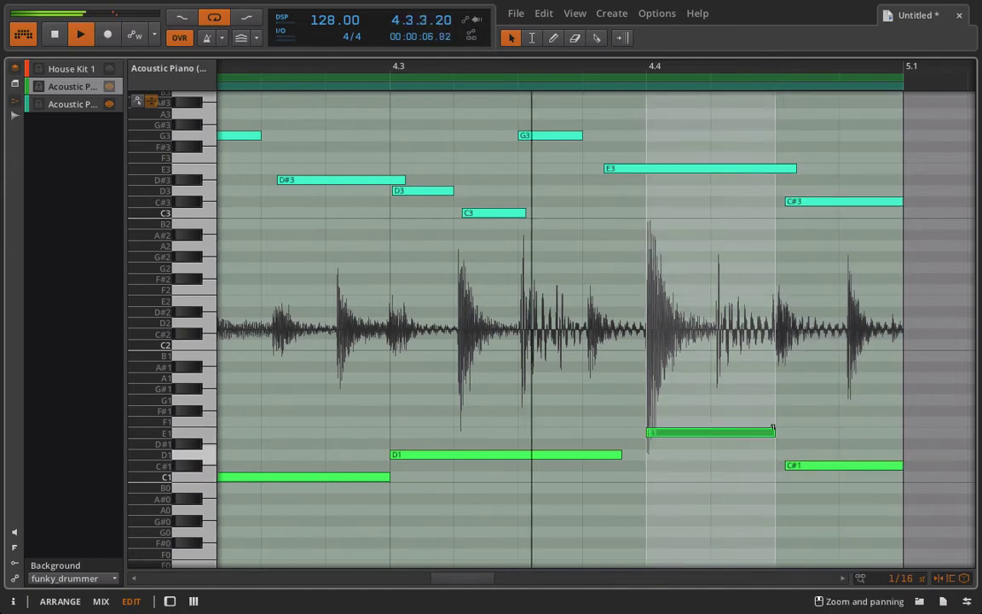
drag(773, 428, 790, 430)
drag(687, 435, 707, 438)
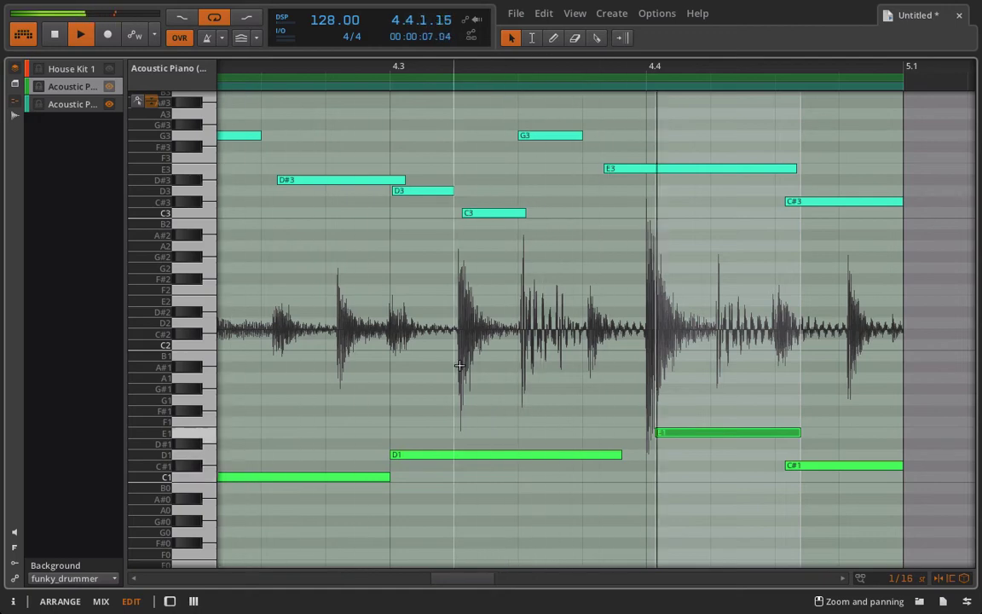
- Shift the D1 note slightly past 4.3 and move the long C1 note before it about a sixteenth later
drag(567, 463, 576, 462)
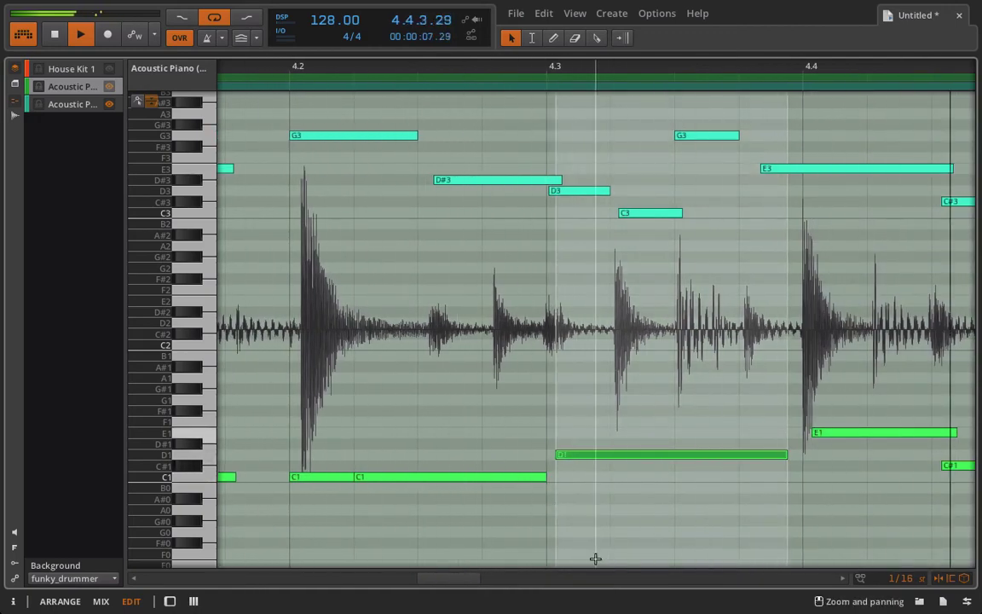
drag(409, 484, 524, 484)
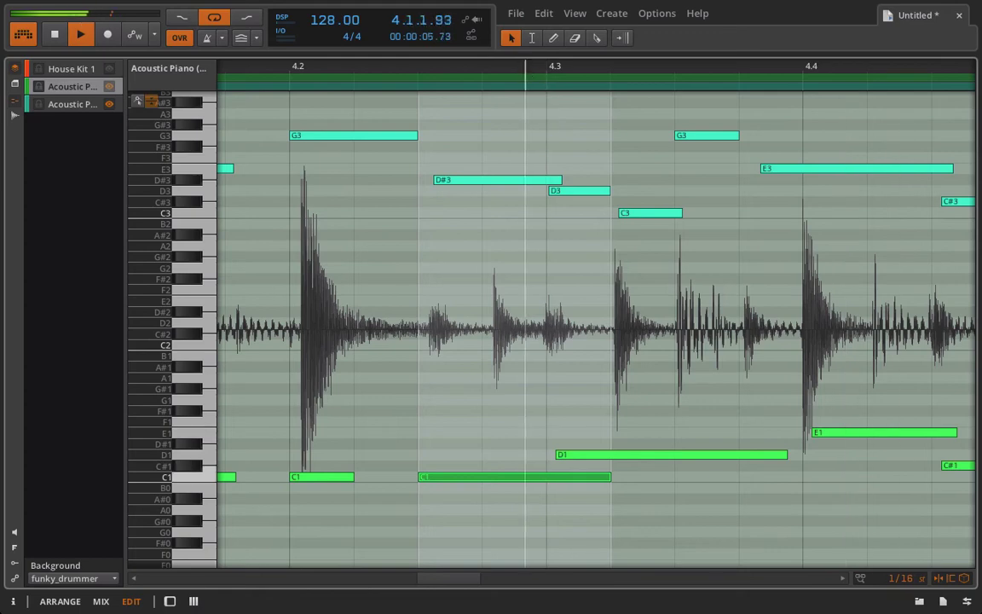
drag(524, 69, 499, 71)
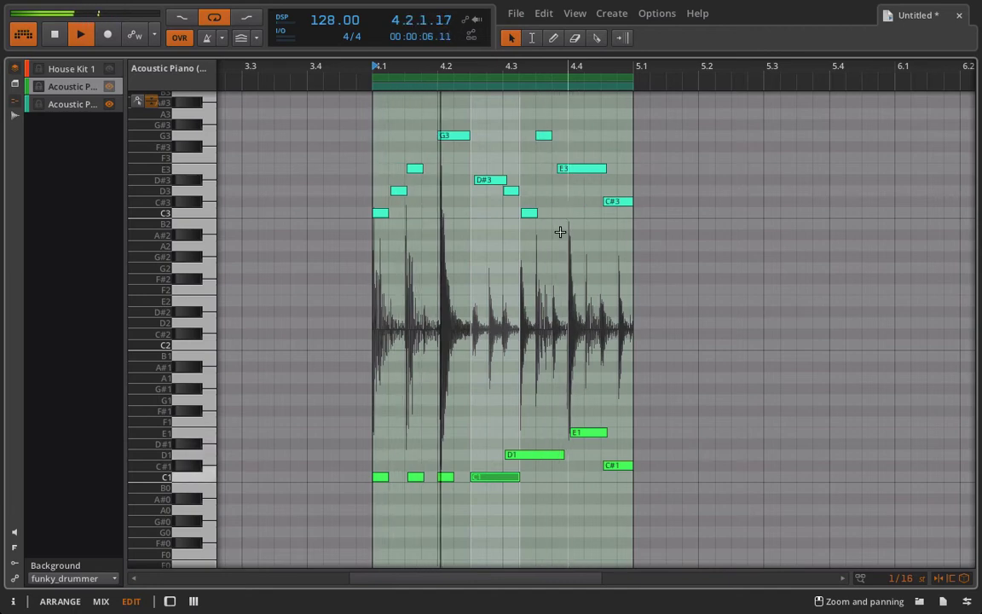
- View the funky_drummer clip in the audio editor and return to note editing
click(14, 120)
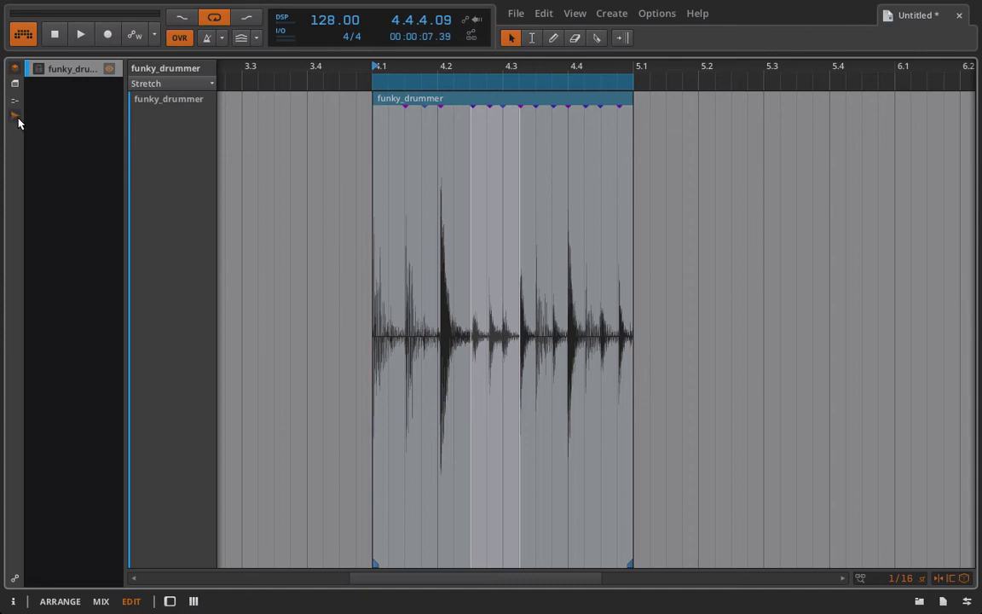
click(19, 102)
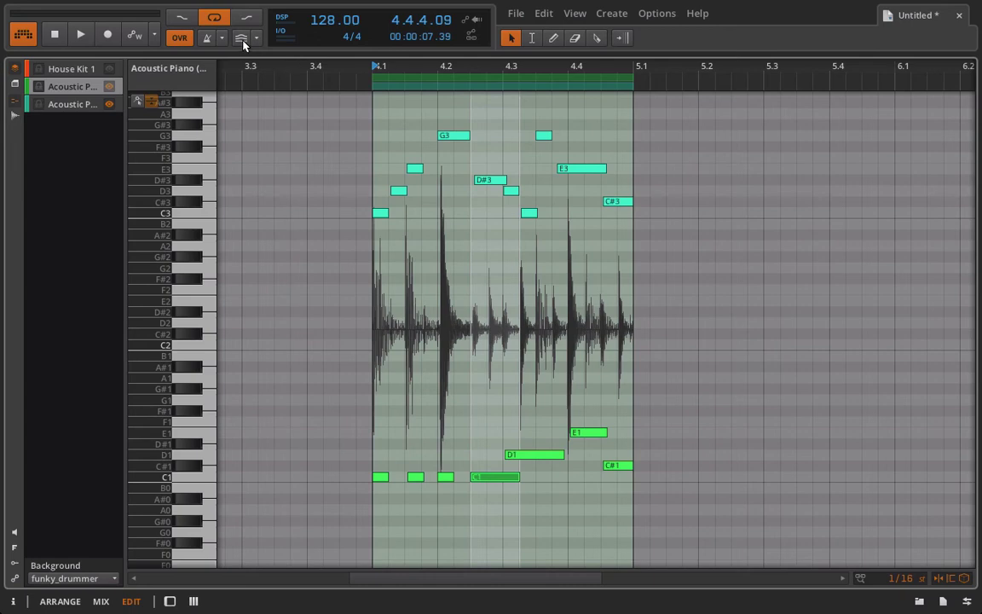
- Delete the bar 4 clips in the arranger, and remove the two Acoustic Piano tracks and the funky_drummer track
key(F7)
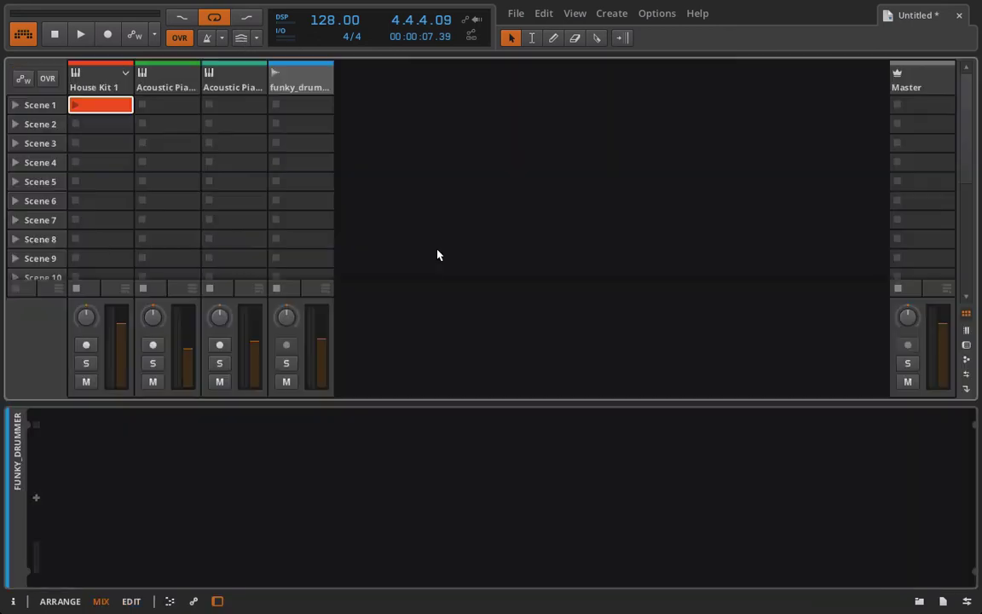
key(F6)
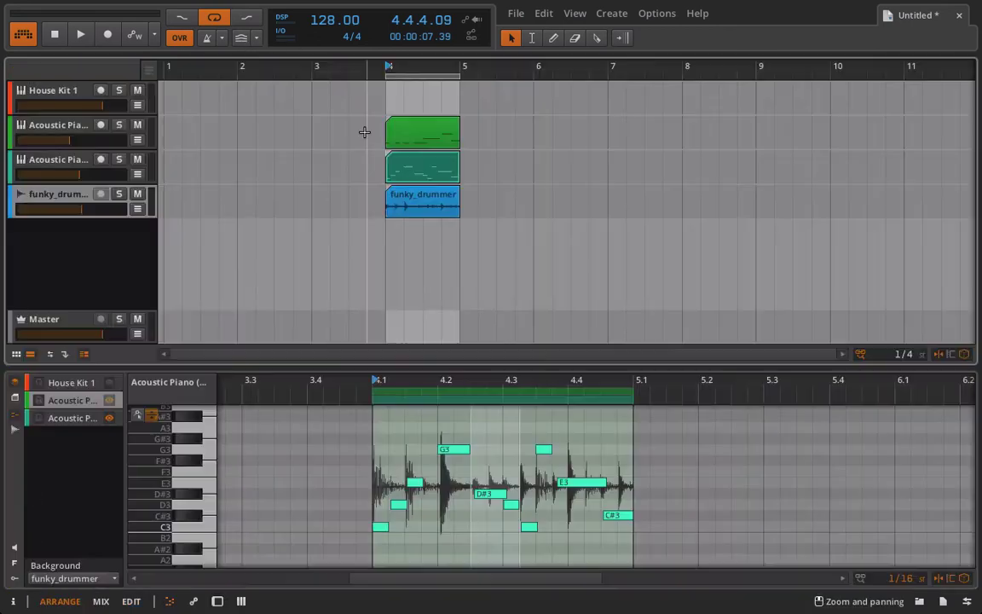
drag(411, 101, 429, 333)
key(Delete)
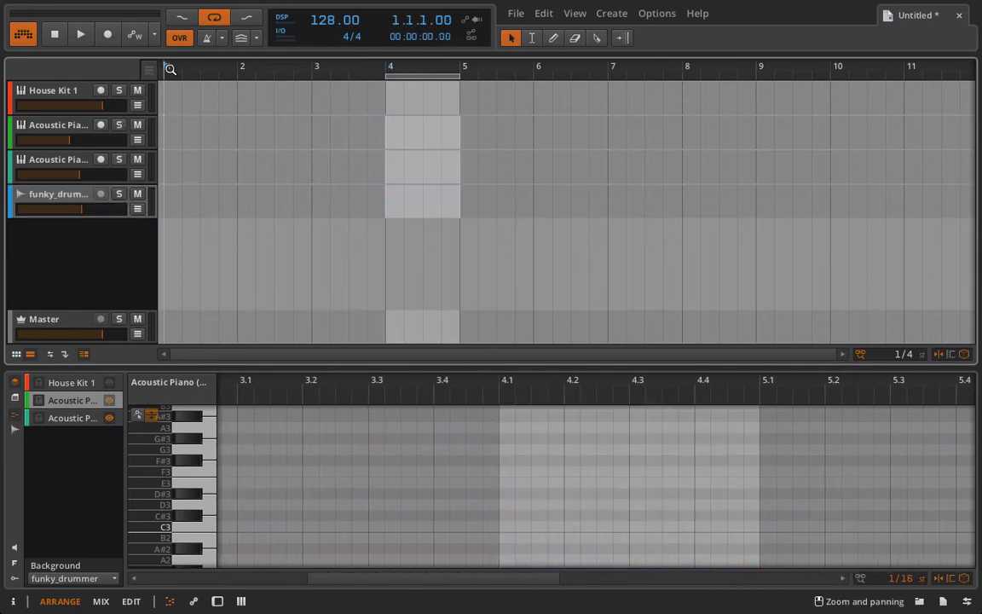
key(Delete)
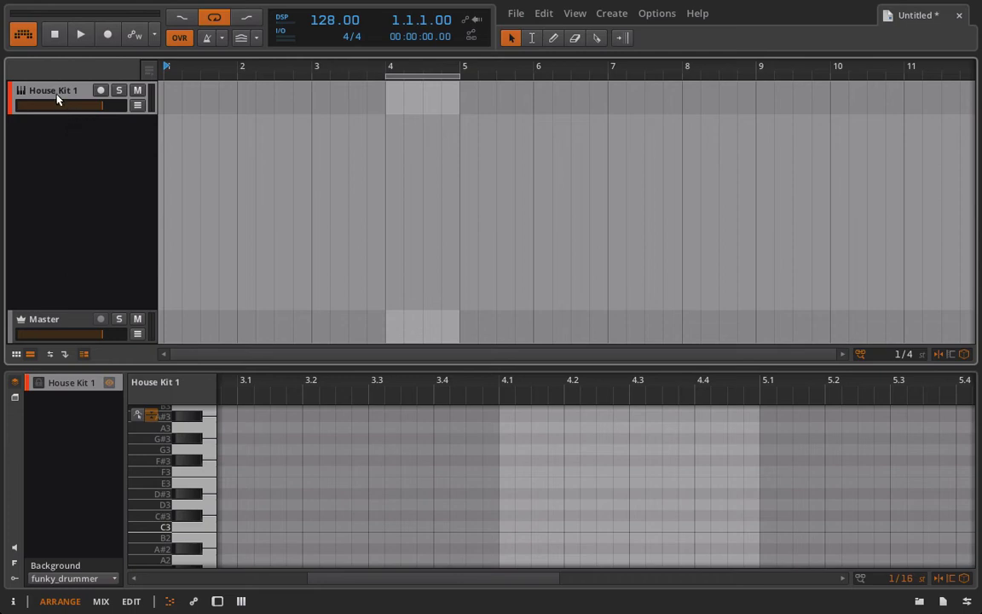
- Open the House Kit 1 launcher clip in Scene 1 for note editing from the mix view, and play it back
key(F6)
double_click(101, 106)
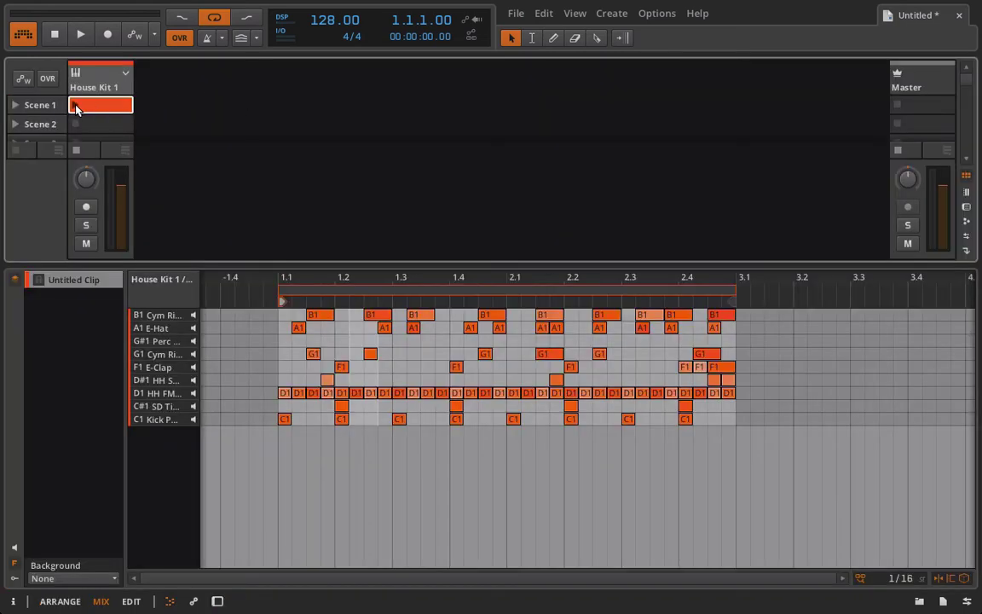
click(75, 106)
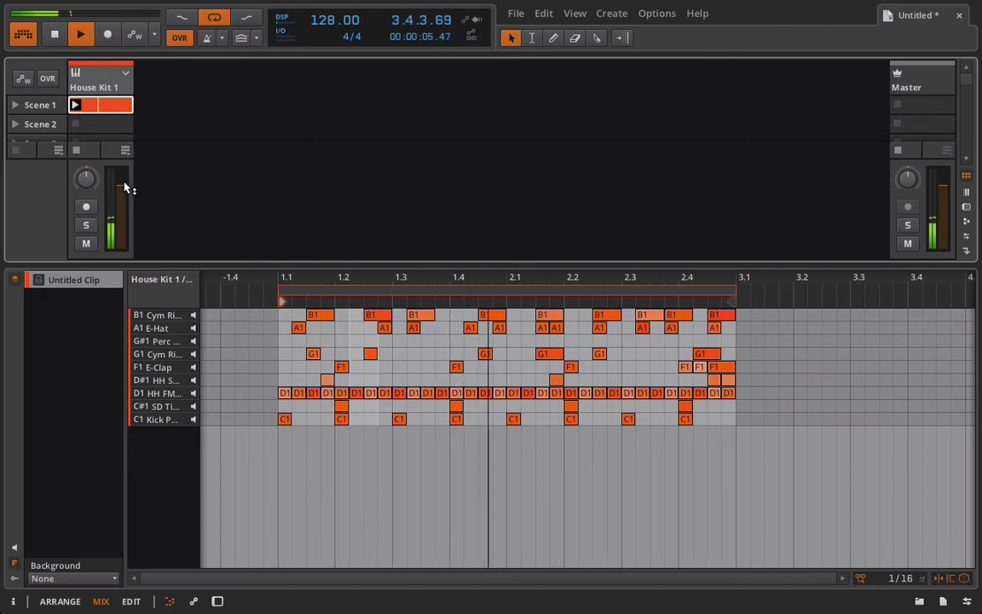
key(space)
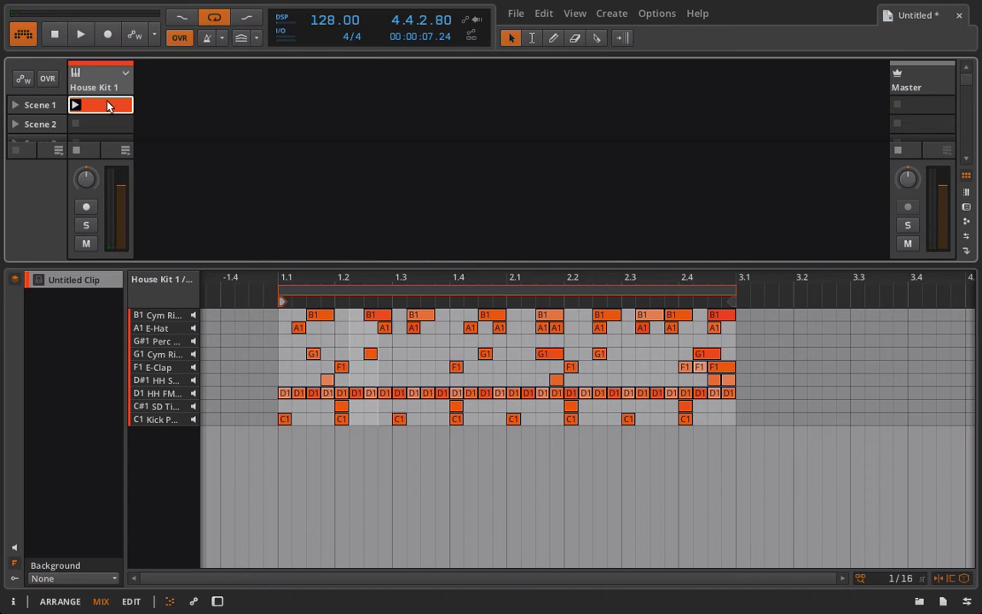
- Show the inspector, turn off layered editing, and switch the House Kit 1 clip between the piano keyboard and named drum lanes
click(11, 569)
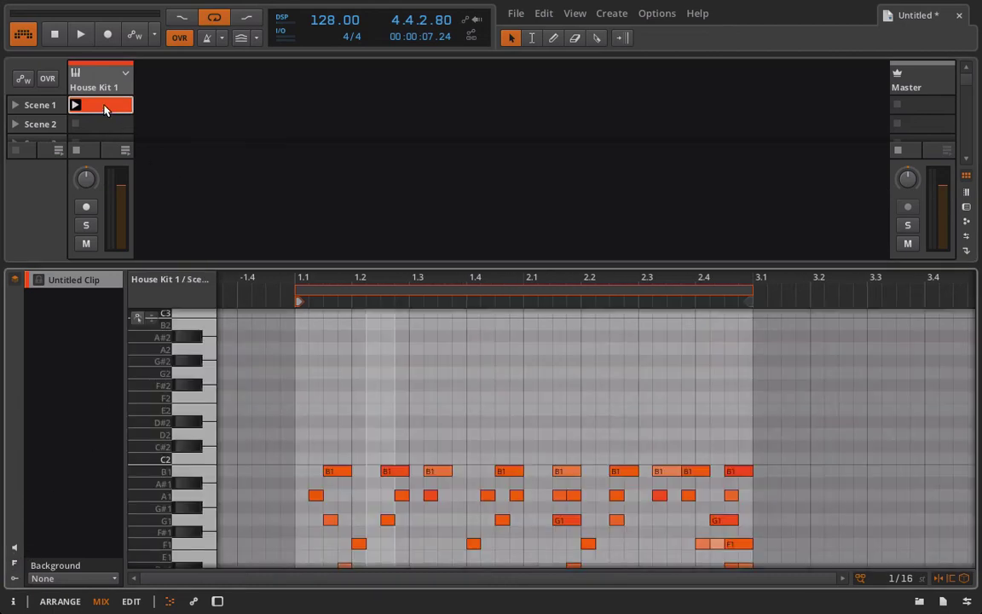
click(14, 601)
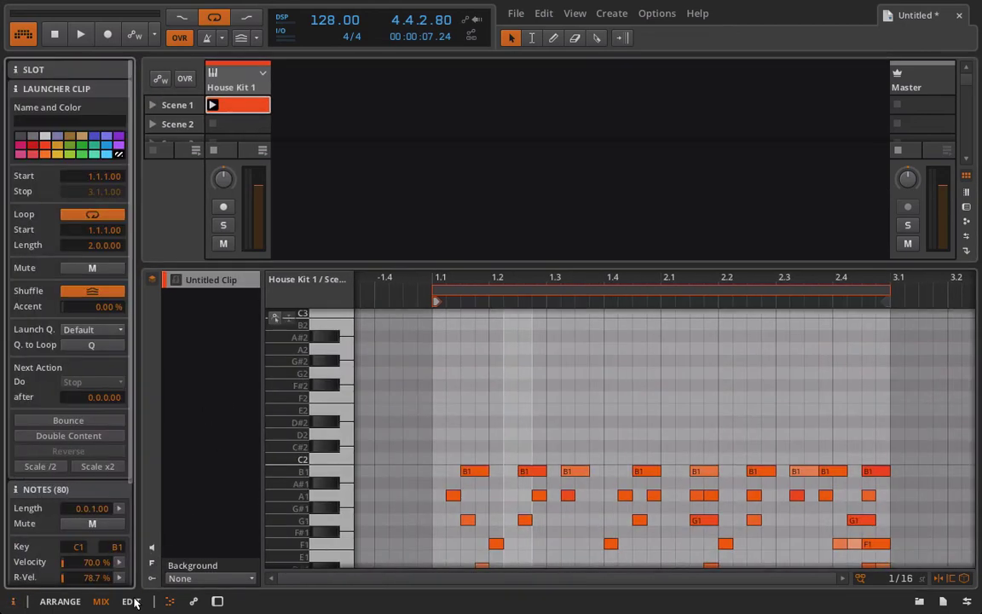
click(153, 279)
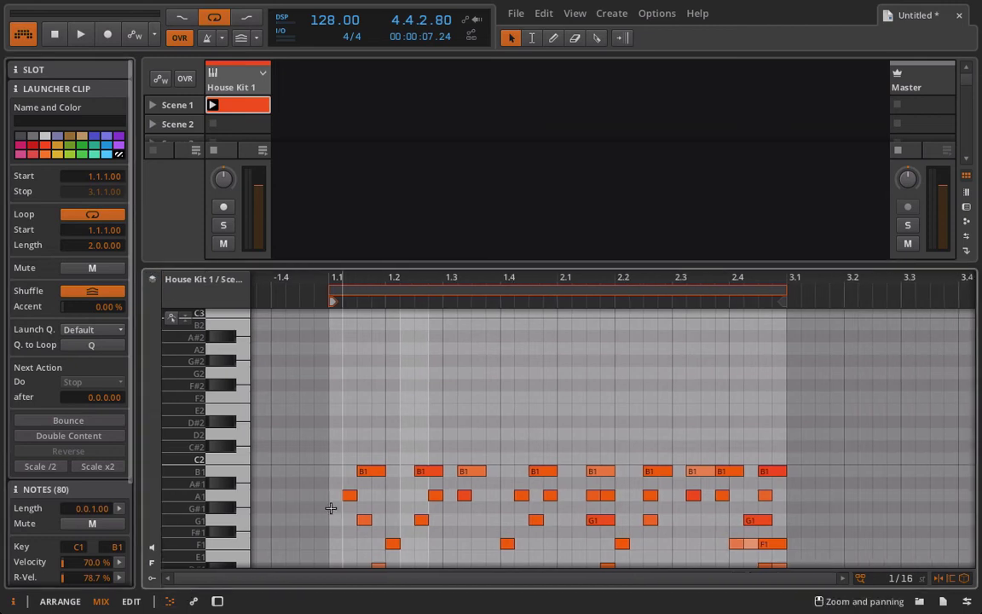
scroll(212, 559, down, 1)
click(151, 563)
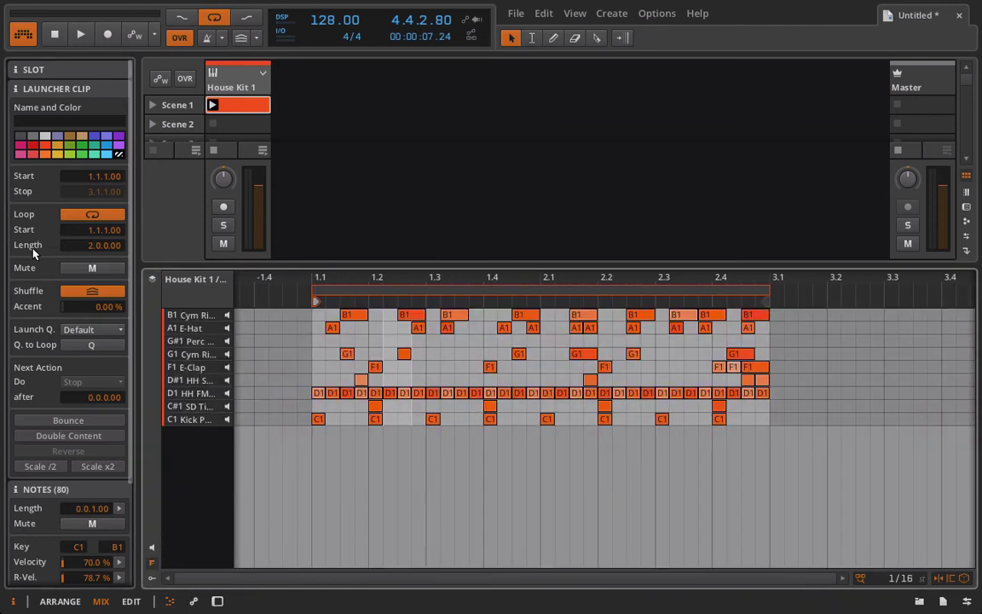
- Turn off shuffle for the House Kit 1 launcher clip and view the global groove settings
click(77, 294)
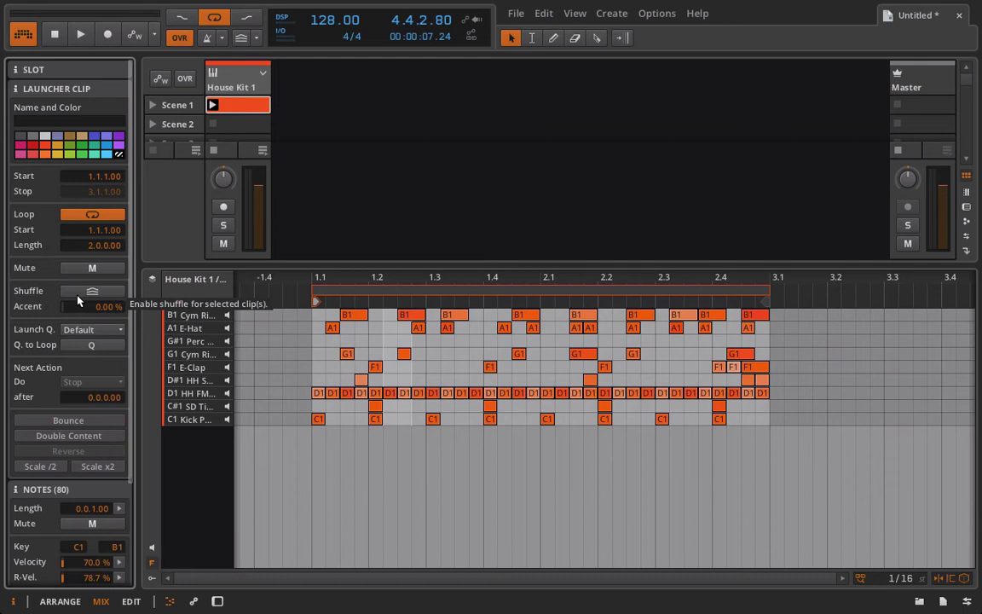
click(257, 39)
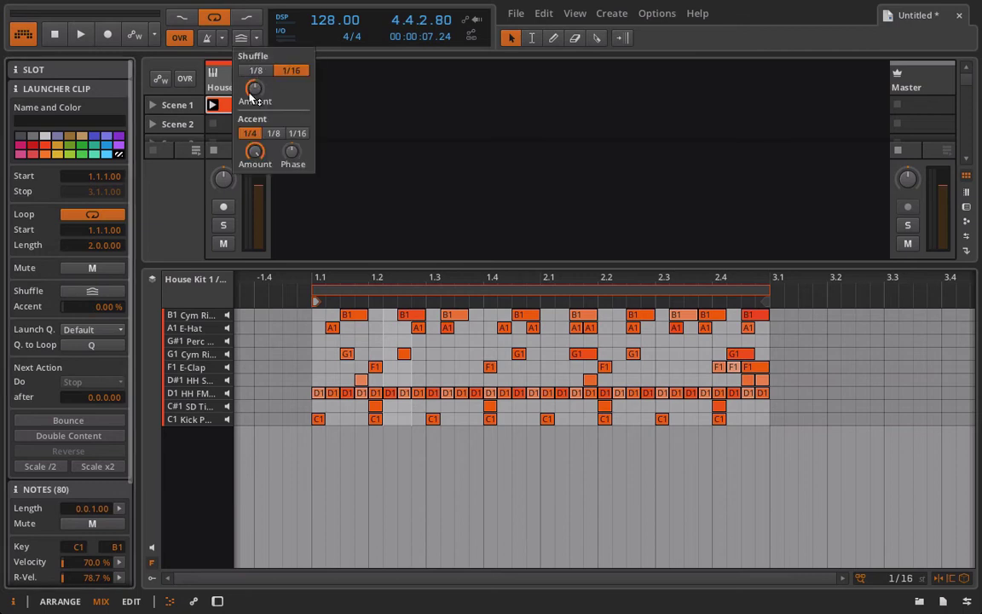
click(259, 40)
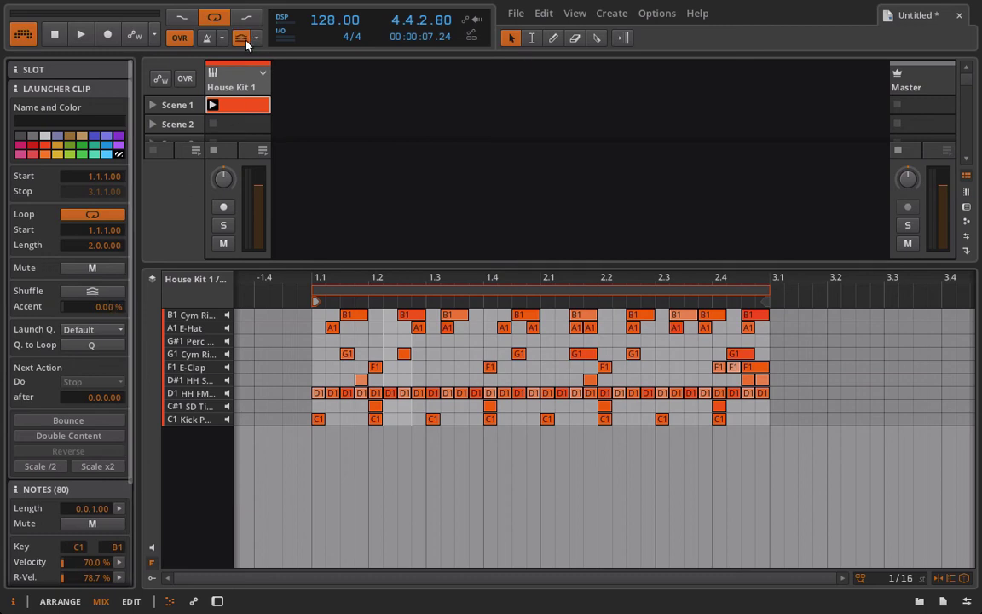
- Start playback, raise the global 1/16 shuffle amount, and enable the global groove
key(space)
click(240, 38)
drag(254, 88, 254, 48)
click(255, 42)
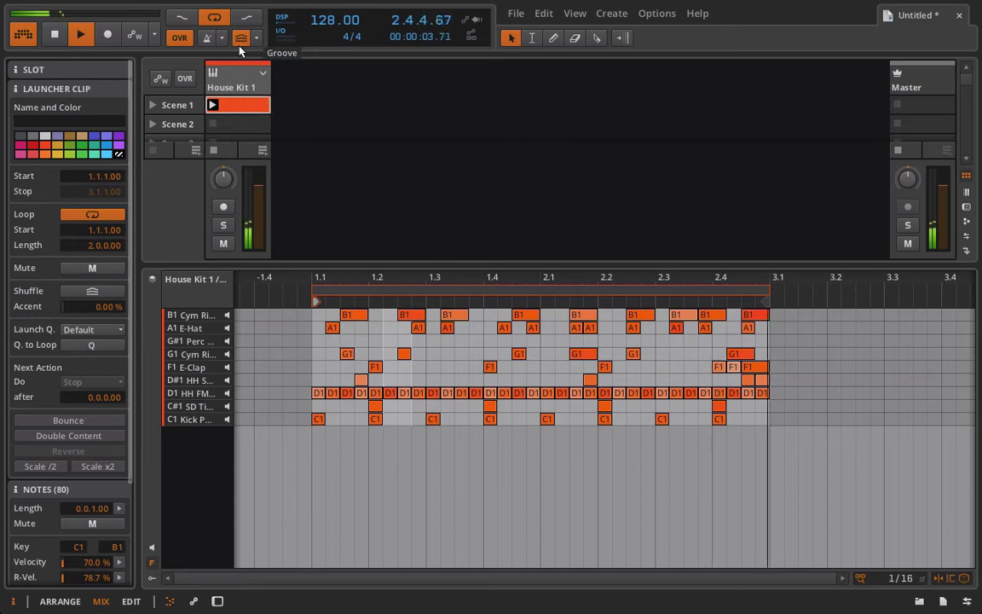
click(242, 39)
click(243, 39)
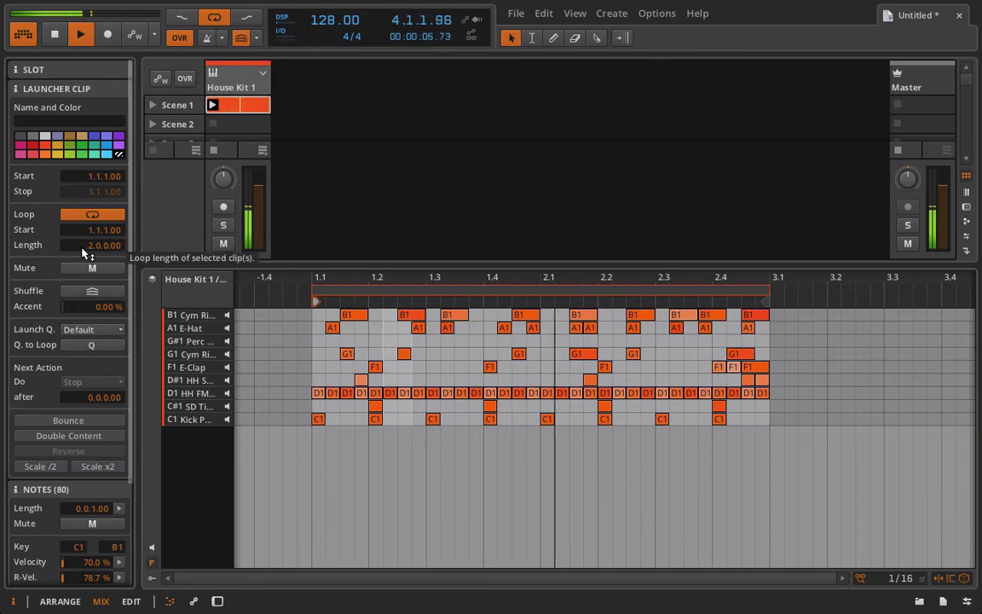
- Enable shuffle for the House Kit 1 clip and play it back briefly with the global groove on
key(space)
click(92, 291)
key(space)
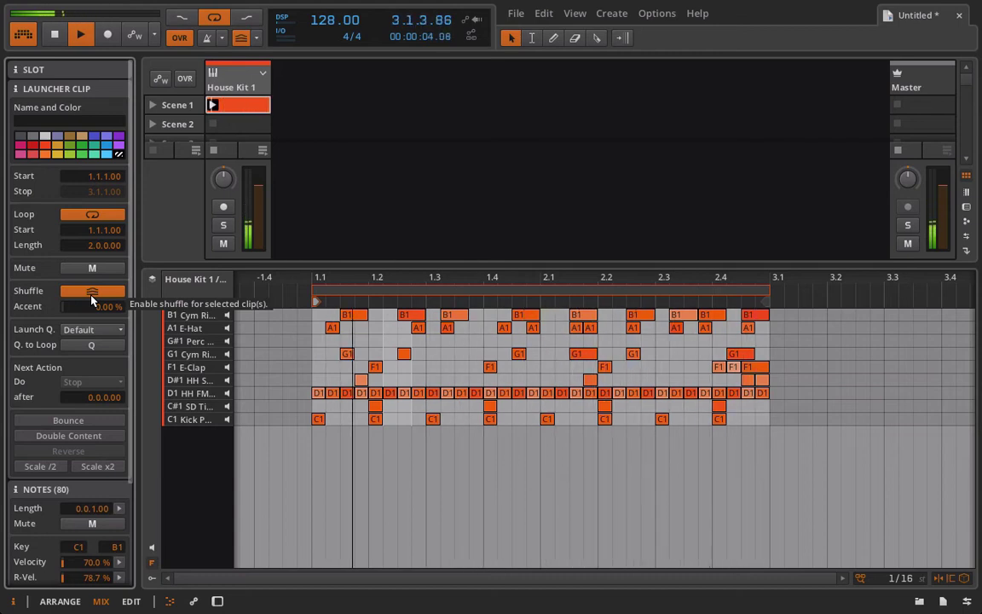
key(space)
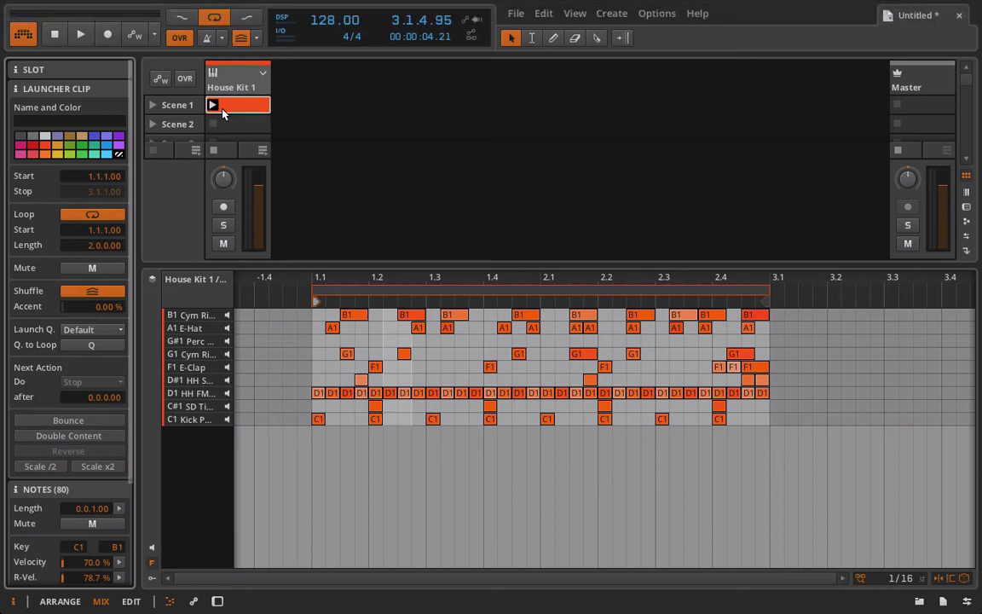
- Lower the global groove's accent amount and set the clip's own accent to 35%
click(230, 38)
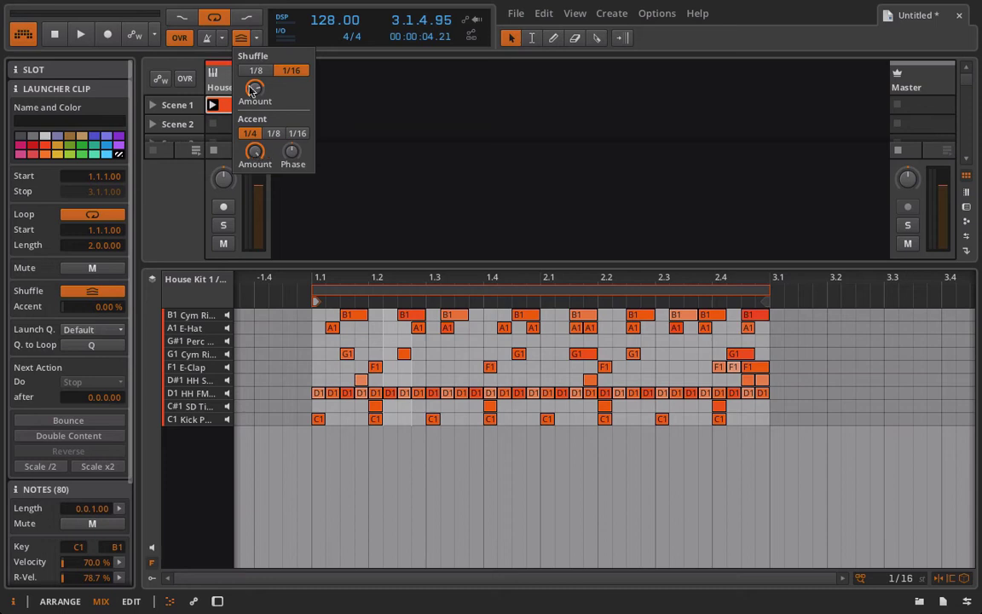
drag(253, 158, 253, 158)
click(148, 282)
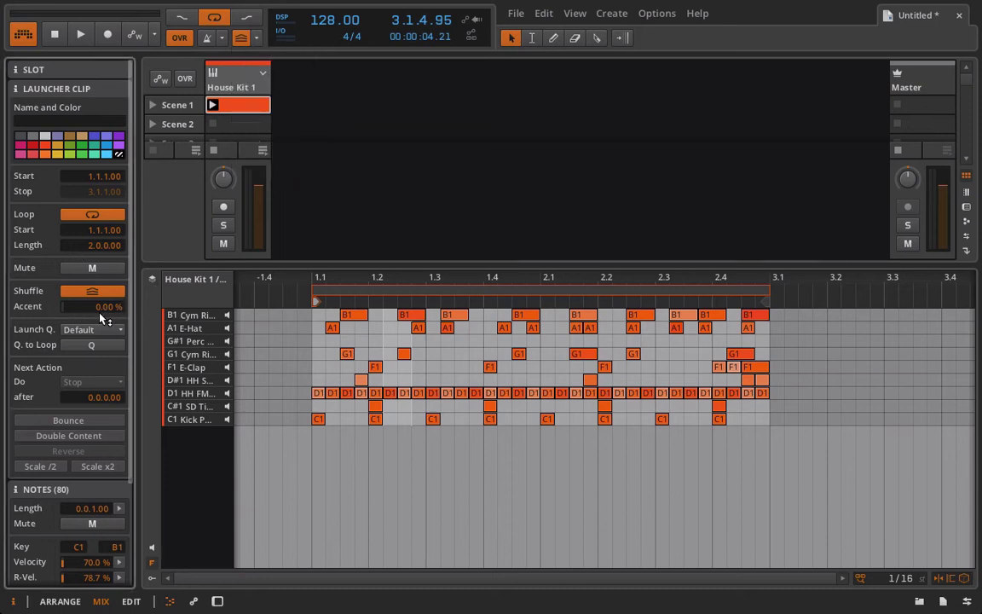
click(254, 38)
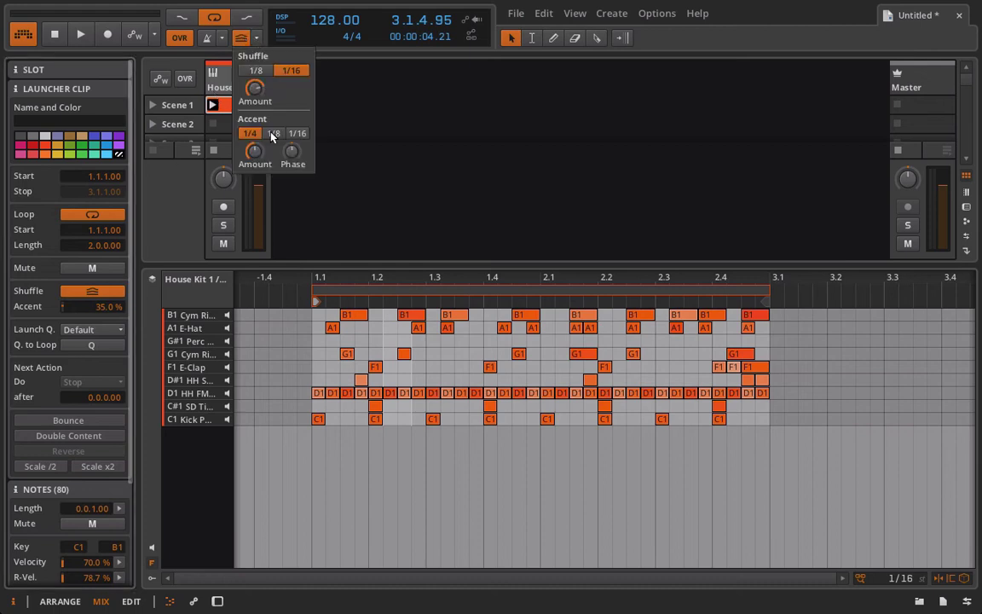
click(257, 40)
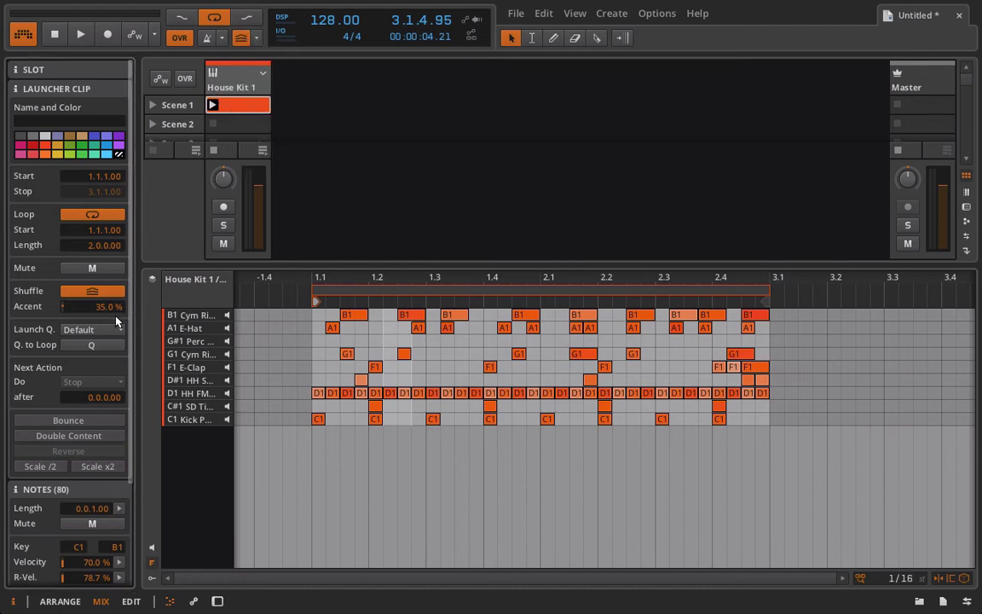
- Raise the clip's accent to 41%, start playback, and reduce the accent to 8% while listening
drag(104, 311, 103, 301)
key(space)
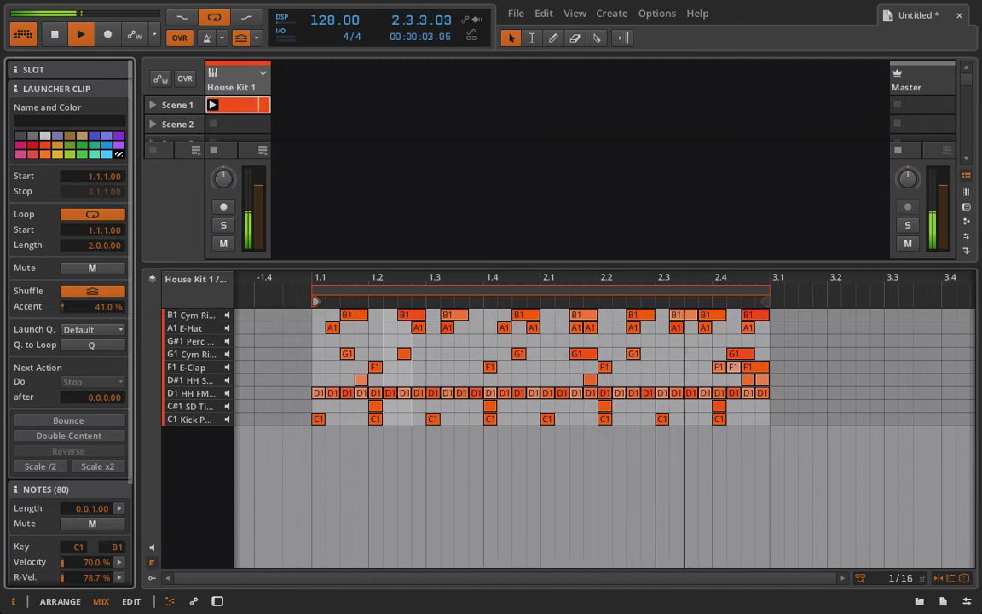
drag(112, 305, 113, 334)
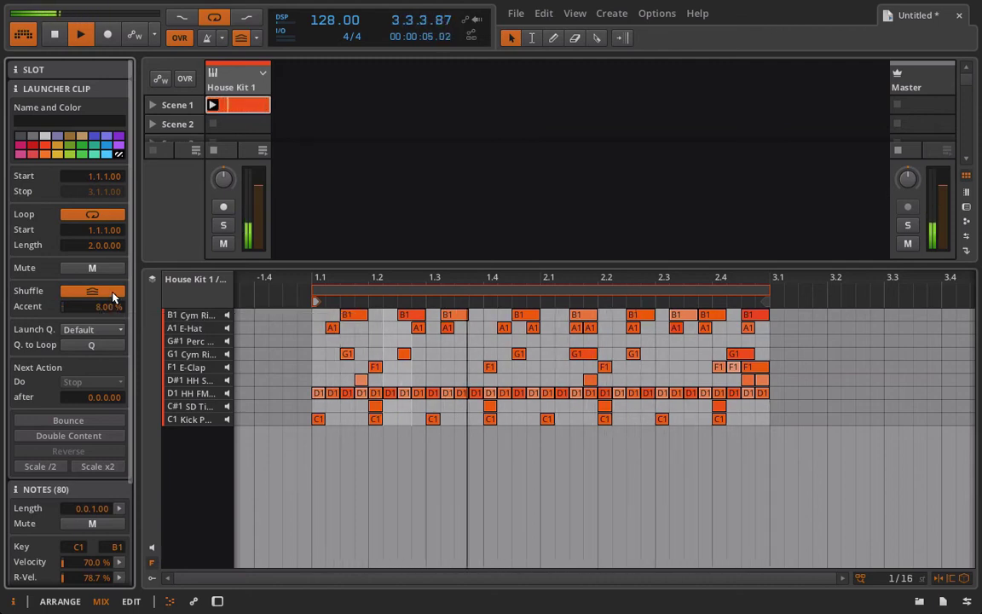
- Compare the playing clip with its shuffle disabled and re-enabled, and raise the system volume
click(255, 39)
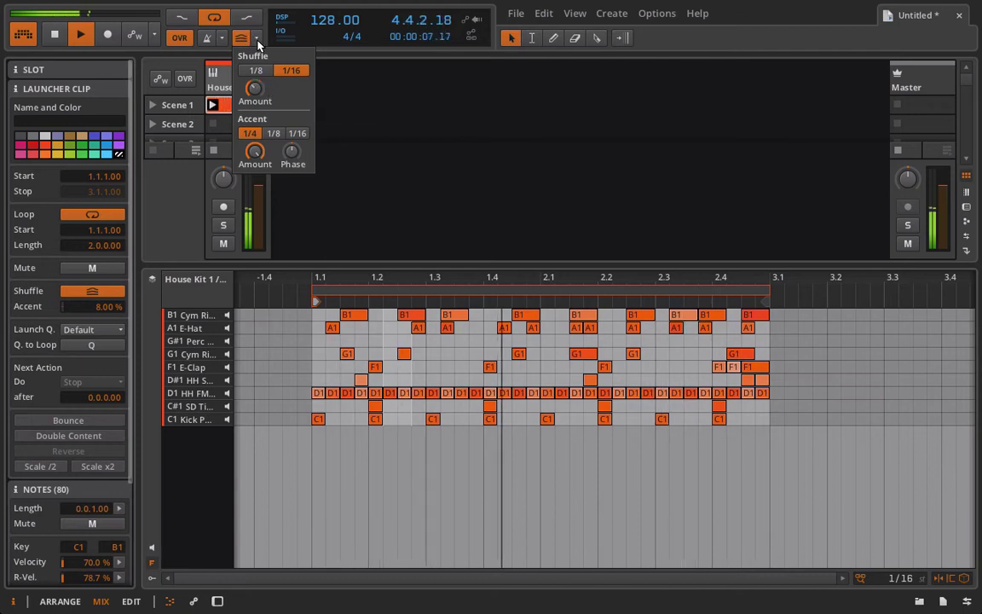
click(115, 292)
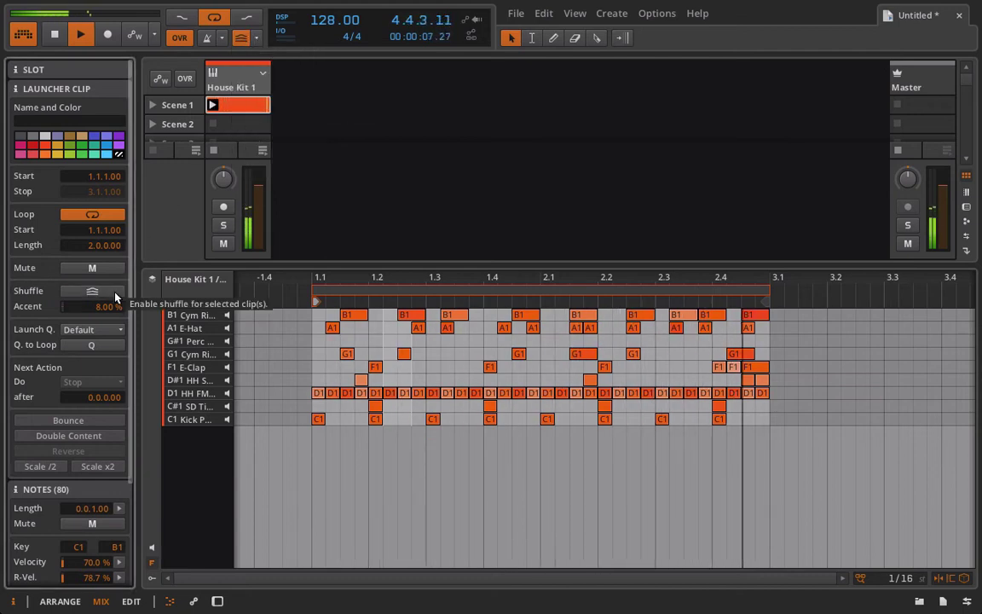
key(XF86AudioRaiseVolume)
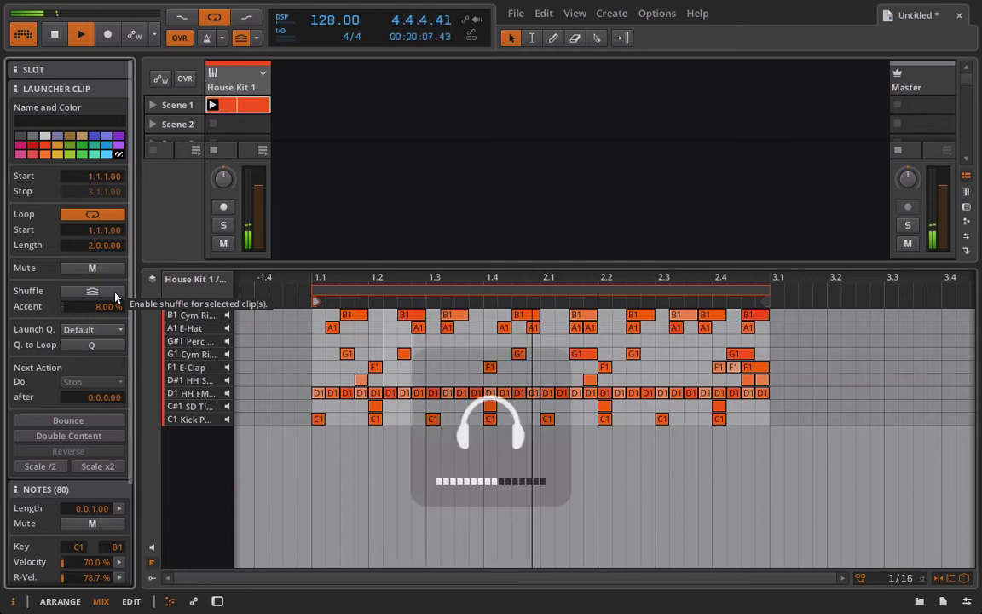
click(115, 294)
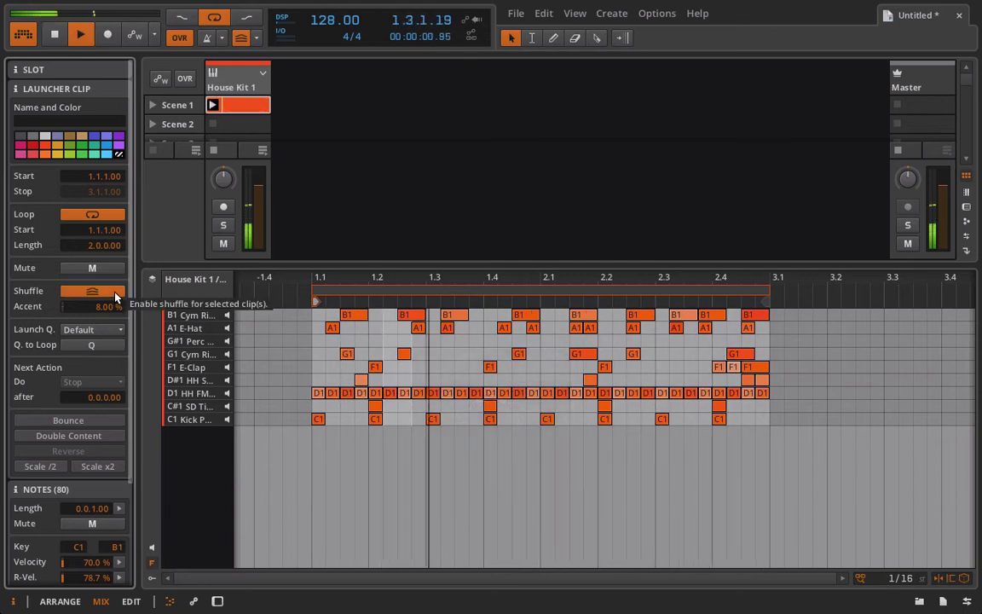
- Reduce the global 1/16 shuffle amount to 24% during playback
click(258, 40)
mouse_move(255, 91)
mouse_down()
mouse_move(255, 107)
mouse_move(253, 94)
mouse_up()
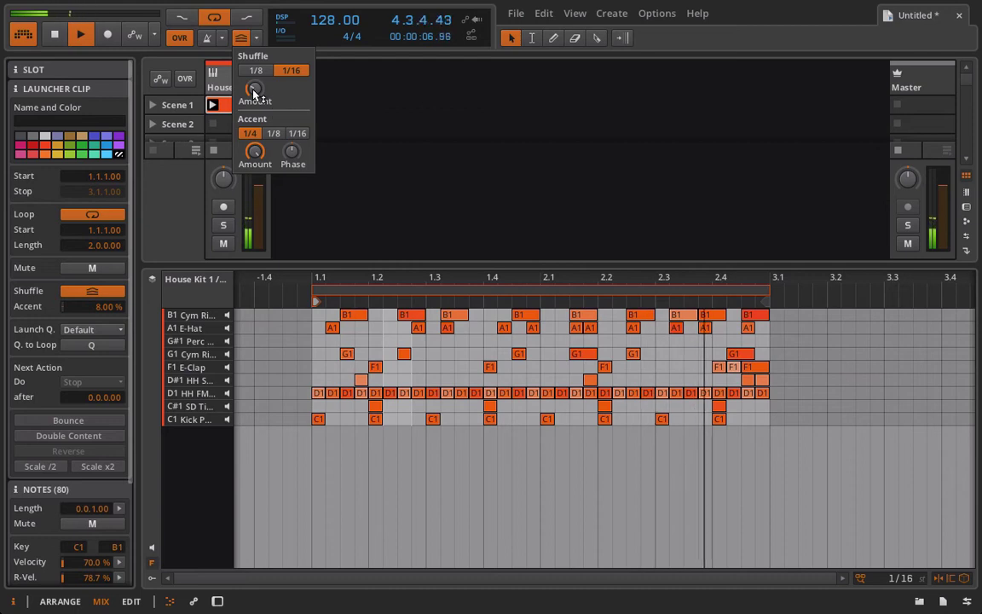
click(255, 38)
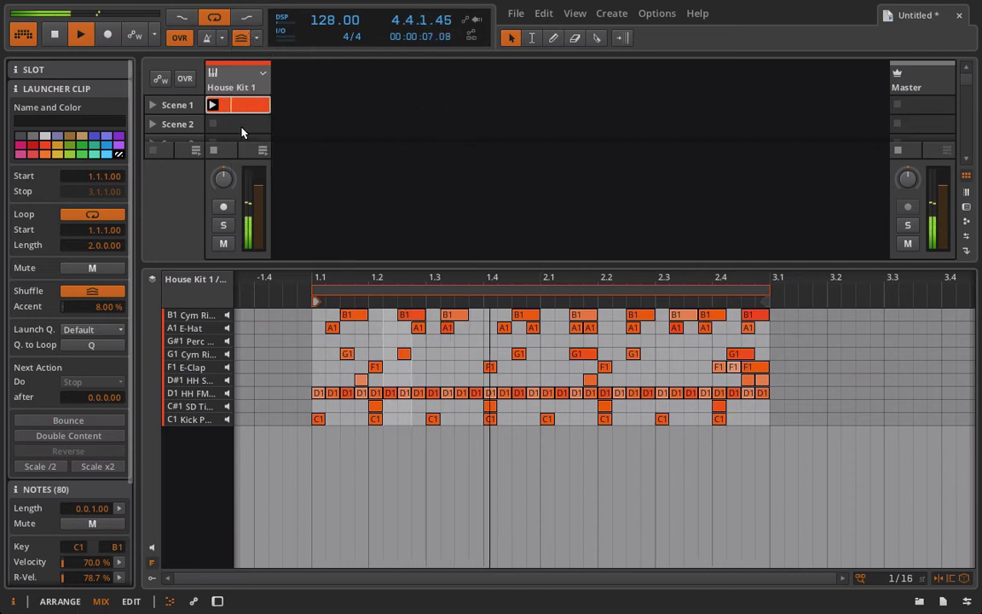
click(258, 39)
drag(254, 94, 254, 95)
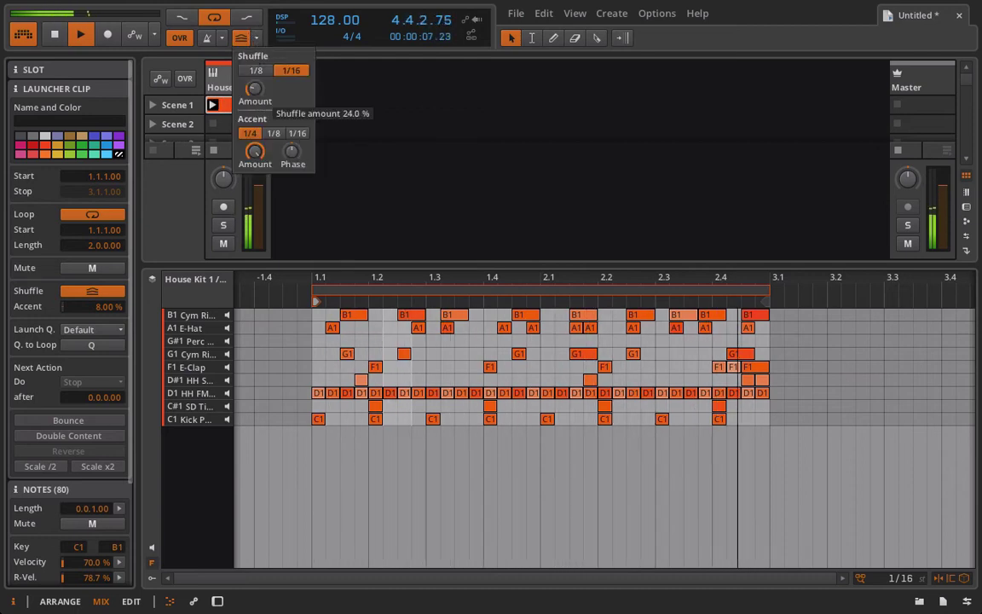
click(255, 40)
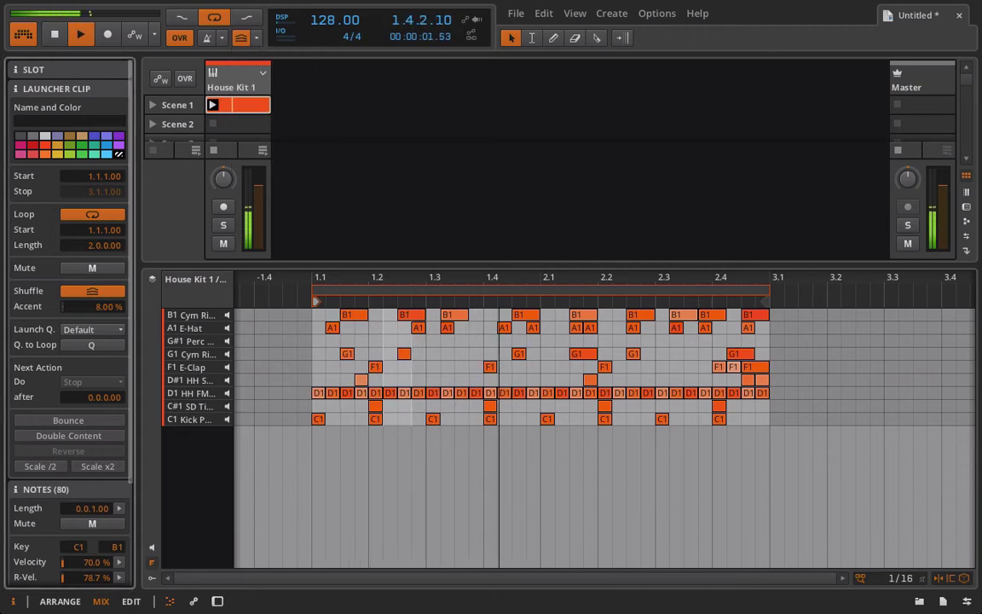
- Set the clip's accent to 10% and adjust the global accent phase, auditioning the clip before stopping playback
drag(73, 309, 74, 305)
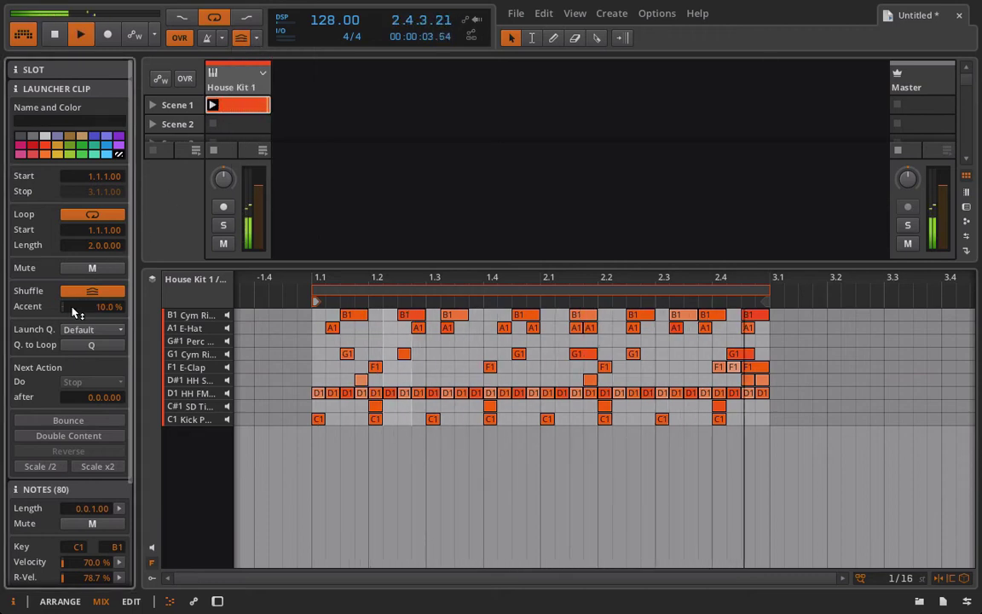
key(space)
click(256, 39)
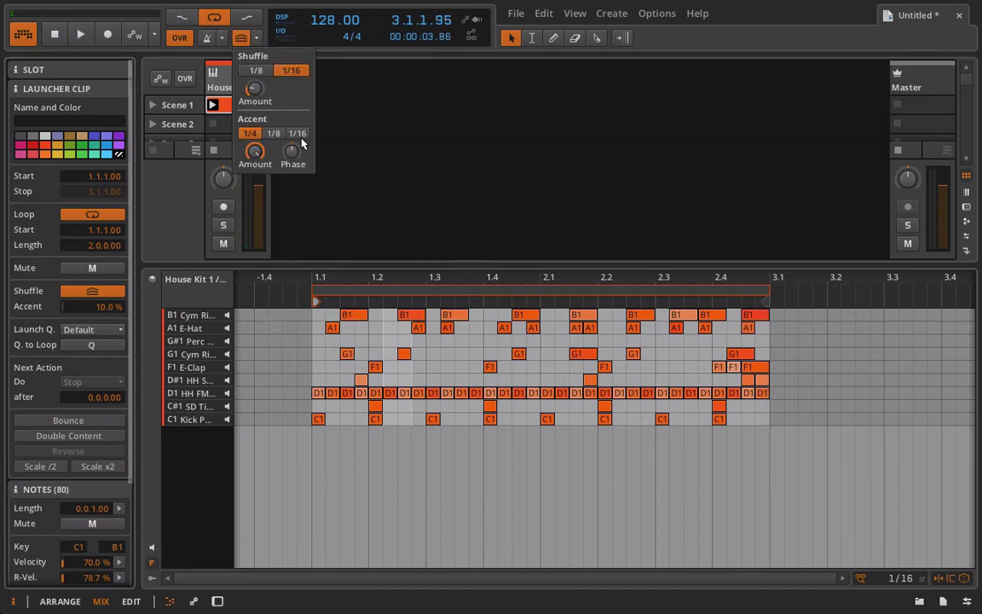
drag(295, 154, 295, 152)
key(space)
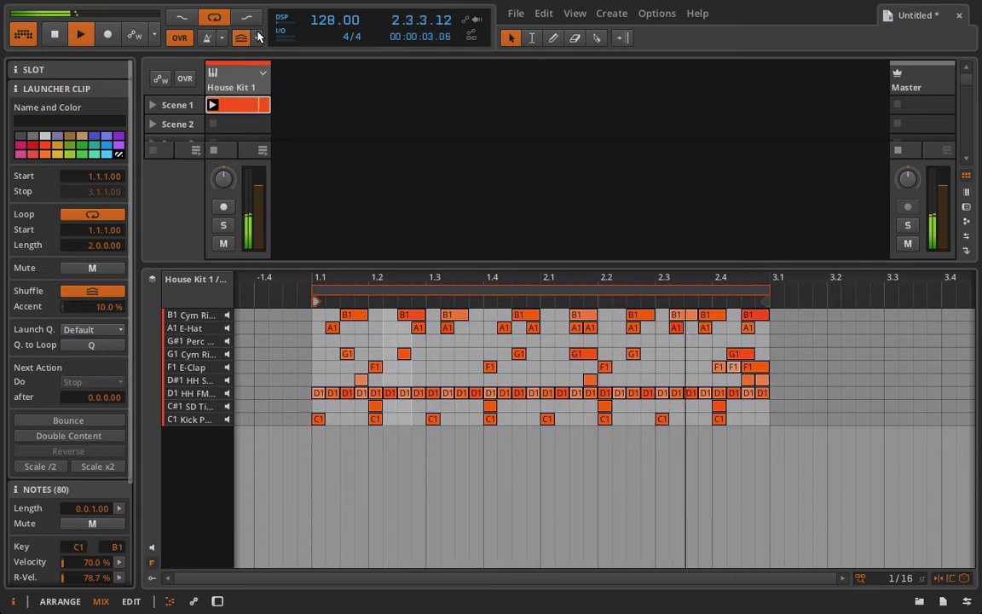
key(space)
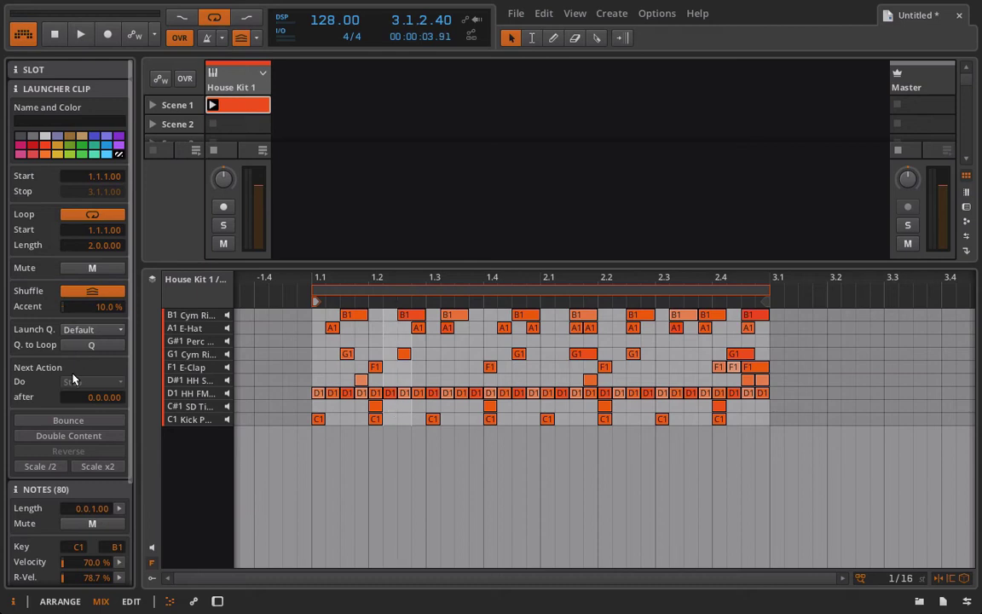
- Examine the Quantize Time options for the clip's notes and close them
scroll(74, 379, down, 3)
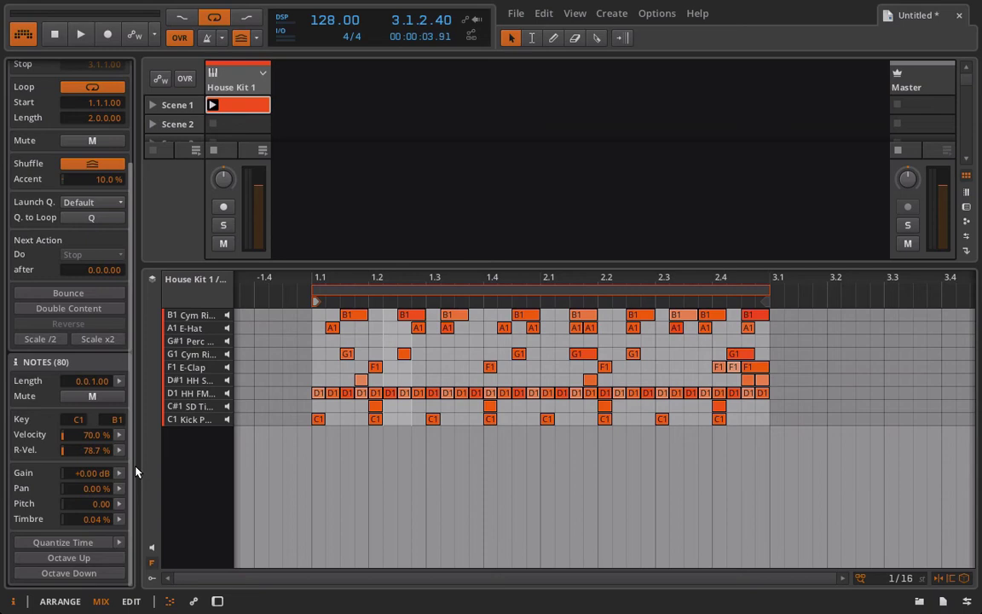
click(121, 542)
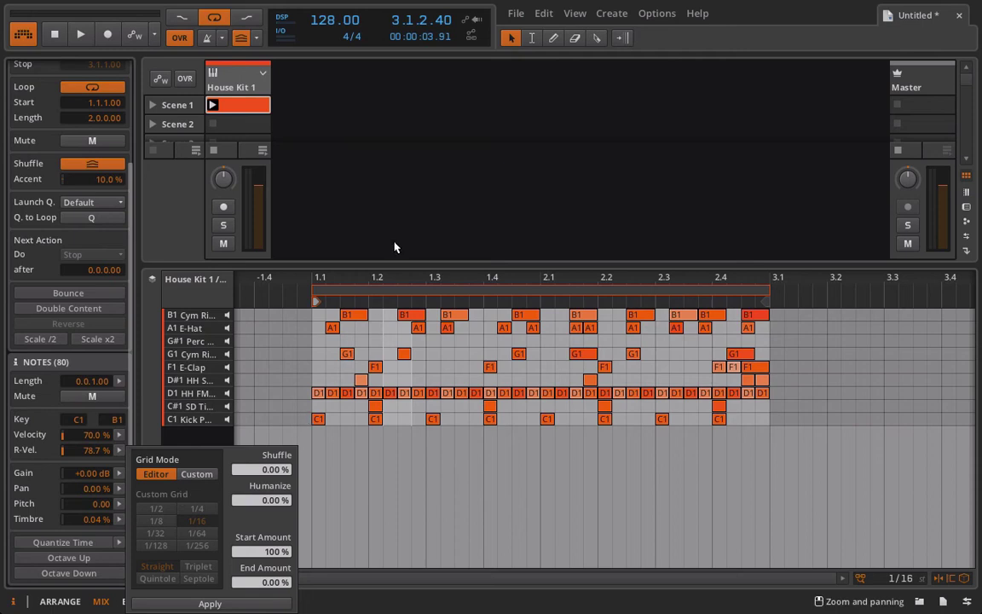
click(378, 281)
- Turn off the global groove and play the House Kit 1 clip briefly without it
drag(367, 278, 333, 305)
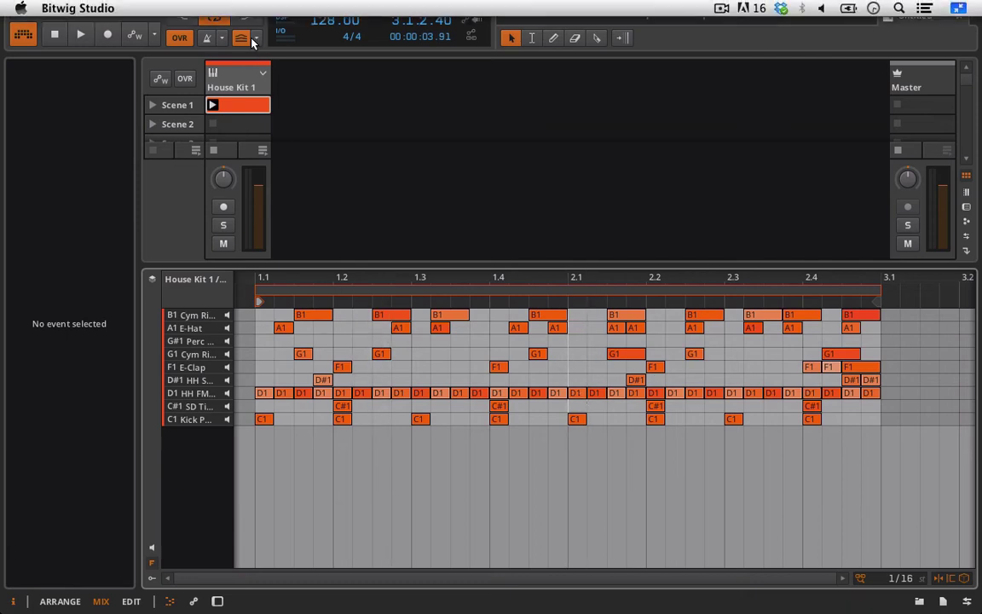
key(space)
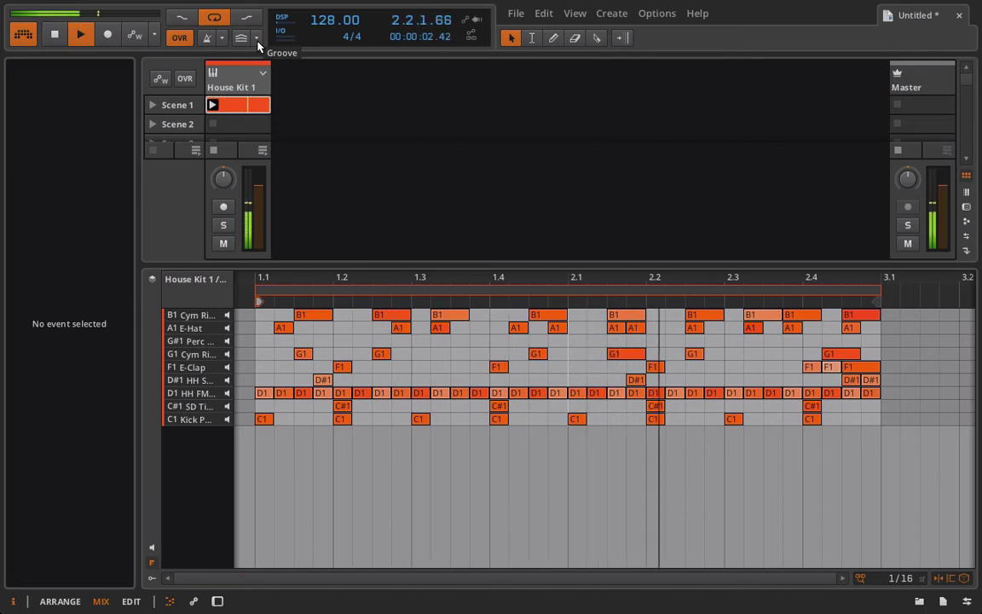
key(space)
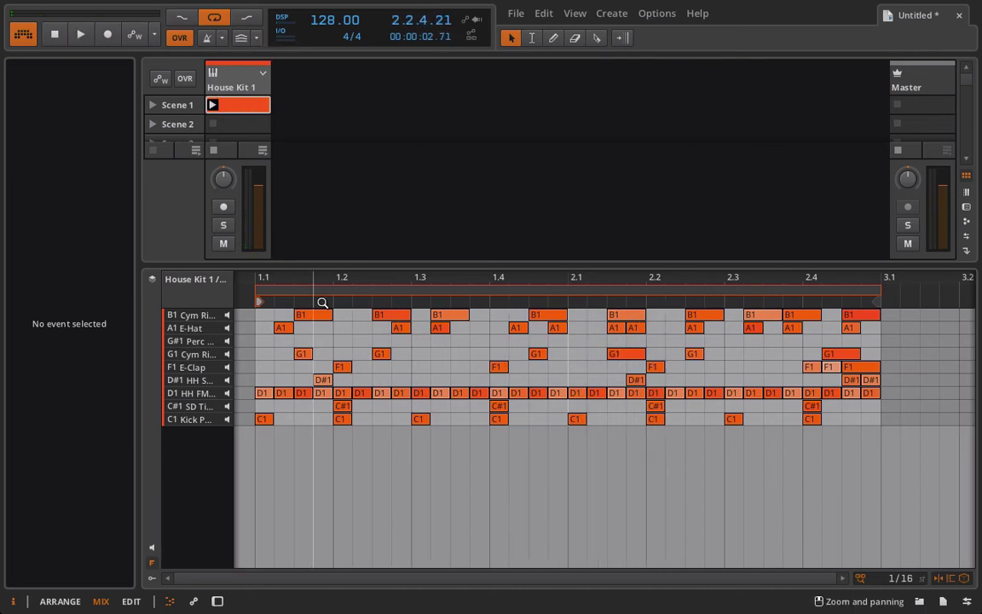
- Select all notes in the clip and set Quantize Time to a custom straight 1/16 grid
key(super+a)
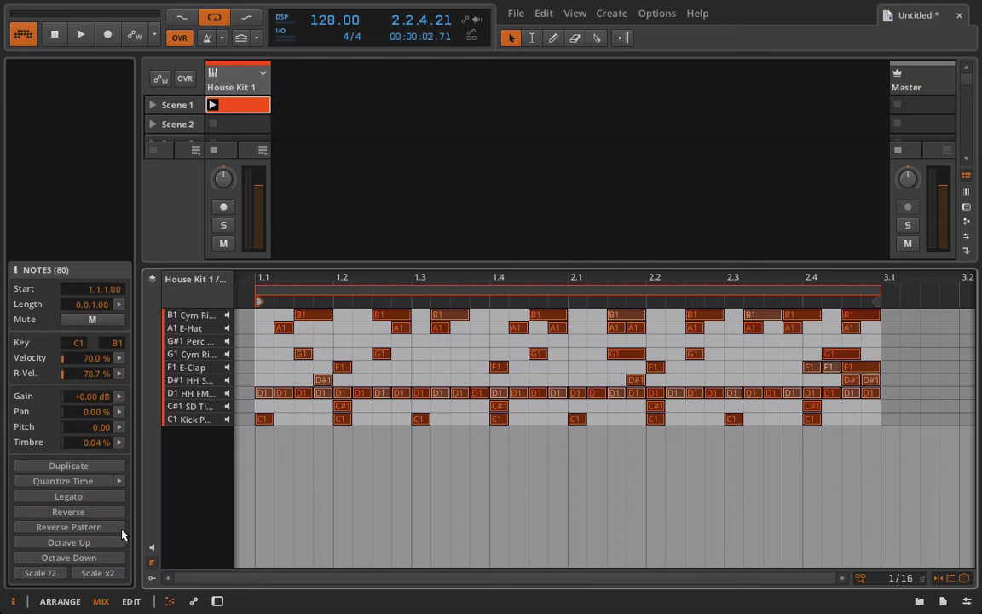
click(118, 482)
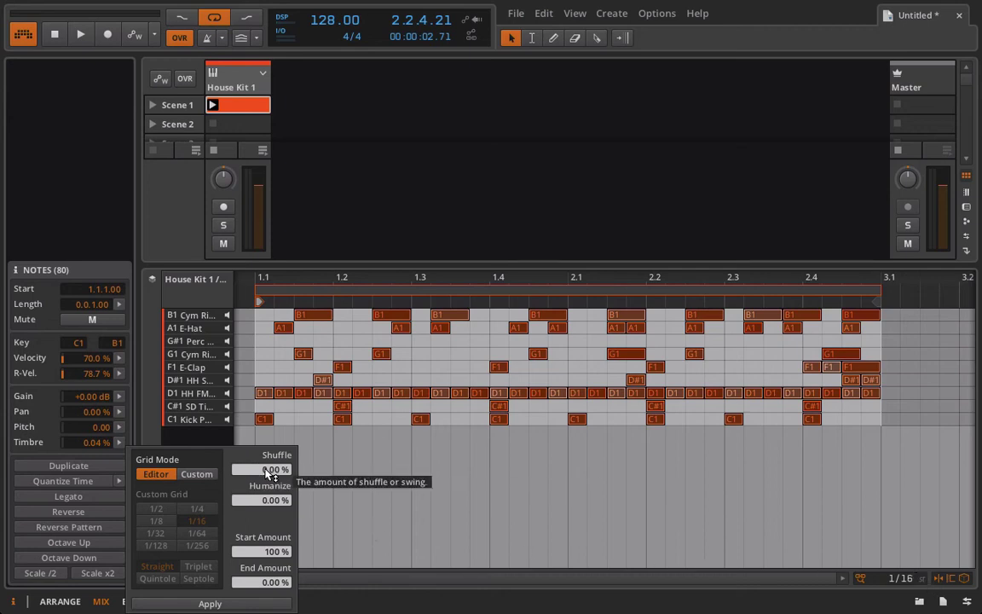
click(196, 474)
click(166, 523)
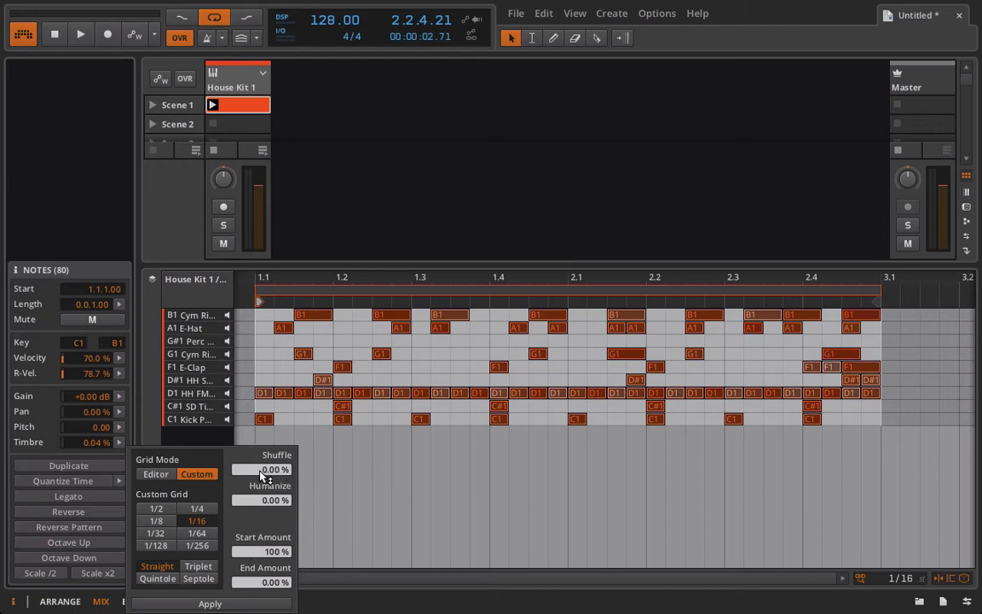
click(212, 104)
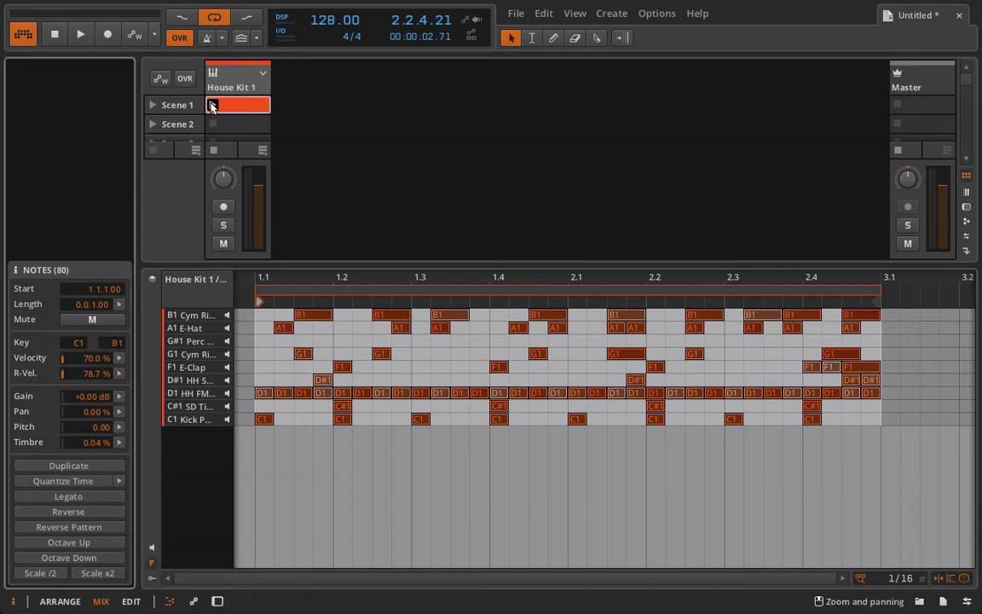
- Quantize the selected notes of the playing House Kit 1 clip with 100% shuffle and undo the quantization
click(212, 104)
scroll(105, 529, down, 3)
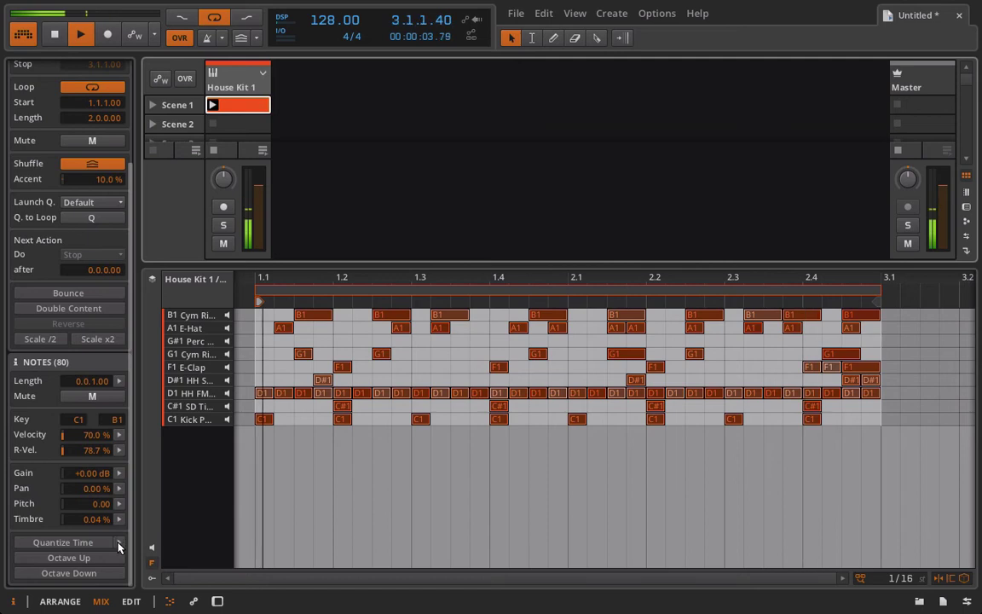
click(119, 543)
drag(273, 469, 269, 470)
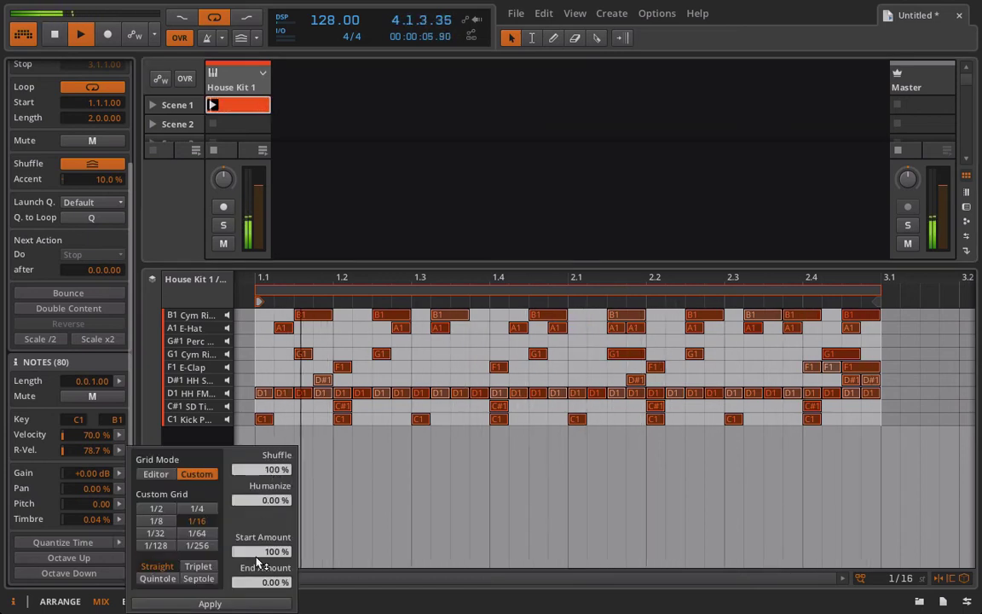
click(211, 604)
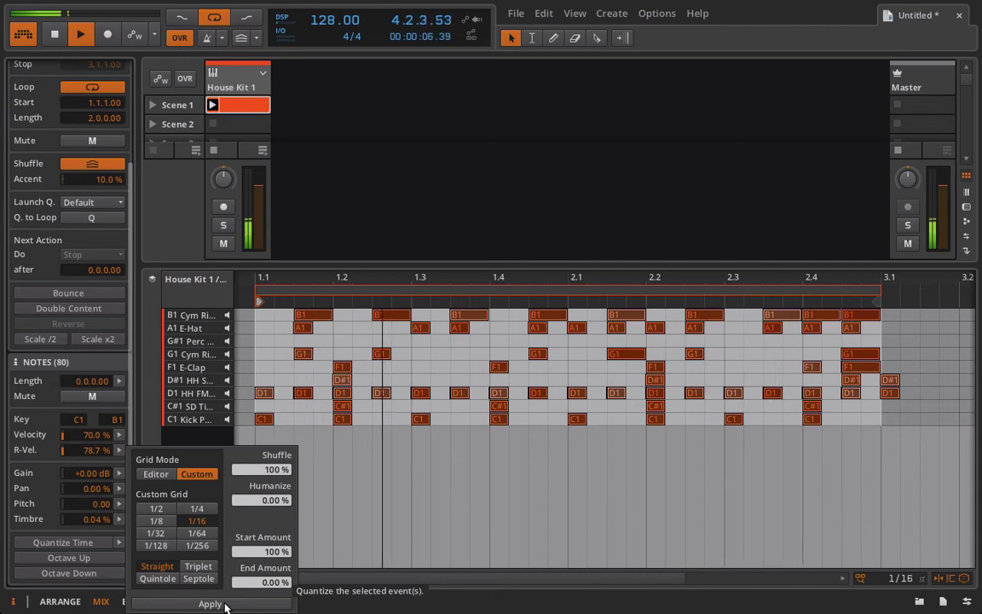
click(426, 490)
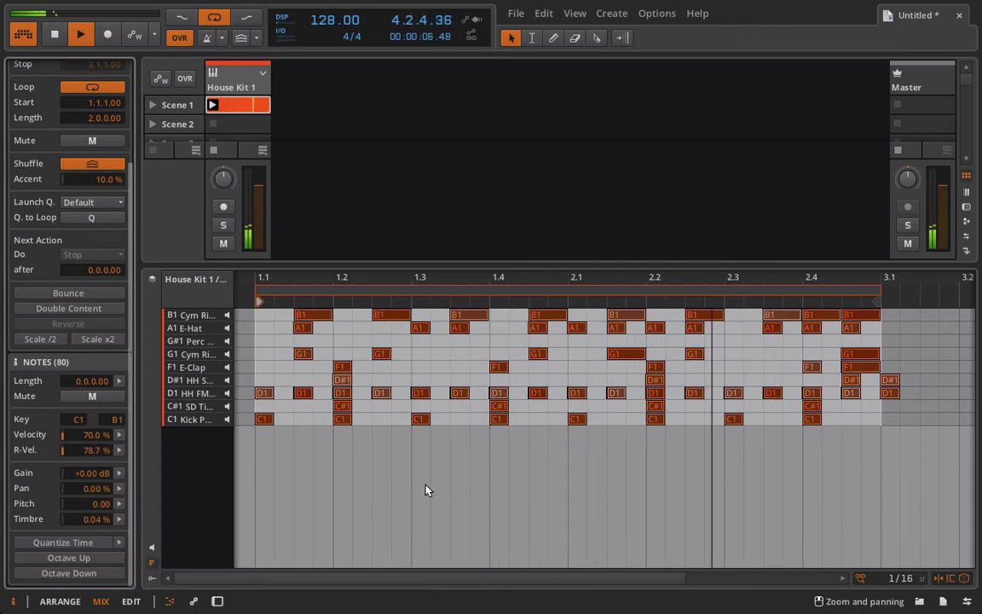
key(ctrl+z)
key(space)
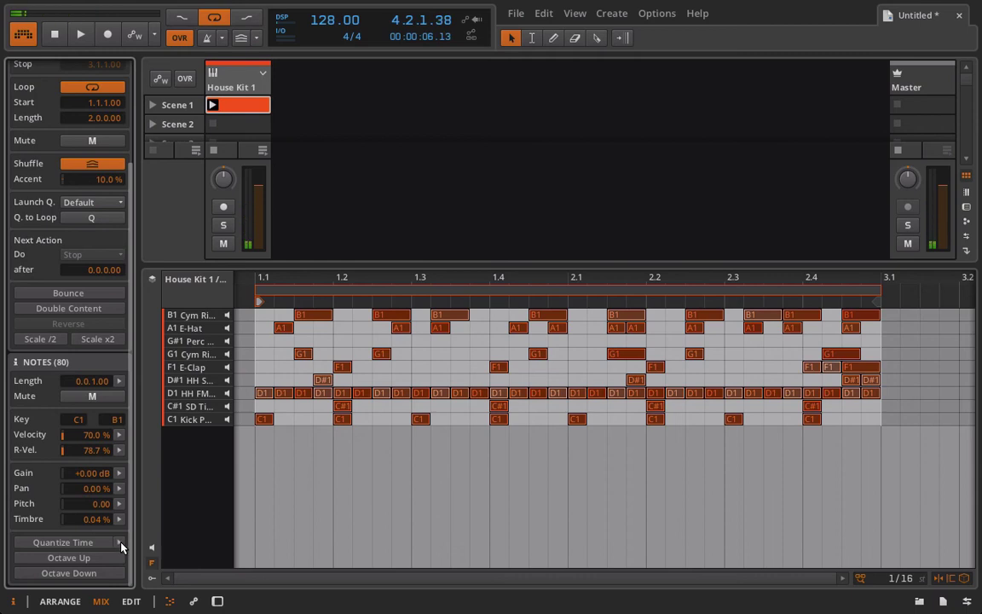
- Set the clip's accent to 0% and turn off its shuffle
scroll(81, 286, up, 2)
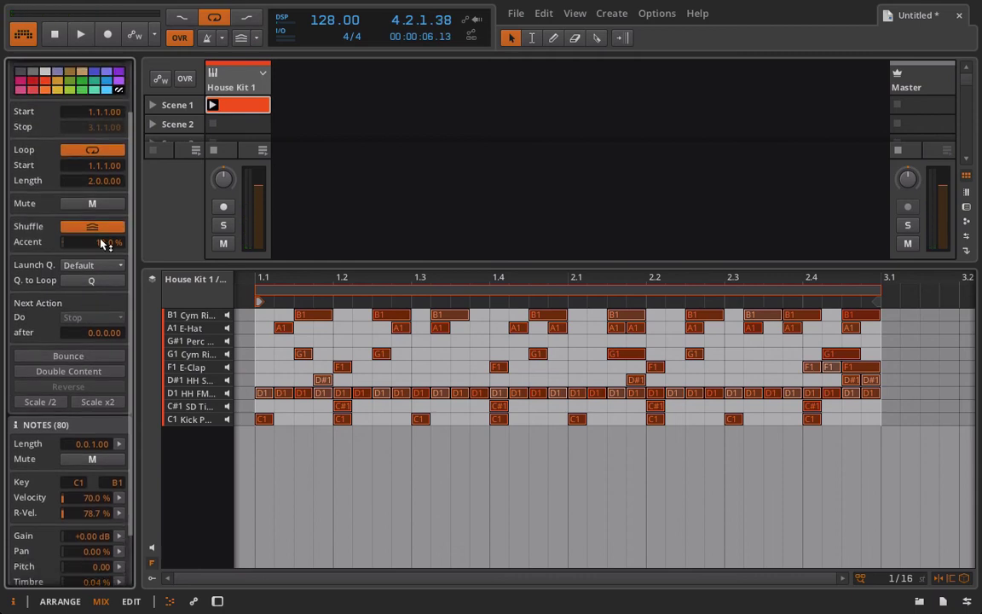
drag(103, 244, 103, 236)
double_click(99, 245)
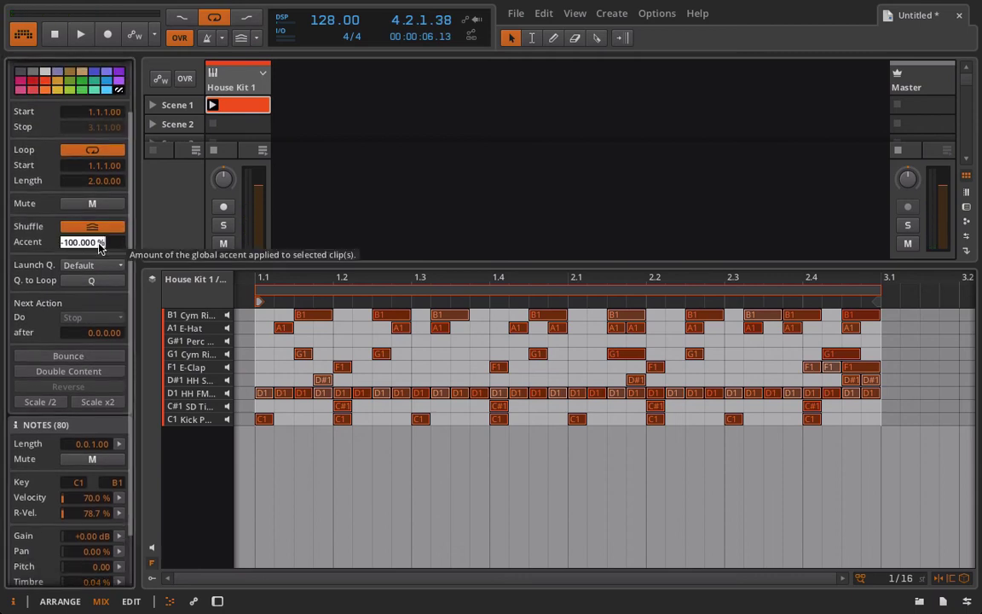
text(0)
key(Return)
click(82, 229)
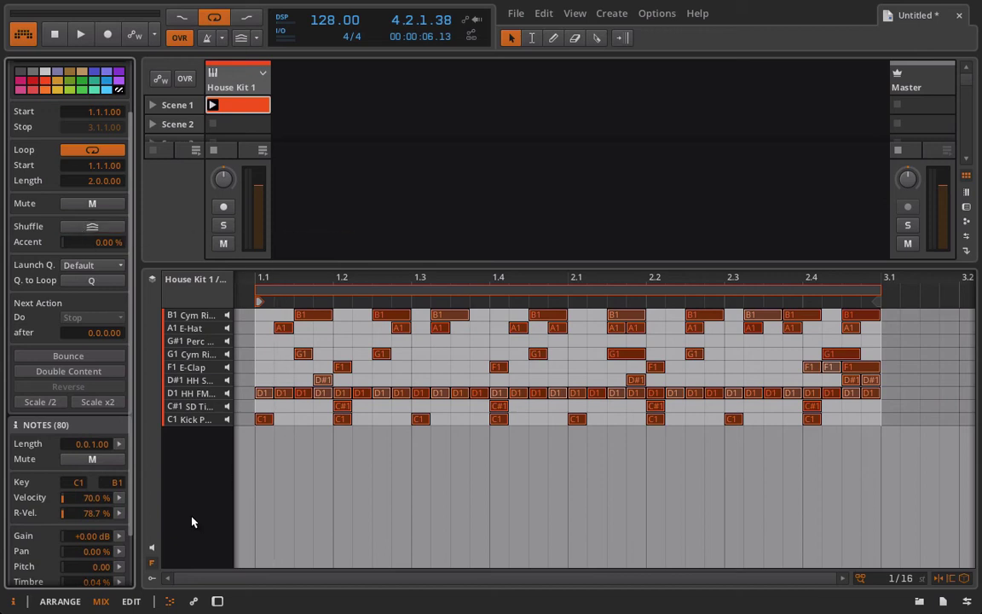
- Play the clip and quantize its notes to the straight 1/16 grid with 100% shuffle and a 100% start amount
scroll(106, 484, down, 2)
click(118, 541)
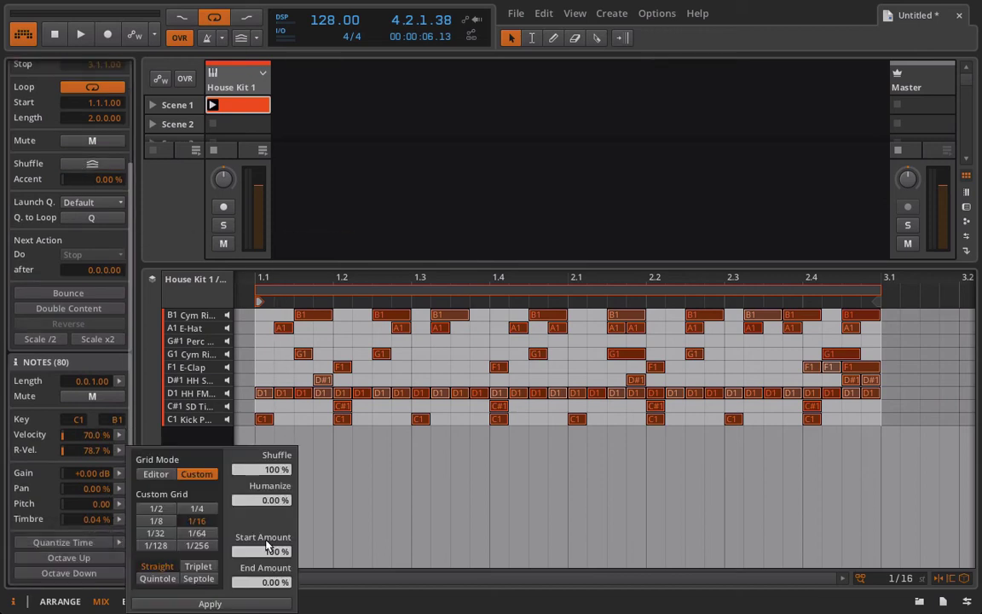
click(213, 103)
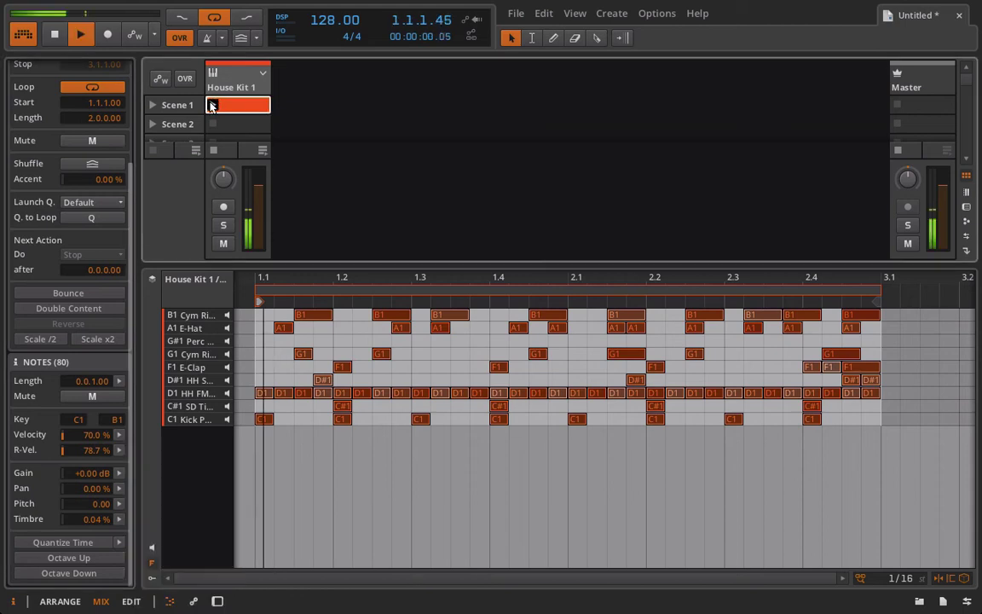
click(121, 542)
click(226, 604)
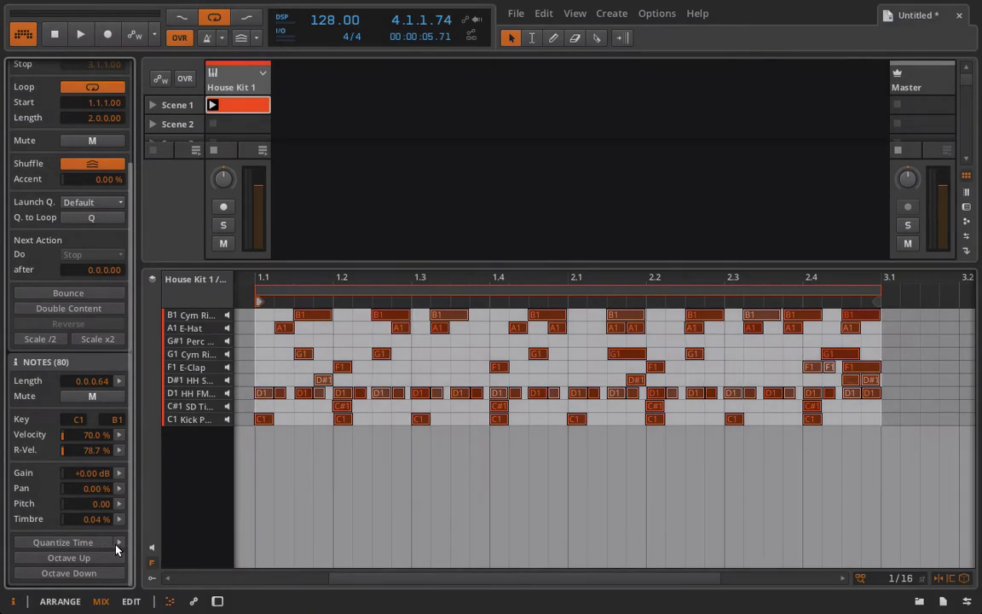
- Set the quantize start amount to 32.5% with 36% humanize and apply it repeatedly to the clip's notes
click(116, 546)
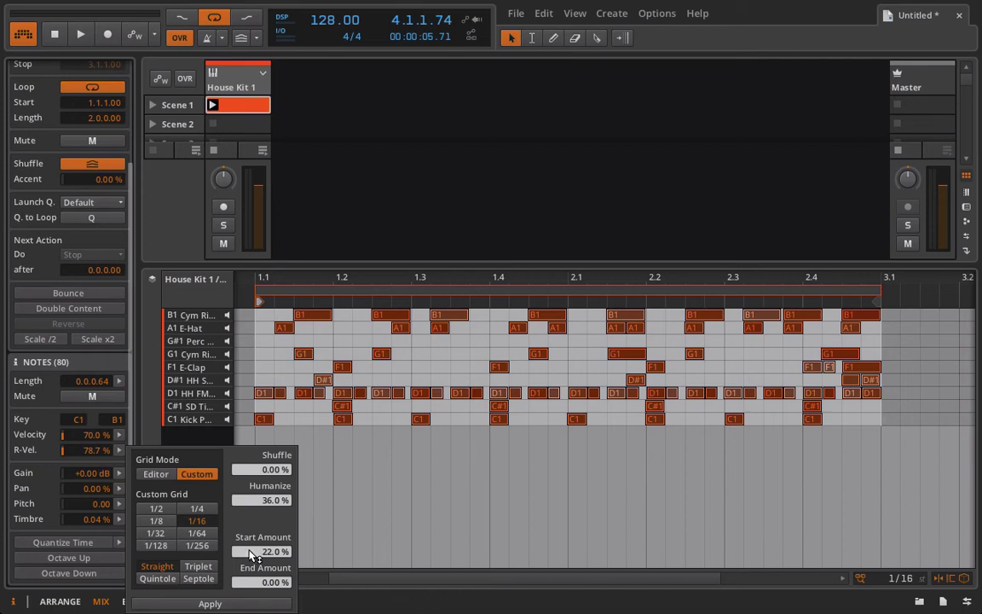
drag(269, 552, 243, 497)
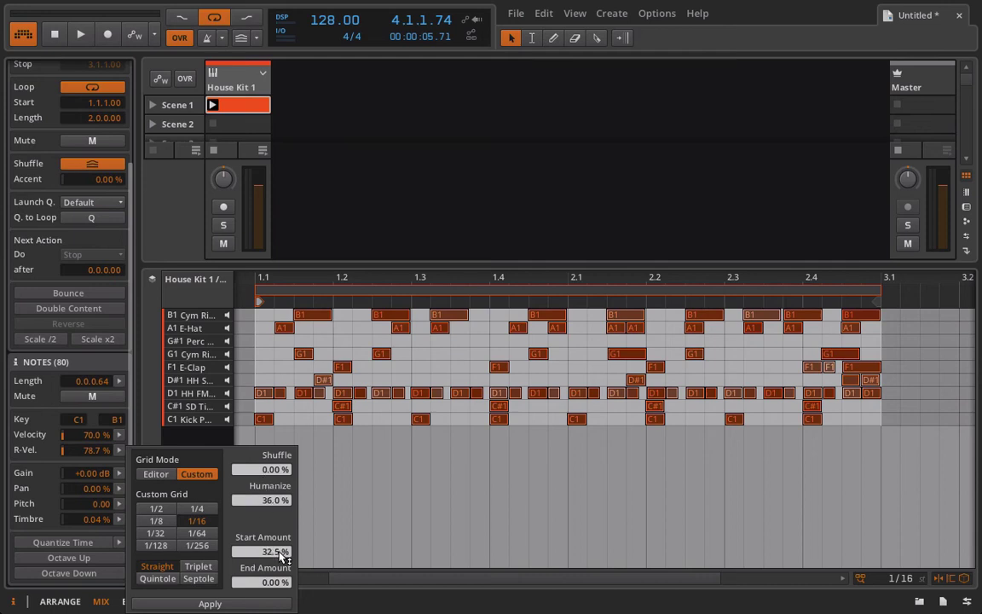
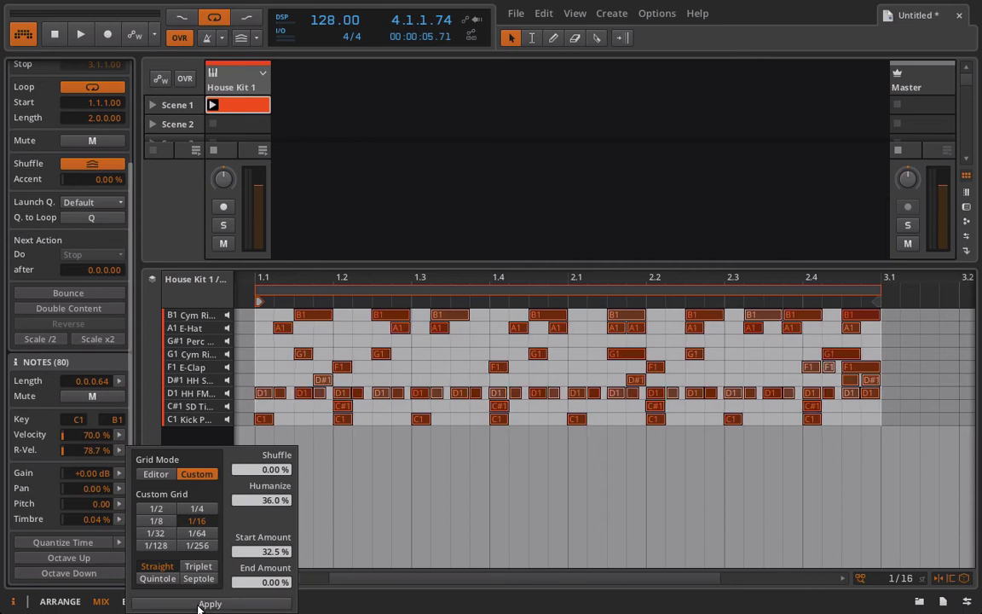
drag(281, 500, 280, 445)
click(213, 604)
click(212, 605)
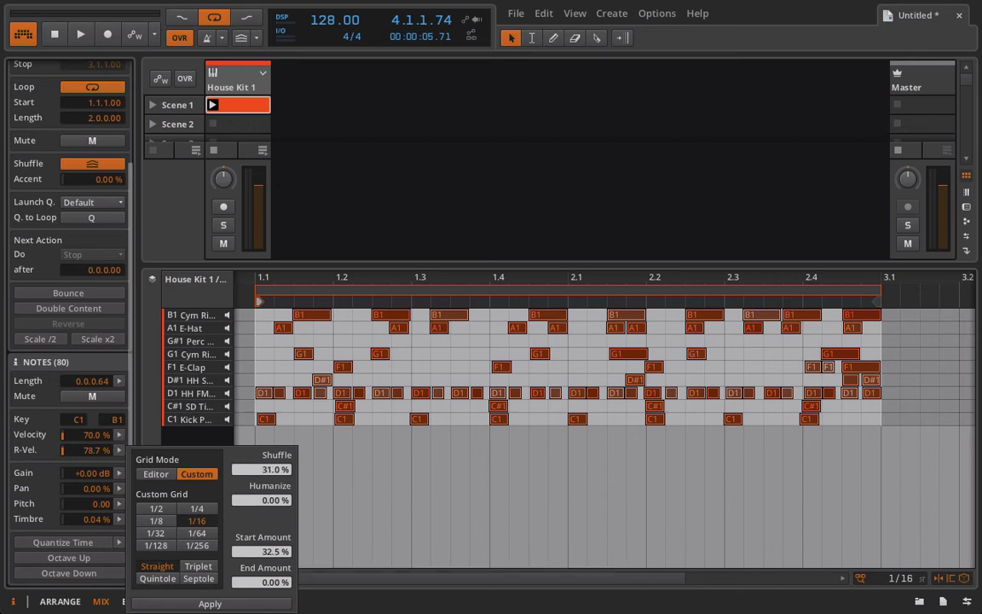
- Quantize the notes with 35% shuffle, 0% humanize and a 32.5% start amount, and briefly audition the clip
click(227, 604)
click(227, 604)
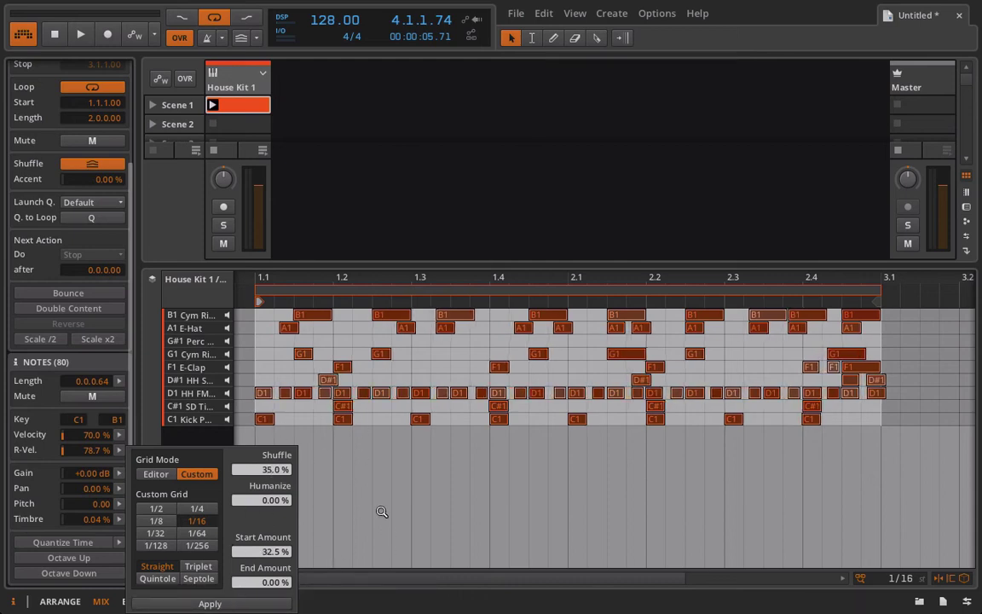
click(373, 438)
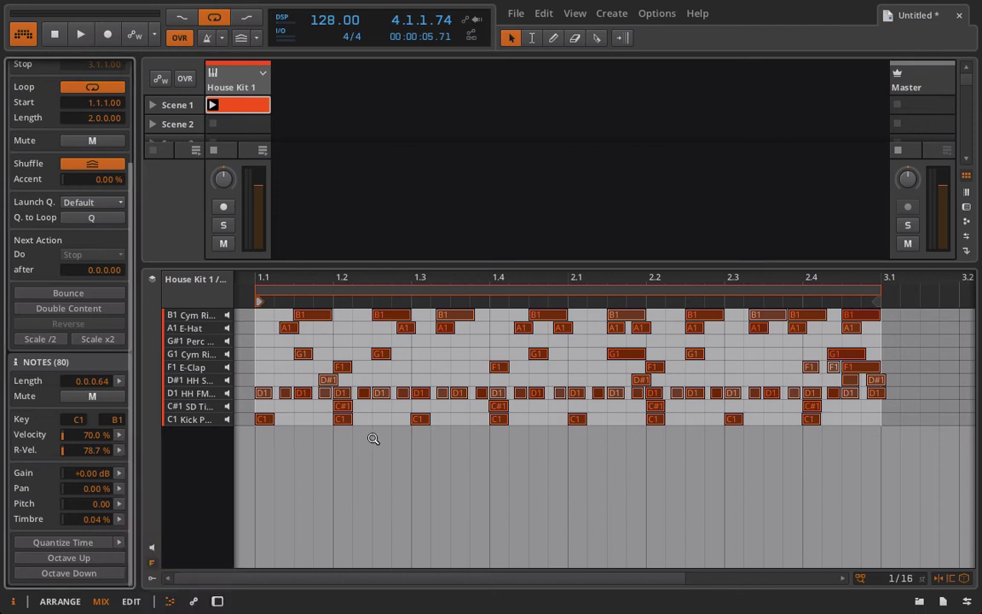
key(space)
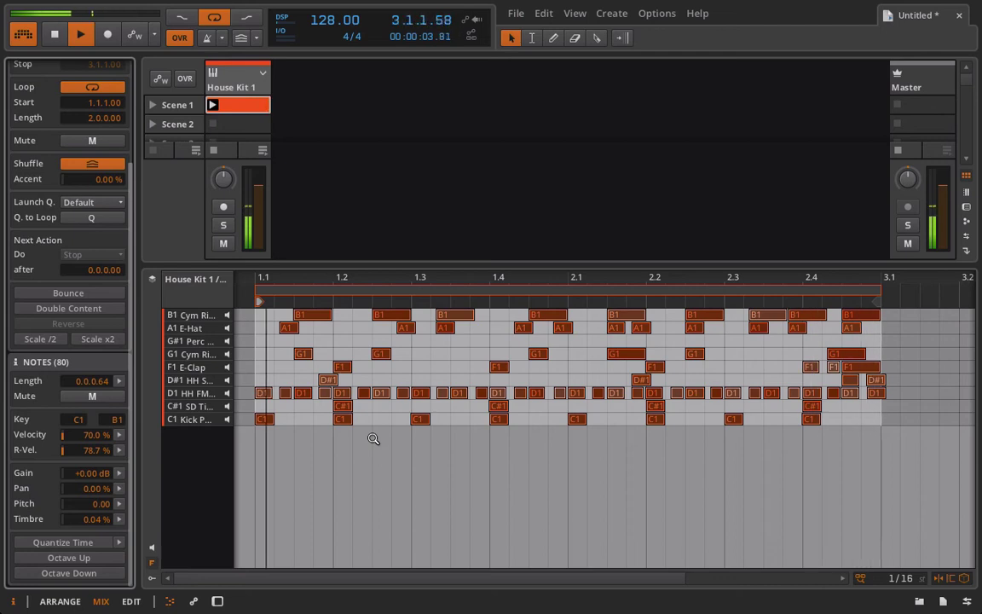
key(space)
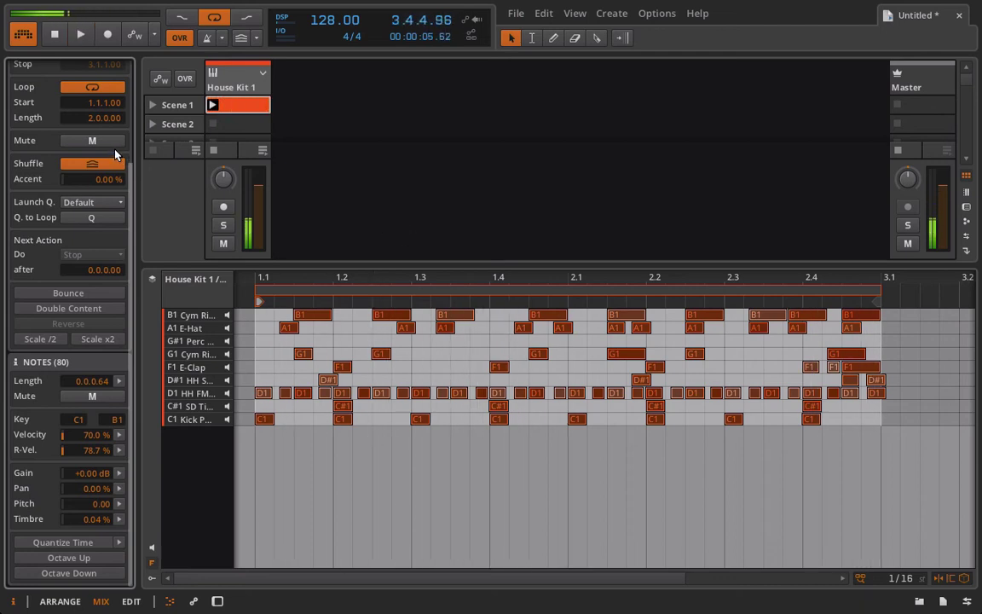
- Enable the global groove with a raised 1/16 shuffle amount during playback, and set the clip's accent to 12%
click(242, 38)
click(255, 38)
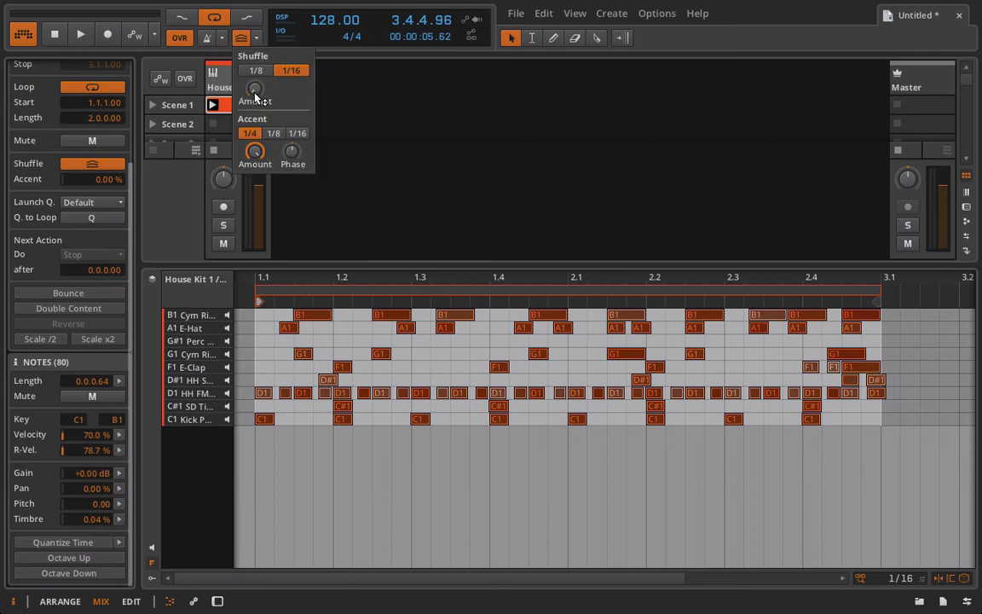
click(79, 35)
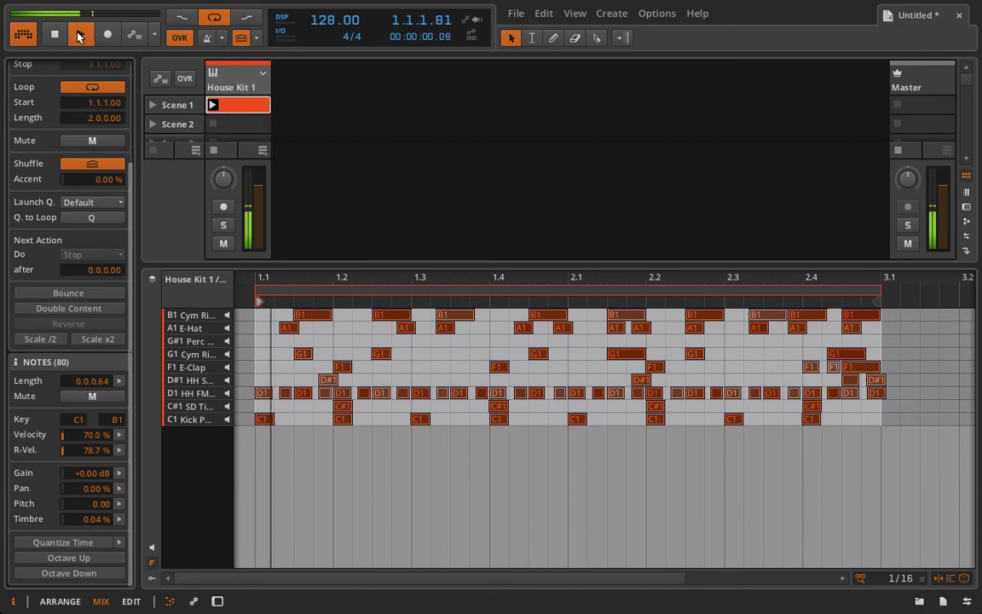
click(255, 38)
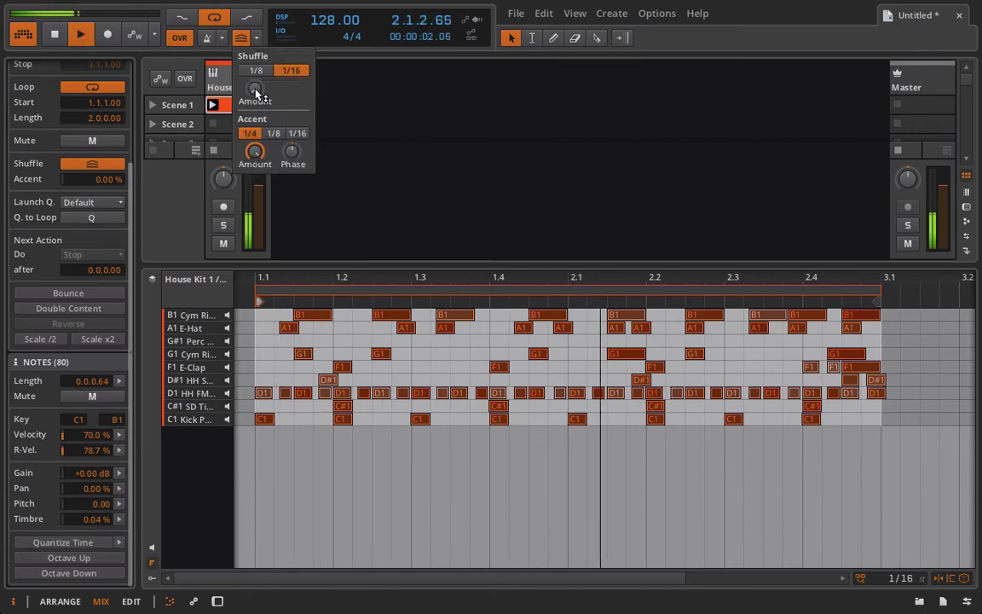
mouse_move(254, 89)
mouse_down()
mouse_move(253, 38)
mouse_move(254, 83)
mouse_up()
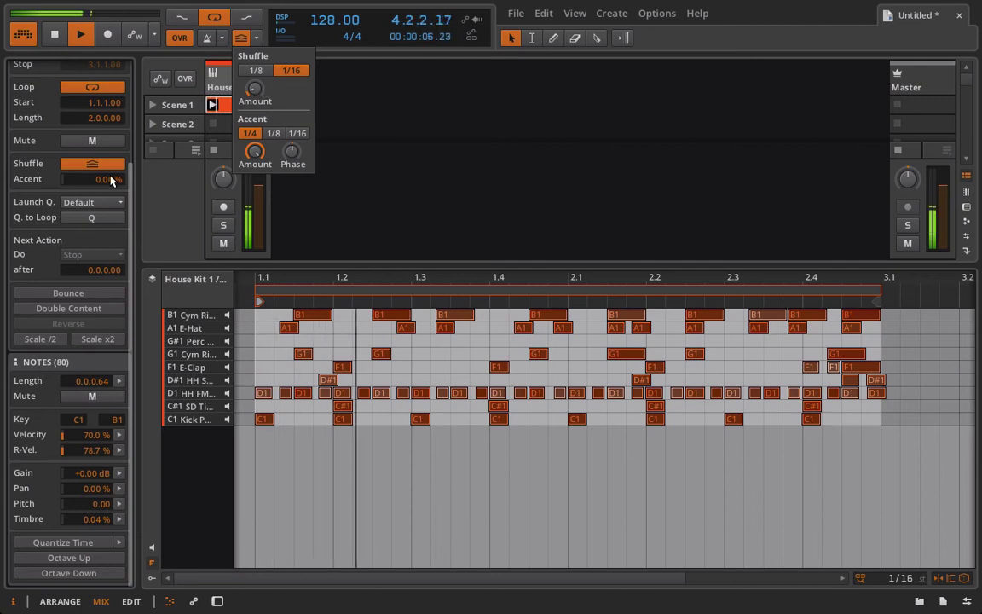
click(232, 36)
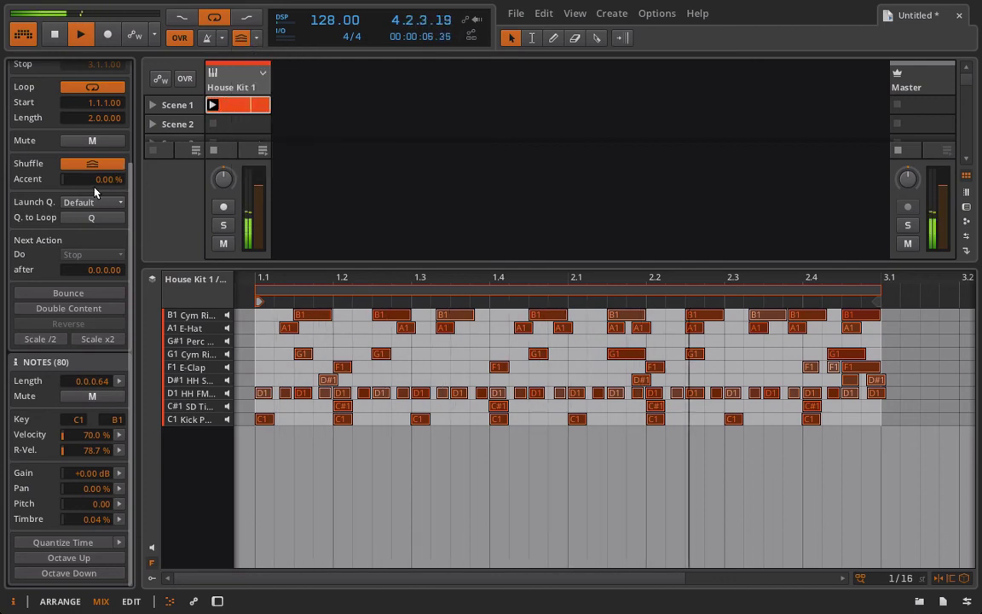
drag(92, 178, 92, 167)
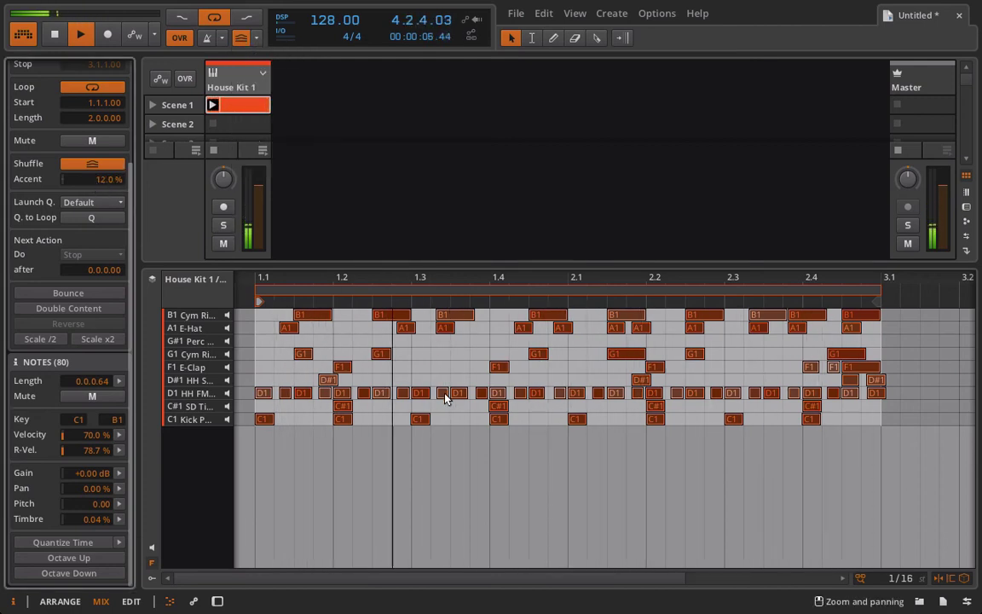
- Show the note expressions, set the timbre of the G1 note near 2.1.3 to -50%, and shift that note to 2.1.3.45
click(623, 354)
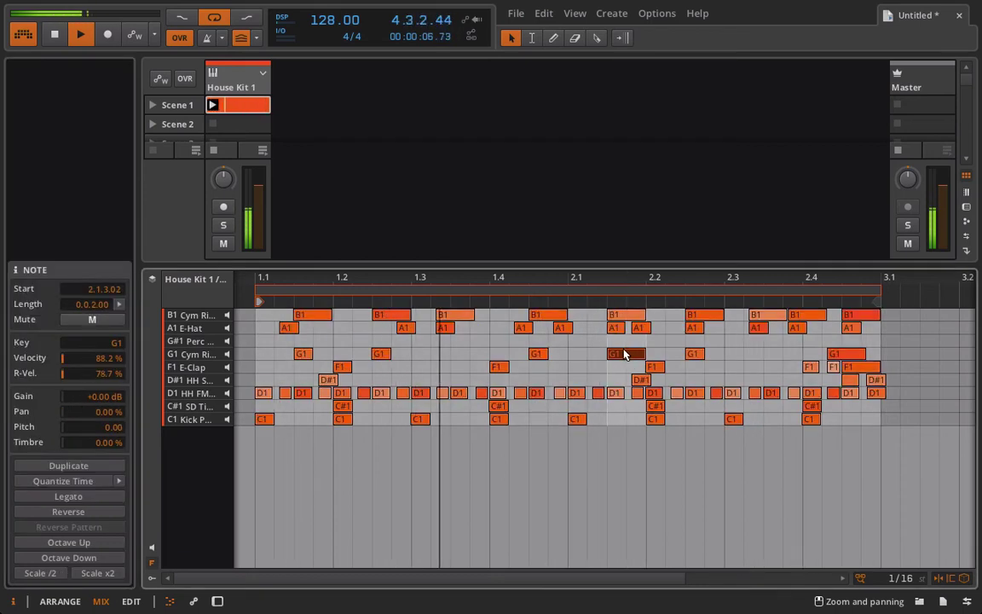
click(151, 579)
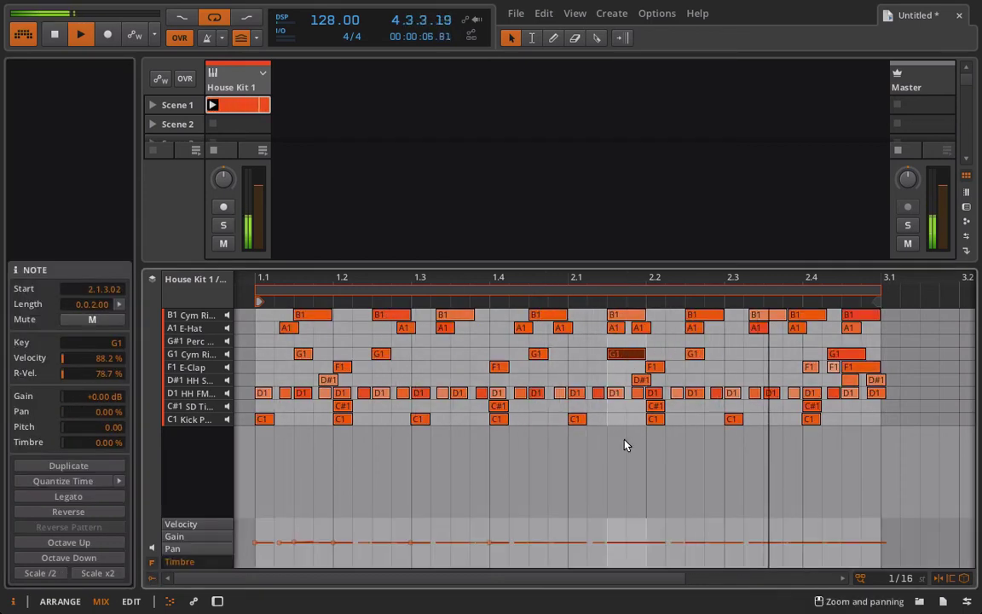
mouse_move(631, 552)
mouse_down()
mouse_move(625, 543)
mouse_move(624, 558)
mouse_up()
click(617, 354)
drag(624, 283, 594, 366)
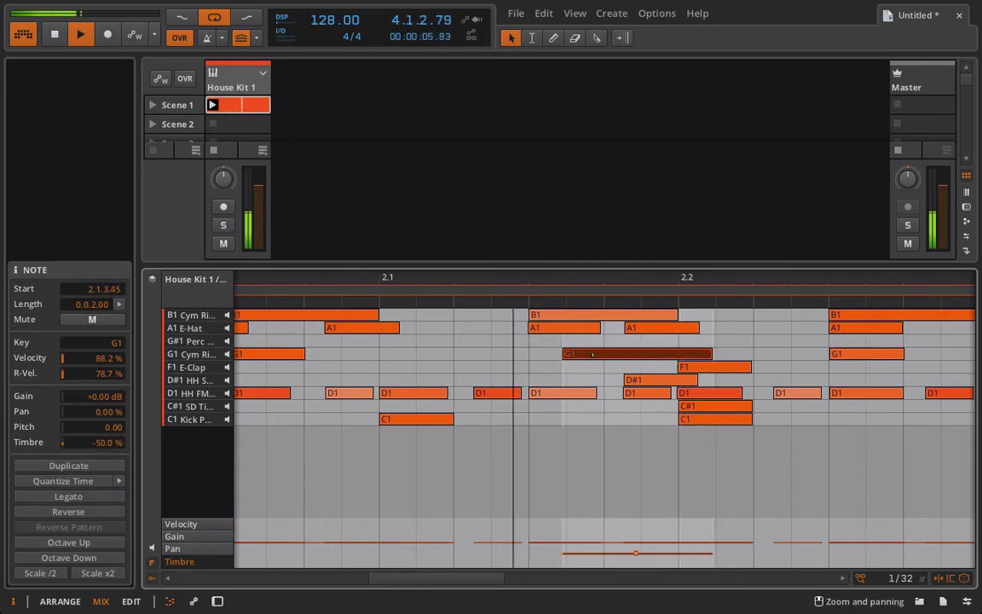
- Lower the G1 note's timbre to -80%, move the note back to 2.1.3.01, and stop playback
click(640, 556)
drag(640, 556, 640, 559)
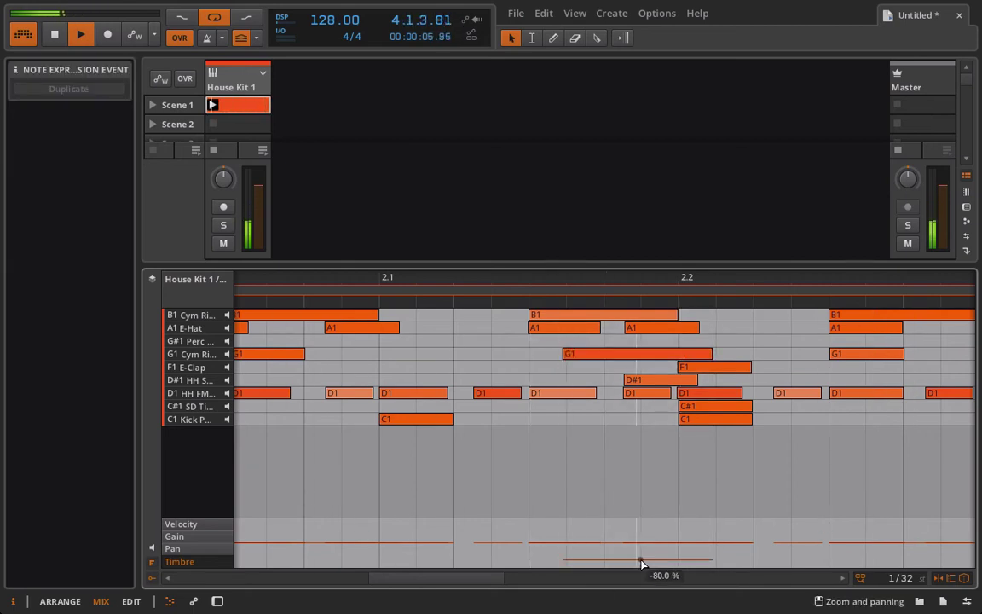
drag(583, 355, 549, 365)
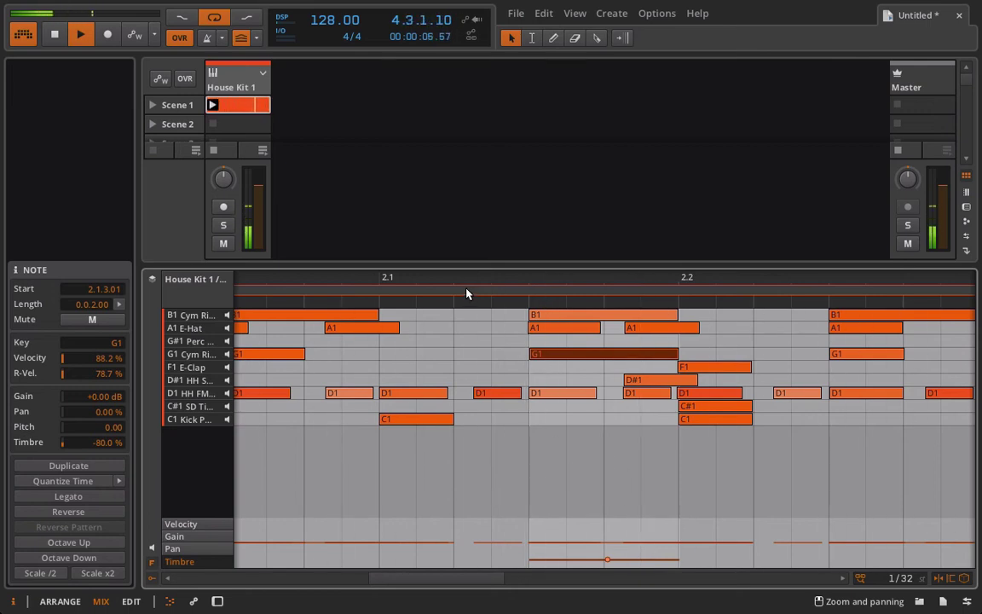
key(space)
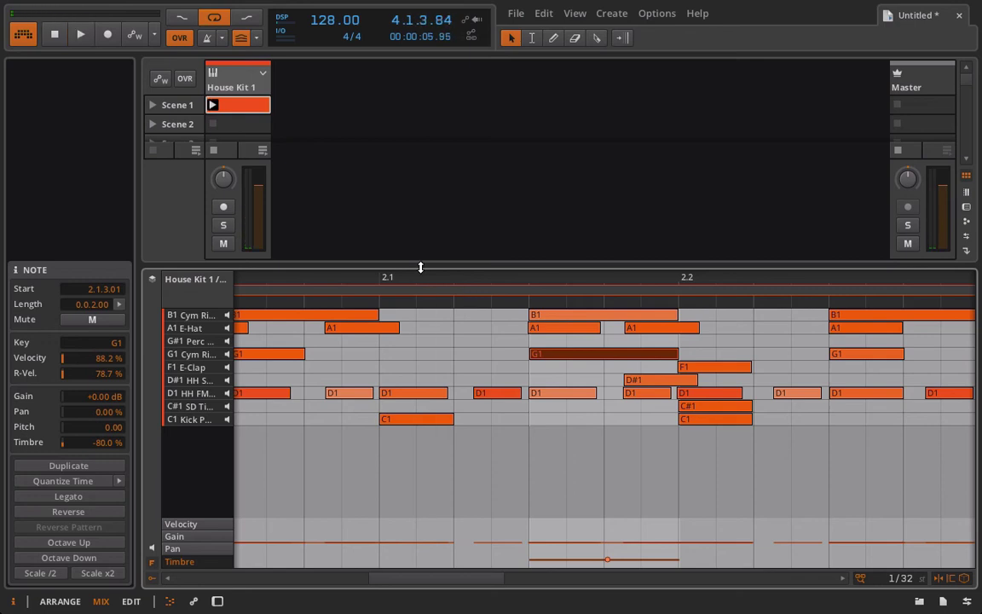
- View House Kit 1's devices and its automation lane in the arranger, and return to the clip in the mix view
double_click(212, 74)
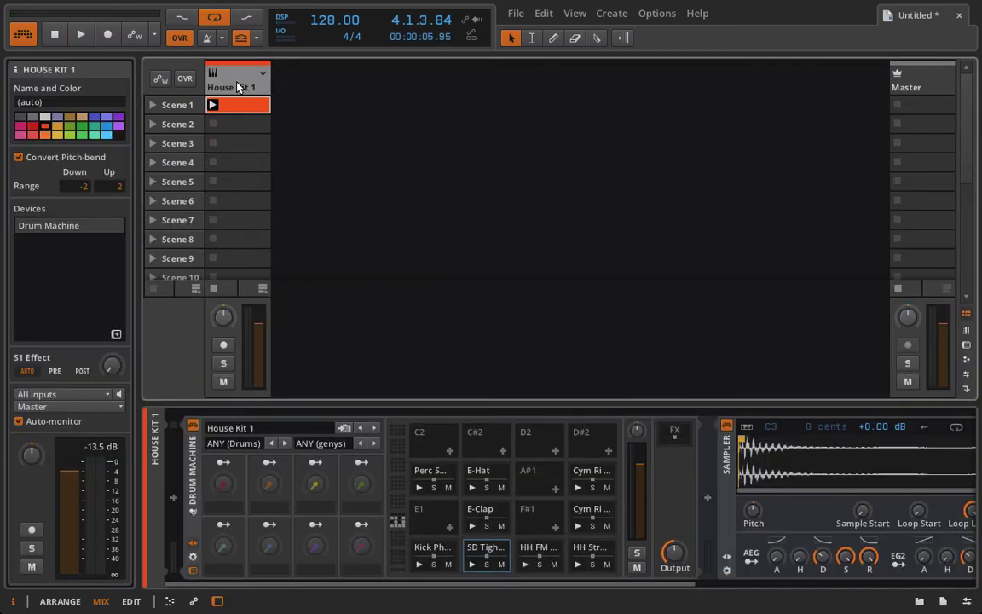
double_click(230, 109)
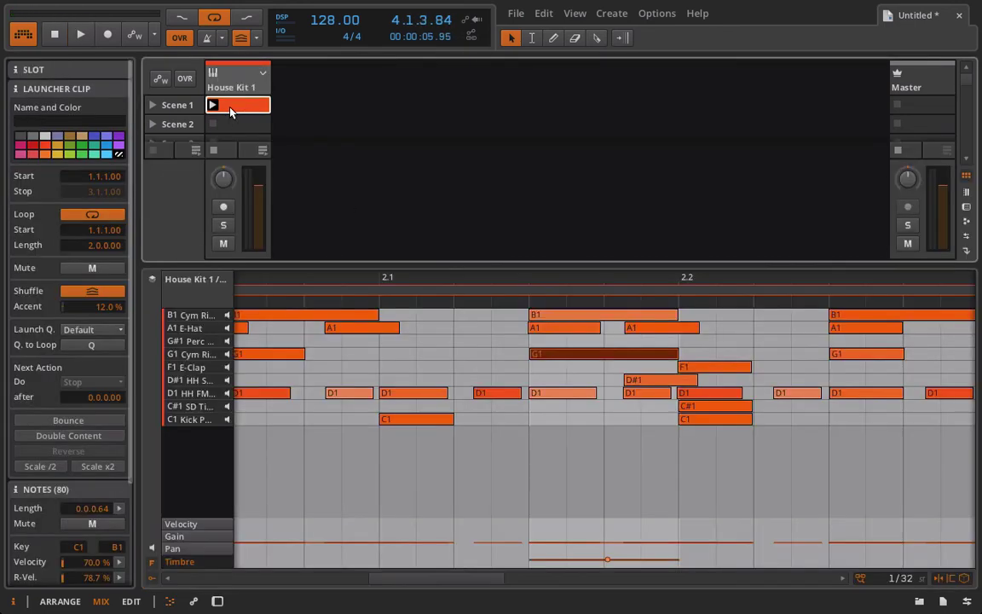
key(Tab)
click(277, 108)
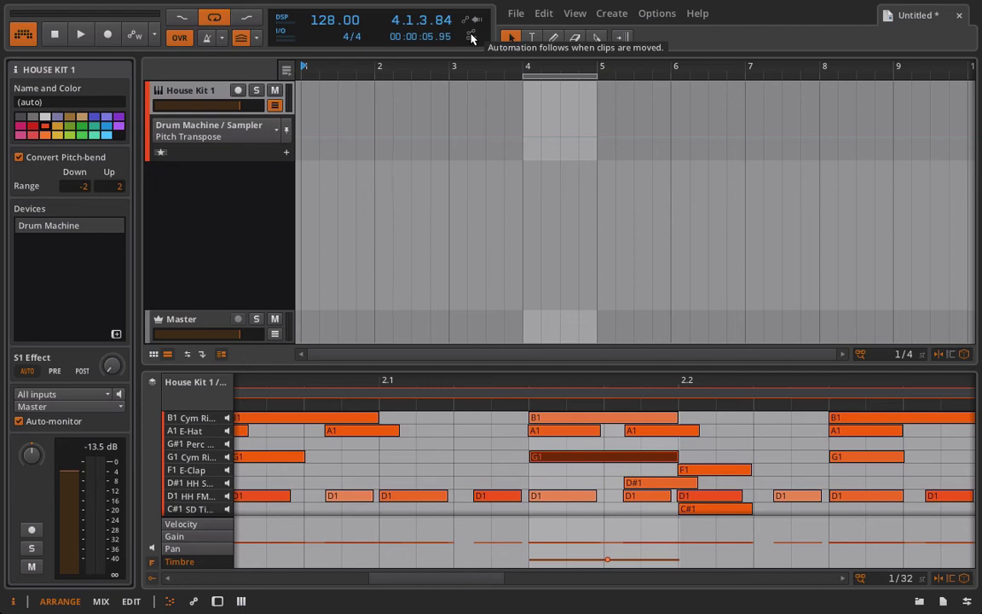
key(alt+2)
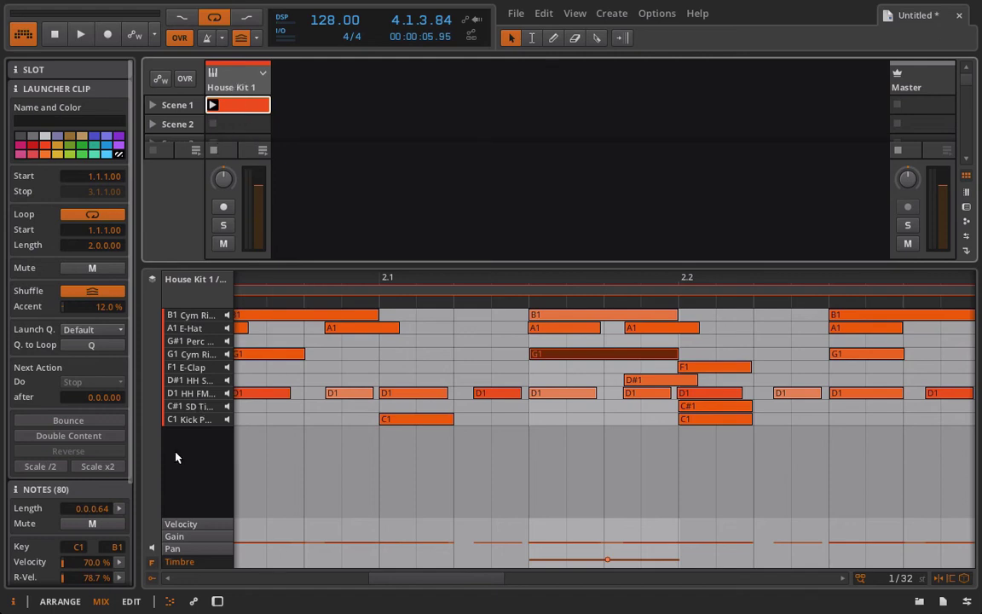
- Compare the clip's automation editor and note editor in the mix view, and switch to the full edit view
click(193, 602)
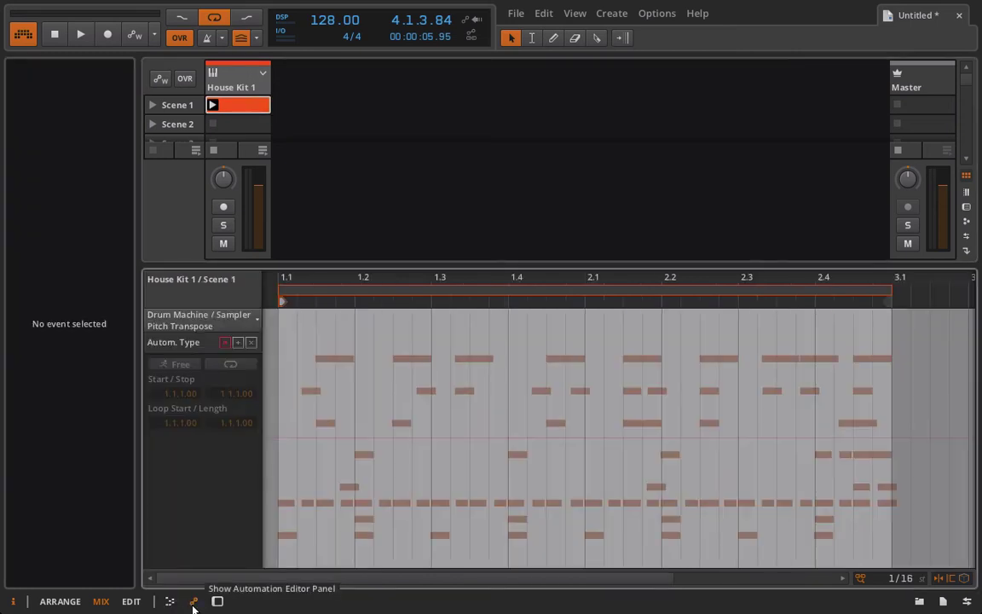
click(170, 602)
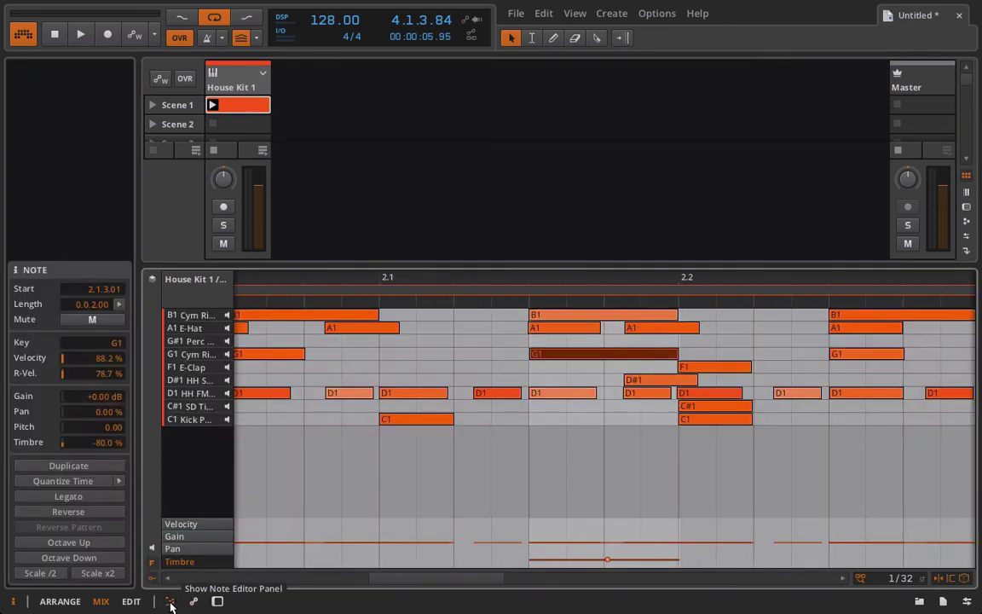
click(193, 601)
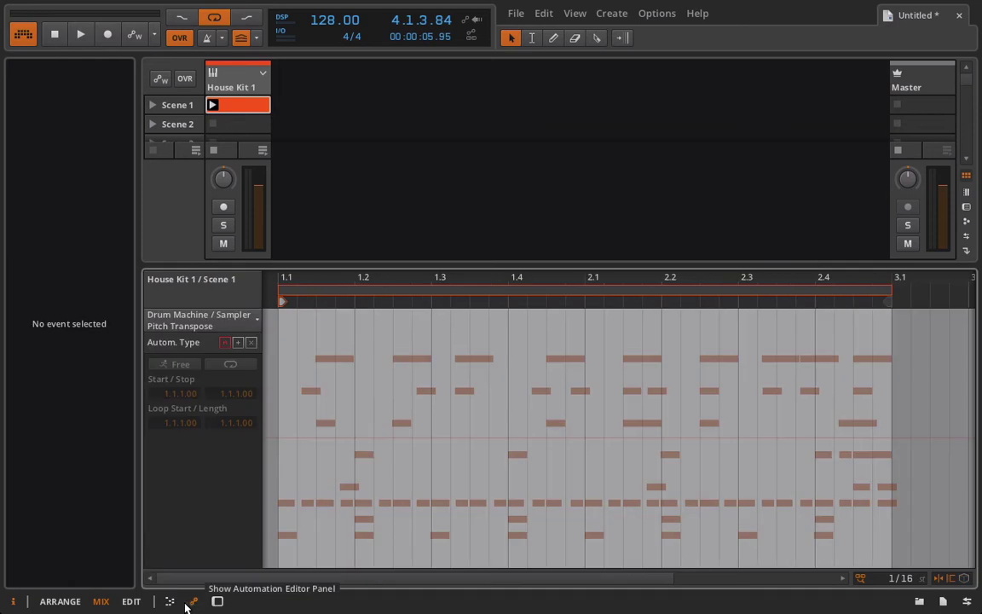
click(141, 602)
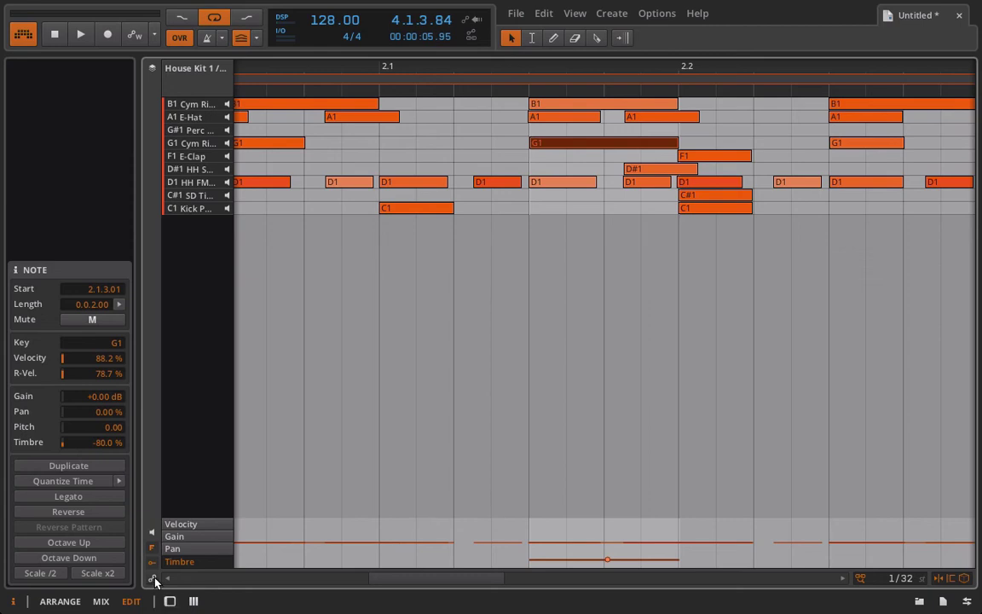
- Show the clip automation lane beneath the notes, hide the note expressions, and enlarge the lane up to the note rows
click(155, 580)
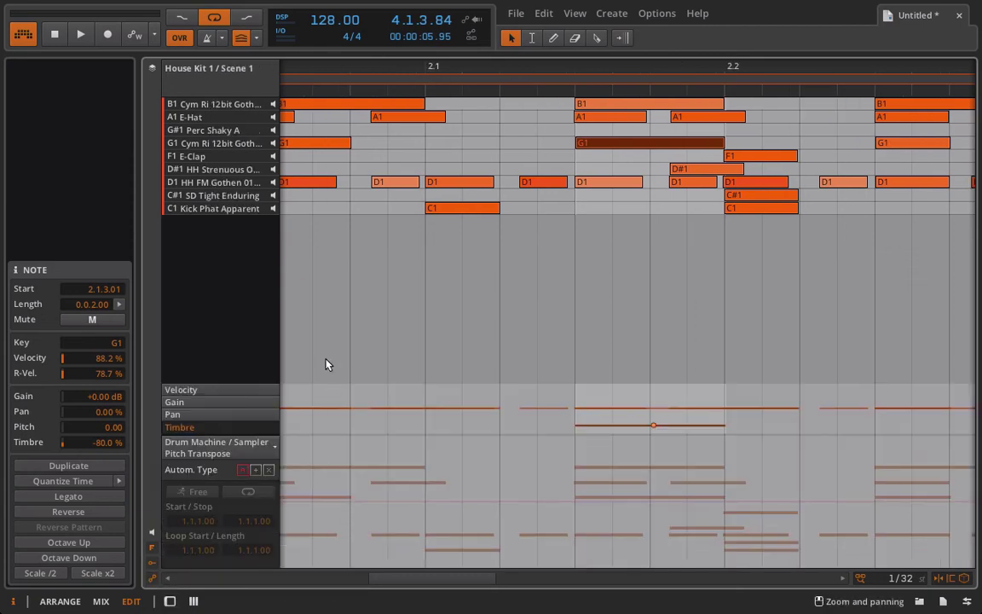
click(153, 564)
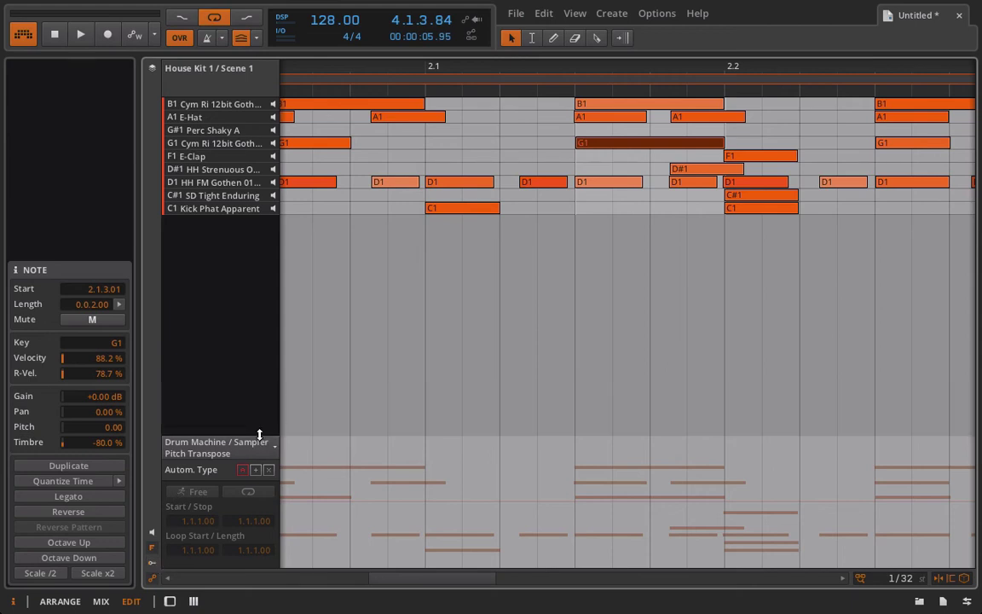
drag(259, 435, 259, 223)
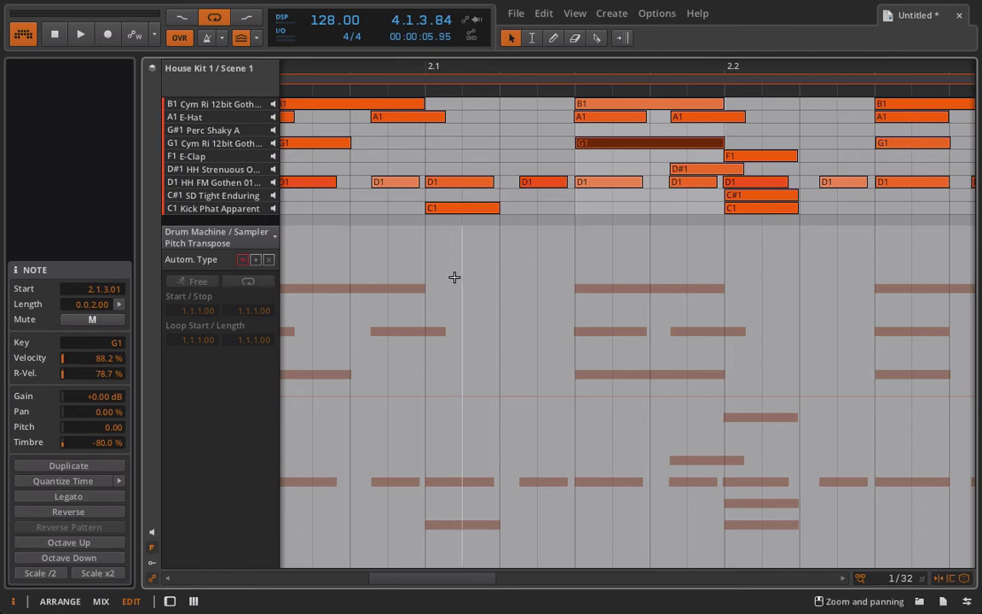
scroll(455, 277, left, 5)
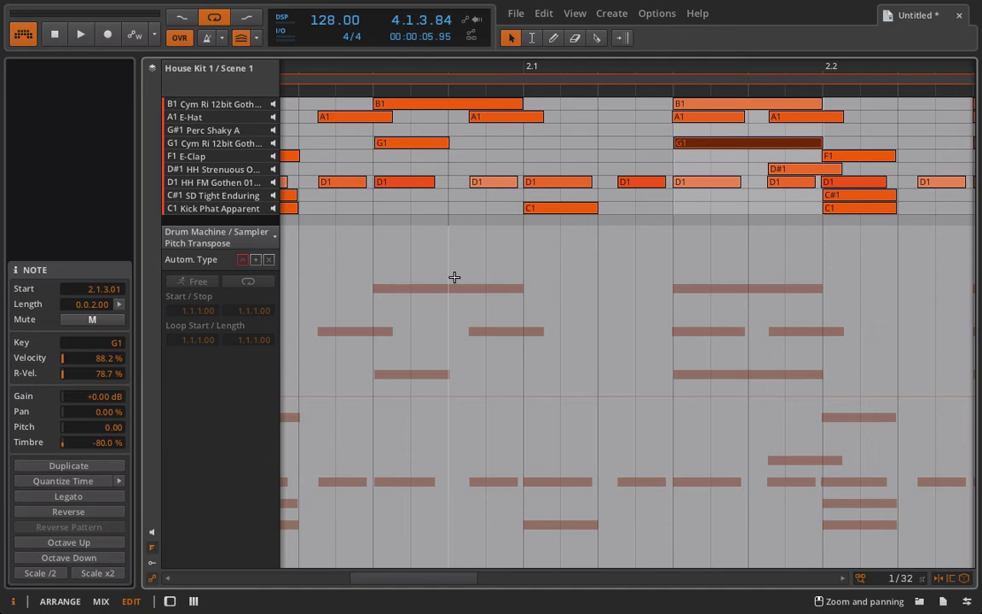
- Choose the Comb device's Mix parameter on House Kit 1 as the automation target, and return to the clip's edit view
key(alt+2)
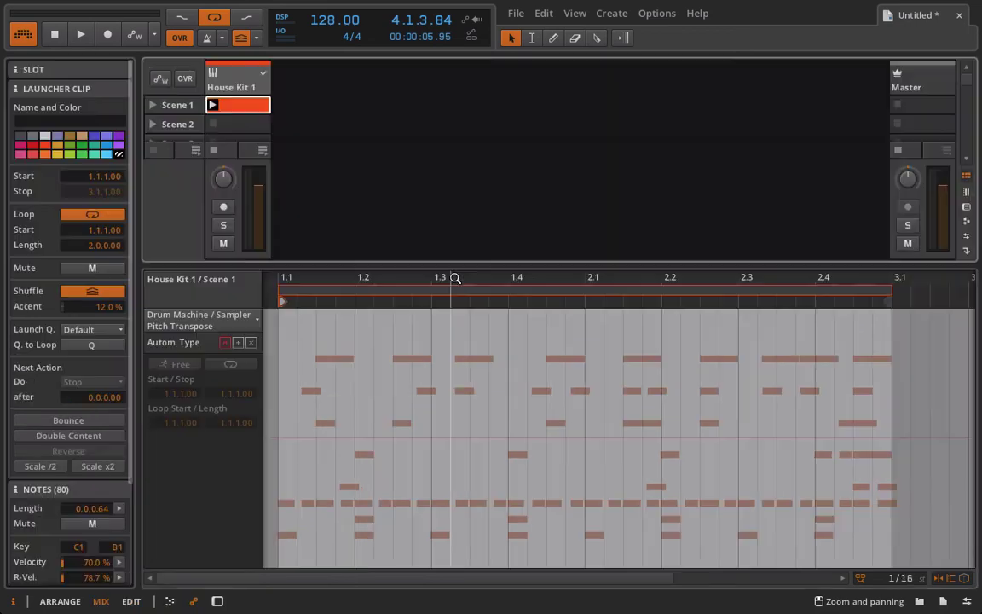
key(alt+1)
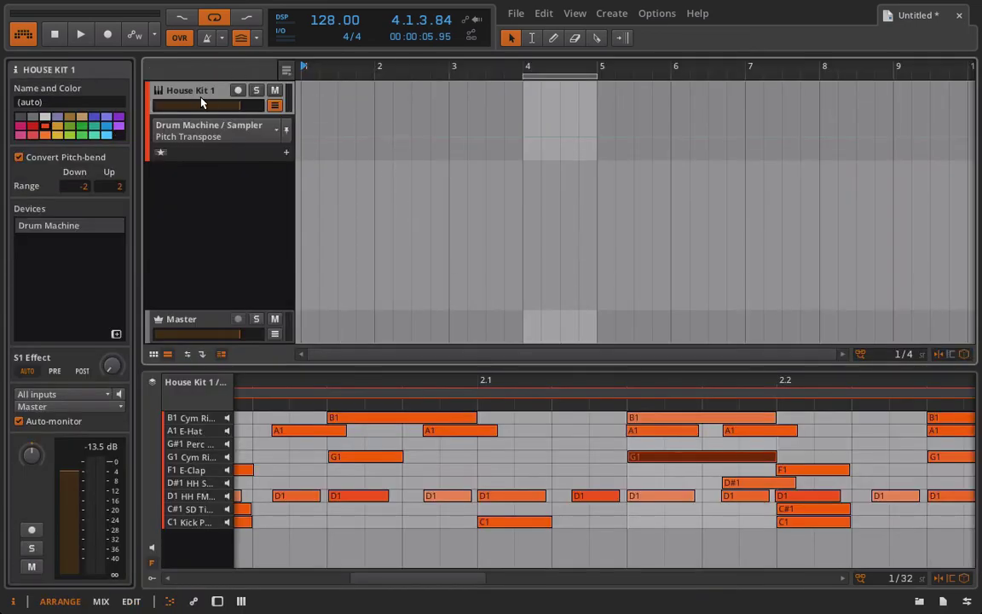
key(d)
click(674, 432)
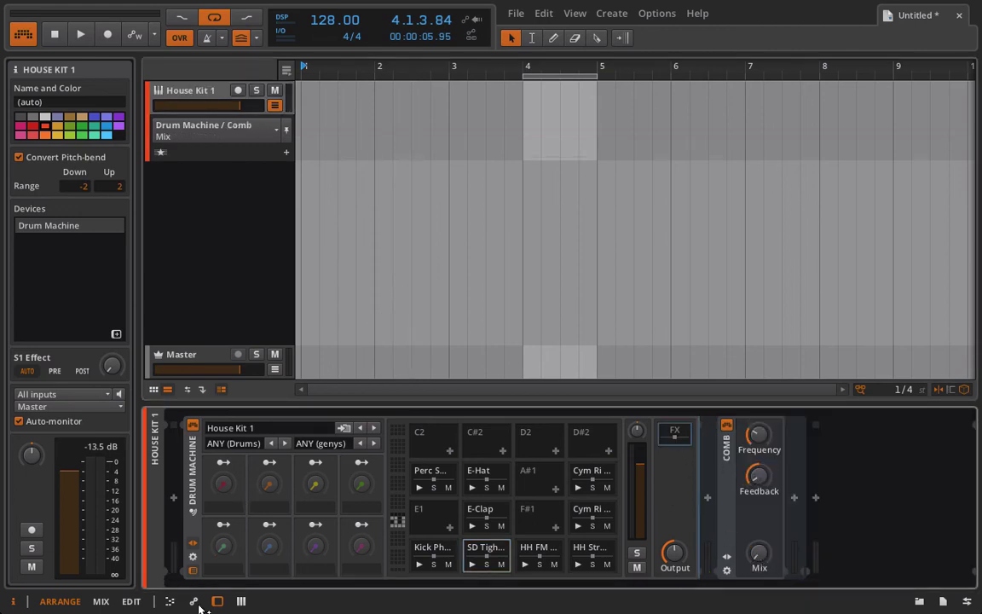
click(134, 602)
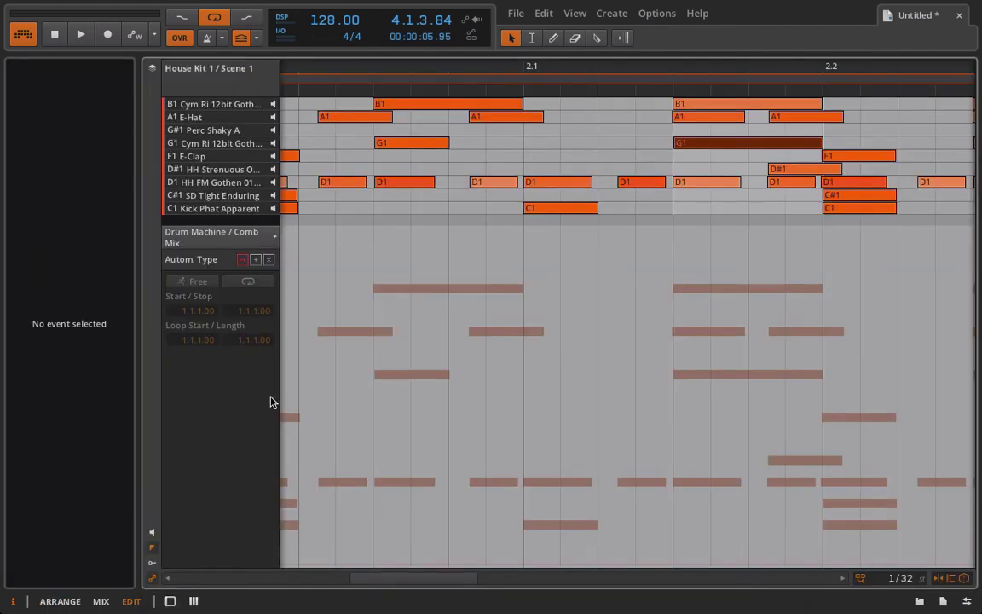
- Draw curved Comb Mix automation rising from 1.1 to 82.1% at 1.4.2.00 and falling to 45.7% at 3.1.1.00, and audition it
scroll(350, 368, left, 3)
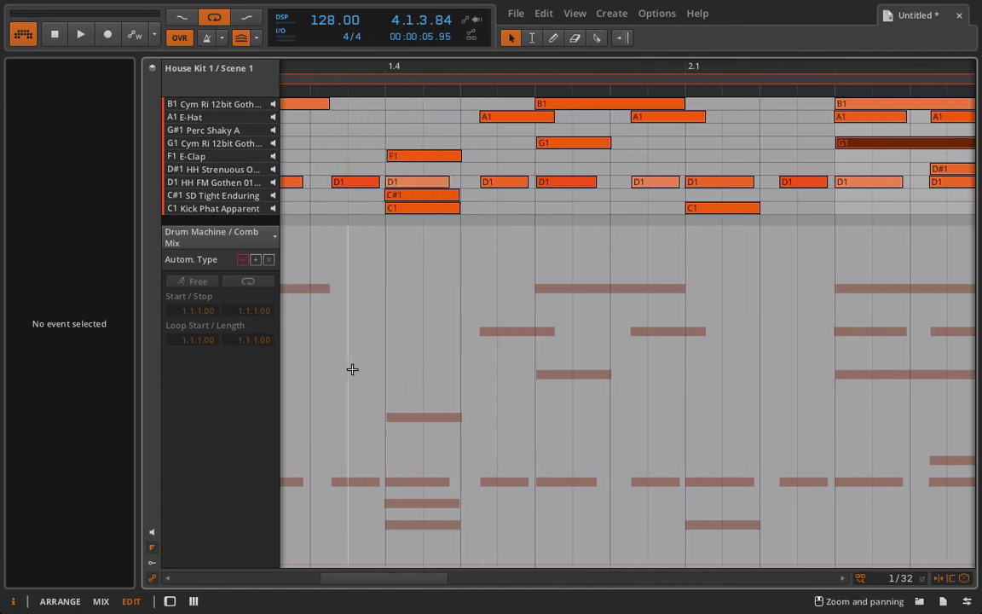
drag(388, 63, 511, 10)
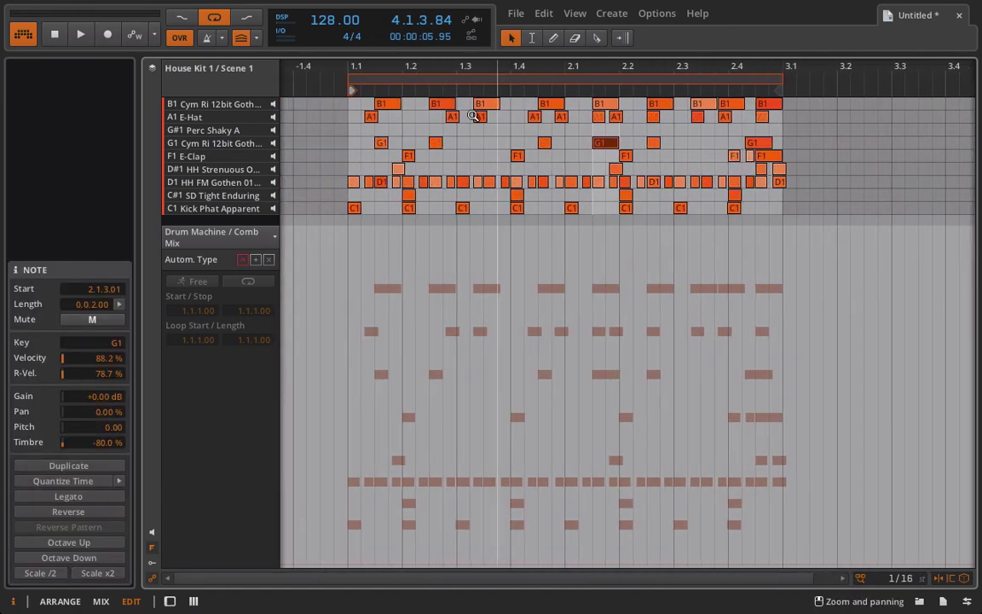
click(349, 563)
drag(375, 515, 524, 288)
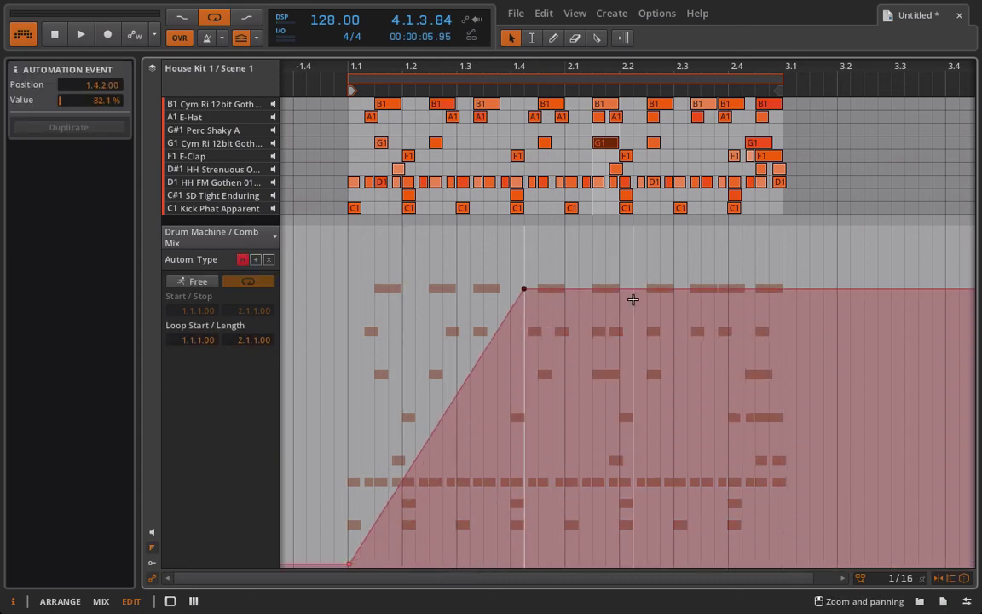
drag(634, 295, 782, 412)
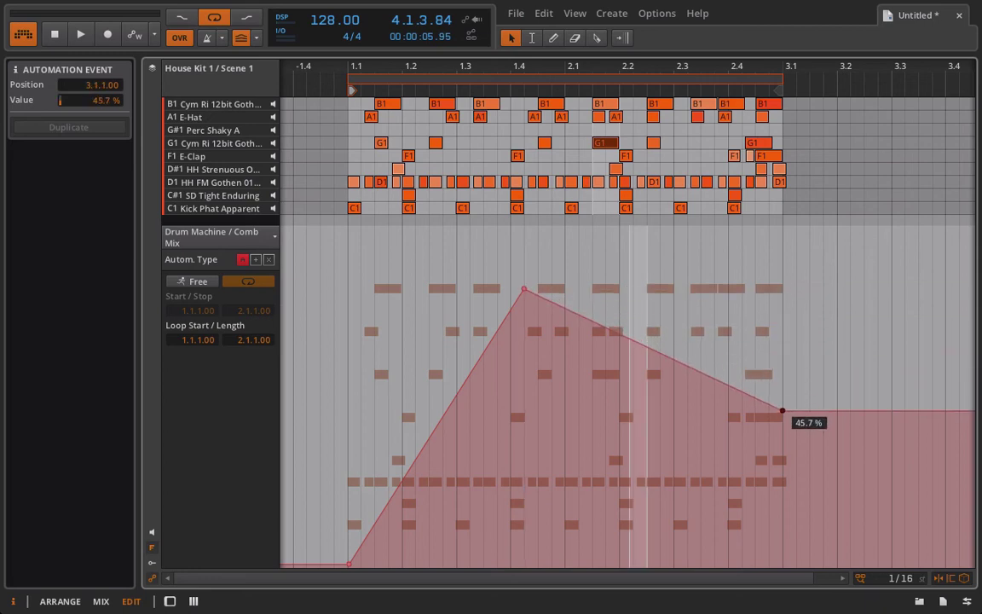
drag(524, 289, 524, 318)
key(space)
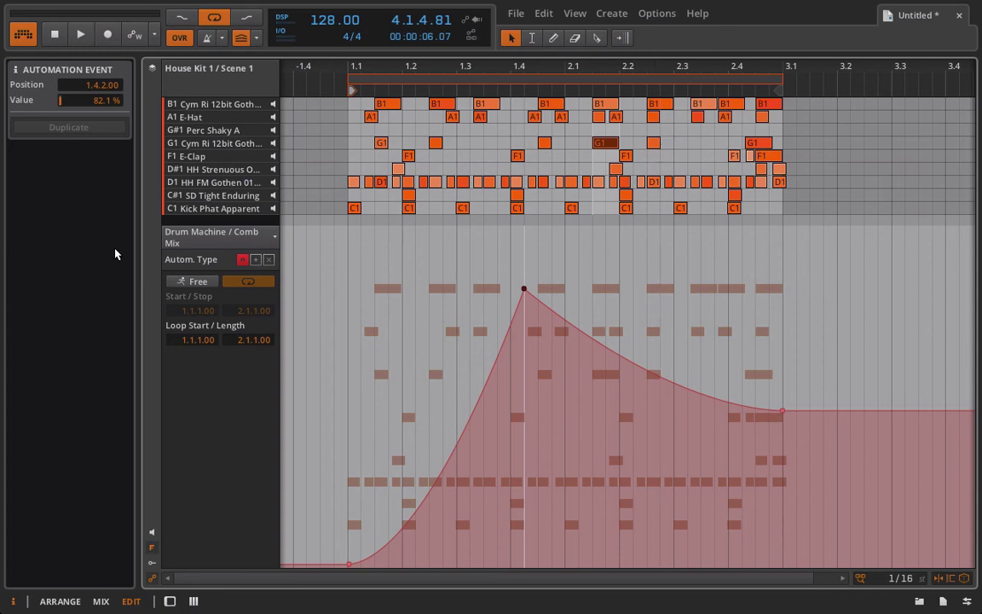
- Make the Comb Mix automation free-running without a custom loop, and set its stop position to 9.1.1.00
click(178, 287)
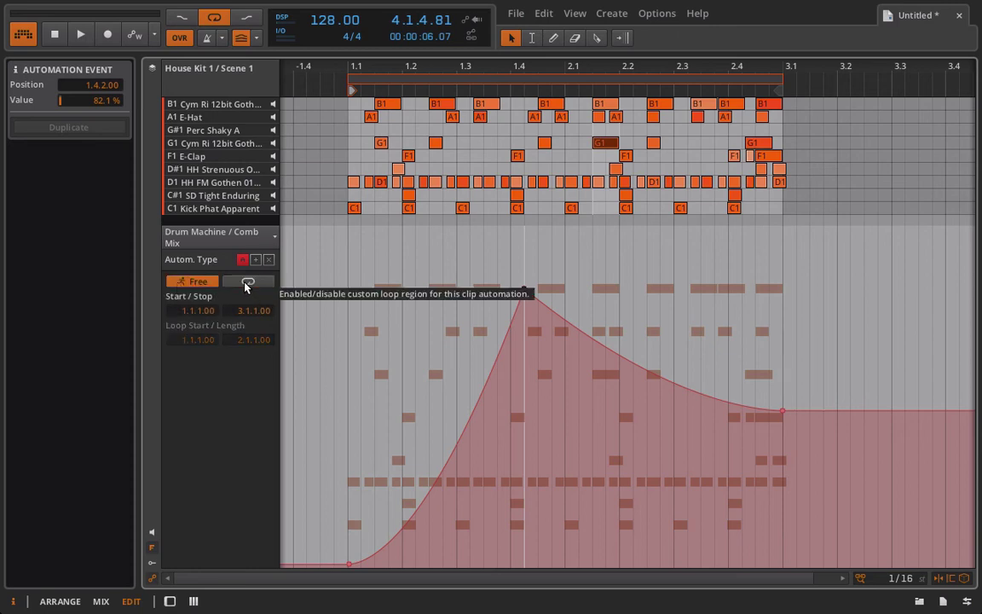
click(247, 283)
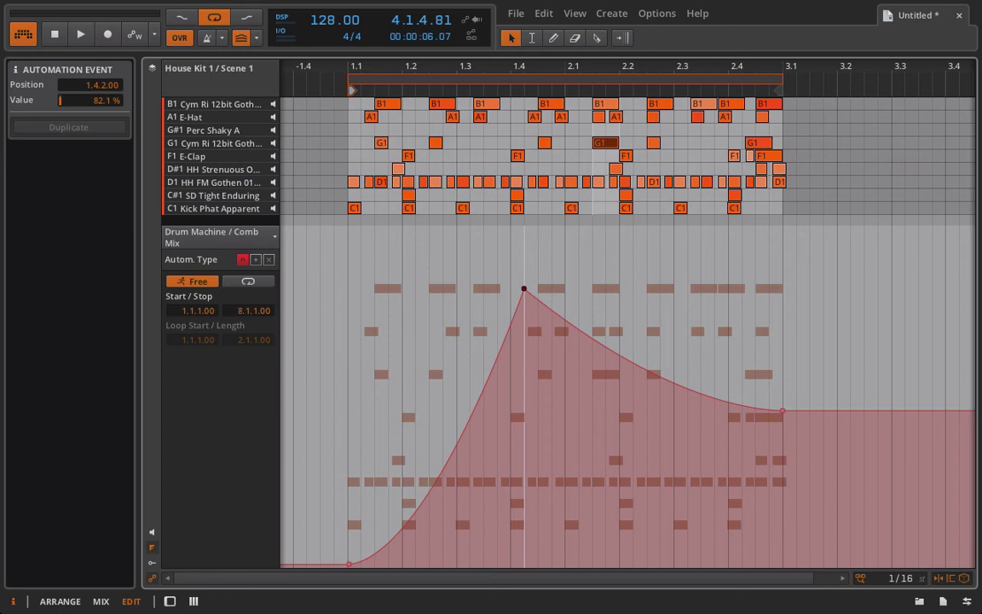
drag(243, 314, 243, 305)
- Extend the Comb Mix automation beyond the notes with a dip near 4.1.2, 51.5% at 5.3.4.00 and 2.69% at 9.1.1.00
scroll(739, 377, right, 5)
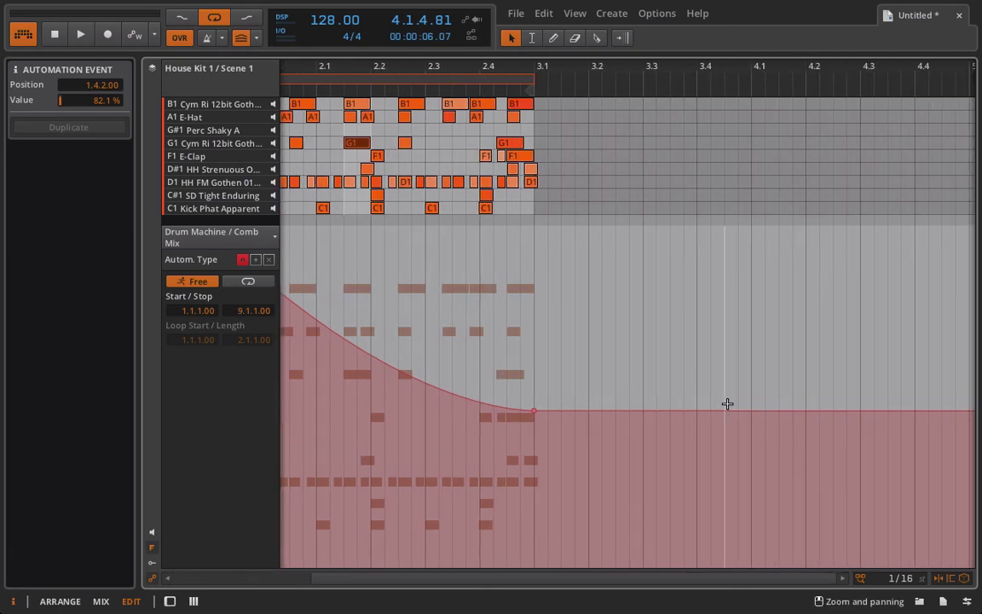
drag(727, 408, 867, 392)
scroll(765, 500, right, 5)
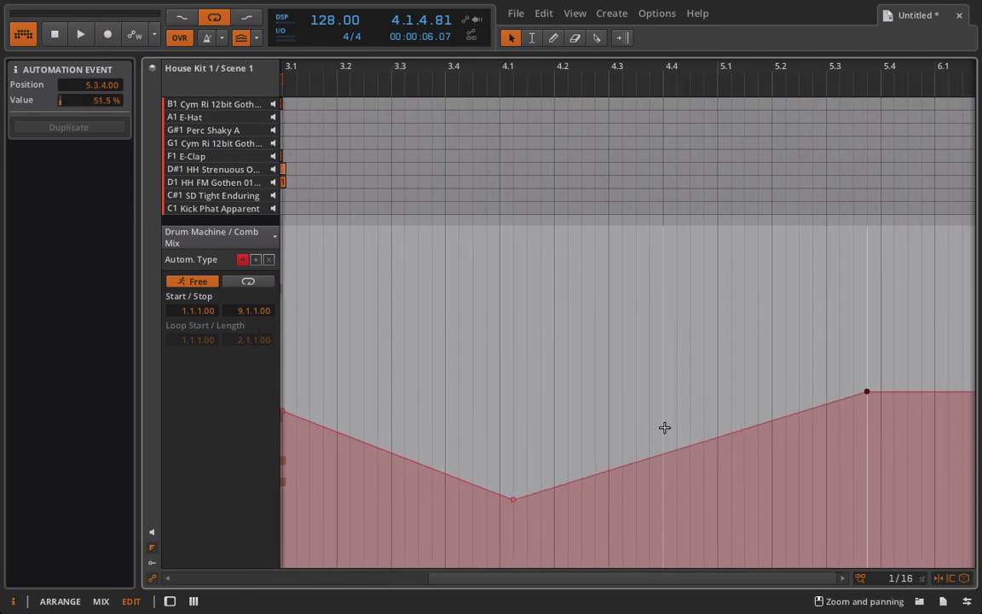
scroll(664, 427, right, 7)
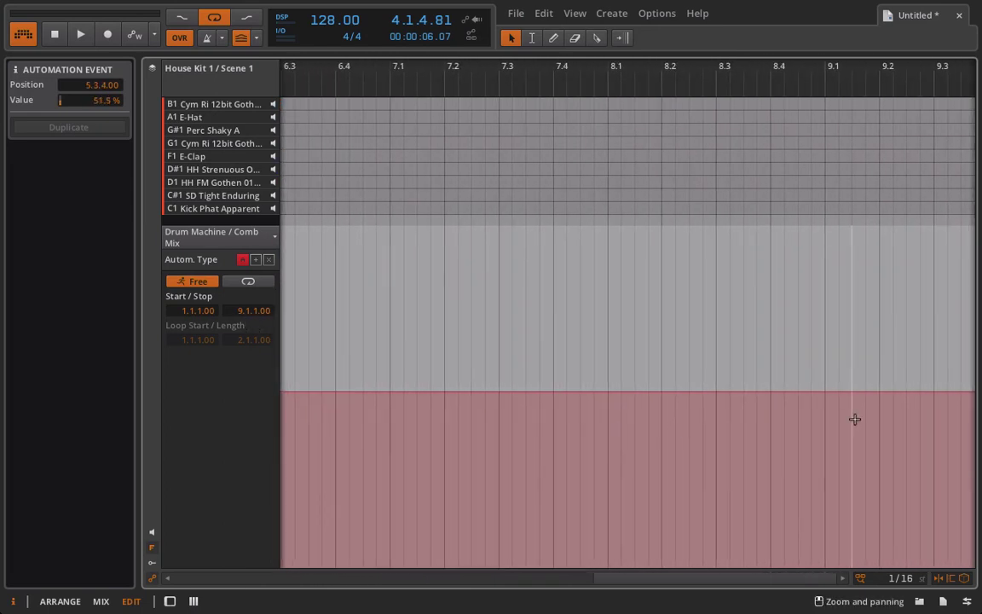
drag(820, 393, 824, 555)
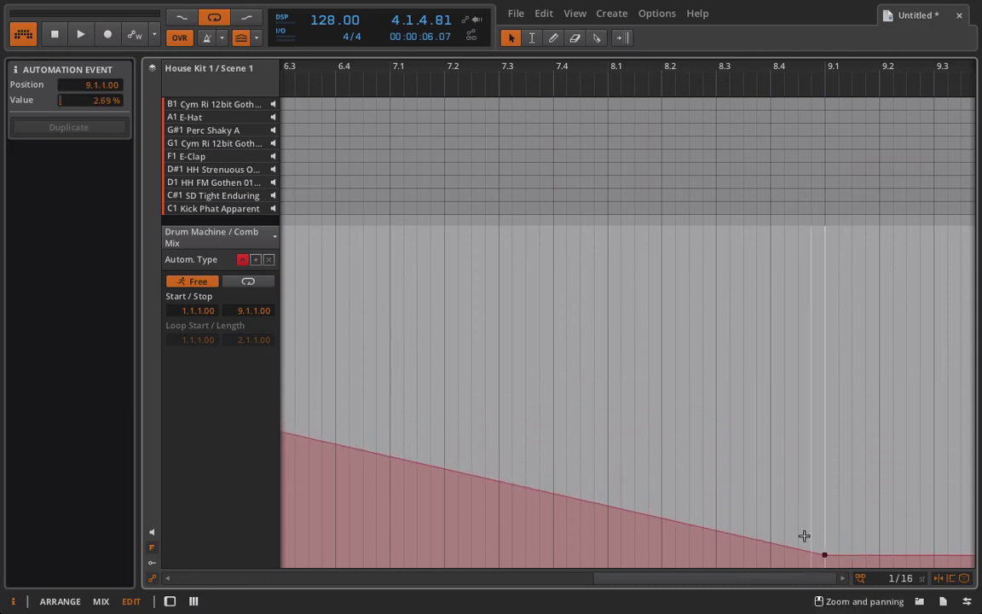
- Play the clip while examining the Comb Mix automation from 1.1 through its end point at 9.1, and stop playback
scroll(768, 528, left, 10)
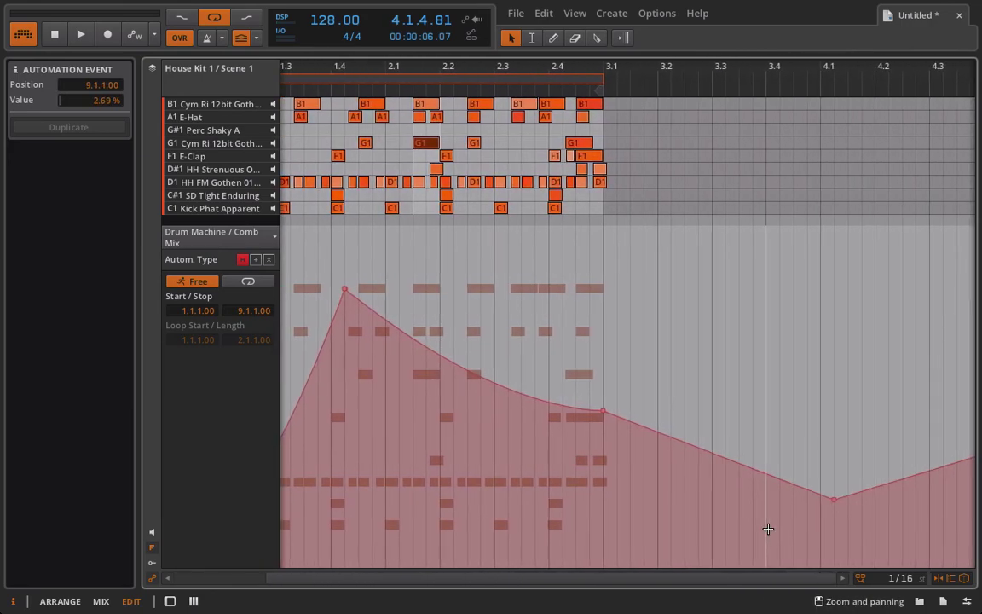
scroll(767, 528, left, 4)
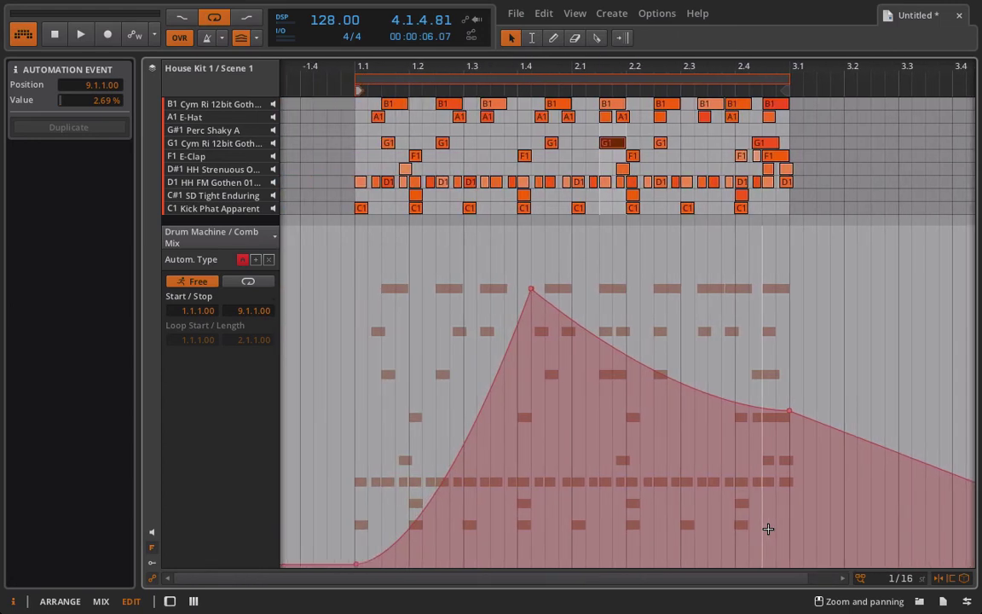
key(space)
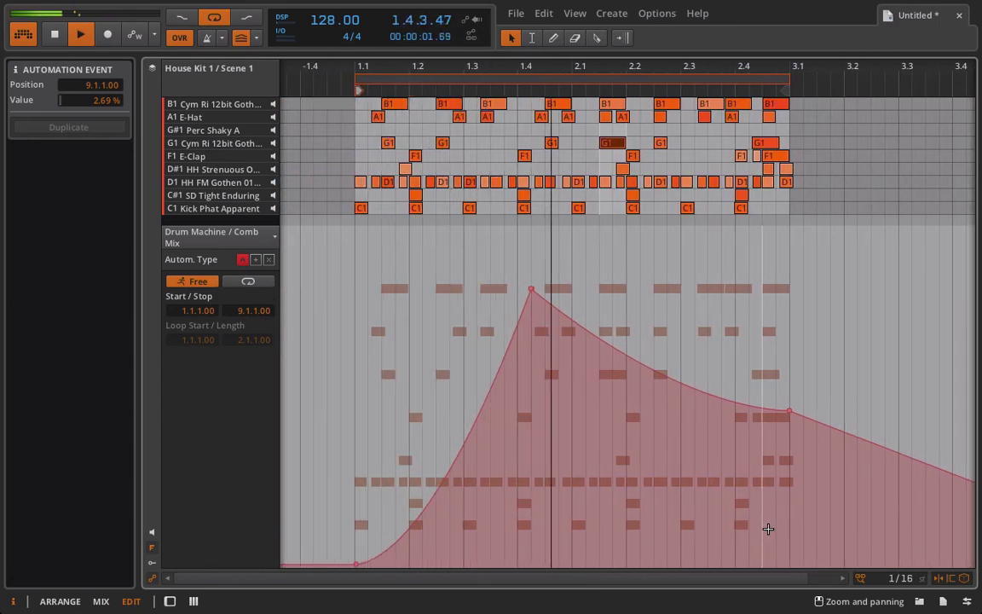
scroll(768, 529, right, 10)
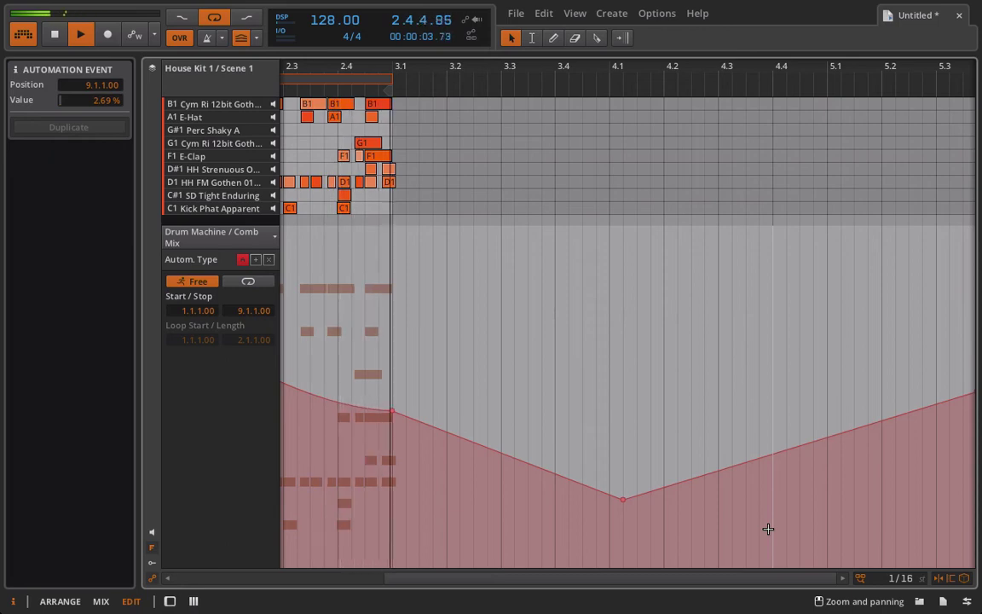
scroll(768, 529, right, 6)
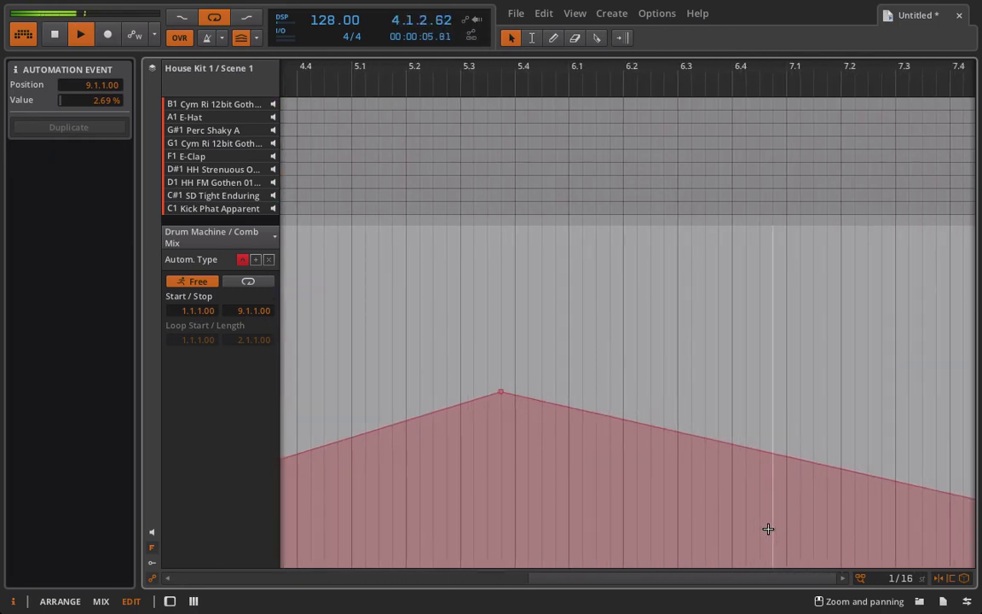
scroll(768, 529, right, 3)
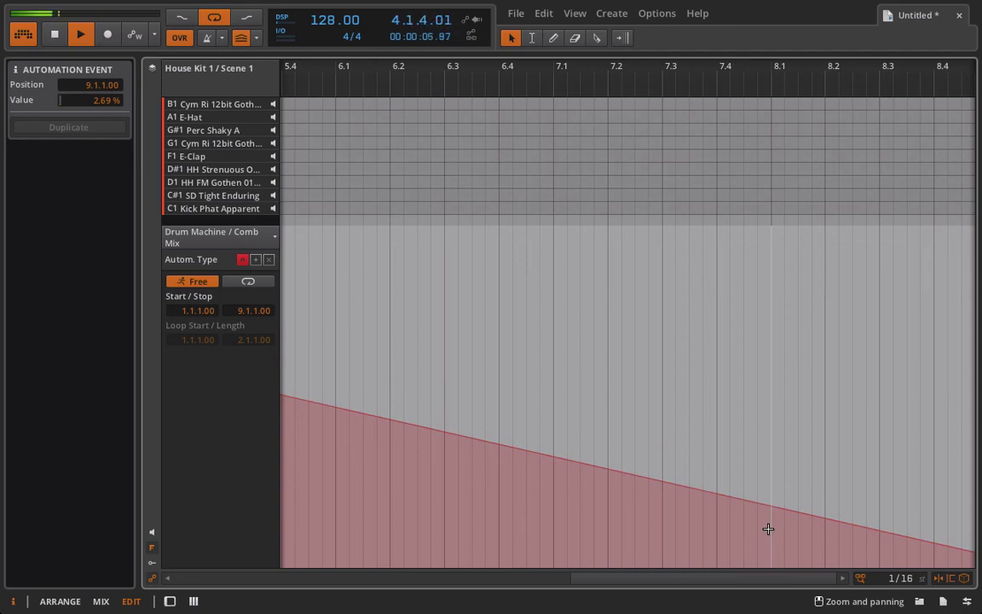
scroll(768, 528, right, 5)
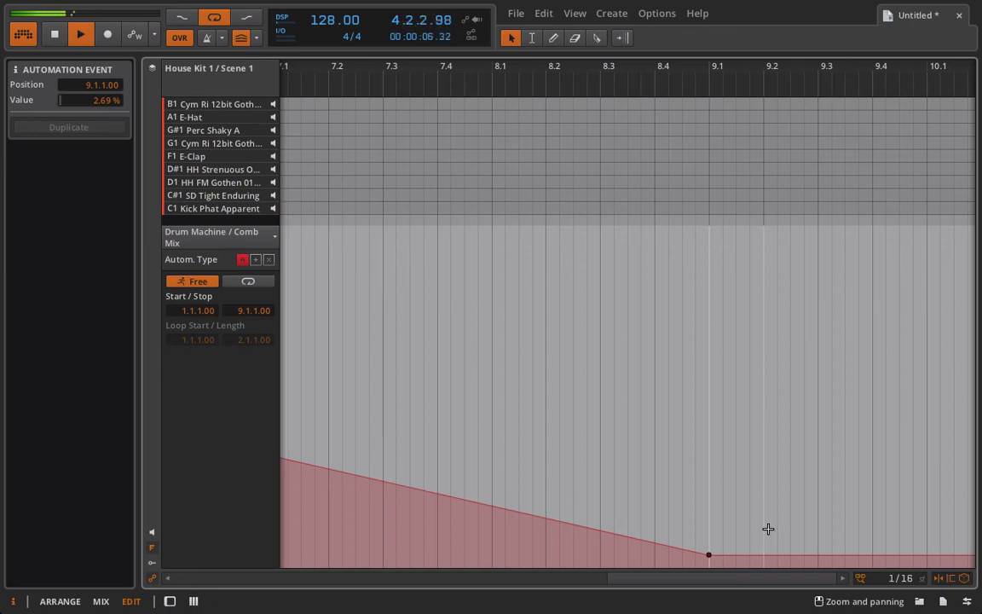
scroll(768, 528, left, 20)
key(space)
- Enable the custom loop region for the free-running Comb Mix automation
scroll(768, 528, right, 10)
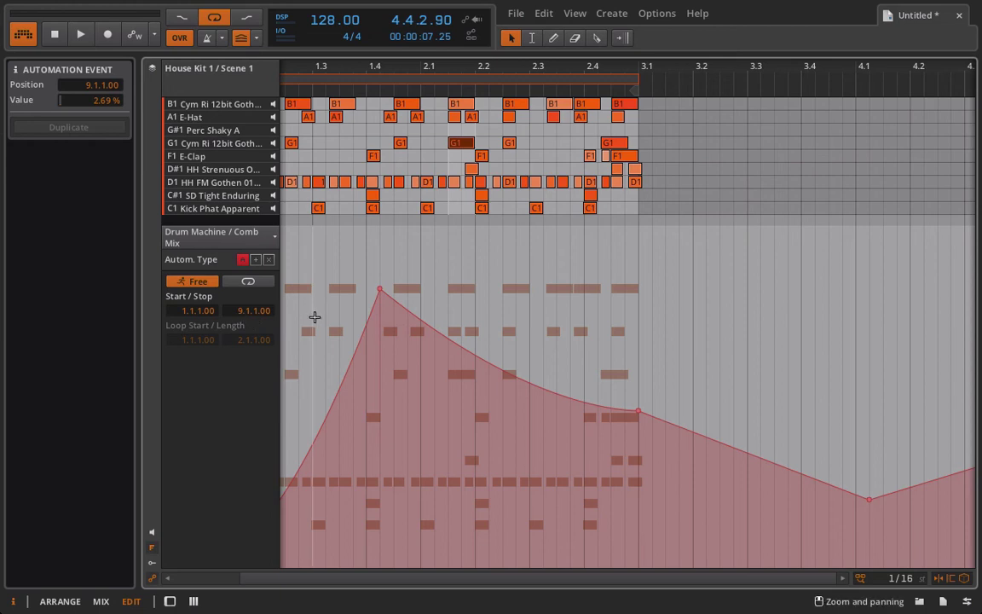
scroll(821, 423, right, 10)
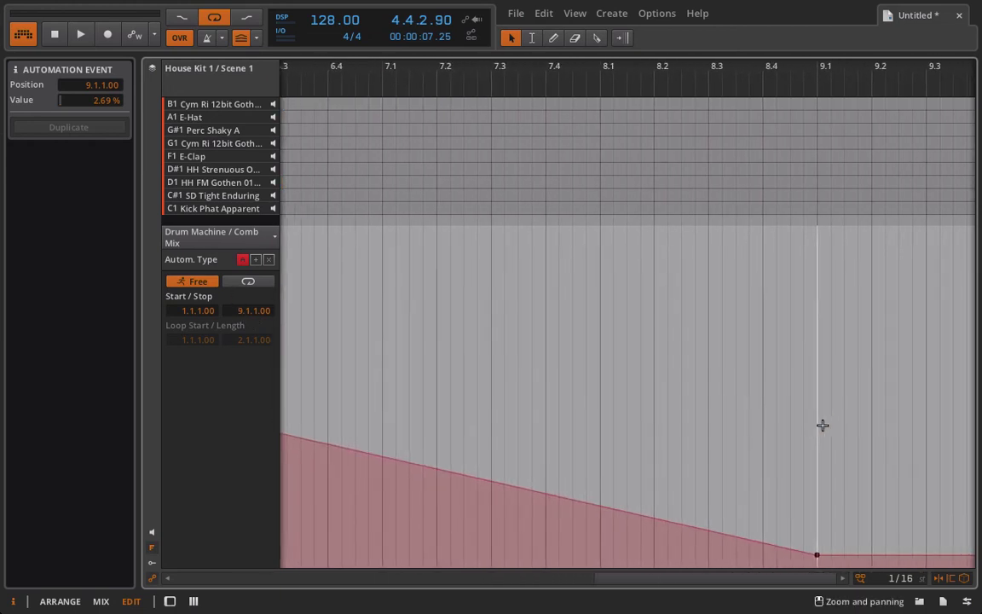
scroll(821, 424, right, 1)
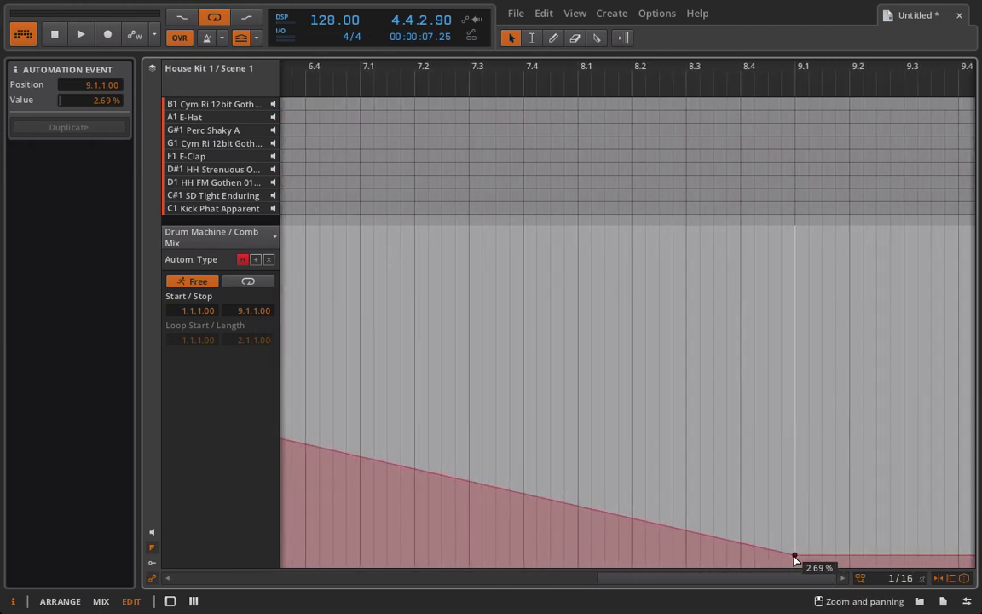
right_click(250, 282)
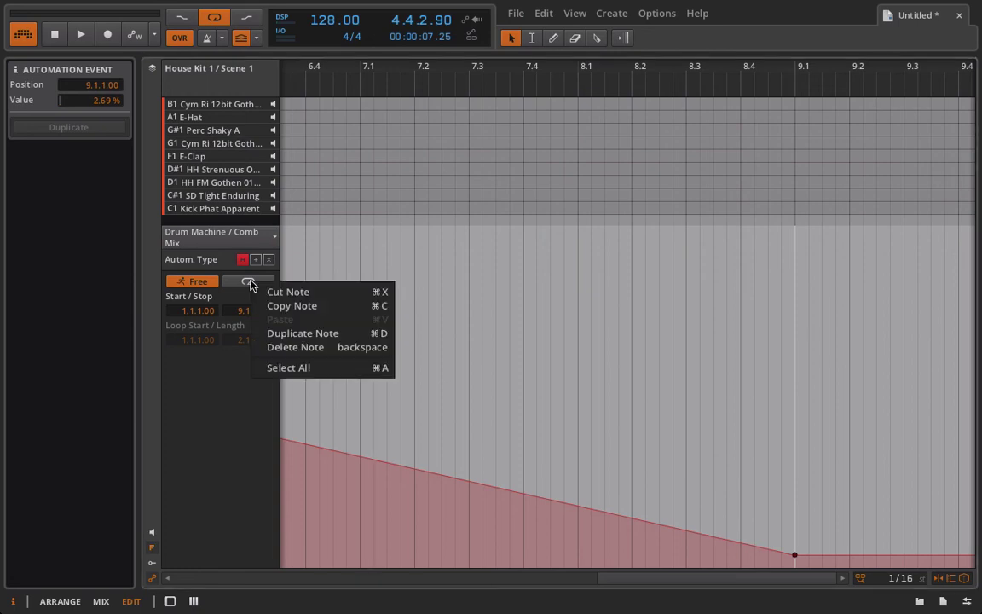
click(248, 284)
click(247, 283)
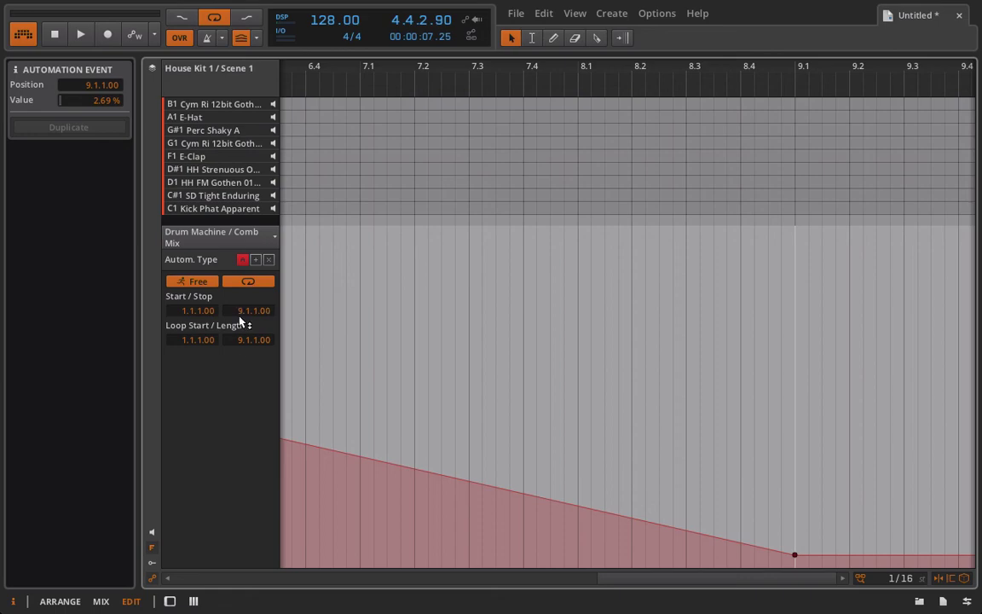
- Reshape the end of the Comb Mix automation with a 93.7% peak at 8.2.1.00 and 0% at 9.1.1.00
scroll(444, 375, left, 15)
scroll(444, 375, right, 15)
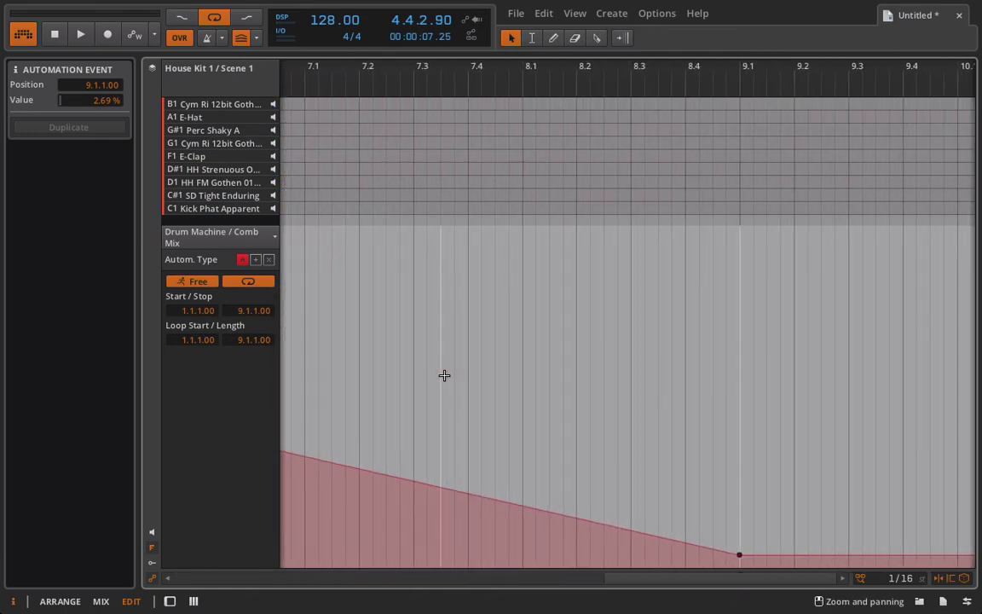
drag(707, 556, 708, 316)
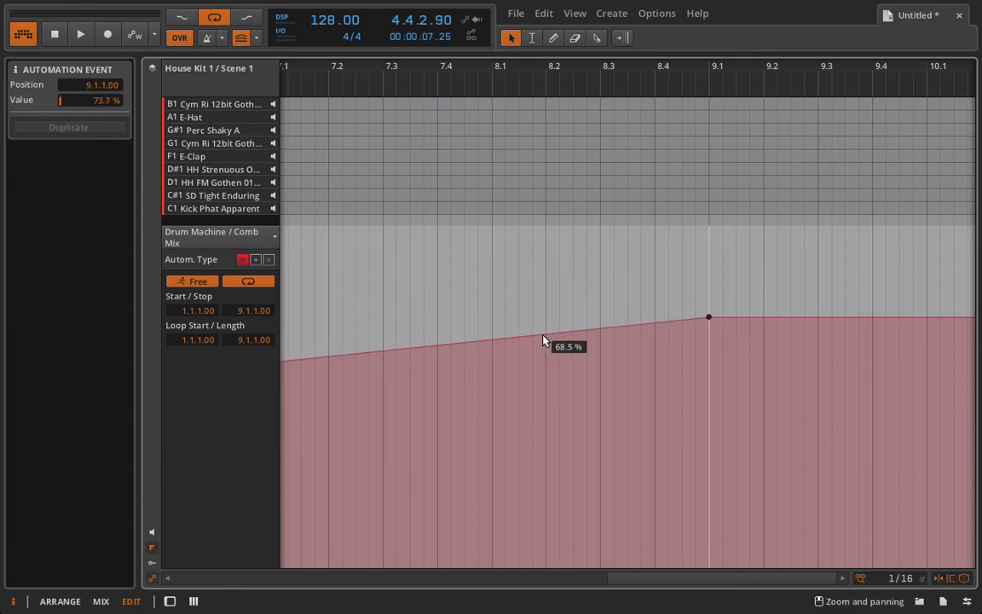
drag(543, 340, 545, 250)
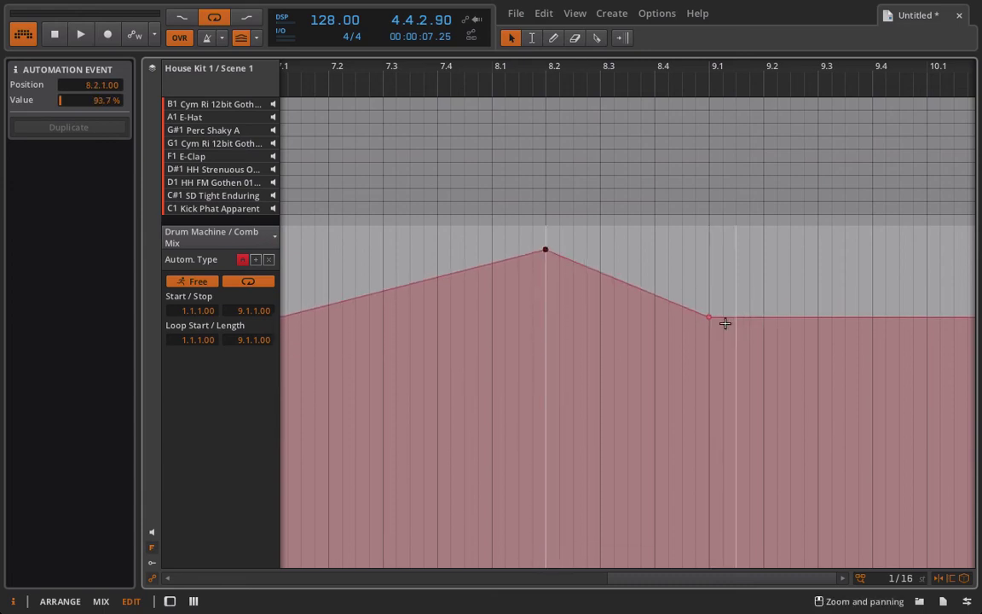
drag(724, 323, 709, 568)
- Play the clip while watching the start of the looped free-running Comb Mix automation, and stop playback
scroll(724, 475, left, 13)
key(space)
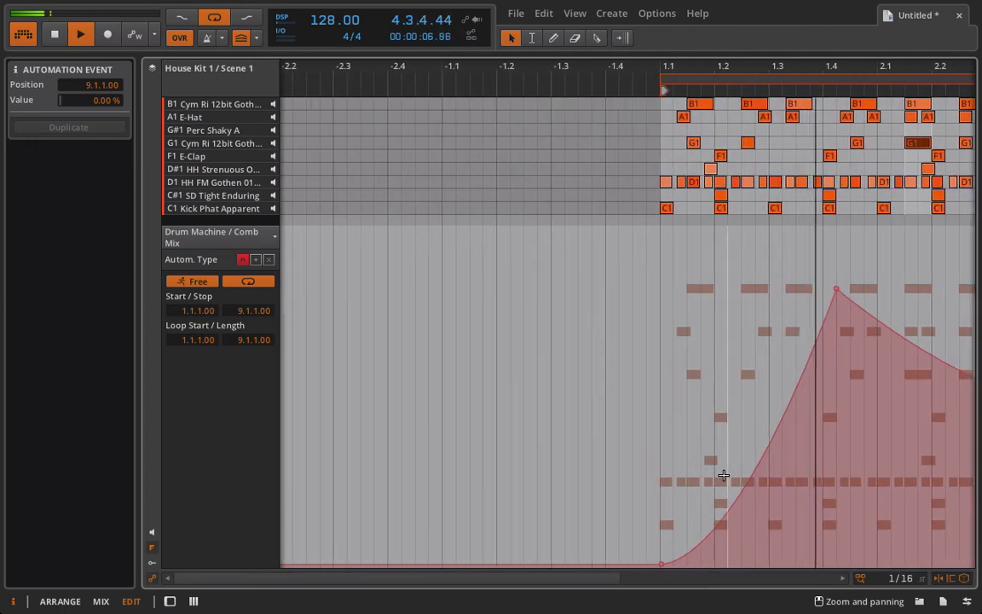
key(space)
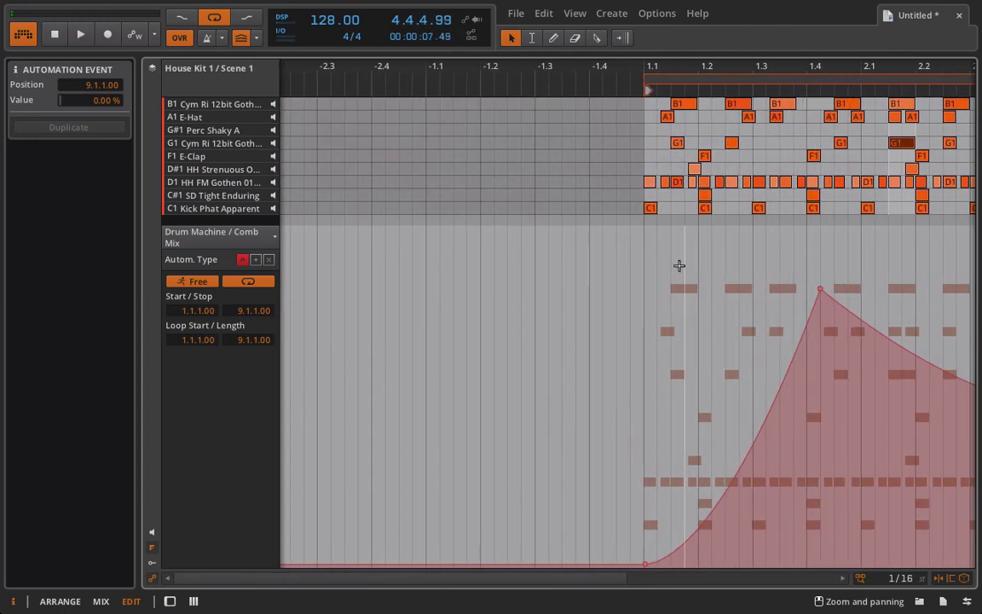
- Delete the Comb Mix automation points between 1.1 and 3.1, including the one at the clip start
scroll(679, 266, right, 5)
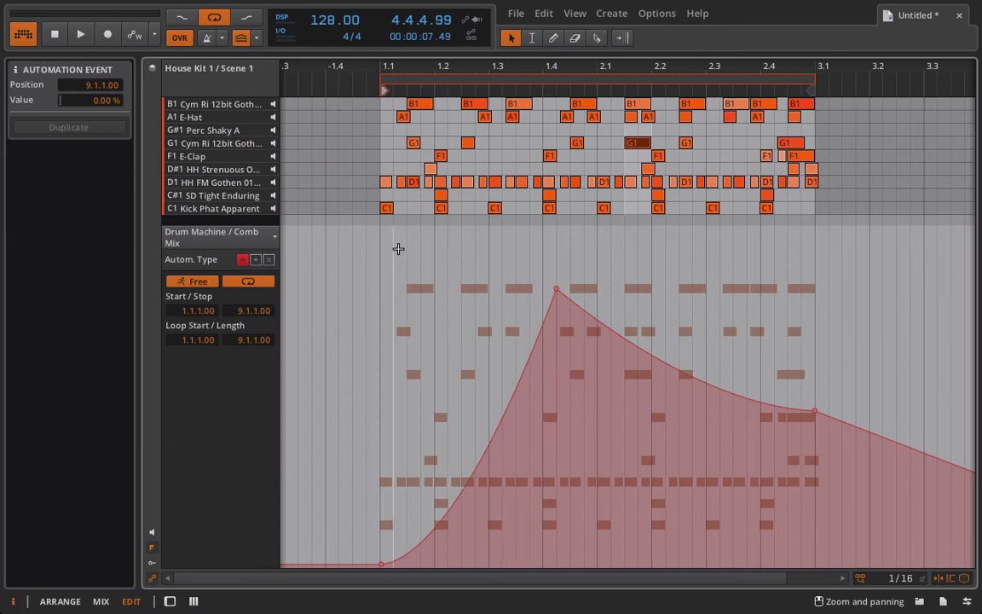
drag(388, 243, 894, 475)
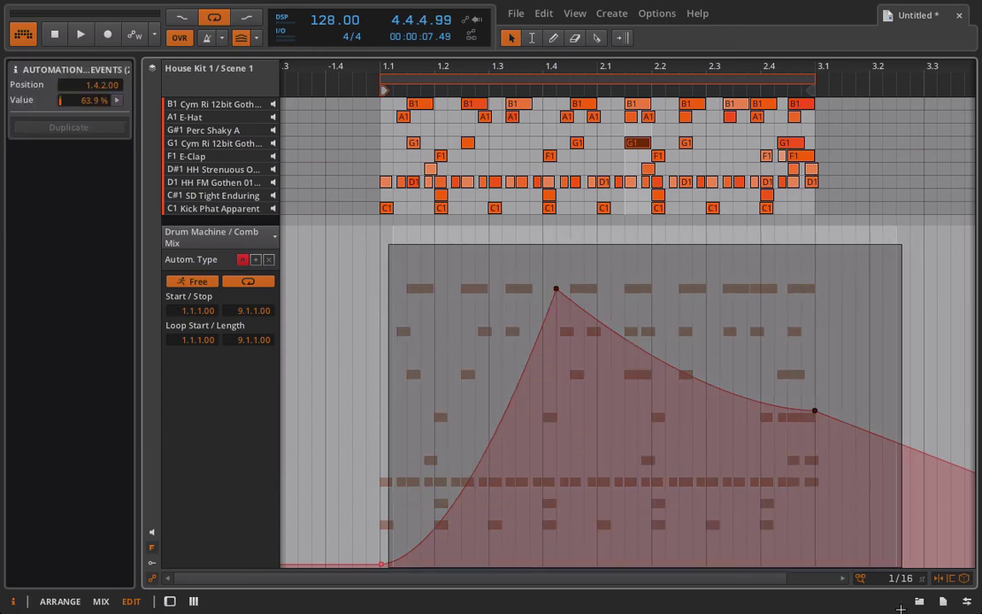
key(Delete)
drag(342, 510, 495, 611)
key(Delete)
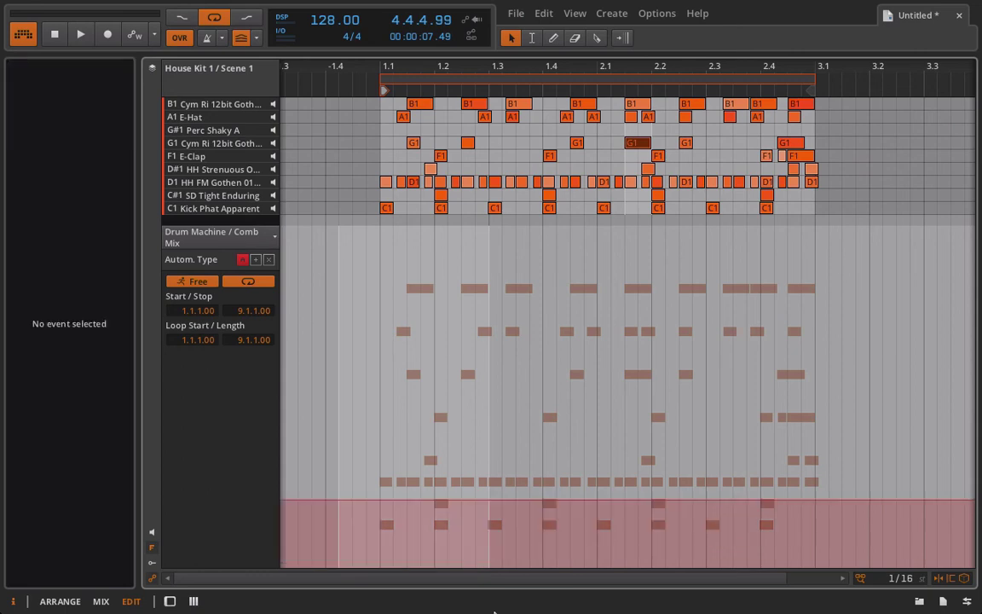
- Delete the remaining Comb Mix automation points from bar 4 through 9.1 so the lane is empty
scroll(620, 503, right, 2)
scroll(620, 503, right, 9)
scroll(619, 504, left, 4)
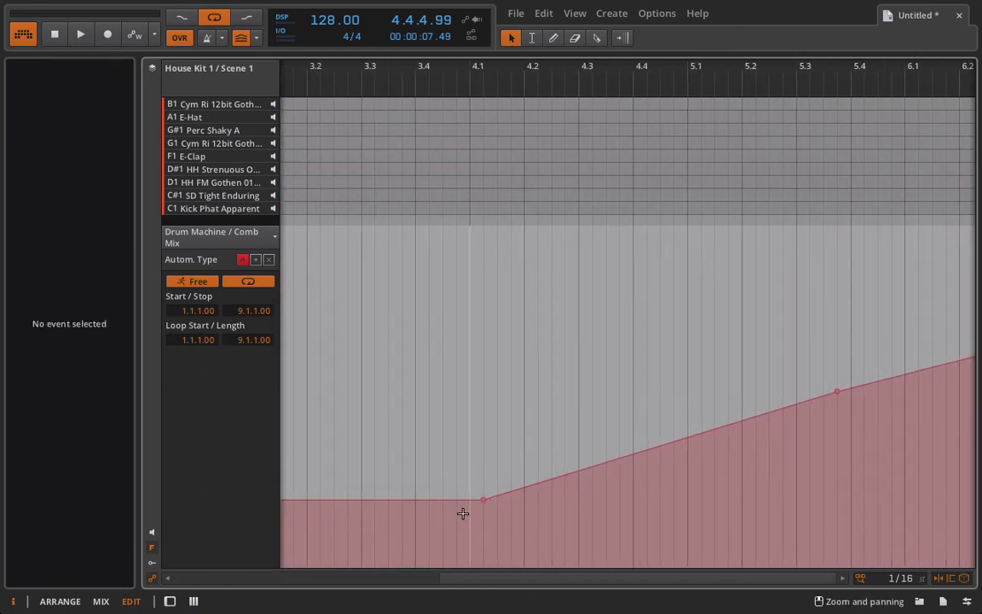
drag(463, 513, 980, 286)
key(Delete)
scroll(837, 357, right, 6)
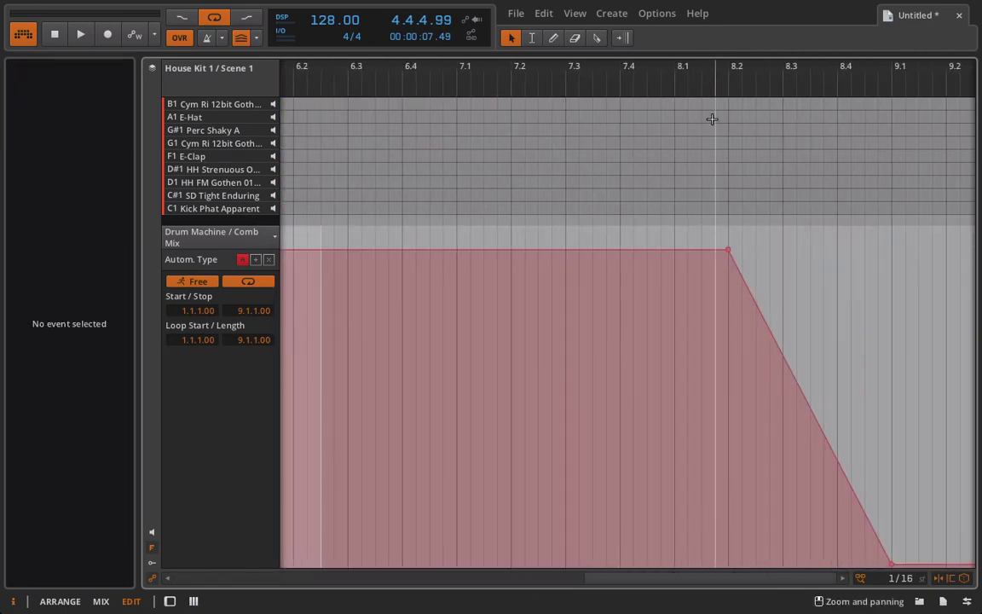
drag(698, 76, 668, 55)
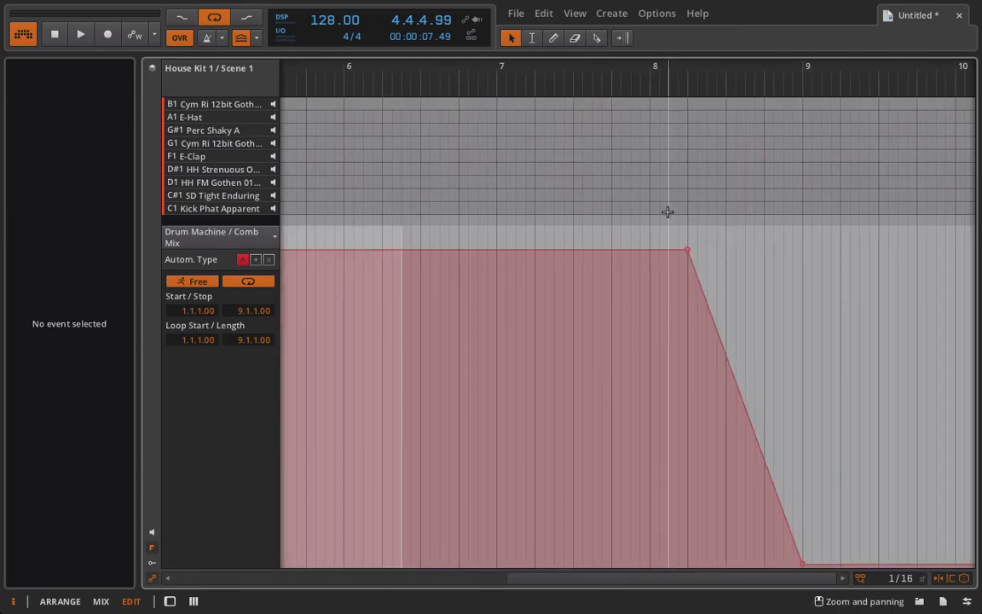
drag(670, 241, 849, 566)
key(Delete)
scroll(553, 479, left, 15)
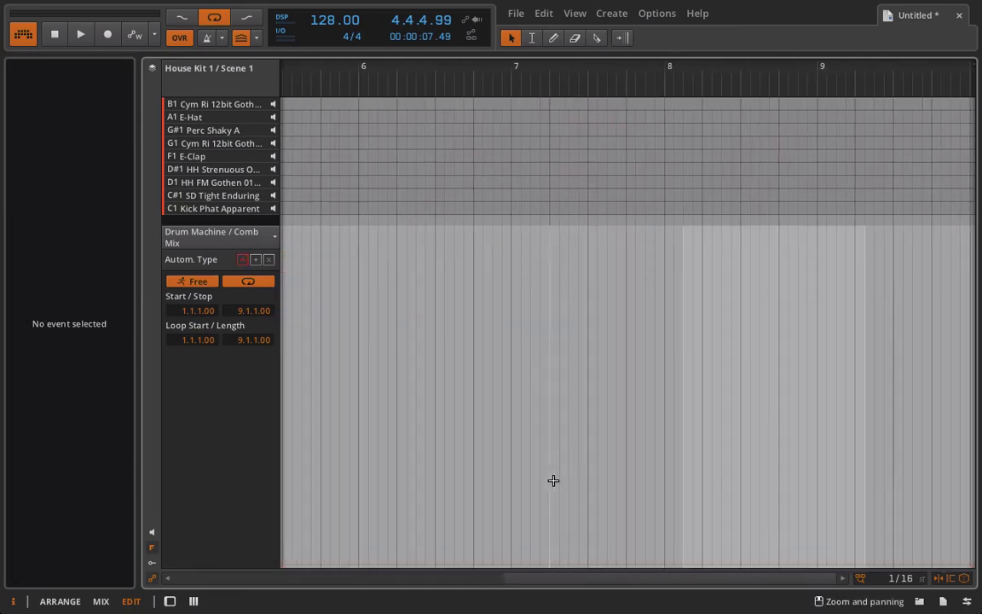
- Switch the Comb Mix automation type to additive and adjust the Comb device's Mix level on the House Kit 1 track
scroll(553, 480, right, 5)
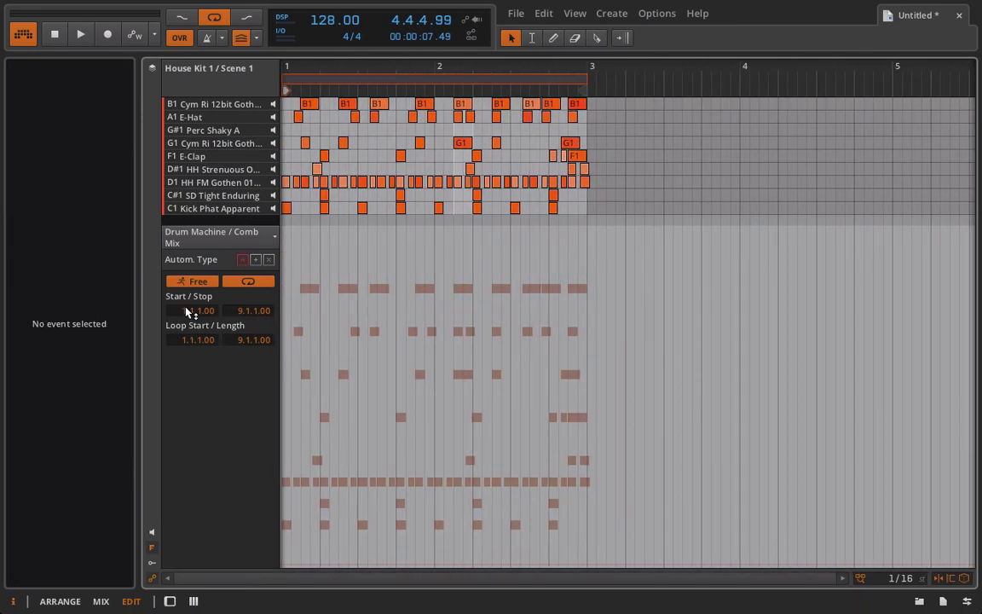
click(254, 260)
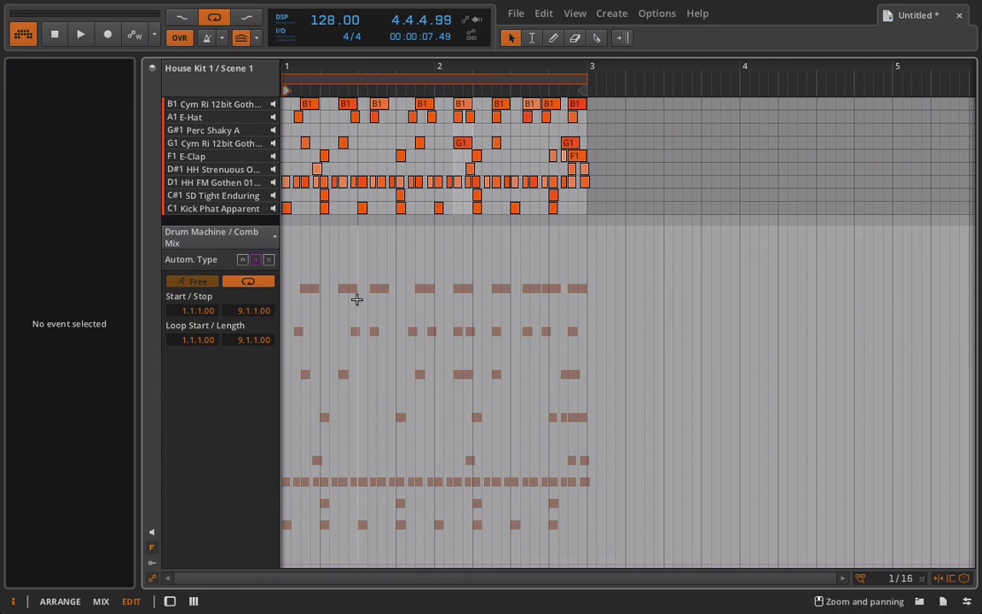
scroll(355, 298, left, 3)
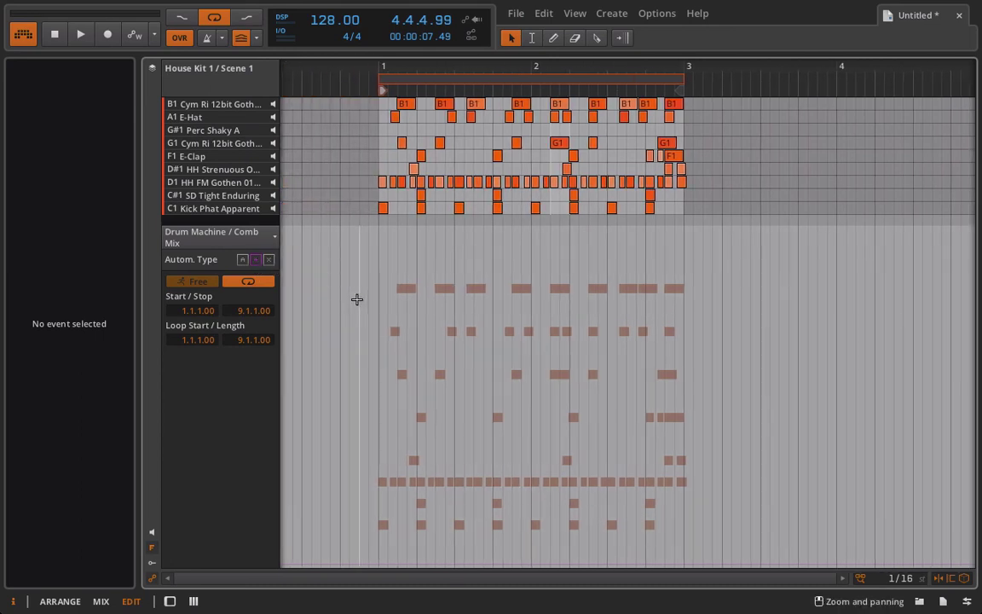
click(100, 602)
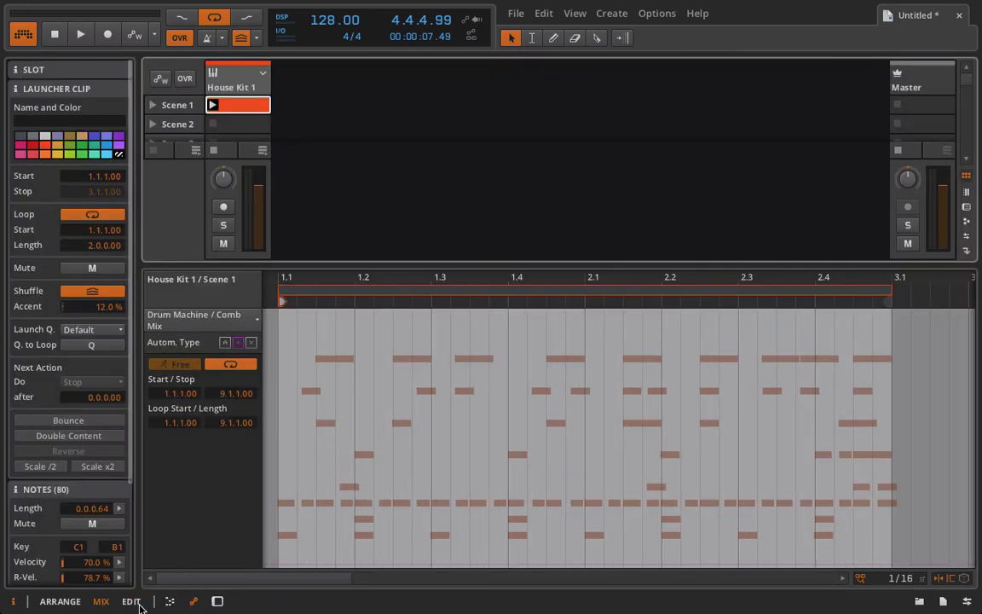
double_click(226, 86)
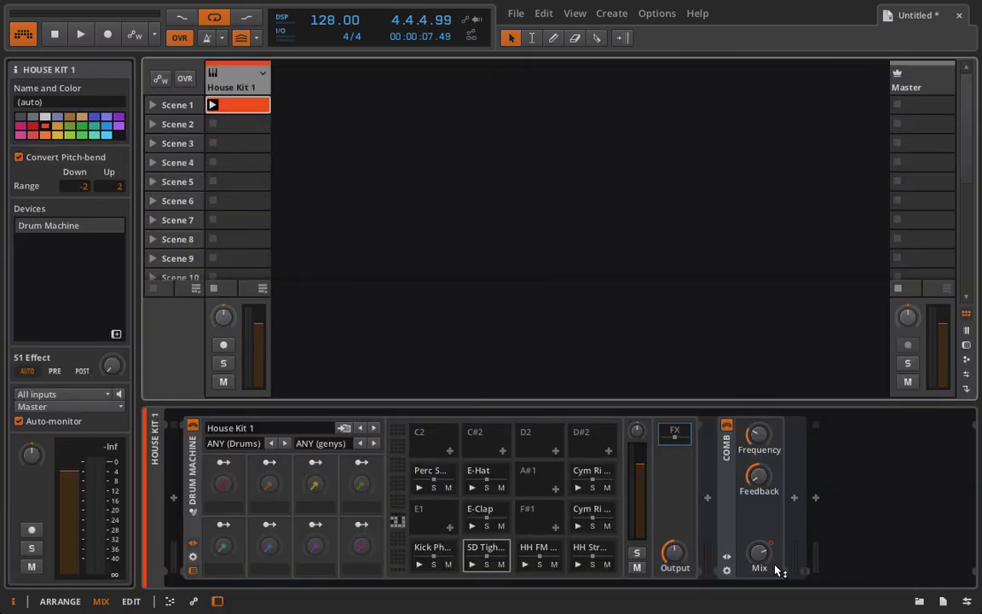
drag(759, 554, 759, 514)
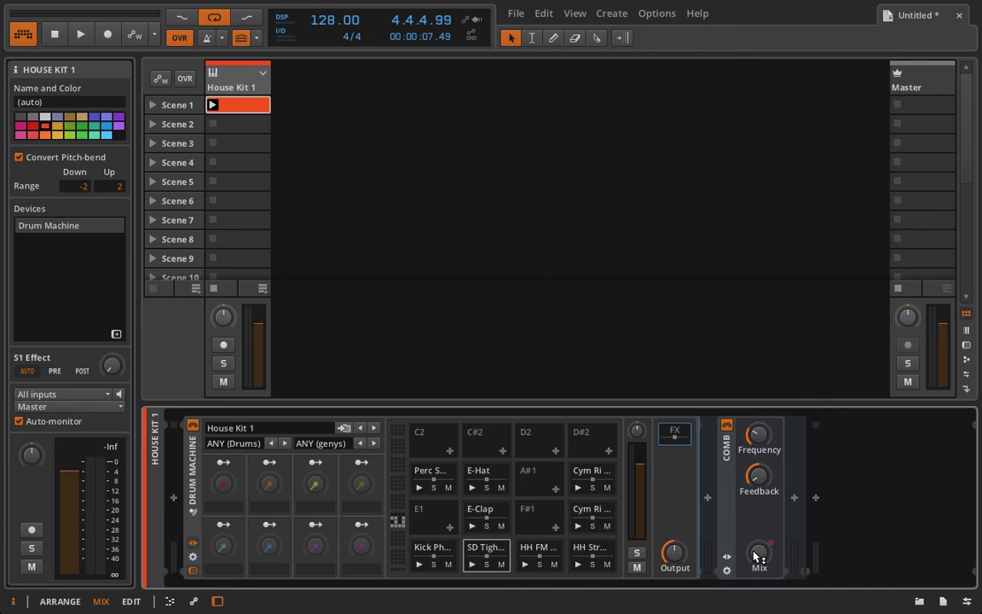
- Draw an additive Comb Mix ramp from -50% at the clip start to -0.22% at 3.1.2.00, and play the clip briefly
click(130, 600)
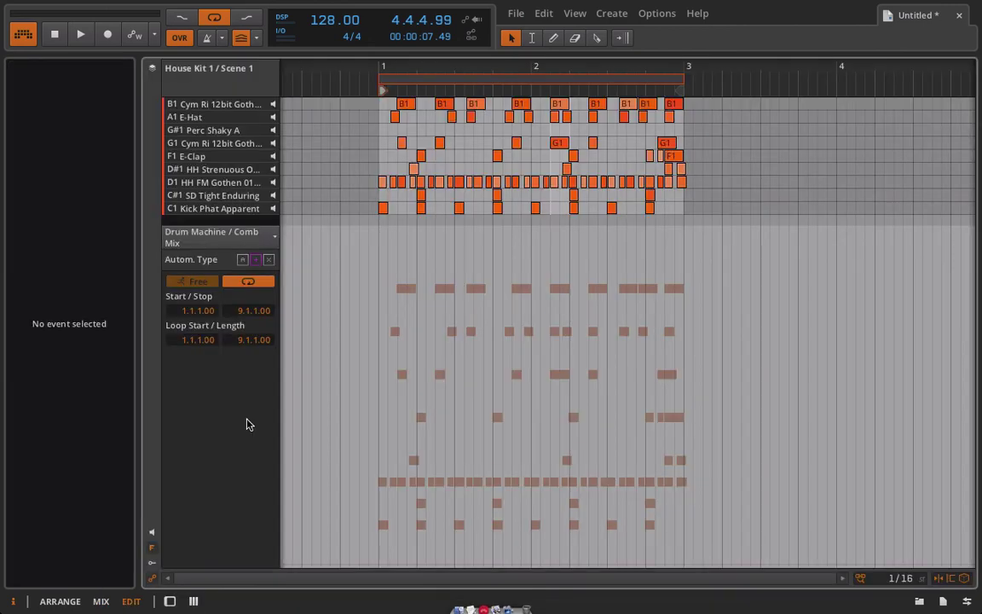
click(381, 567)
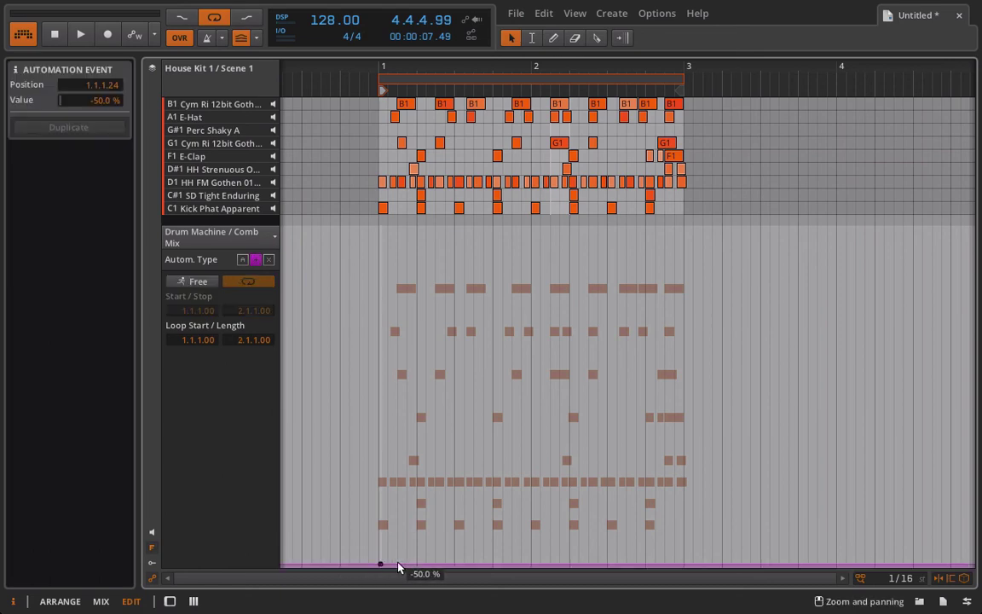
click(401, 563)
drag(401, 564, 692, 397)
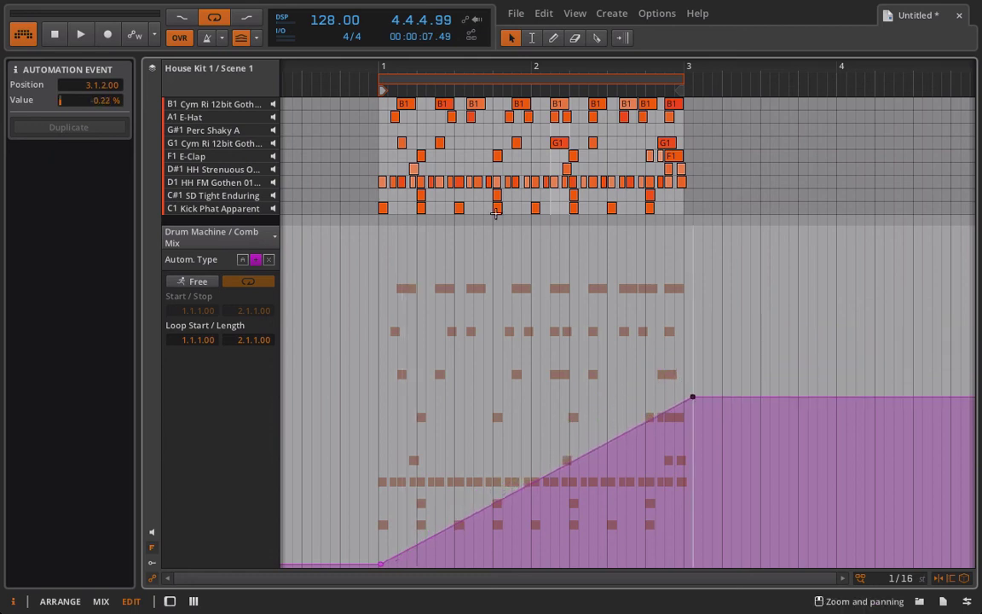
key(space)
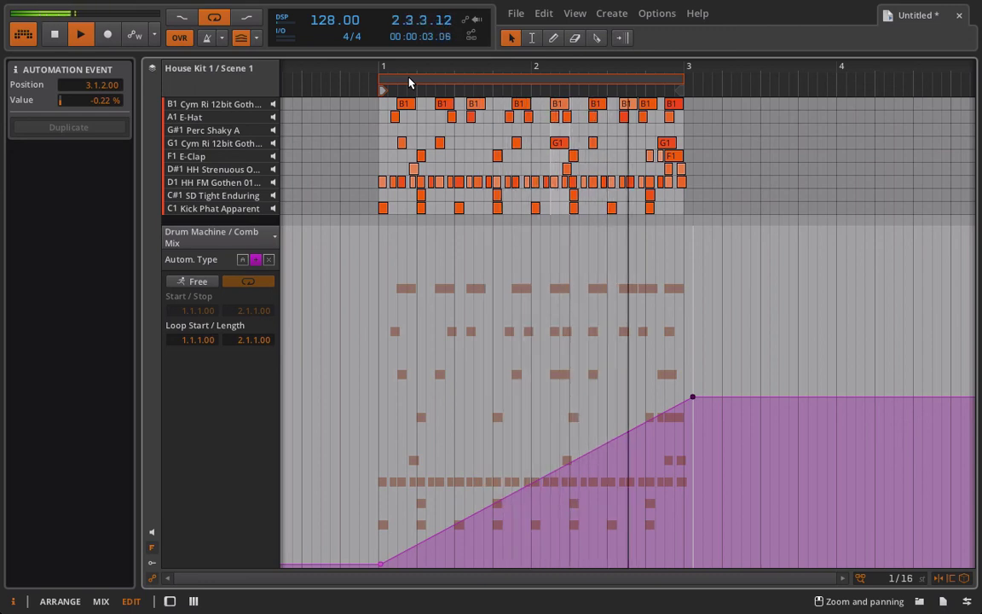
key(space)
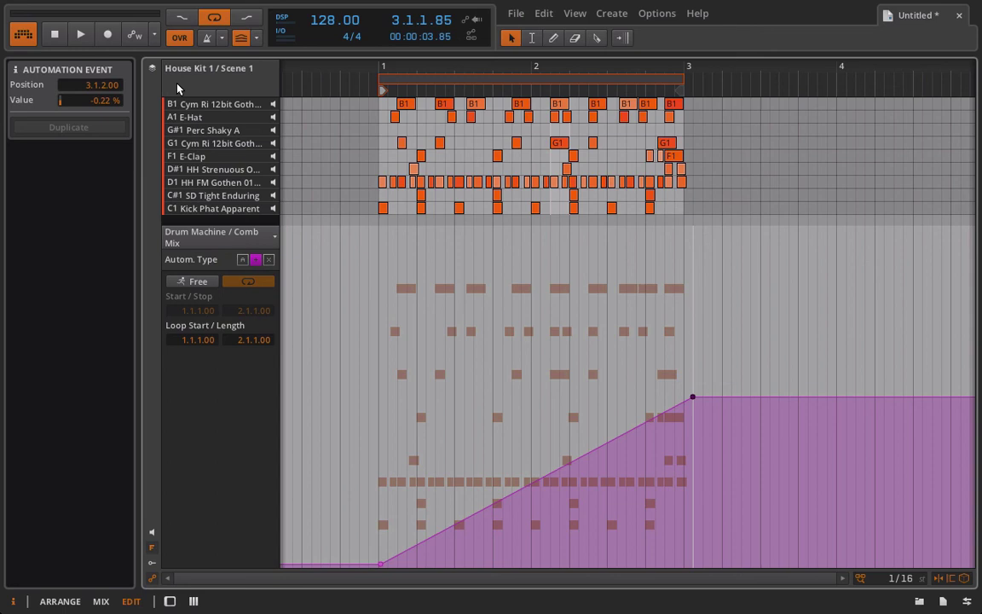
- Raise the Comb device's Mix level and play briefly to see how the additive automation offsets it, returning to the clip's automation
click(100, 601)
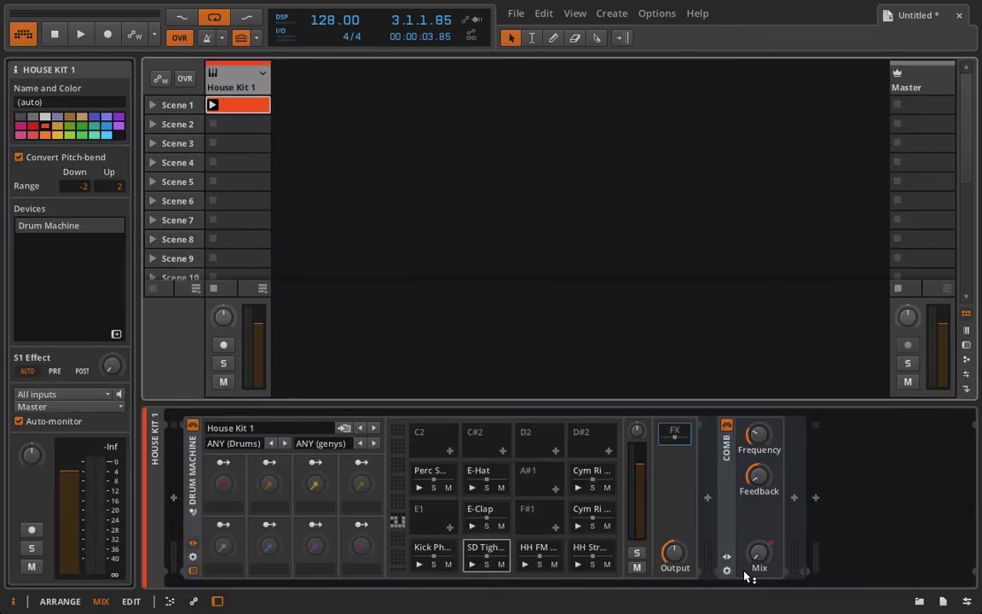
drag(762, 553, 763, 516)
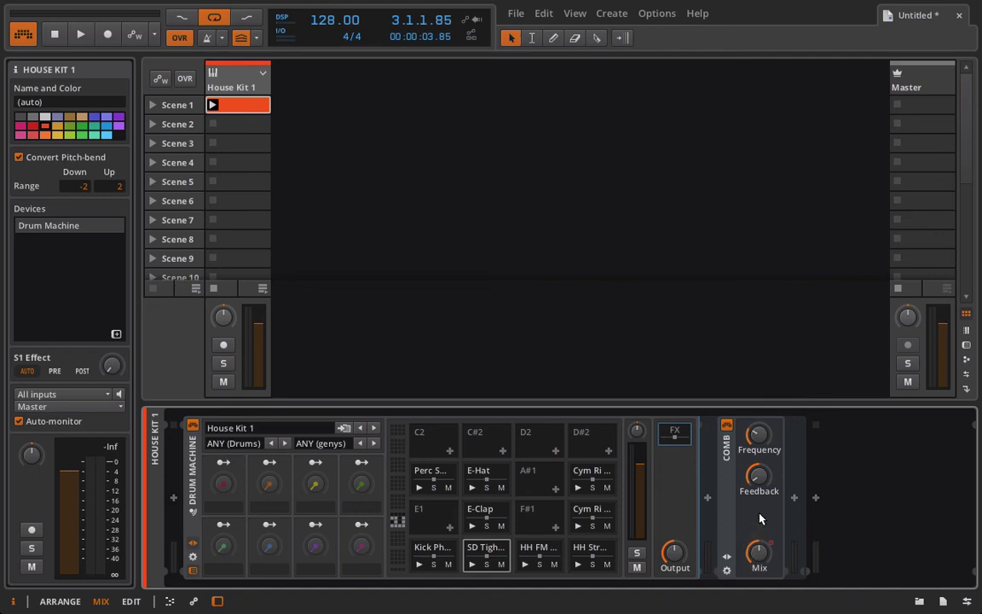
key(space)
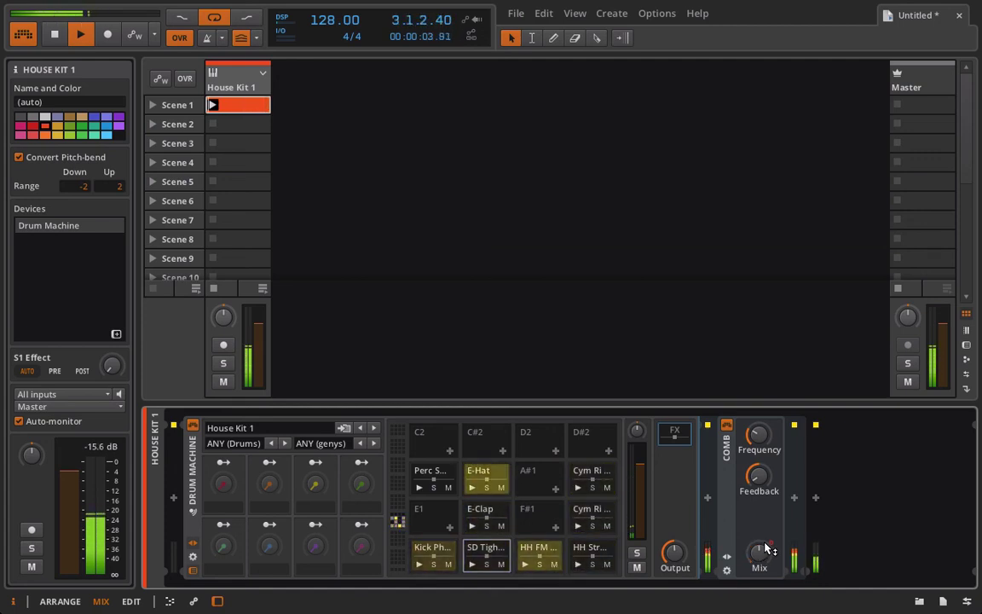
click(131, 601)
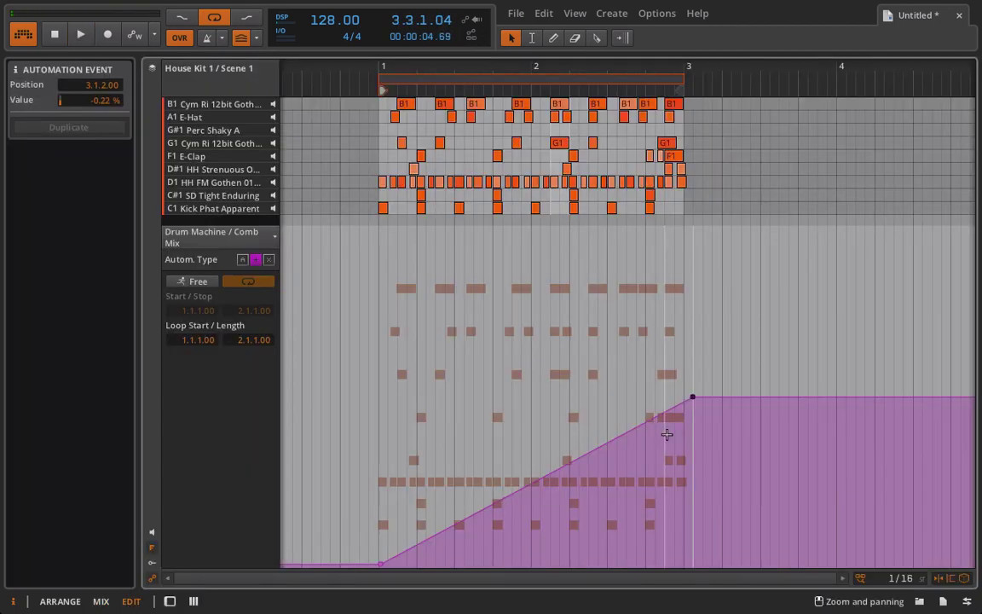
- Add a 38.8% peak at 2.1.1.00 to the additive Comb Mix automation and play the clip while watching the Comb device's Mix level
drag(534, 483, 531, 285)
key(space)
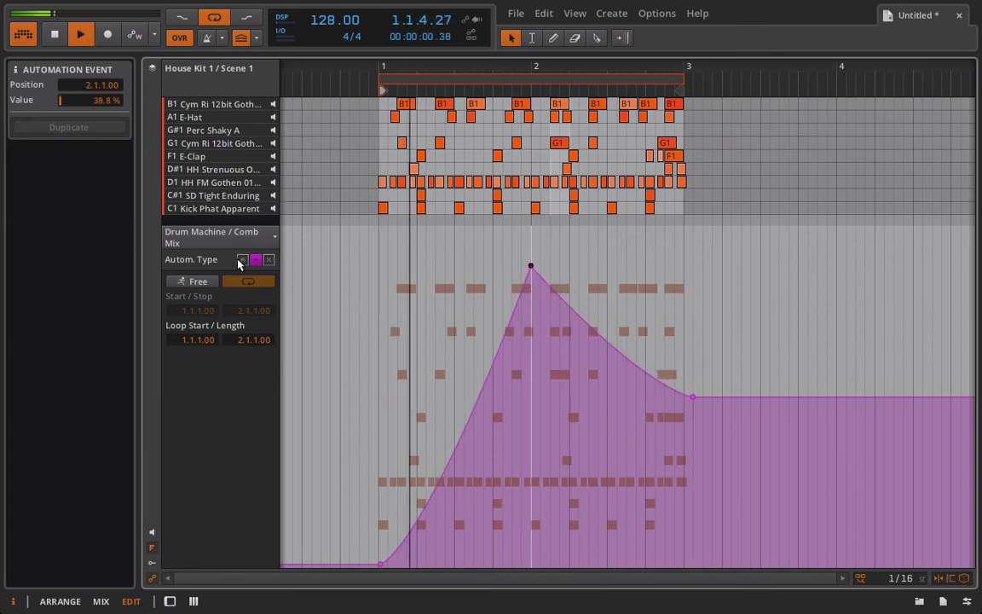
click(109, 602)
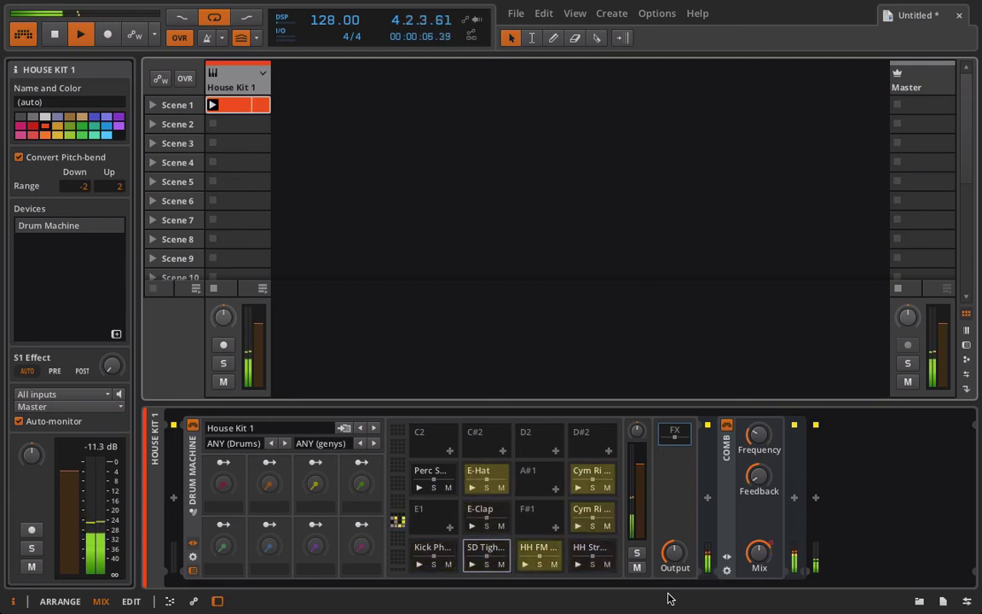
key(space)
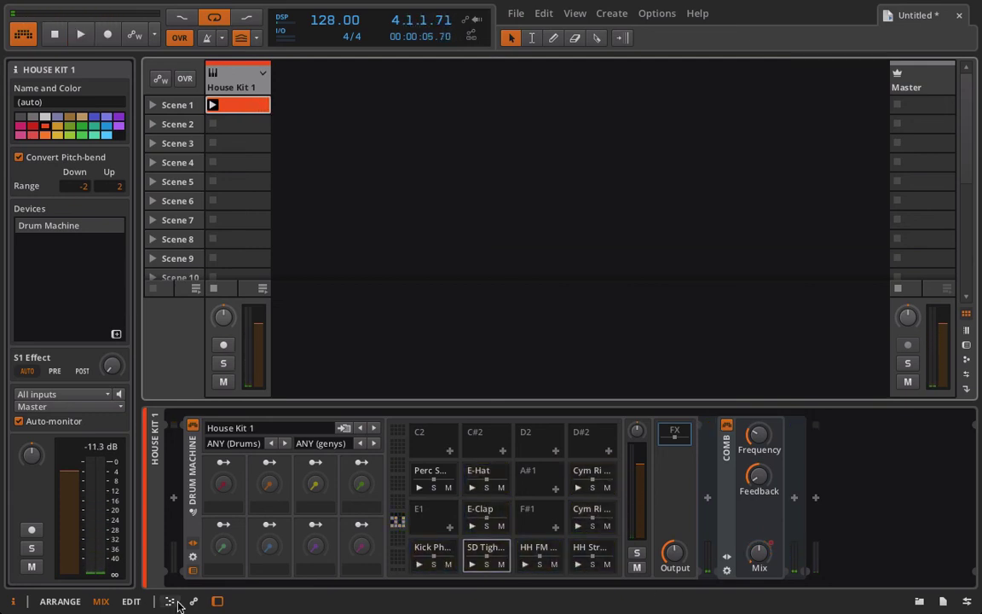
- Delete all points of the additive Comb Mix automation and return to the House Kit 1 device chain
click(132, 603)
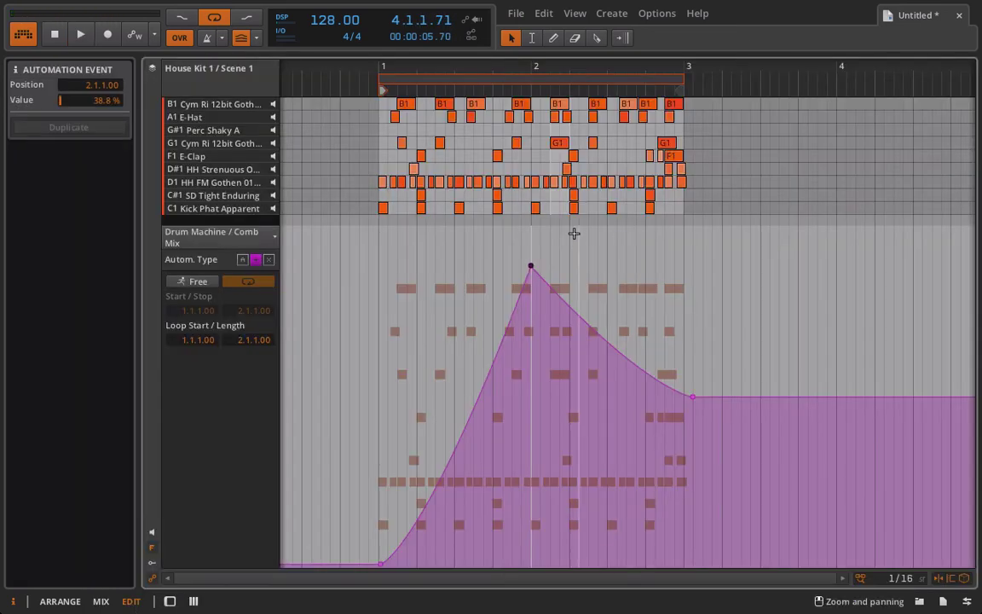
drag(434, 241, 704, 411)
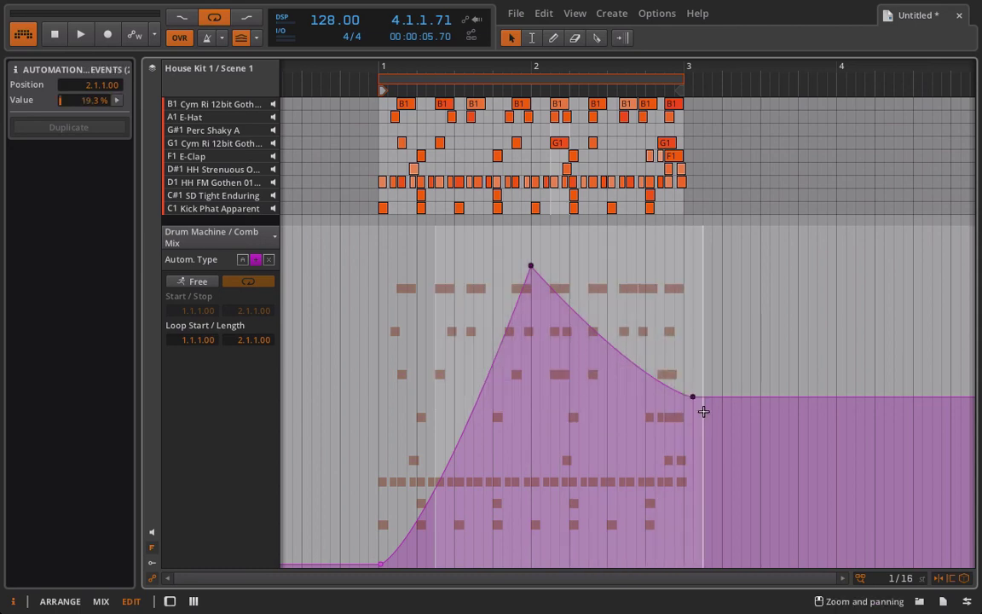
key(Delete)
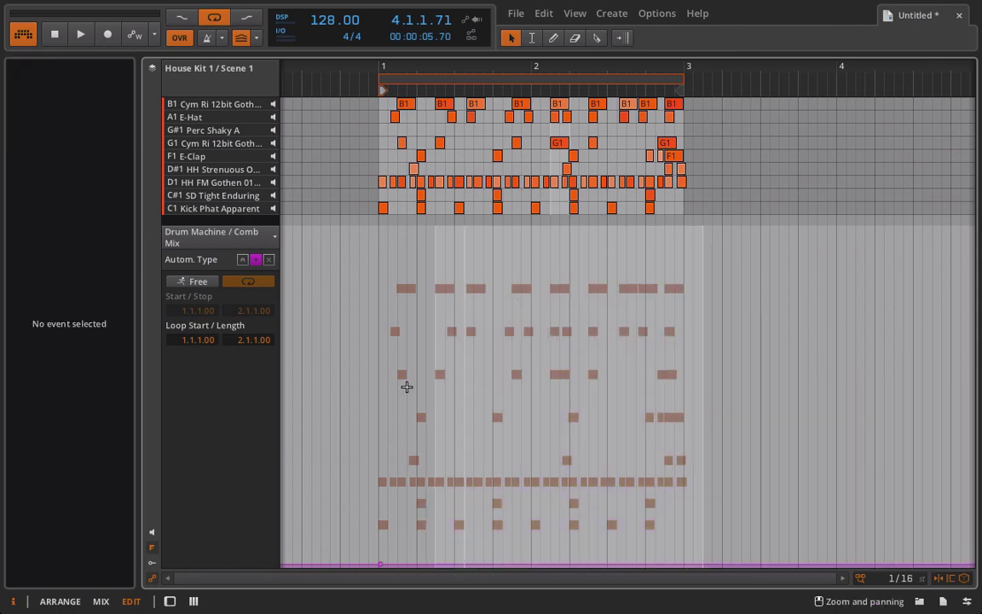
drag(366, 555, 404, 571)
key(Delete)
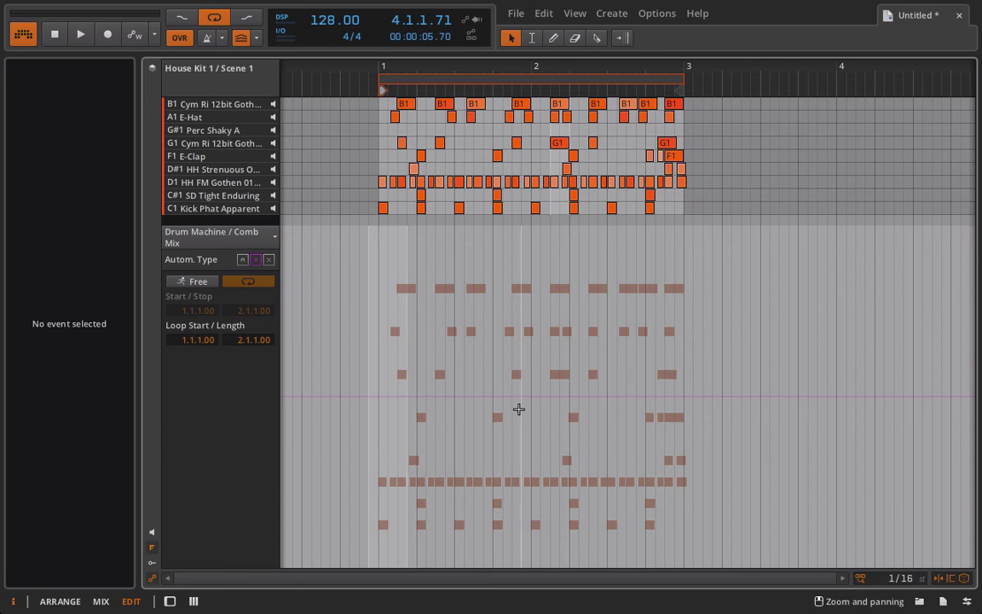
key(F6)
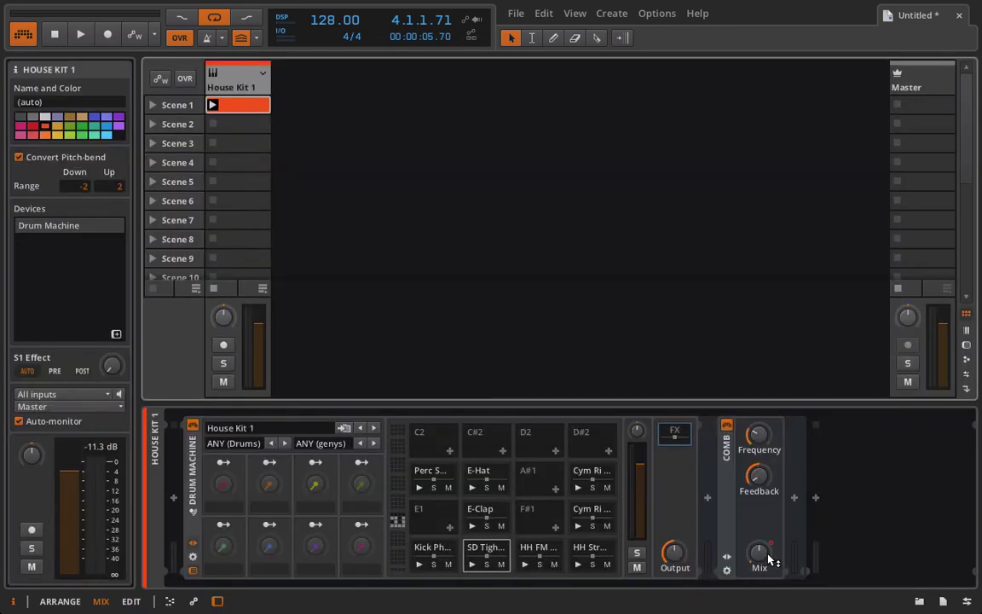
- Open the drum clip's Comb Mix automation for editing and set its automation type to multiplicative
key(F5)
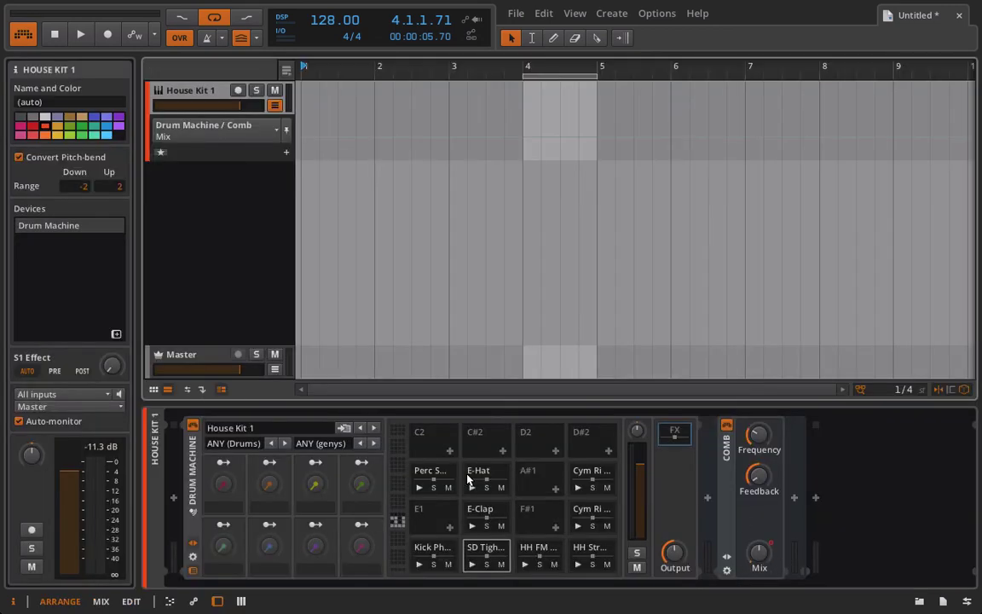
click(131, 599)
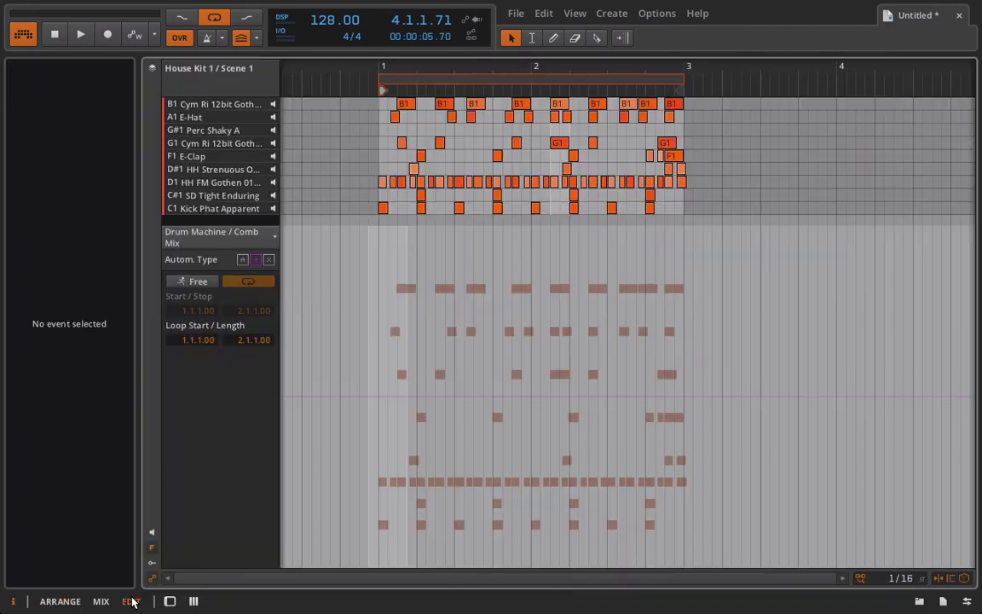
click(268, 260)
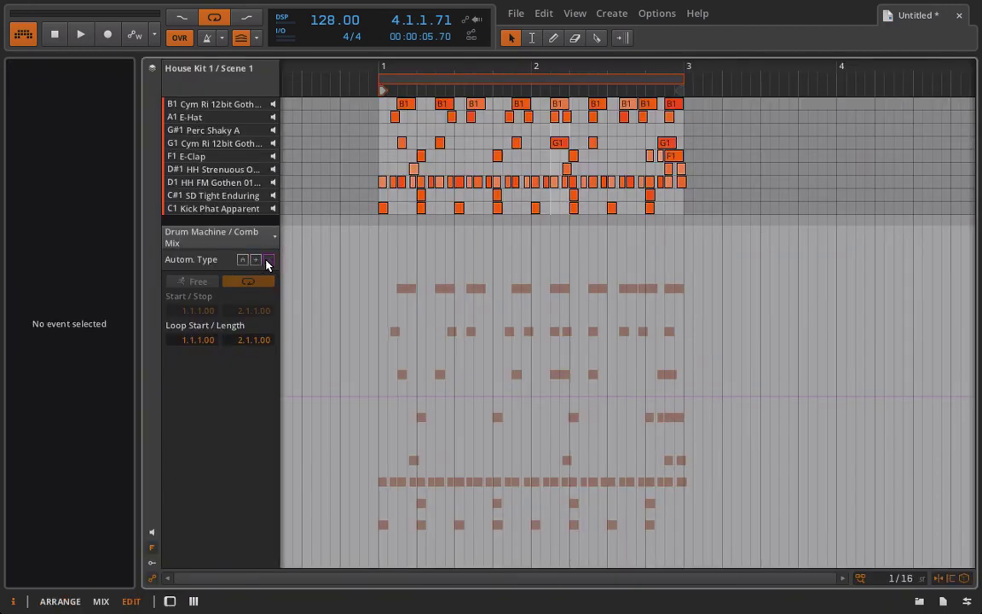
- Try the Comb device's Mix at 0%, and raise it well above the middle as the base for the multiplicative automation
key(F6)
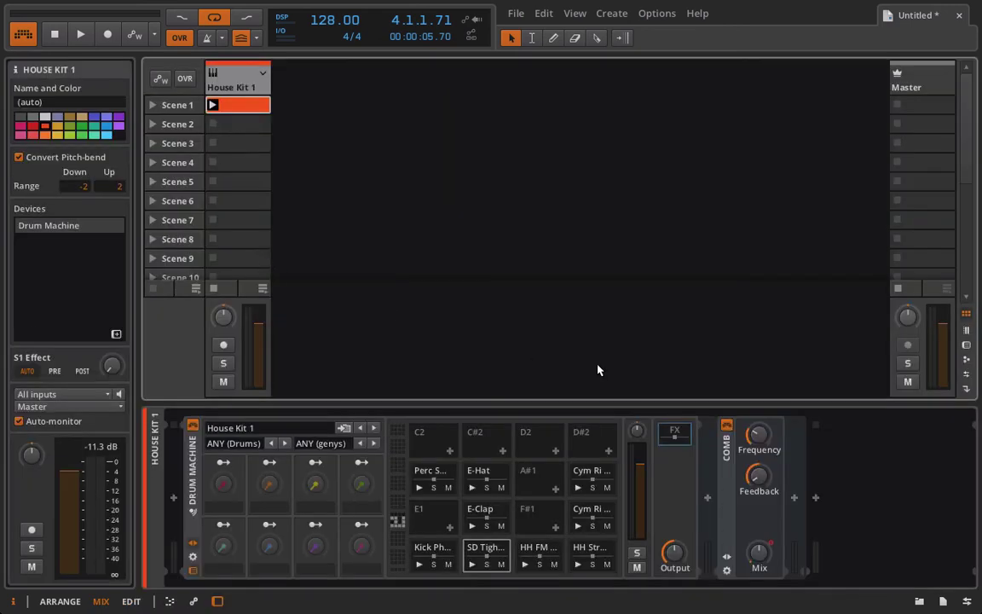
click(759, 553)
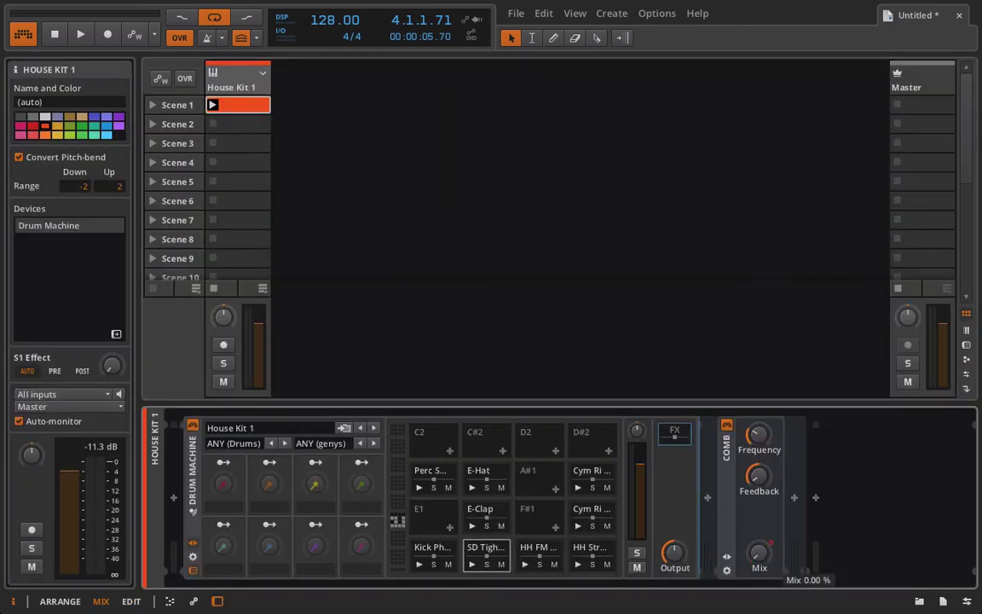
click(760, 553)
key(F5)
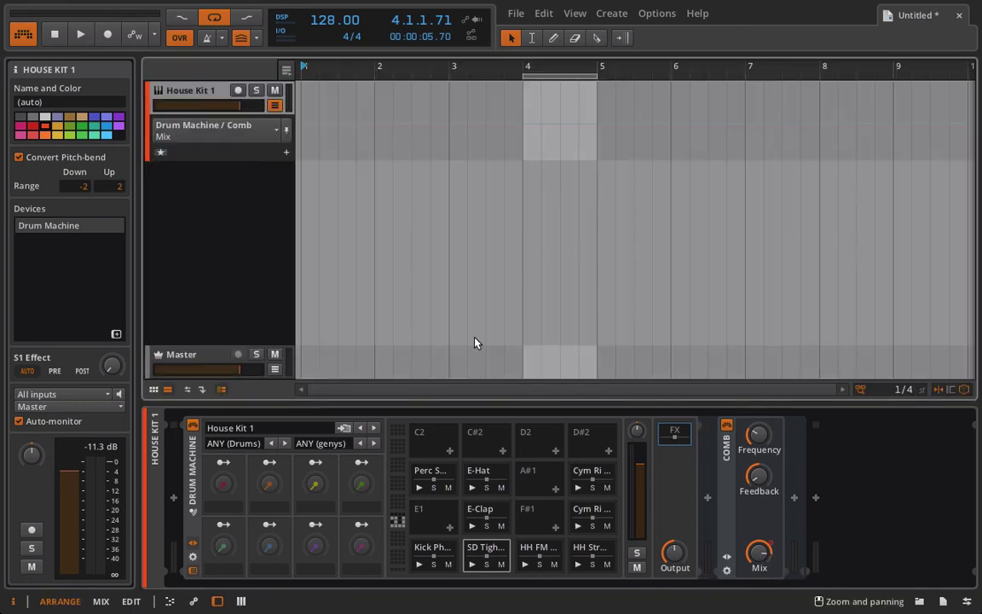
key(F6)
- Draw a multiplicative Comb Mix ramp in the Scene 1 clip from 0.58% at 1.1.1.00 to 100% at 2.4.4.00
double_click(223, 104)
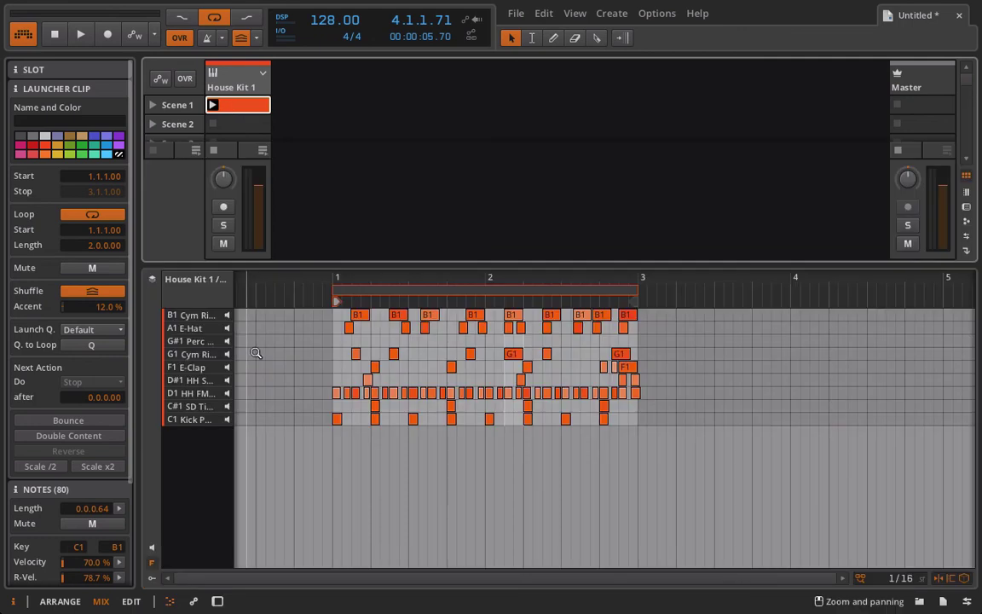
click(128, 600)
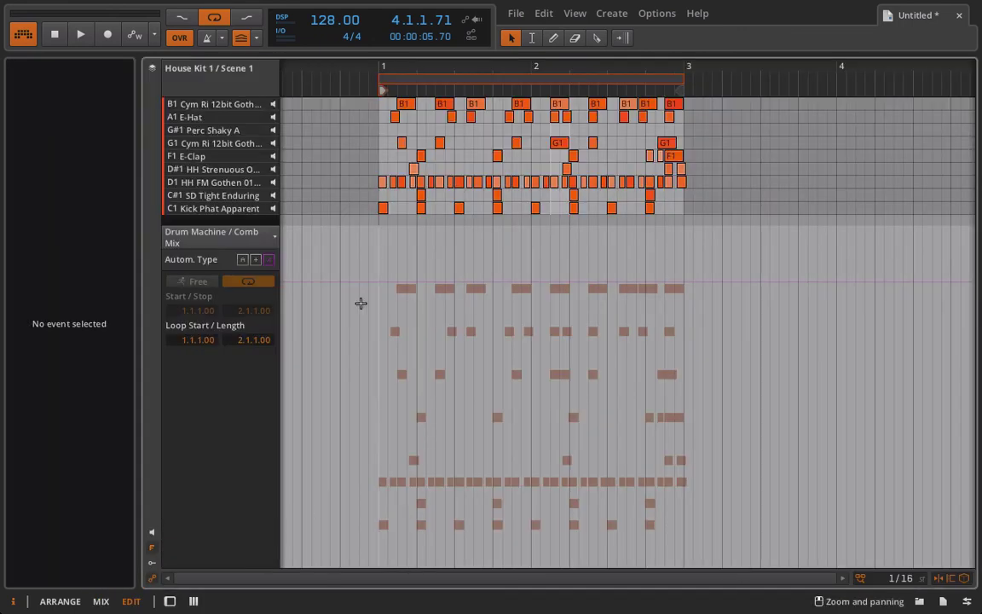
click(377, 563)
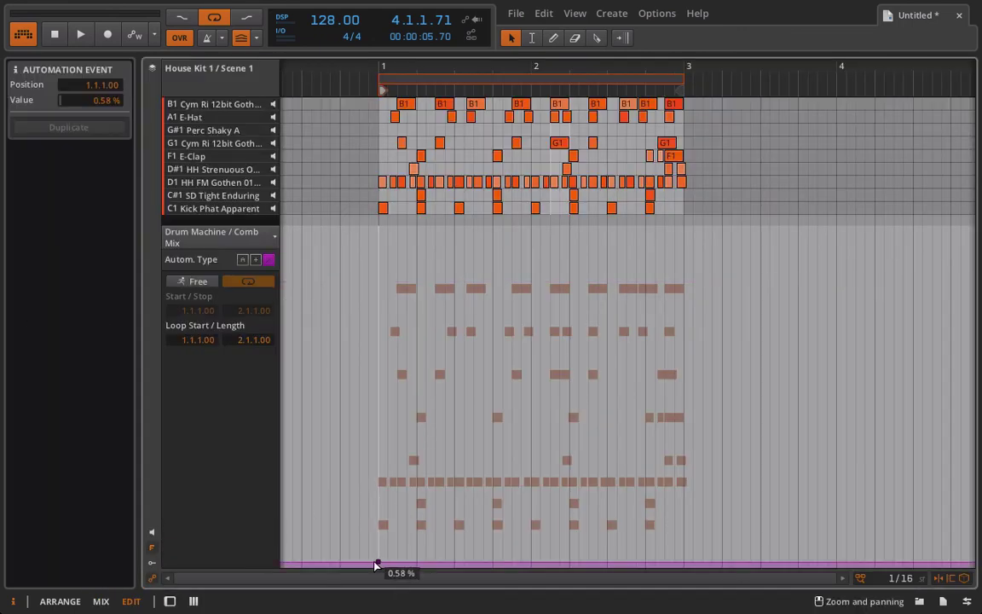
drag(452, 566, 673, 229)
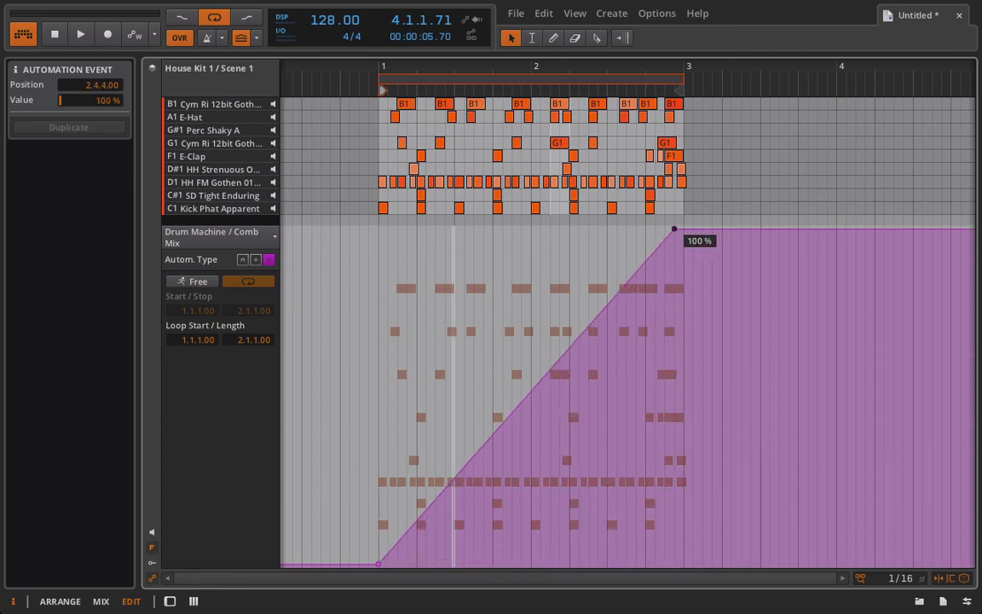
- Play the clip with House Kit 1's device chain open to watch how the multiplicative ramp scales the Comb's Mix level
click(102, 601)
double_click(234, 84)
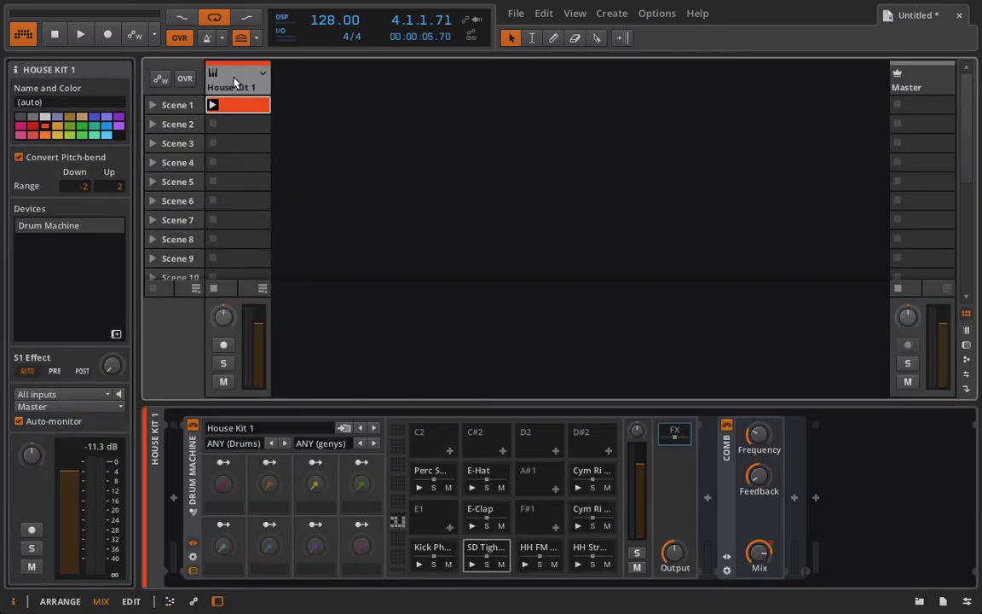
key(space)
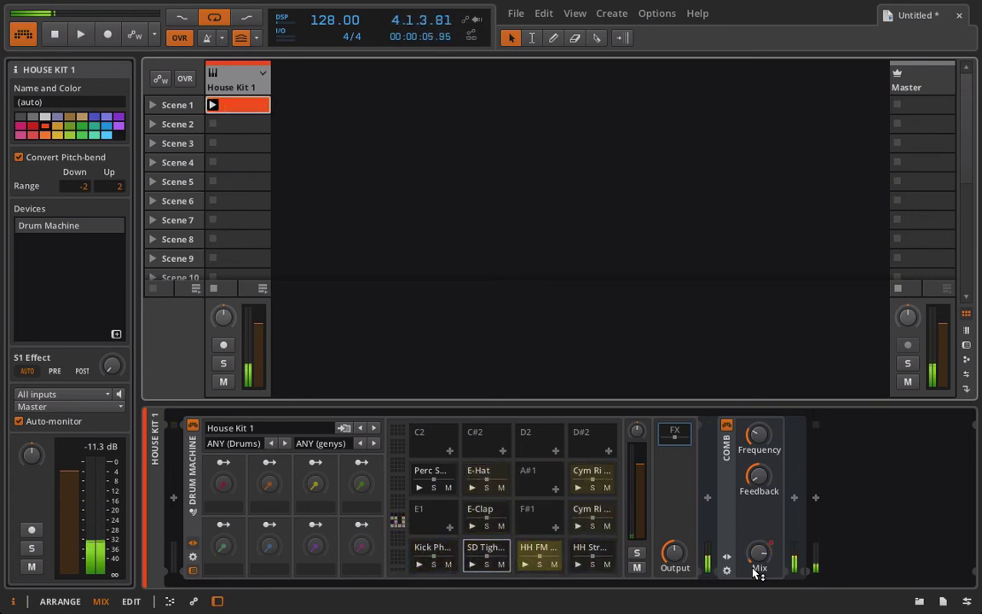
key(space)
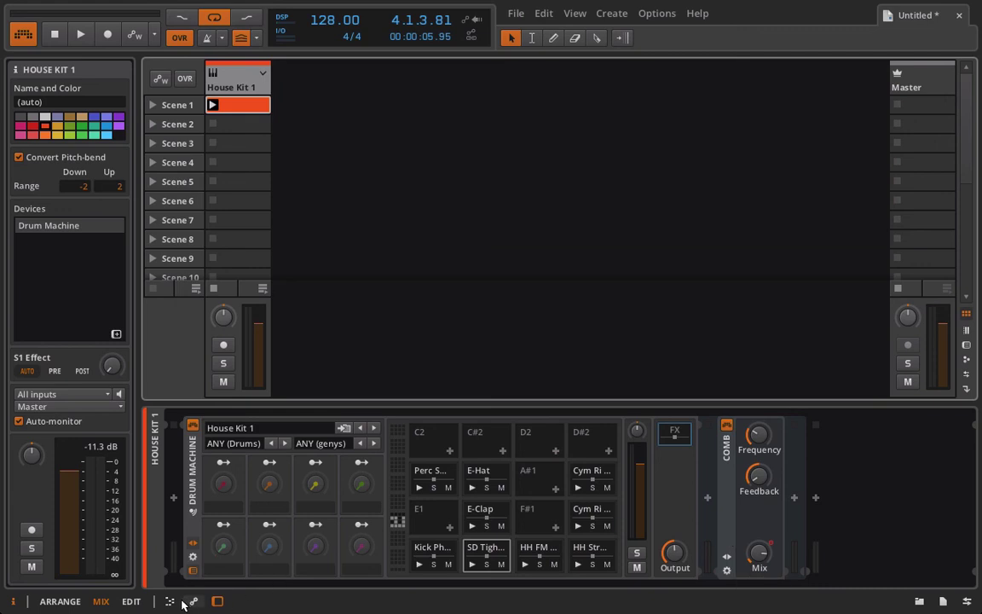
- Delete both points of the multiplicative Comb Mix ramp in the clip
click(130, 601)
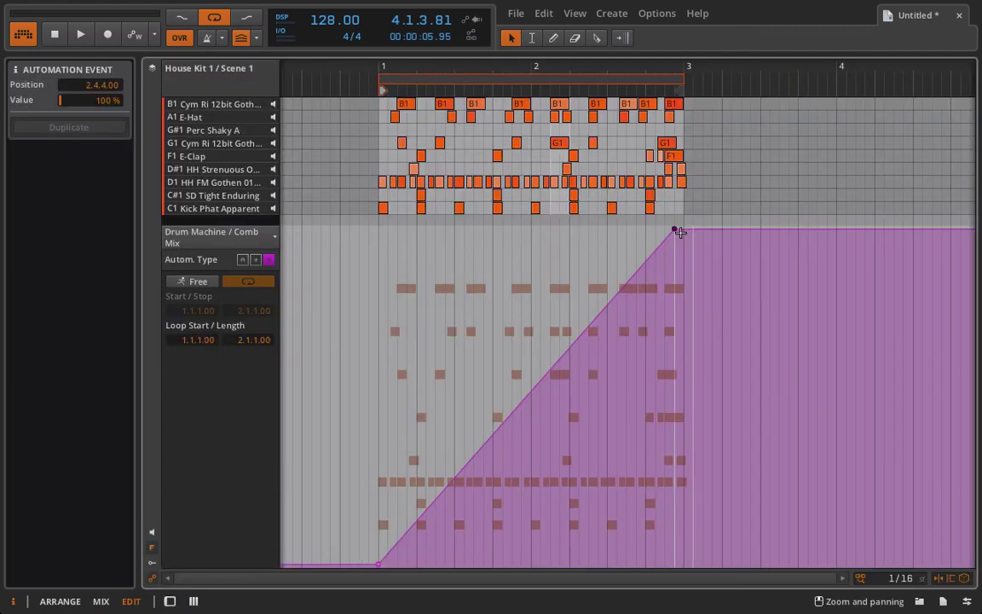
double_click(675, 232)
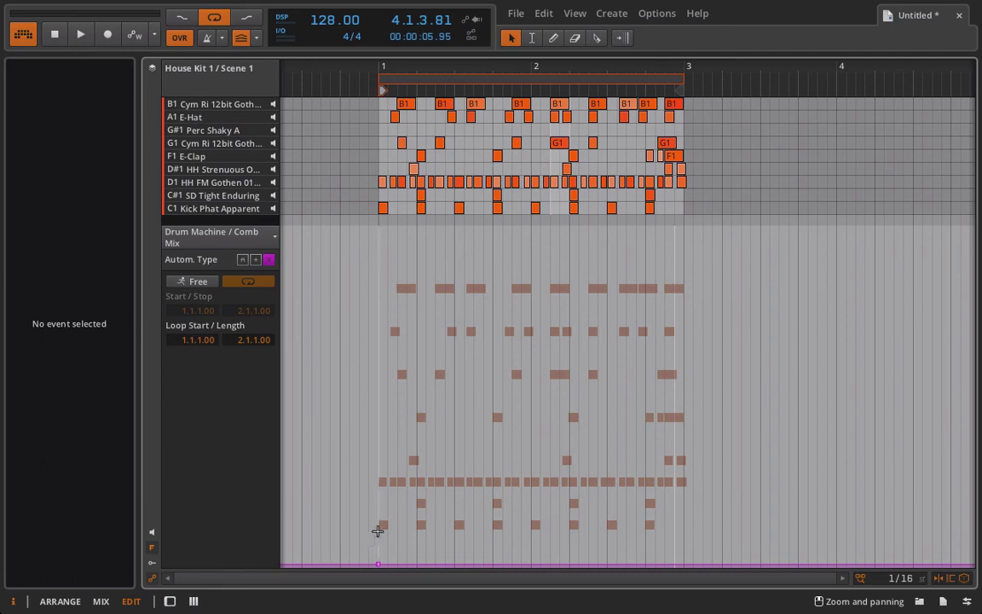
double_click(378, 564)
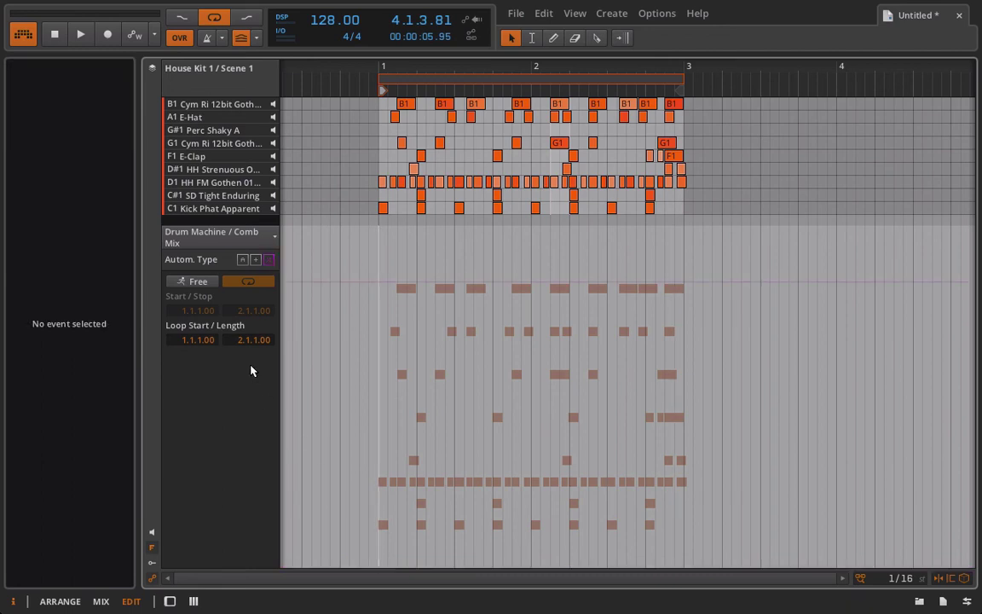
- Switch the Comb Mix automation to additive and make it free-running, with its stop at 1.2.1.00 and loop length at 1.3.1.00
click(244, 261)
click(243, 261)
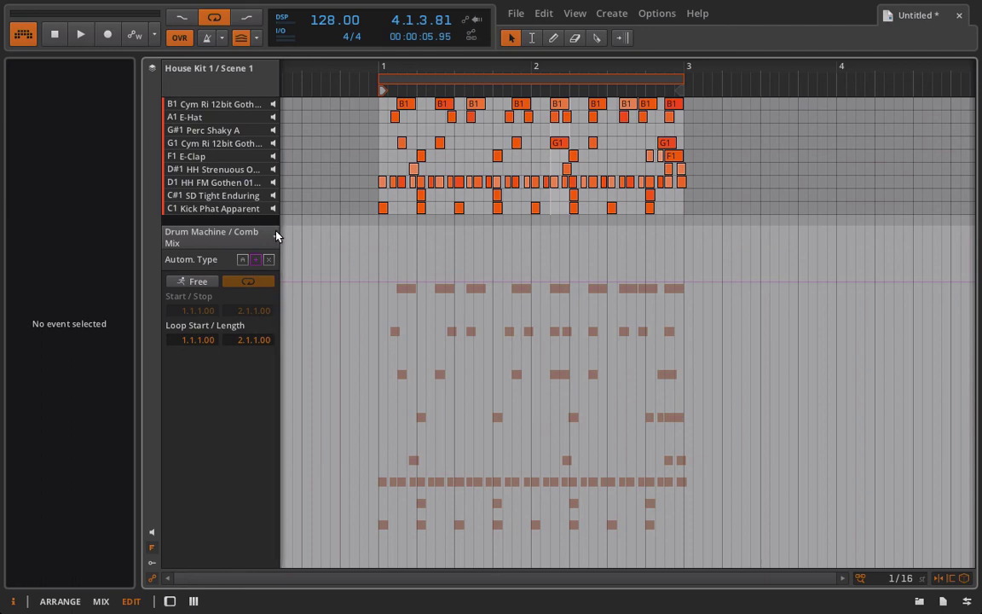
click(192, 281)
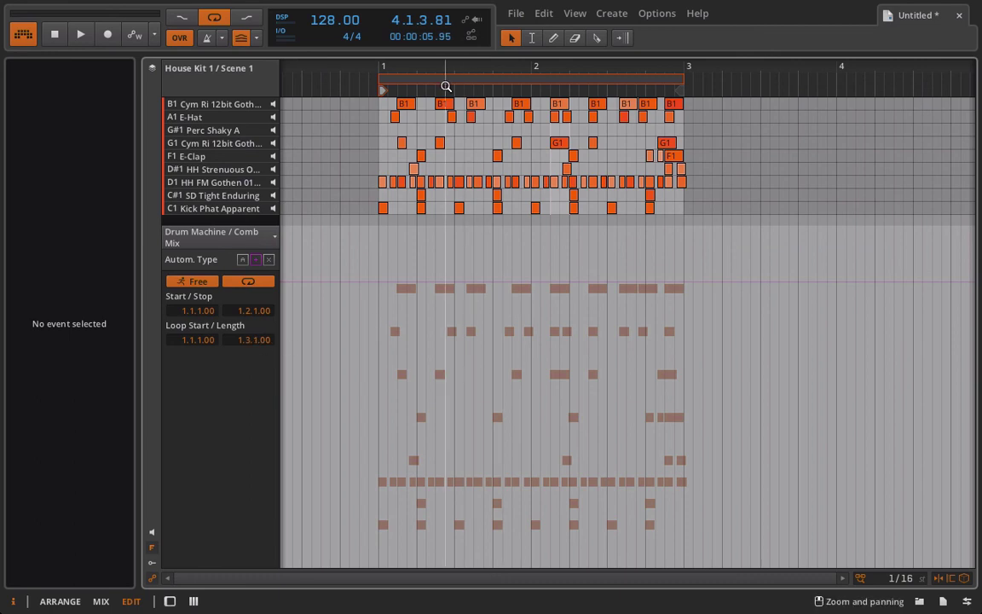
drag(434, 74, 456, 92)
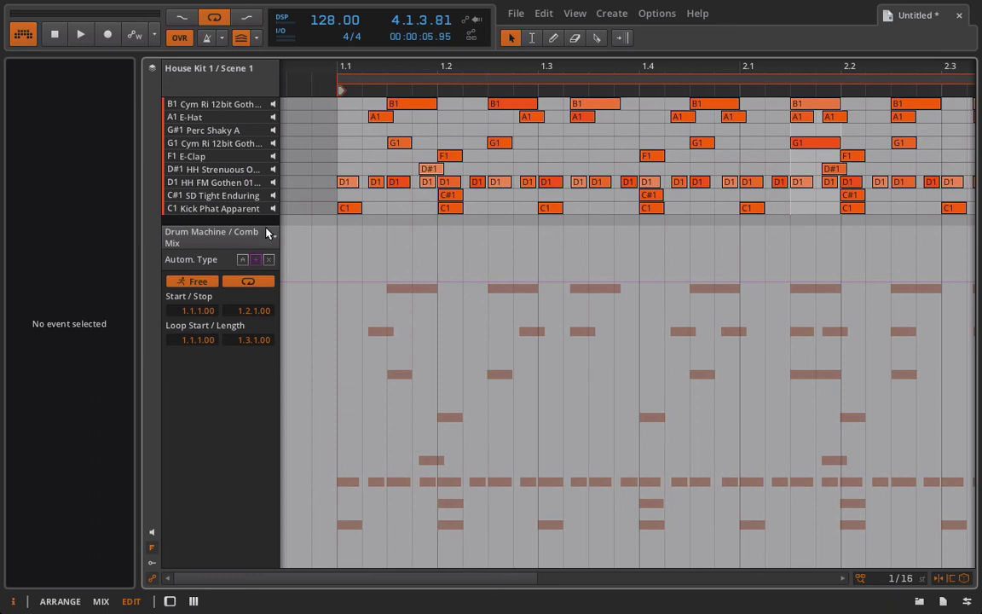
- Set the Comb device's Mix level back to the middle and return to the clip's automation
key(alt+2)
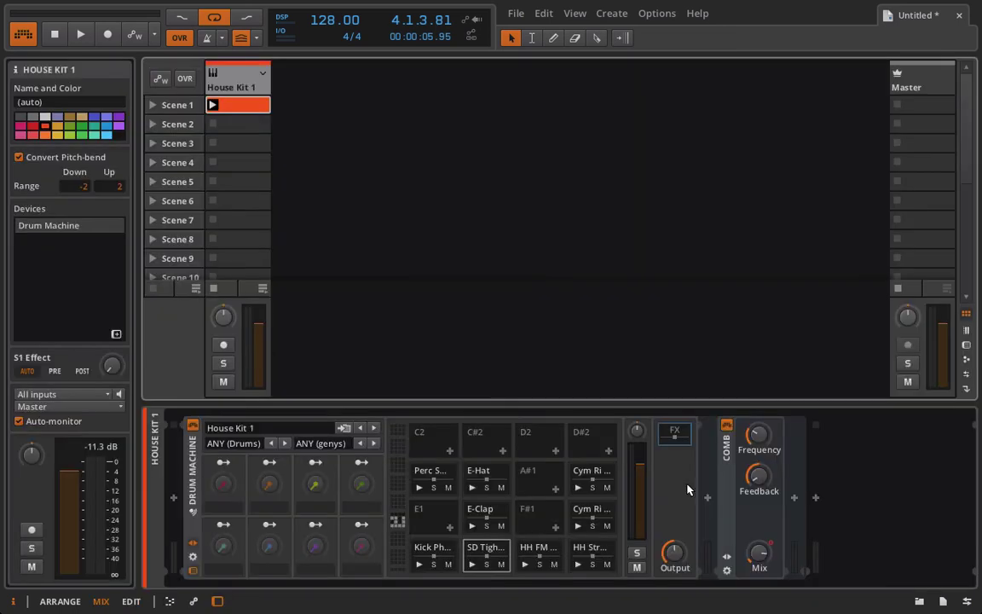
key(alt+1)
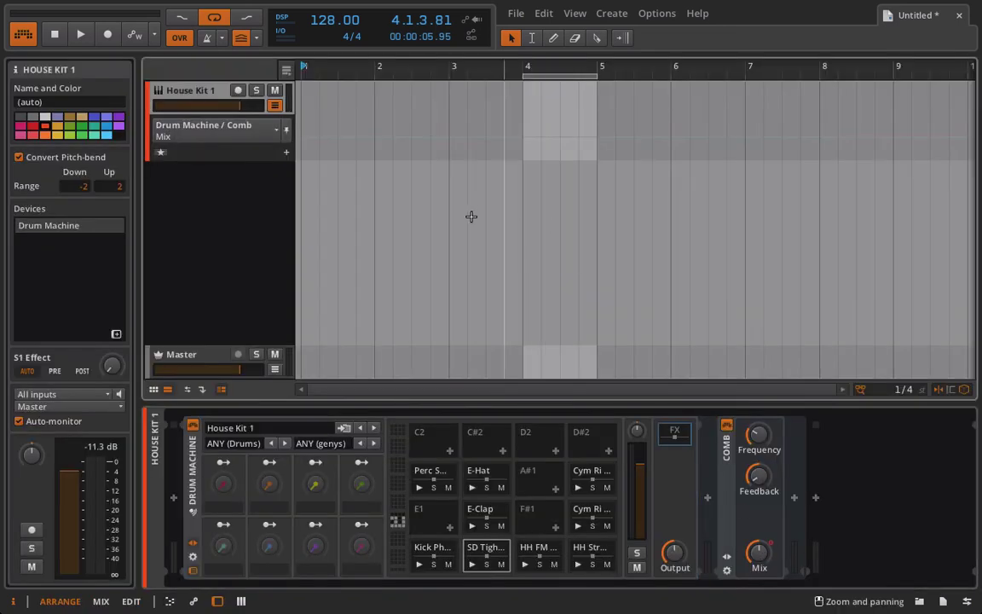
key(alt+3)
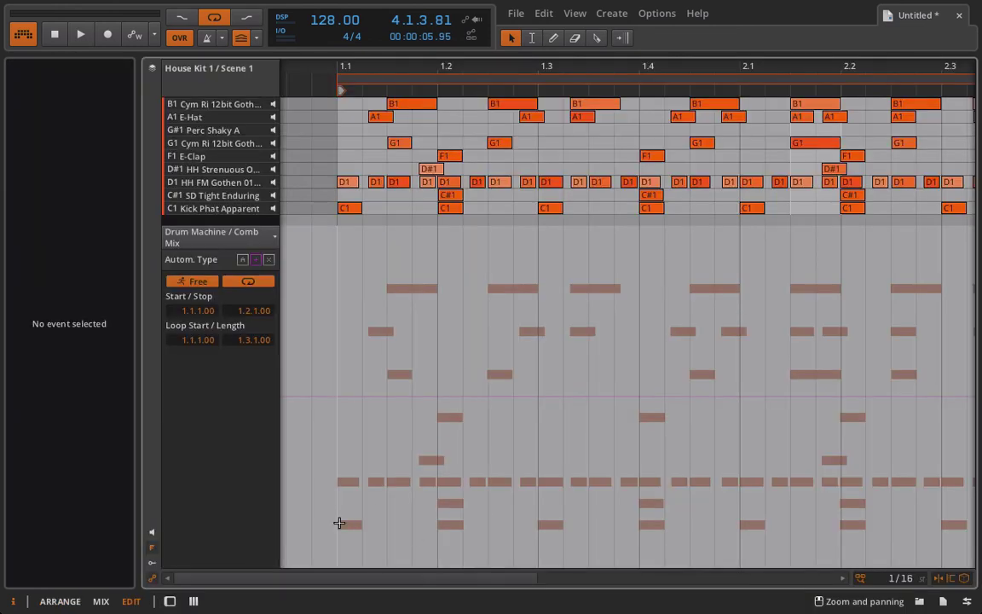
- Draw an additive Comb Mix ramp from the clip start up to 16.6% at 1.3.1.00, and set the automation's stop to 1.3.1.00
click(386, 438)
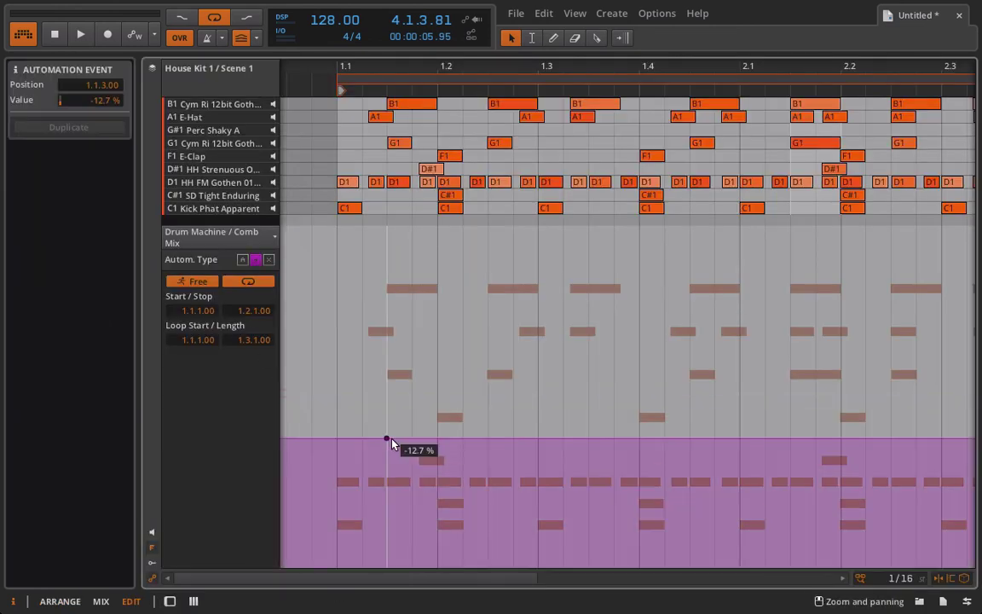
drag(386, 438, 394, 342)
scroll(337, 501, right, 3)
scroll(393, 341, left, 3)
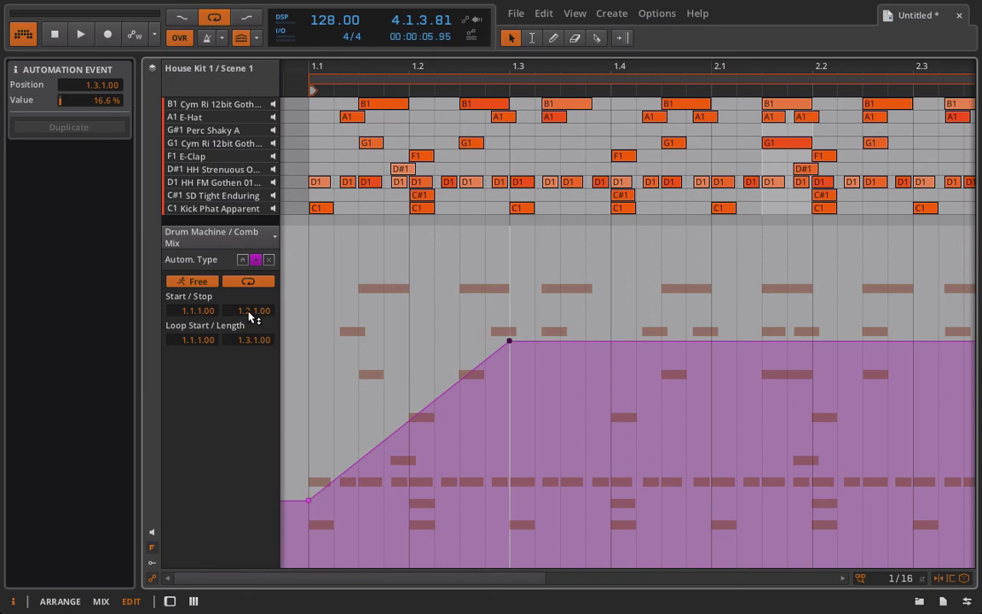
drag(253, 313, 254, 301)
- Play the clip and compare the additive Comb Mix ramp with its looped shape in the absolute automation
key(space)
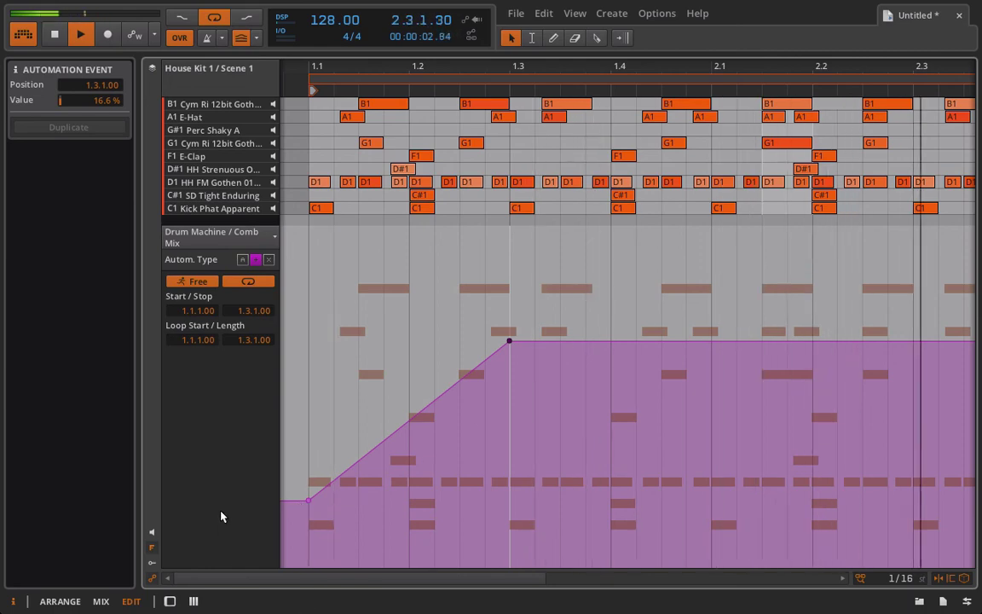
click(242, 259)
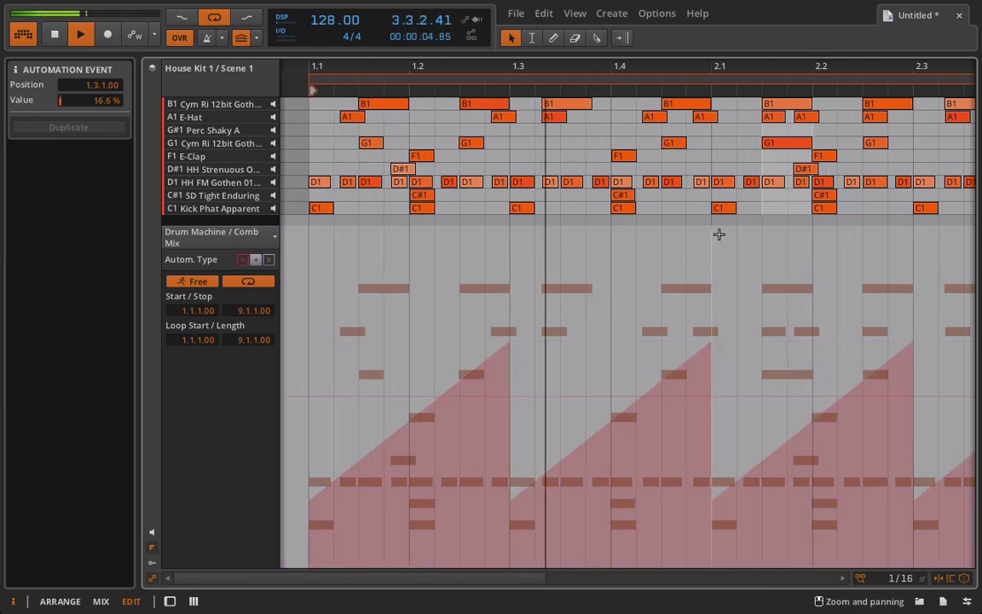
drag(577, 83, 544, 61)
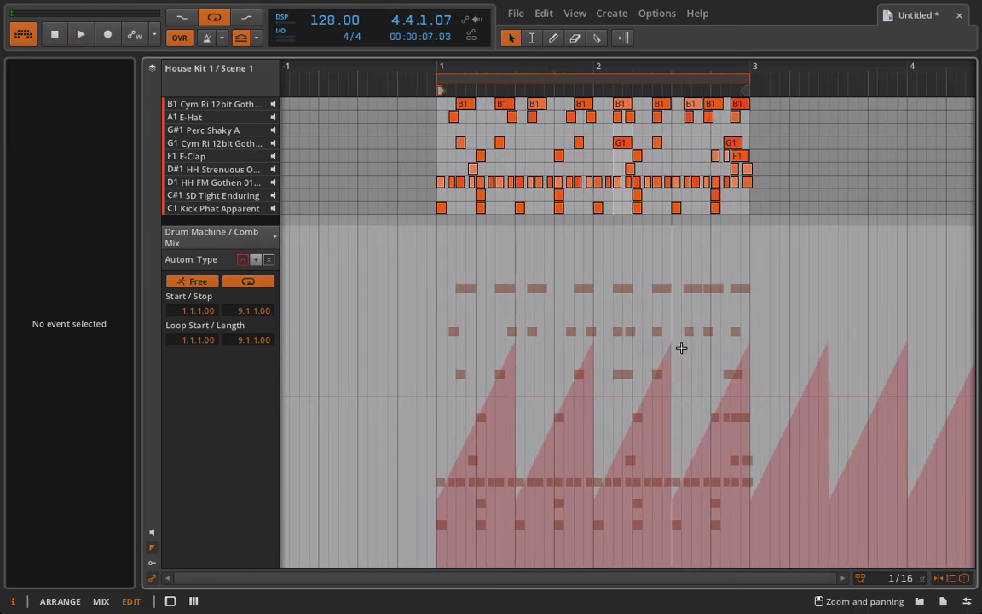
click(257, 260)
click(243, 261)
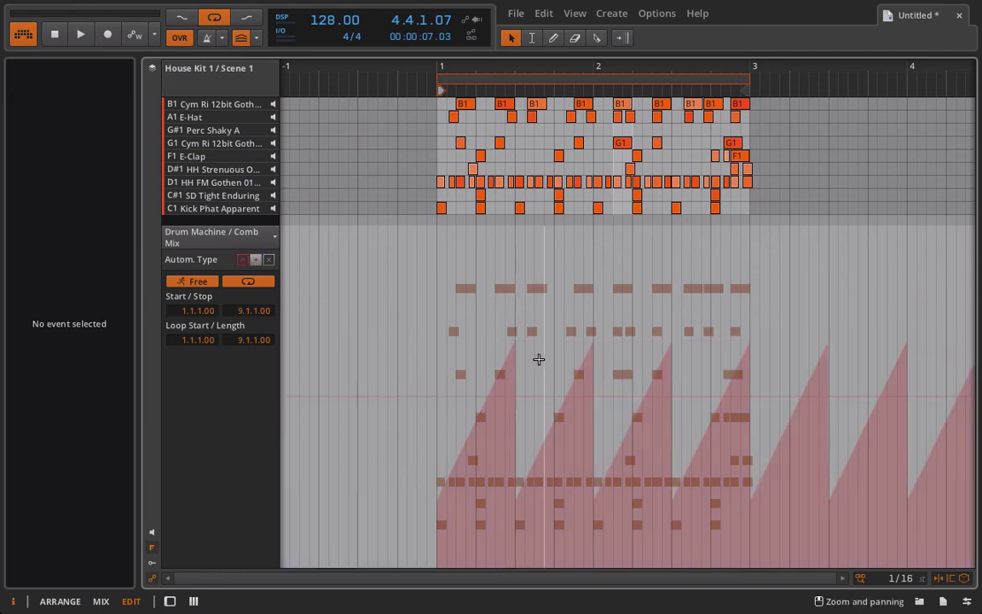
click(256, 259)
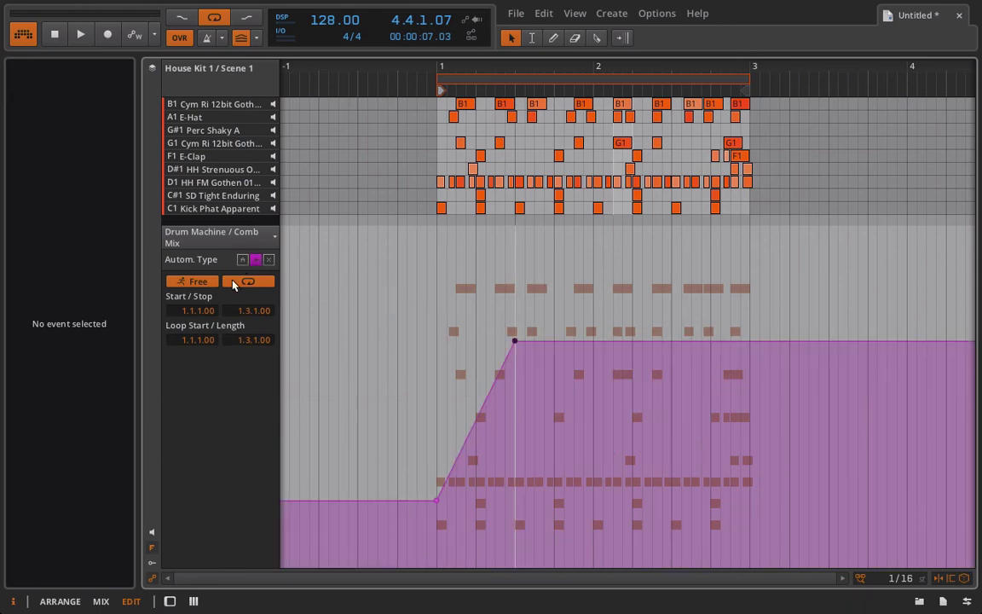
click(244, 260)
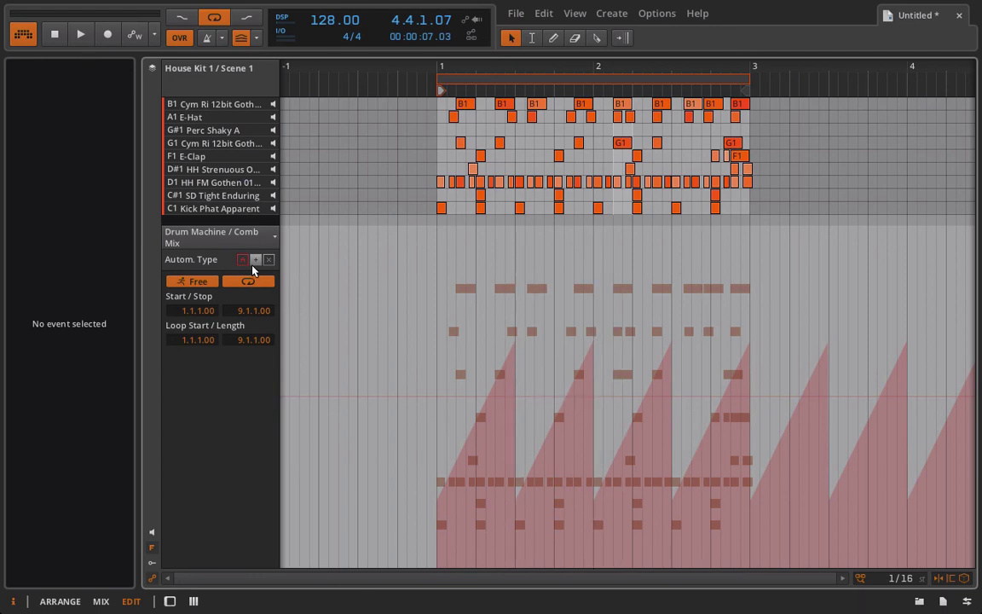
- Turn off free-running for the absolute Comb Mix automation and play the clip
click(195, 285)
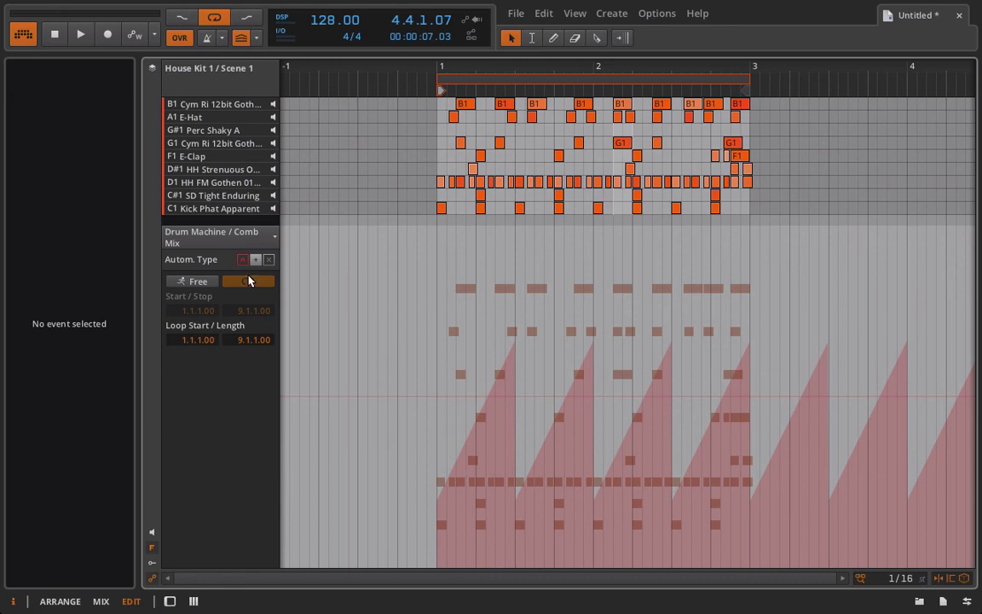
key(space)
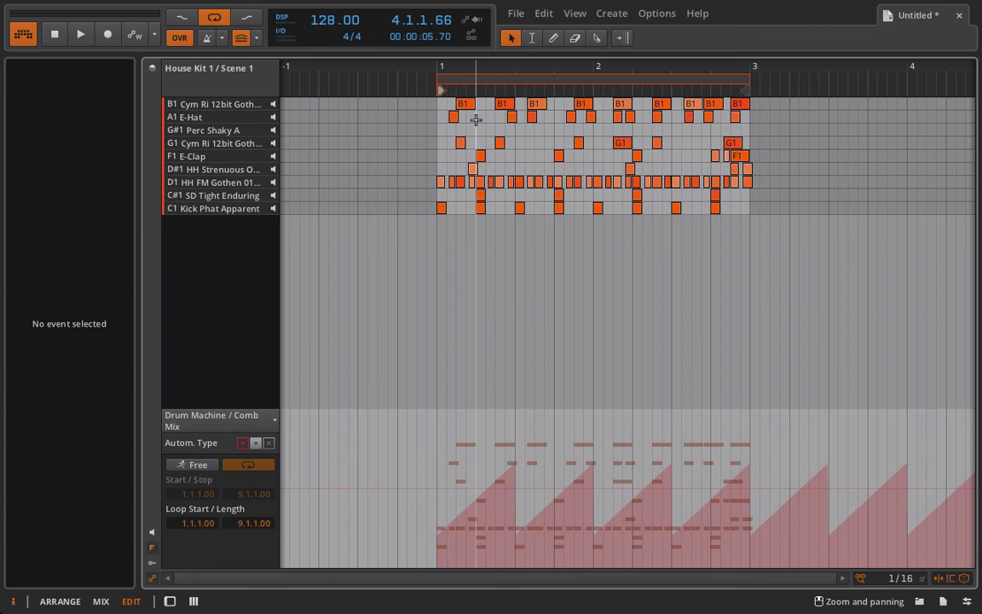
- Select all notes in the clip to examine their shared expression values such as pitch
key(ctrl+a)
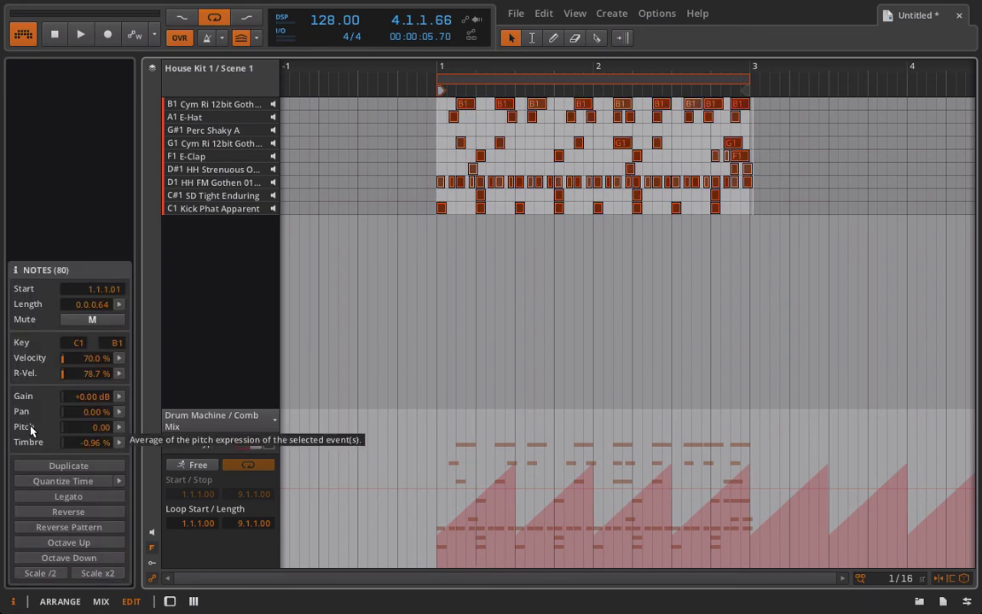